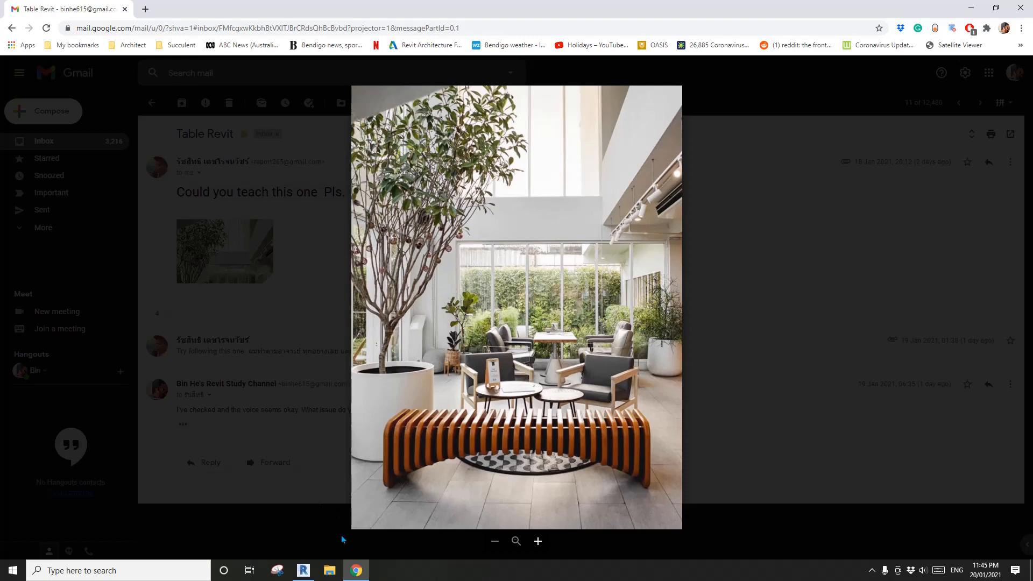
Switch to Revit and open the family of one repeated slat in the bench for editing
click(303, 572)
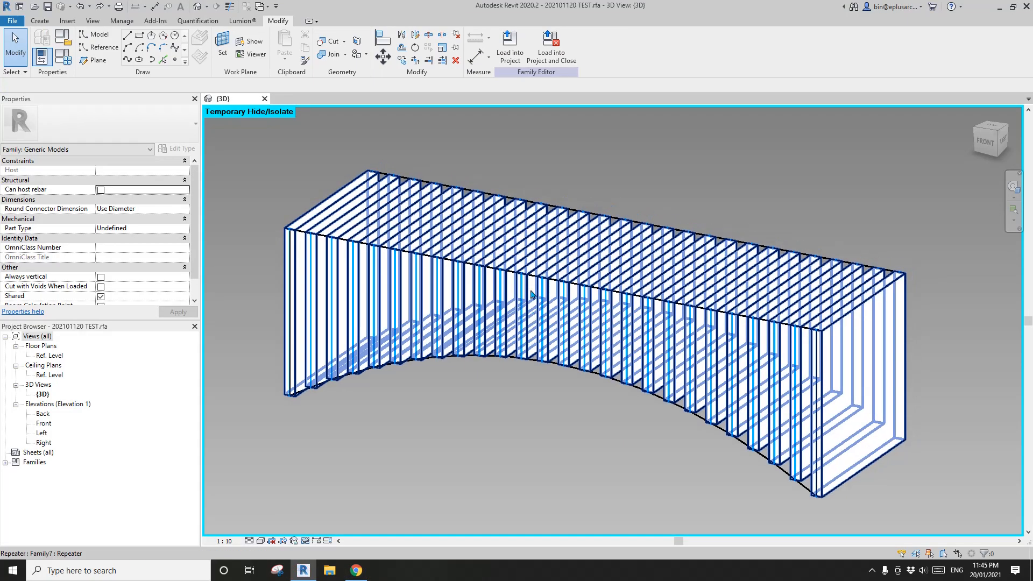
click(527, 293)
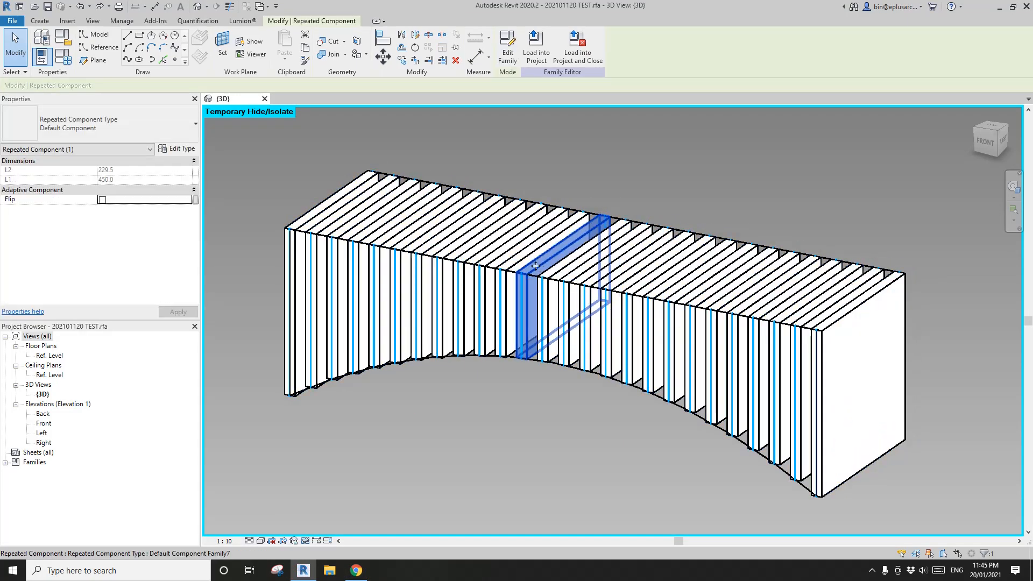
middle_drag(530, 290, 523, 311)
click(508, 59)
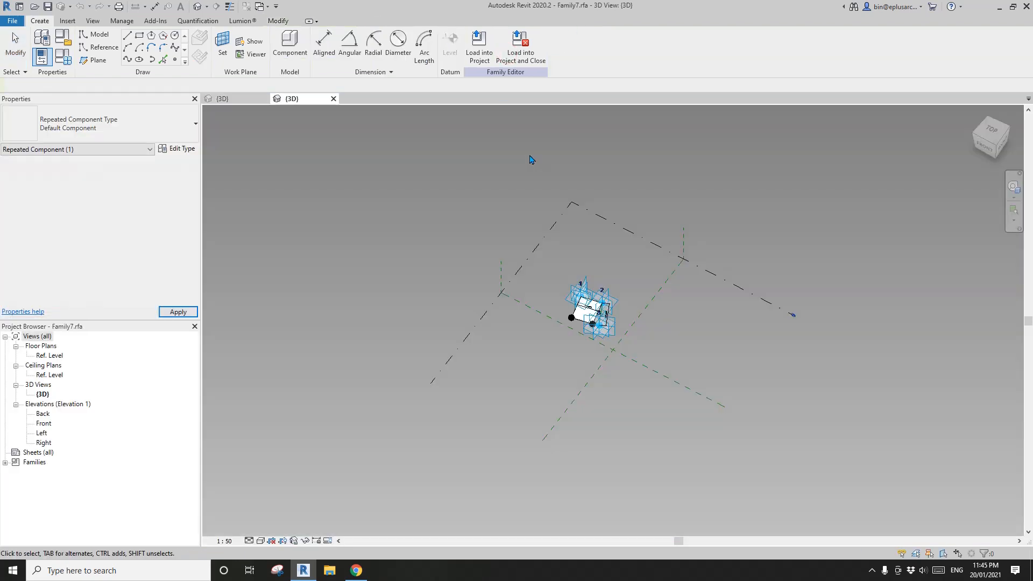
scroll(584, 317, up, 5)
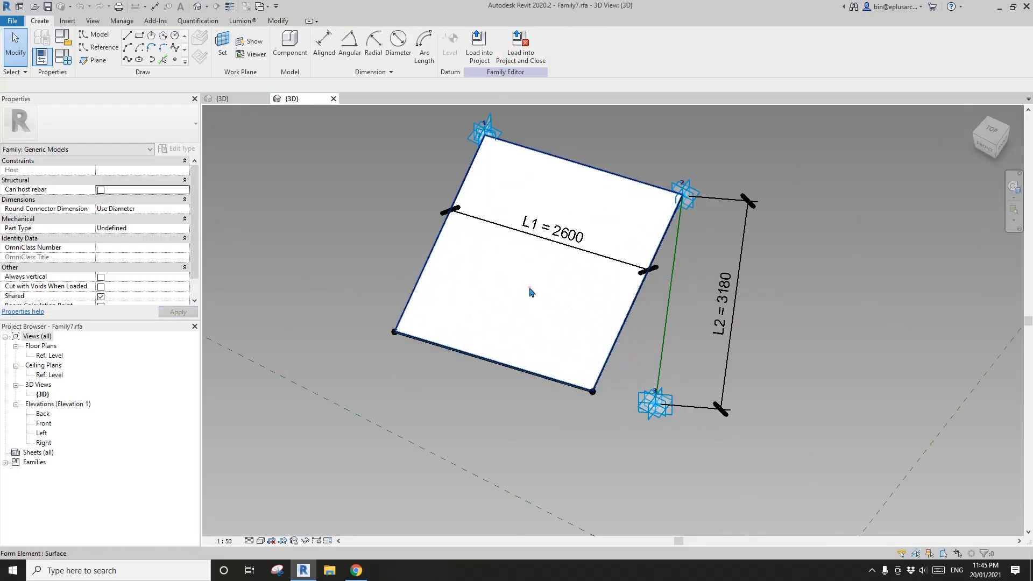
Set the slat form's visibility so that it displays only at the Coarse detail level
click(525, 293)
shift+middle_drag(511, 300, 463, 301)
scroll(461, 301, up, 4)
key(Escape)
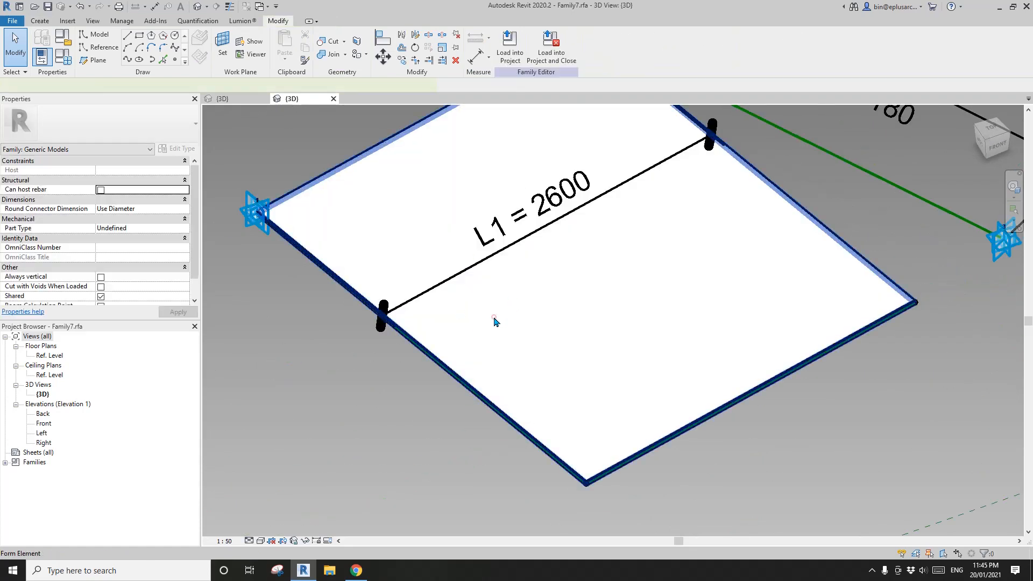
click(492, 317)
click(380, 376)
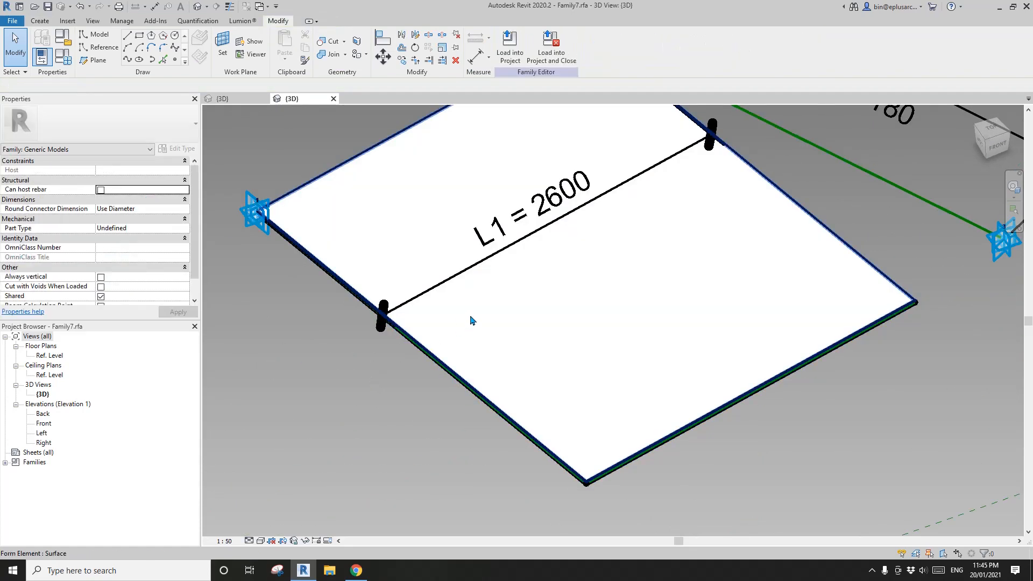
click(470, 317)
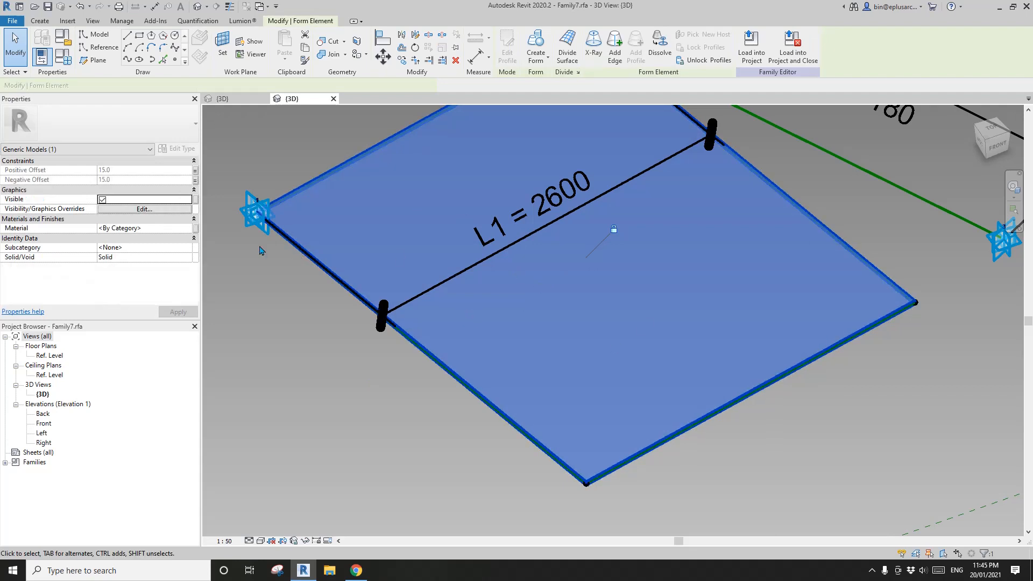
click(145, 209)
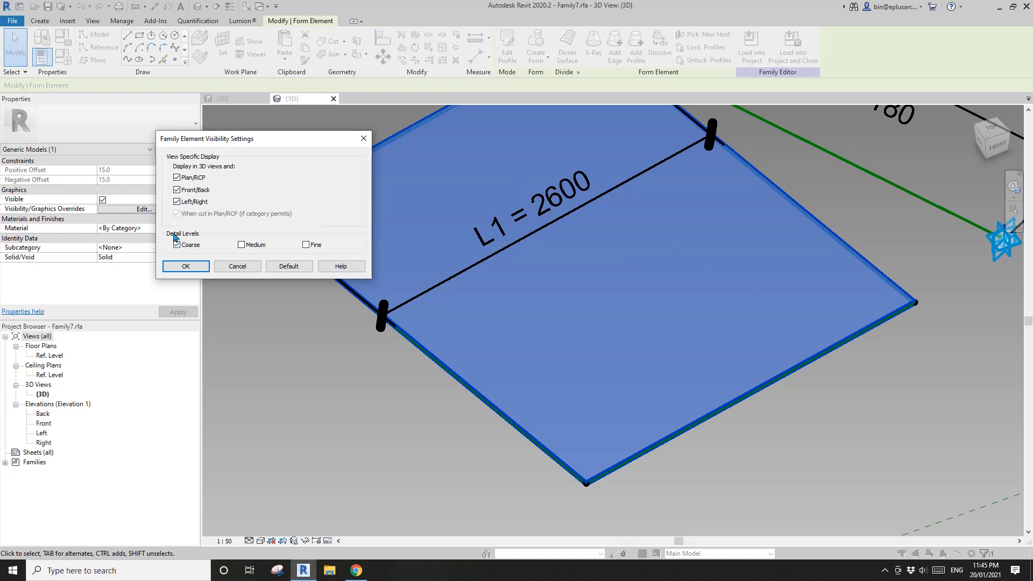
click(186, 266)
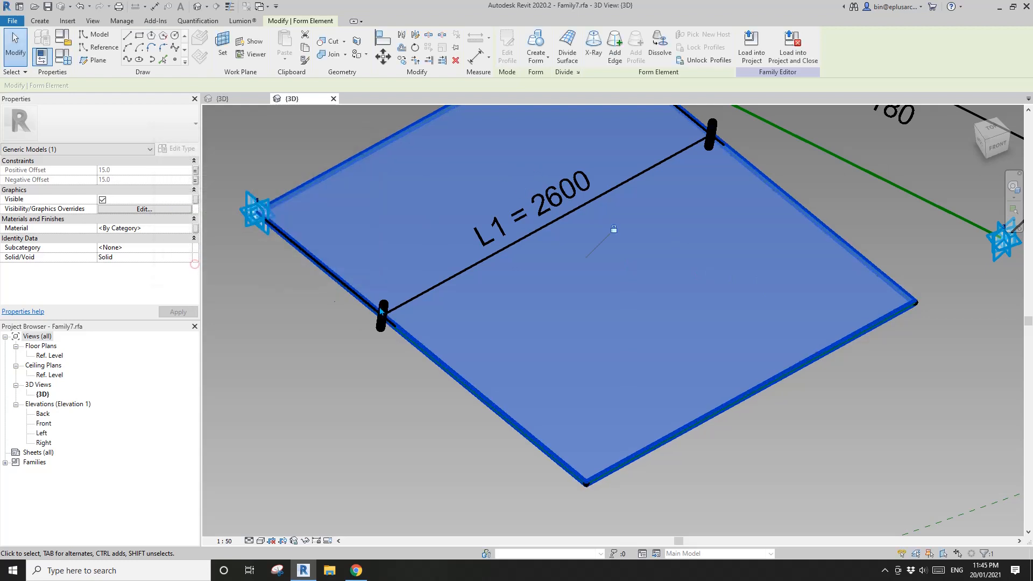
Temporarily hide the slat form so that only its reference lines, points and dimensions are shown
middle_drag(381, 253, 443, 302)
key(c)
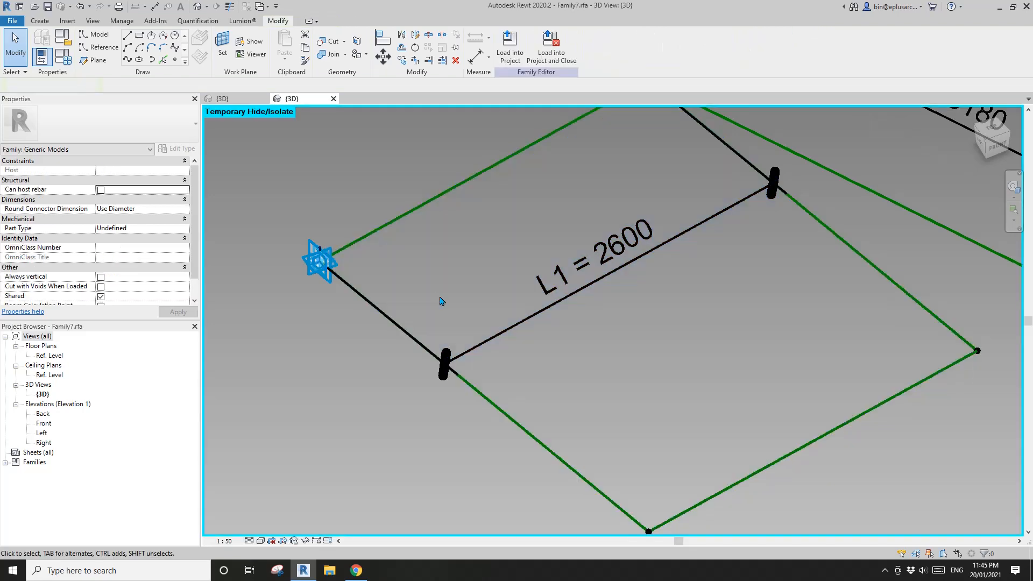
scroll(566, 321, down, 1)
shift+middle_drag(566, 321, 570, 285)
click(571, 286)
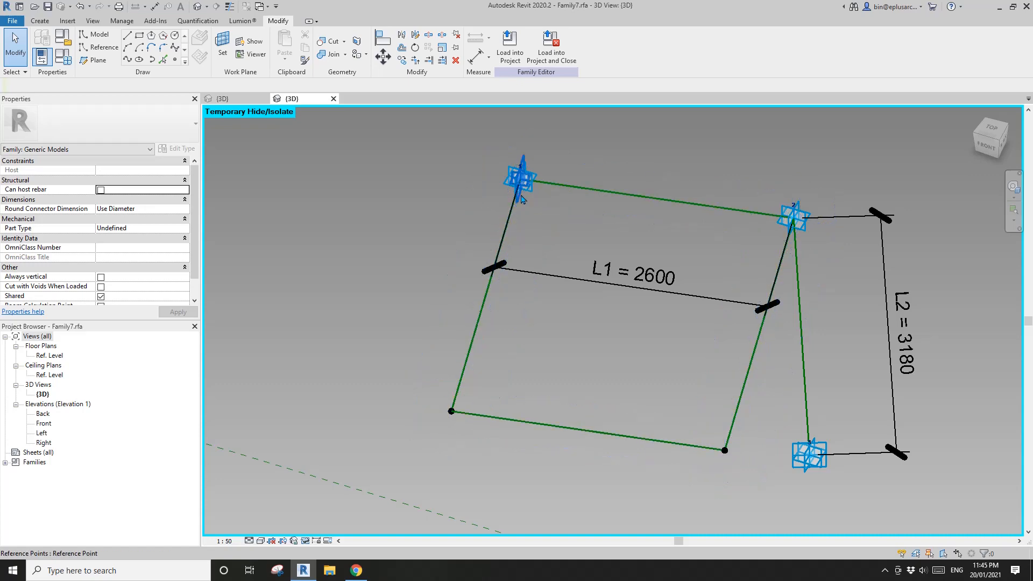
Place eight reference points on the rectangle of reference lines, two on each side near the corners
middle_drag(551, 277, 492, 270)
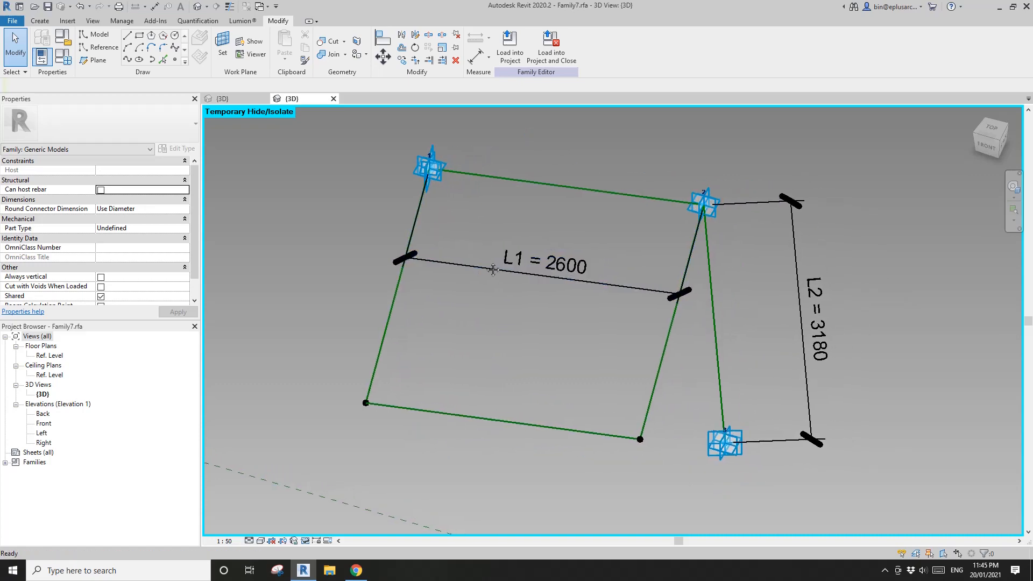
click(174, 61)
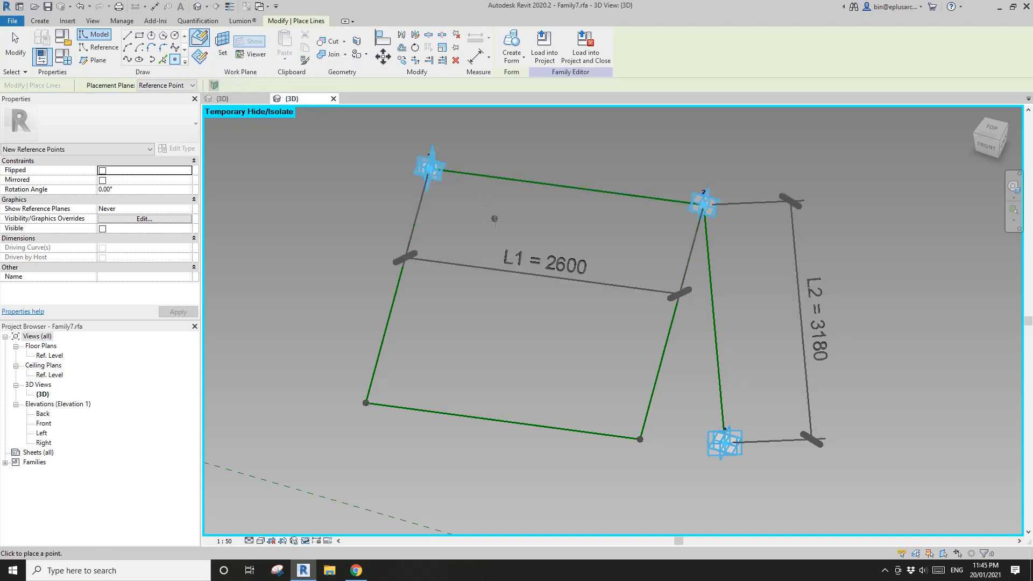
shift+middle_drag(494, 222, 481, 248)
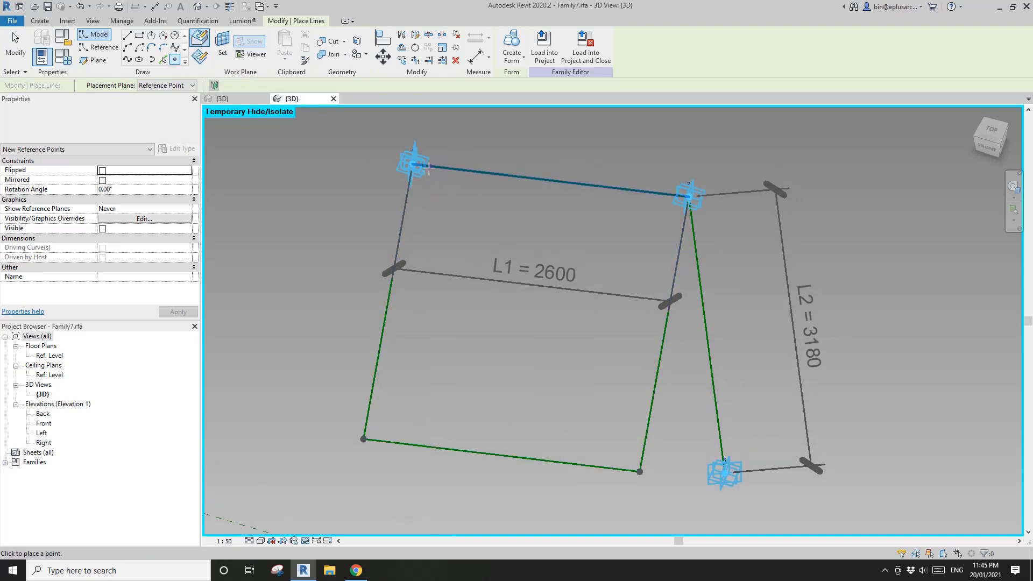
click(442, 168)
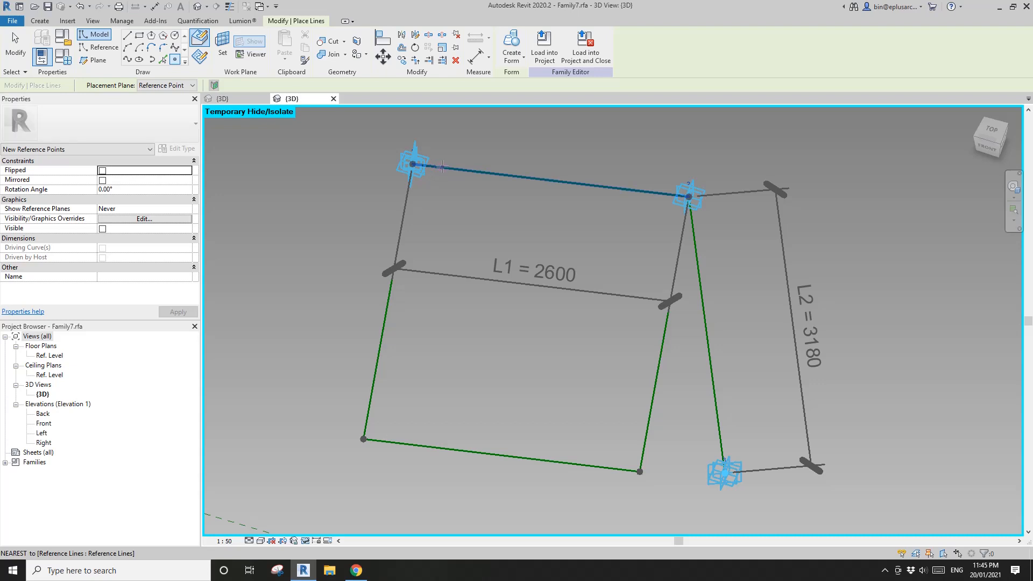
click(650, 192)
click(678, 253)
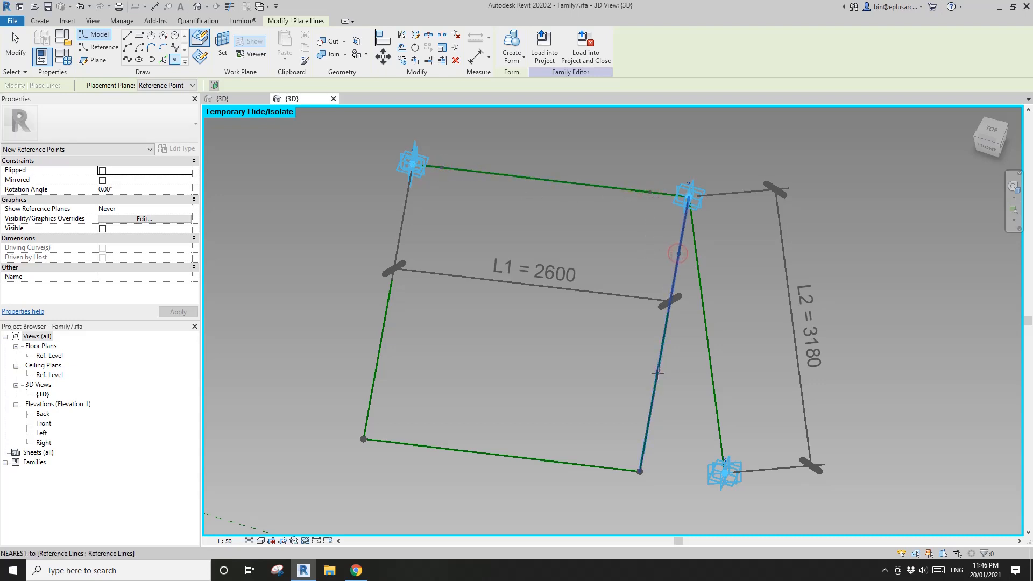
click(448, 450)
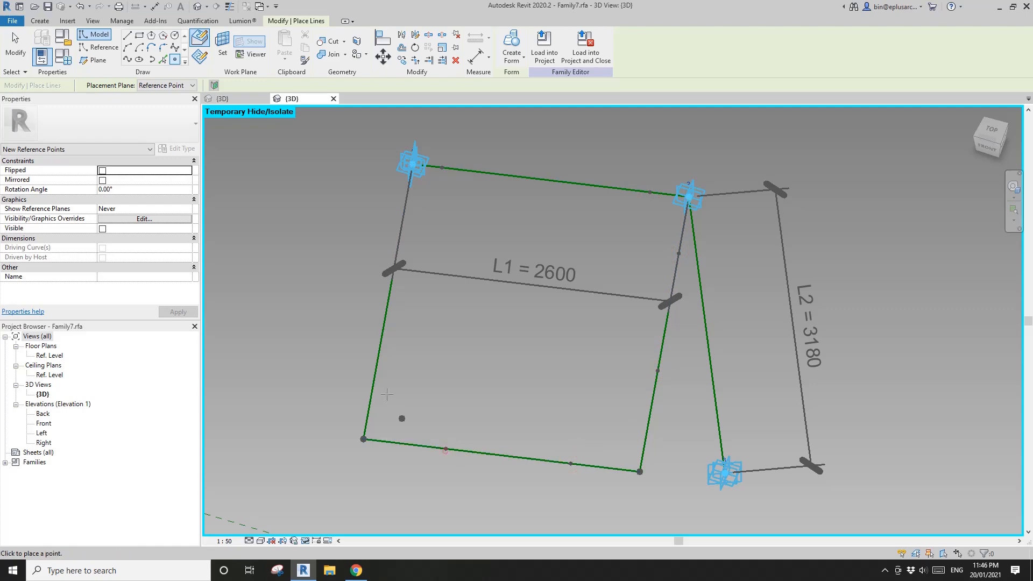
click(378, 367)
key(Escape)
Select all eight hosted points and set their measurement type to Segment Length
drag(431, 145, 467, 192)
ctrl+drag(615, 165, 692, 272)
ctrl+drag(635, 342, 676, 392)
ctrl+drag(567, 421, 597, 480)
ctrl+drag(424, 476, 472, 415)
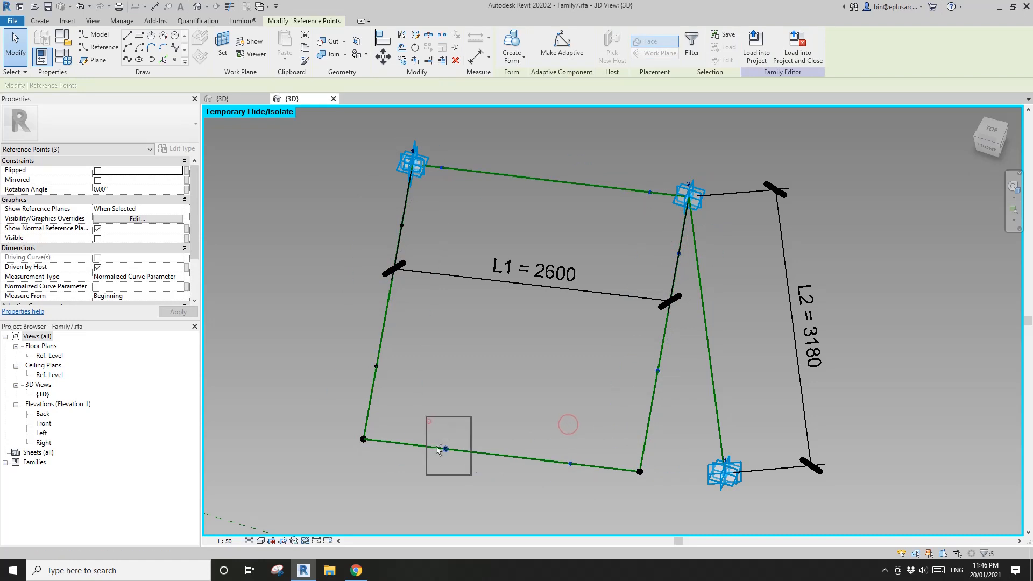
ctrl+drag(339, 350, 381, 388)
ctrl+drag(365, 215, 439, 249)
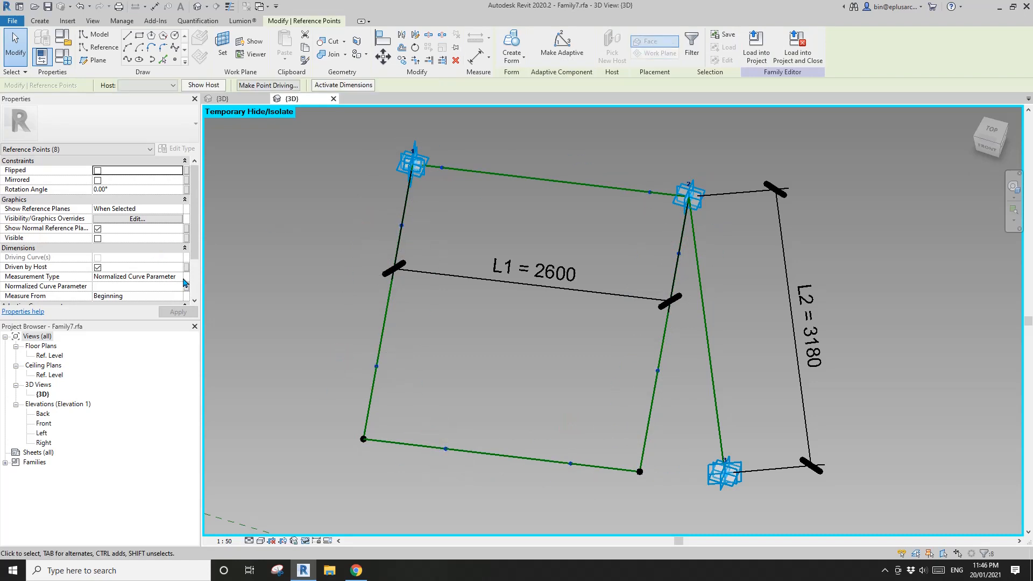
click(178, 276)
click(178, 276)
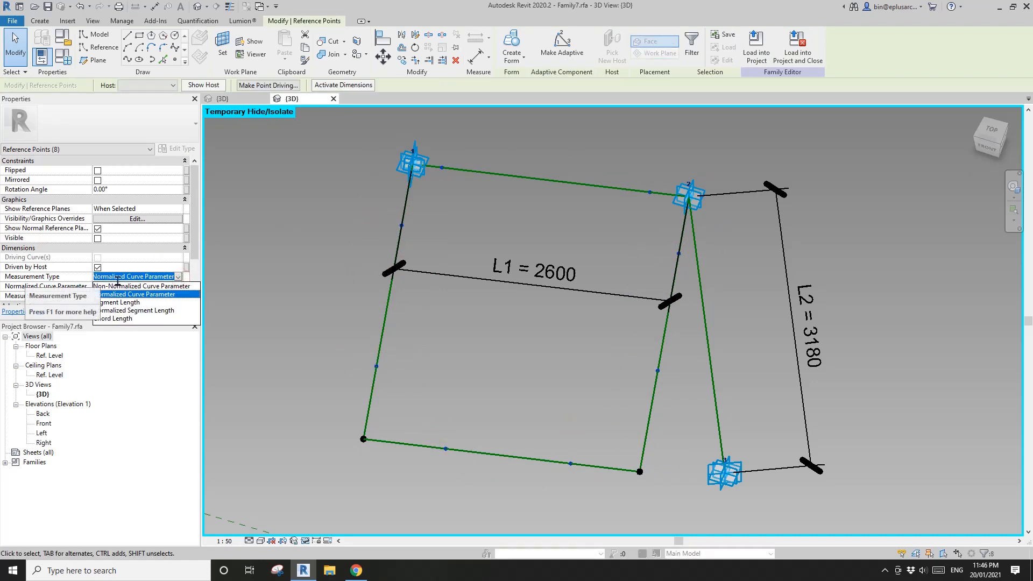
click(121, 303)
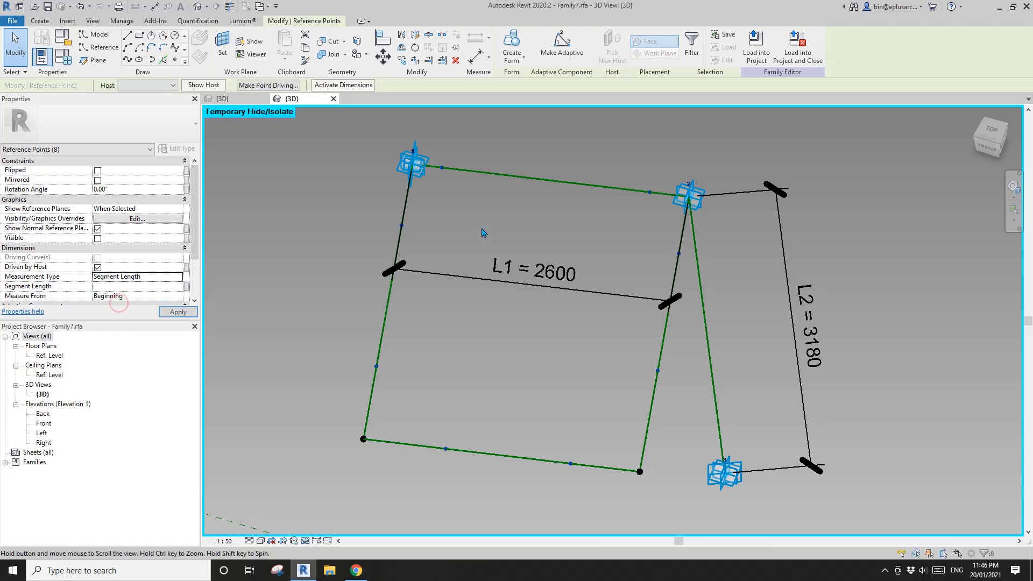
Set the upper edge's point nearest adaptive point 2 to measure from the End
click(452, 156)
drag(435, 142, 461, 195)
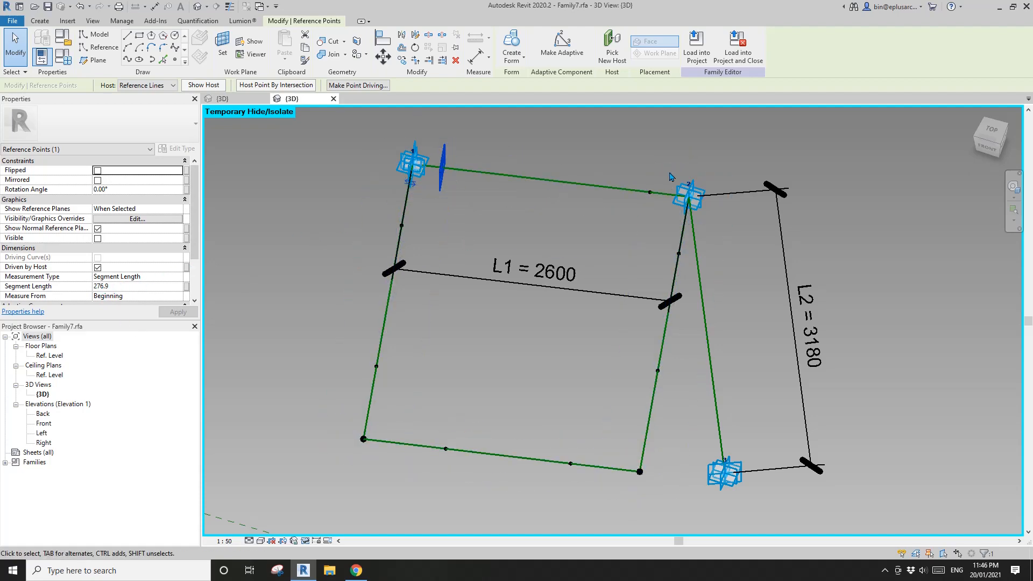
drag(618, 150, 657, 218)
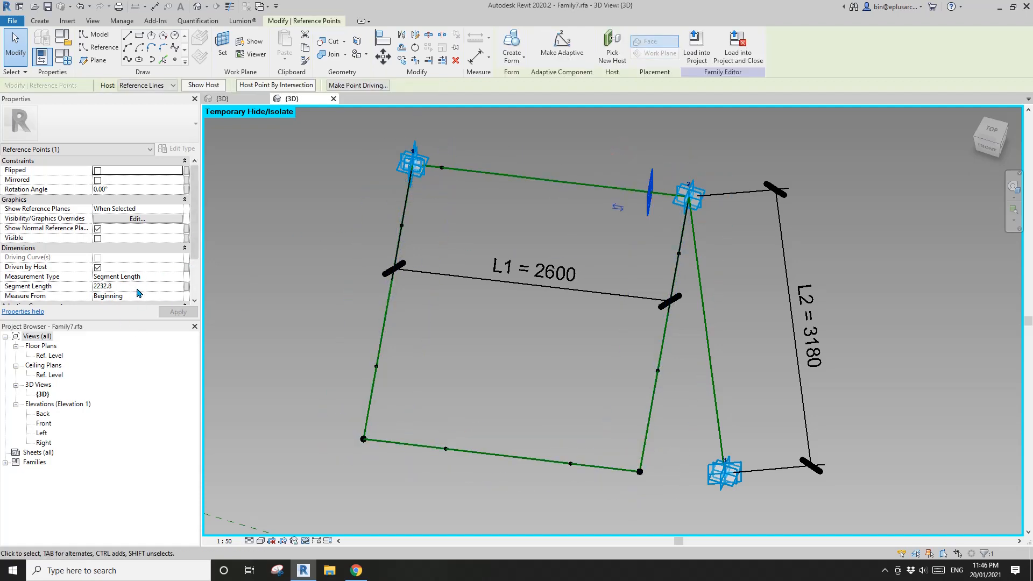
click(180, 297)
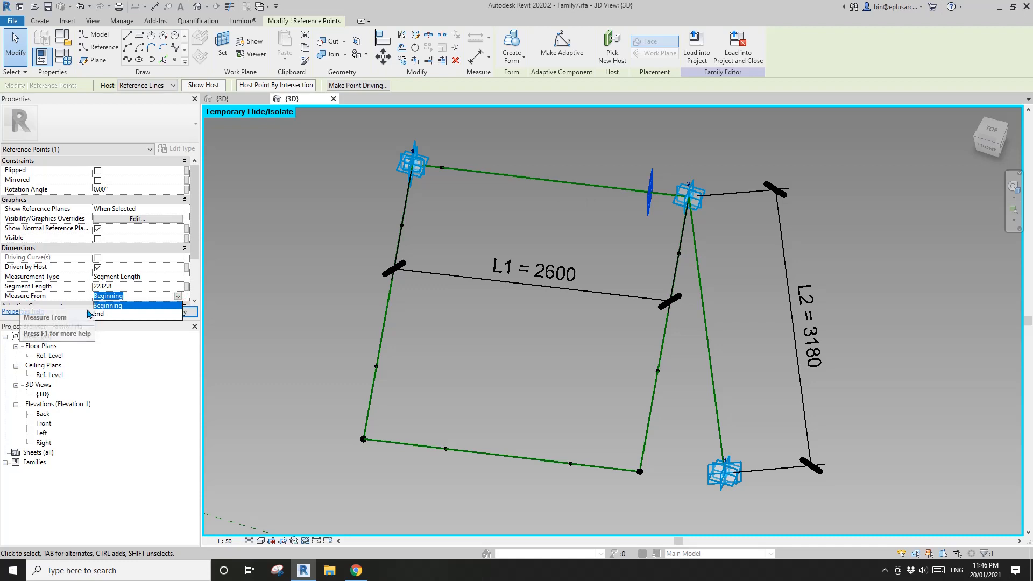
click(105, 313)
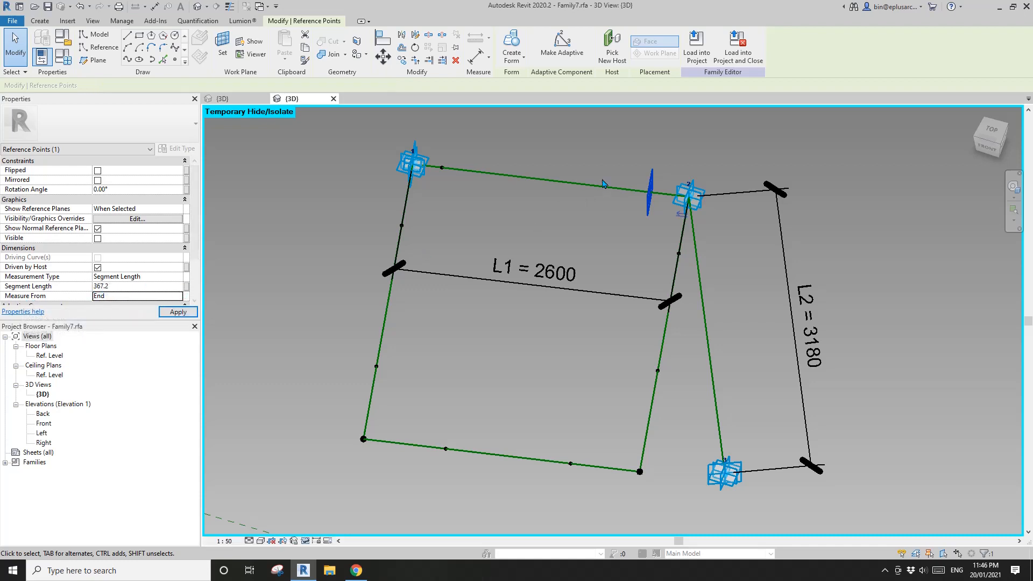
Set the upper point on the rectangle's left side to measure from the End
click(401, 226)
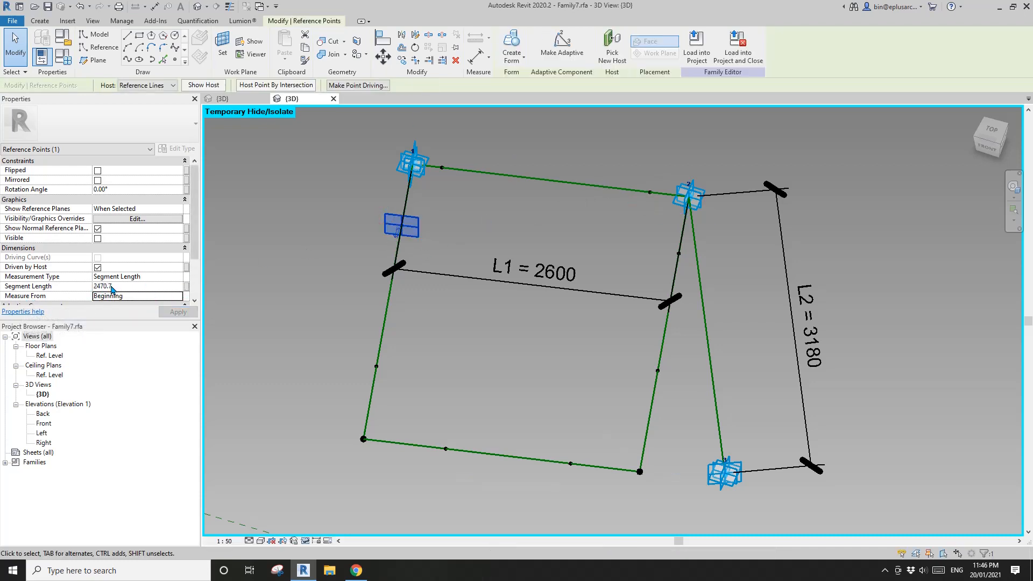
click(184, 302)
click(104, 312)
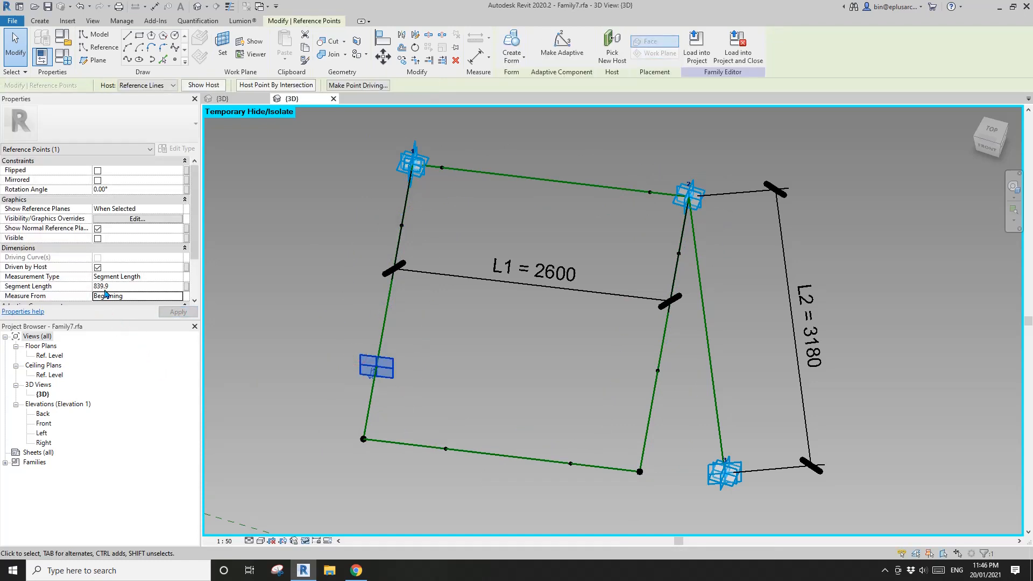
Set the right-hand point on the rectangle's lower edge to measure from the End
drag(423, 423, 461, 468)
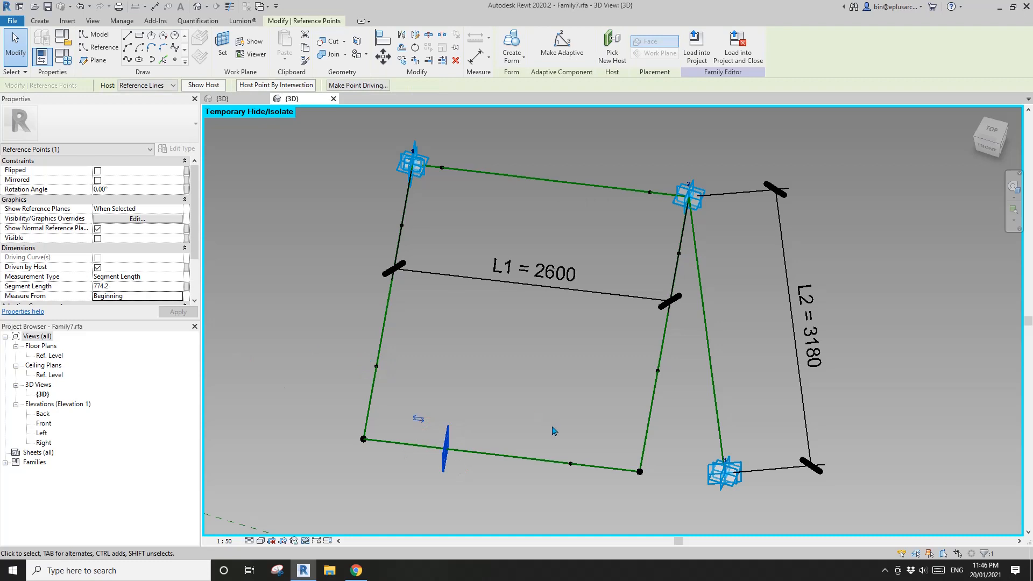
drag(555, 431, 592, 481)
click(180, 300)
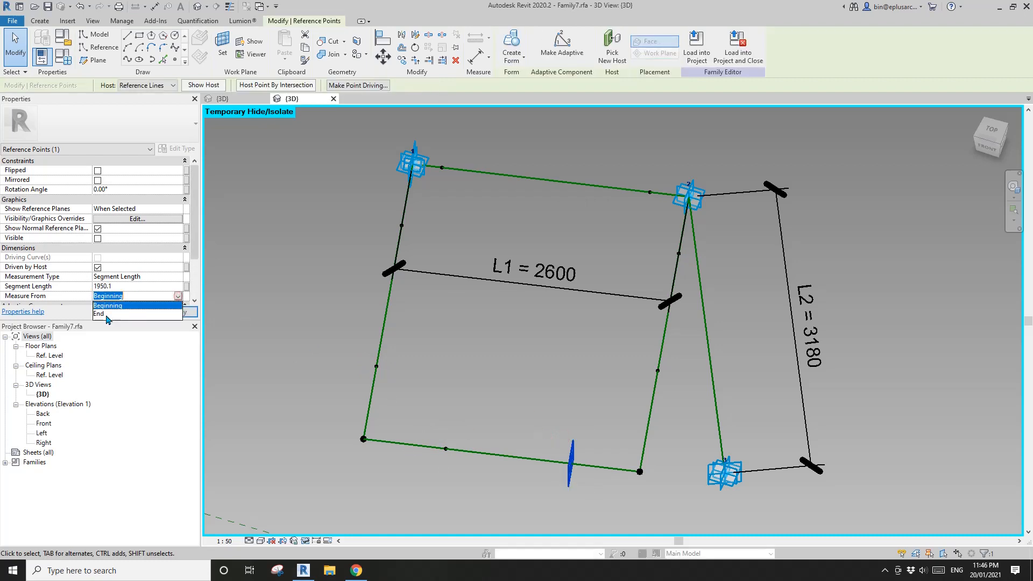
click(129, 311)
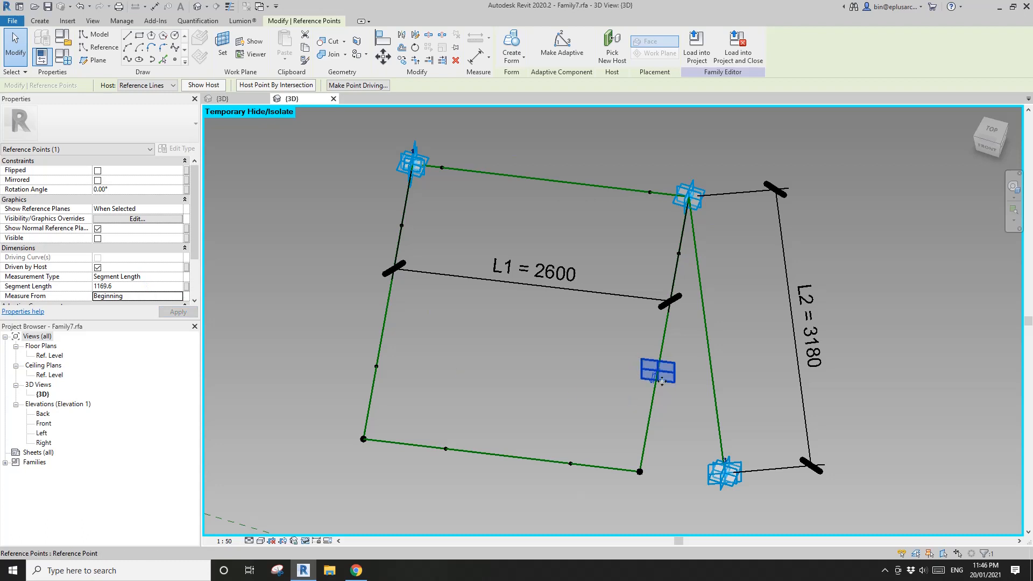
Slide the right side's lower point to about 718 mm from its corner, and set the upper point to measure from the End
drag(666, 397, 659, 435)
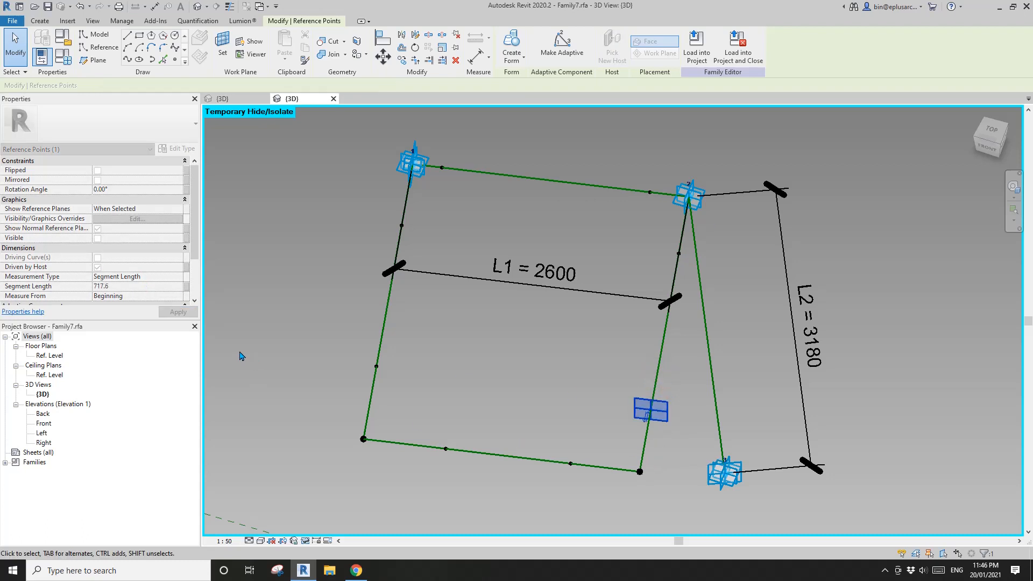
drag(647, 239, 718, 277)
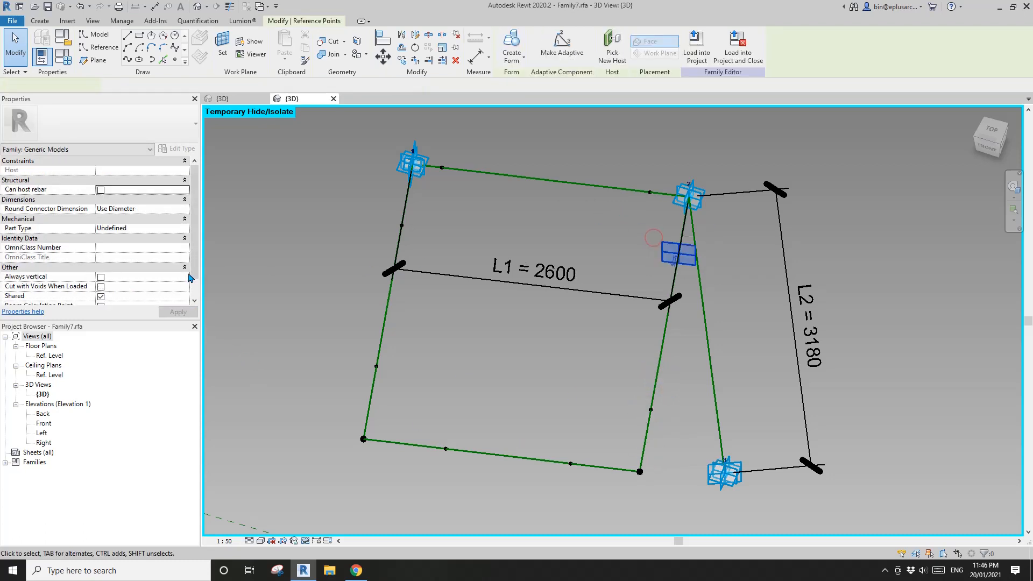
click(167, 295)
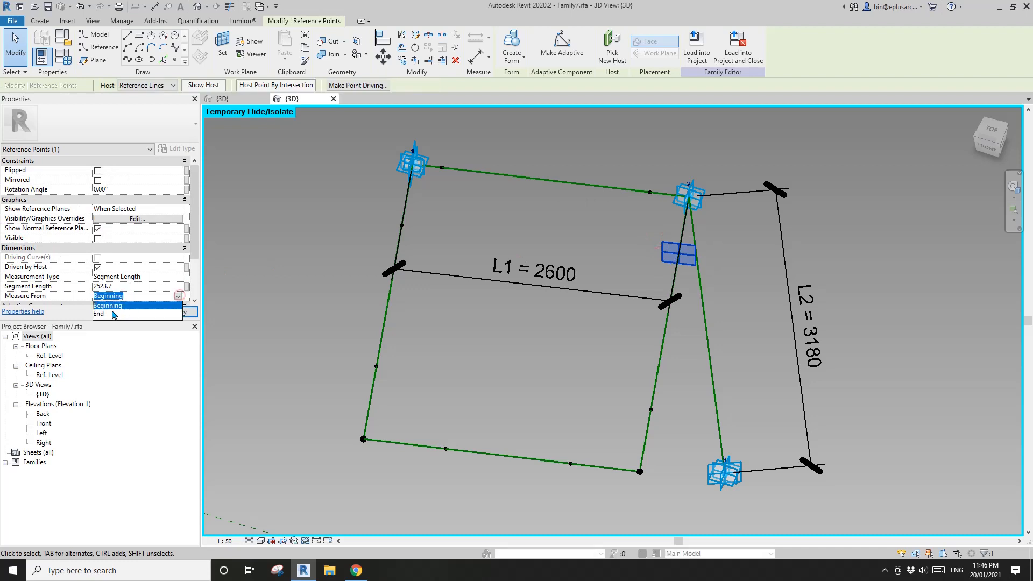
click(108, 312)
Select all eight hosted points around the rectangle and link their Segment Length to a new type parameter named OFS
ctrl+drag(638, 168, 658, 206)
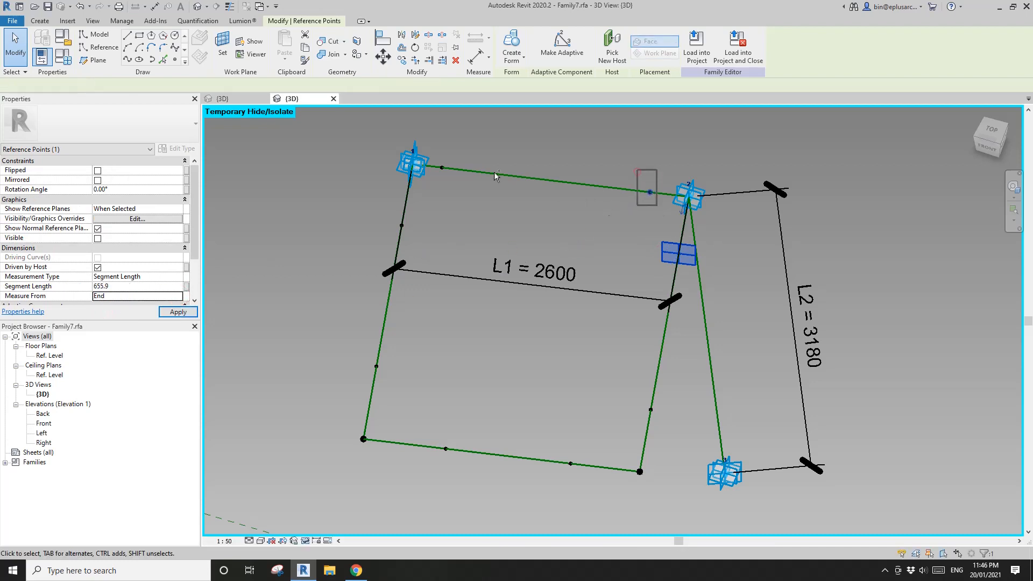
ctrl+drag(438, 152, 468, 187)
ctrl+drag(381, 214, 406, 227)
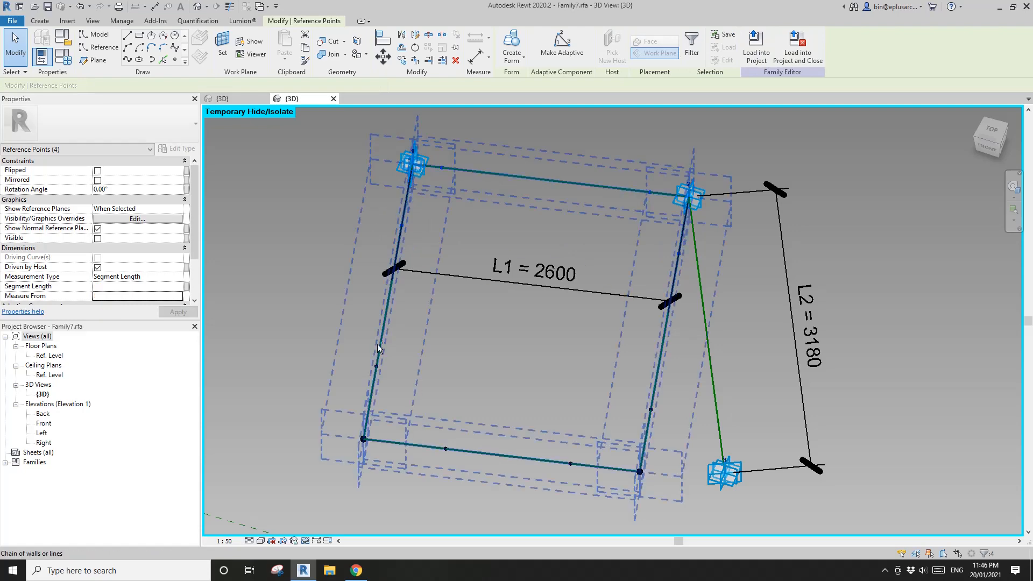
ctrl+drag(360, 350, 415, 383)
ctrl+drag(439, 423, 466, 450)
ctrl+drag(568, 441, 585, 480)
ctrl+drag(624, 397, 668, 423)
ctrl+drag(659, 243, 700, 278)
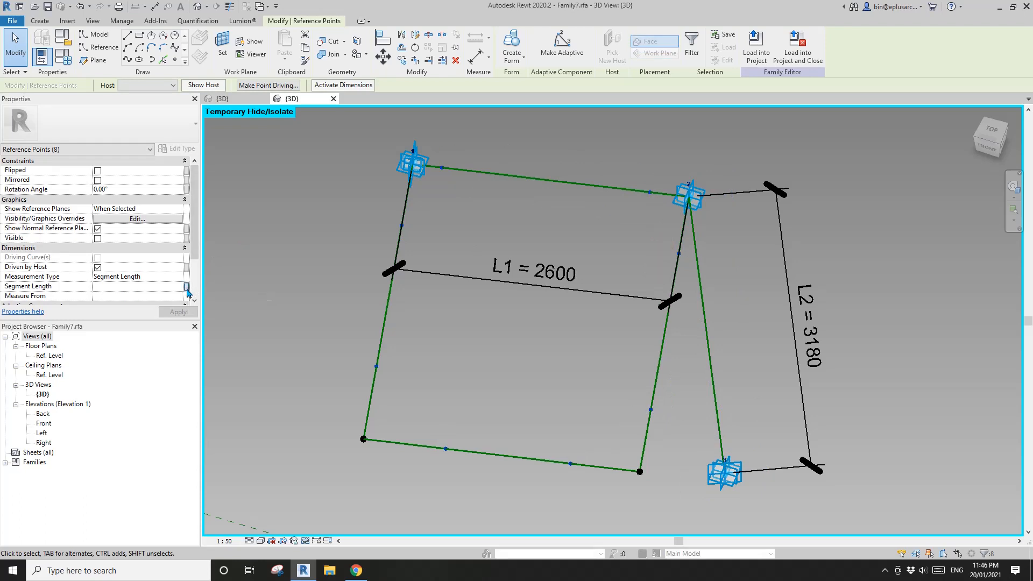
click(186, 286)
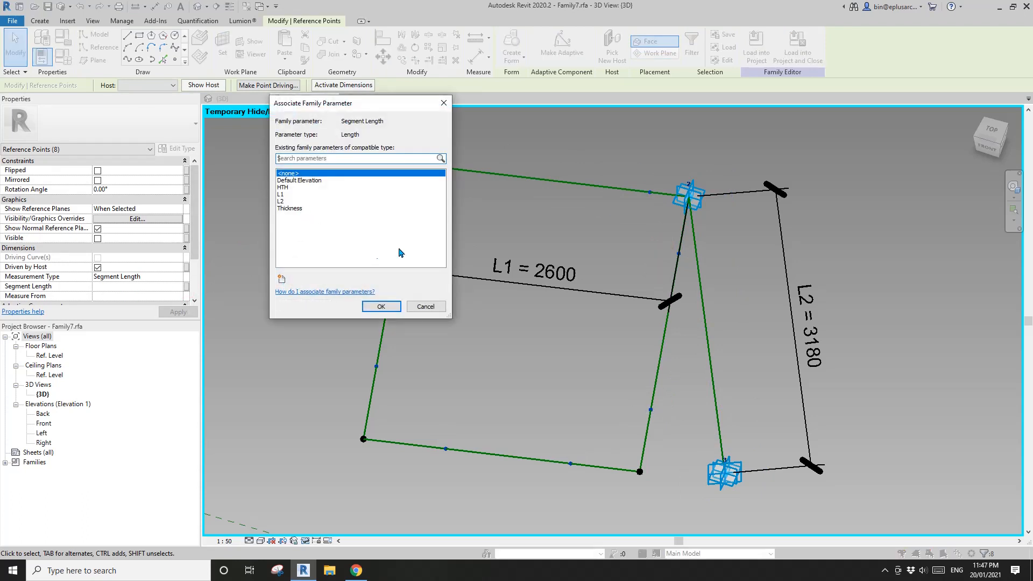
click(282, 279)
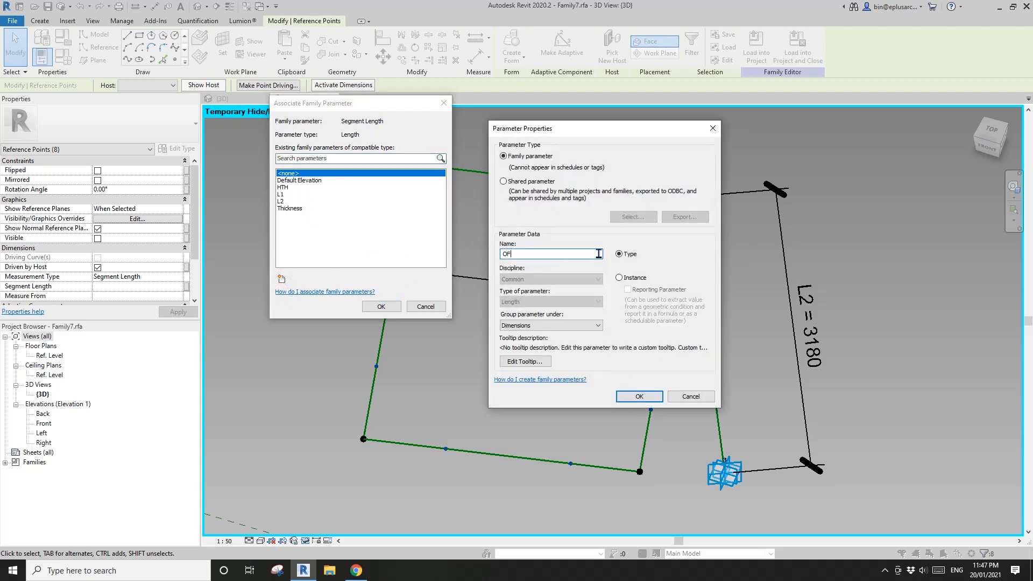
click(638, 395)
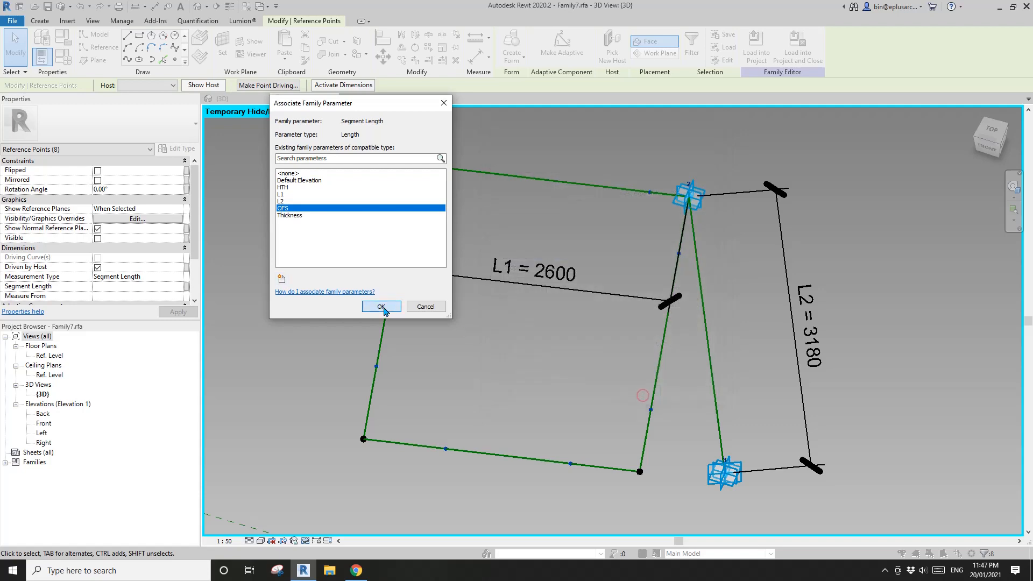
click(381, 306)
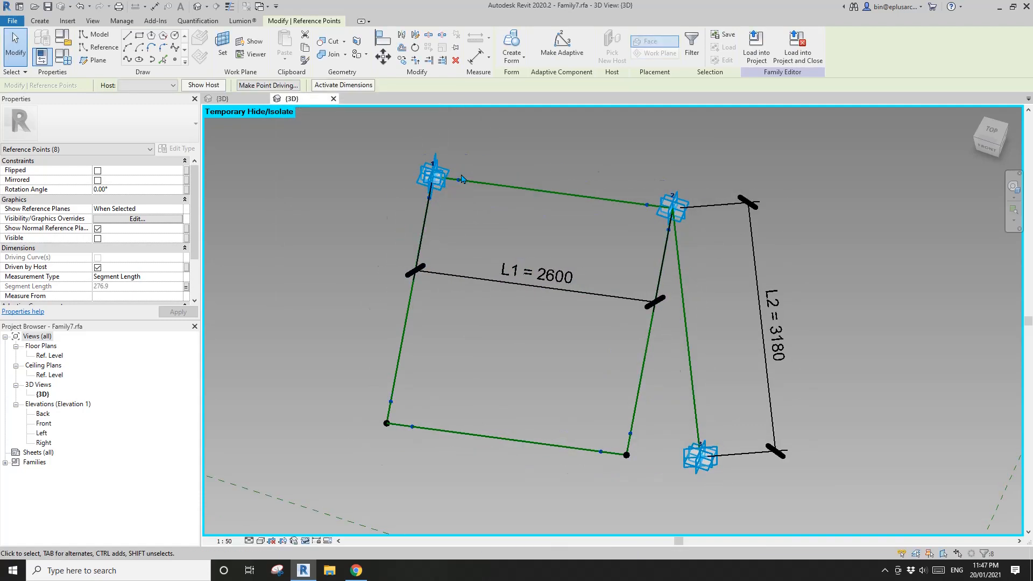
Join the two hosted points on the rectangle's left side with a spline through points and make it a reference line
shift+middle_drag(515, 344, 533, 366)
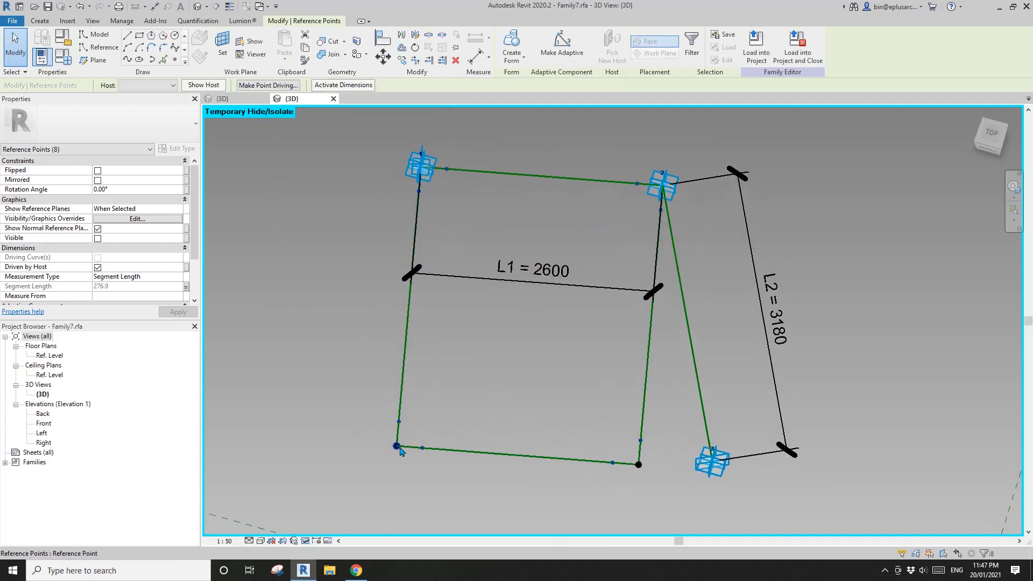
key(Tab)
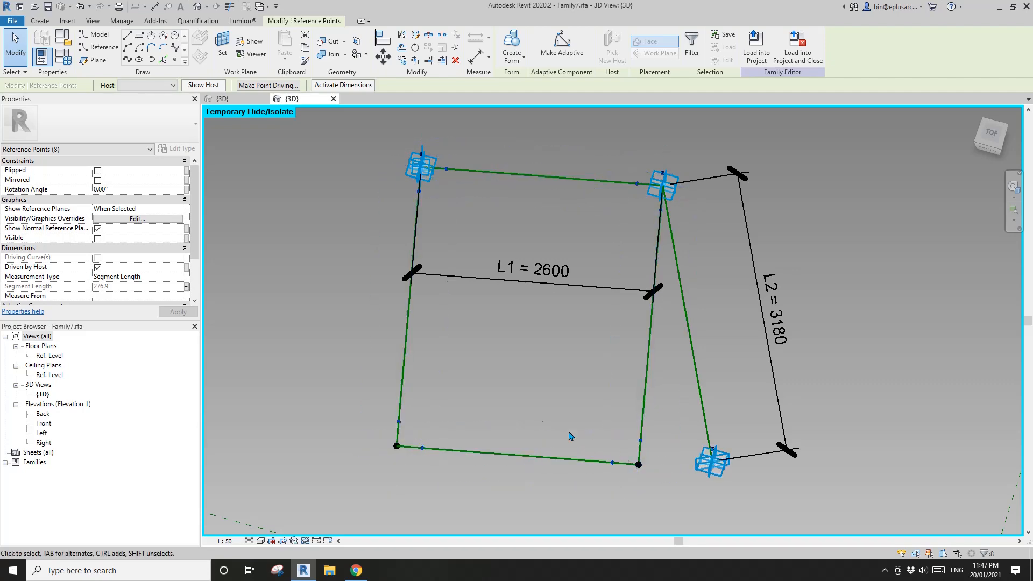
middle_drag(569, 432, 562, 426)
drag(388, 182, 415, 192)
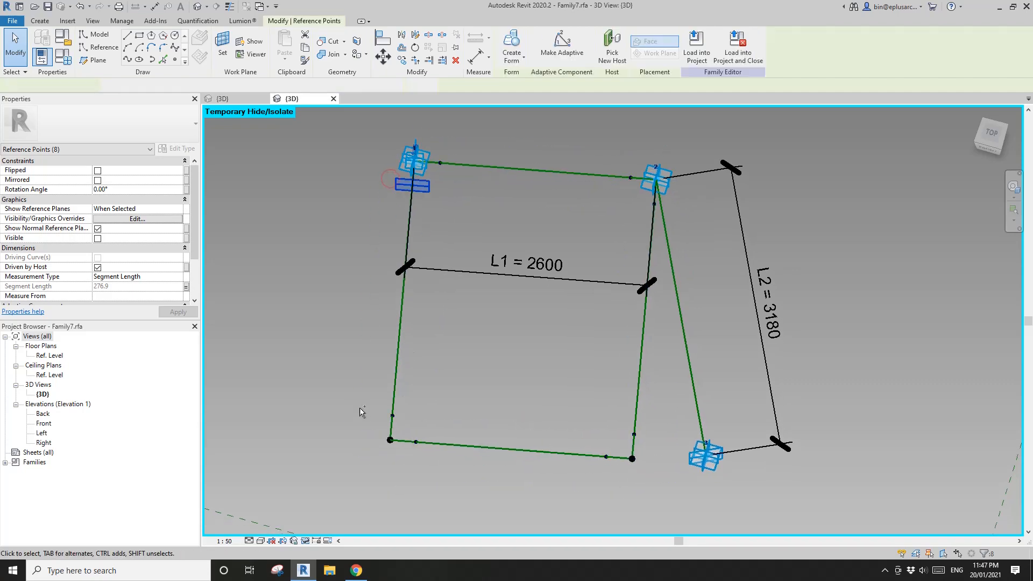
ctrl+drag(348, 398, 413, 434)
ctrl+click(418, 179)
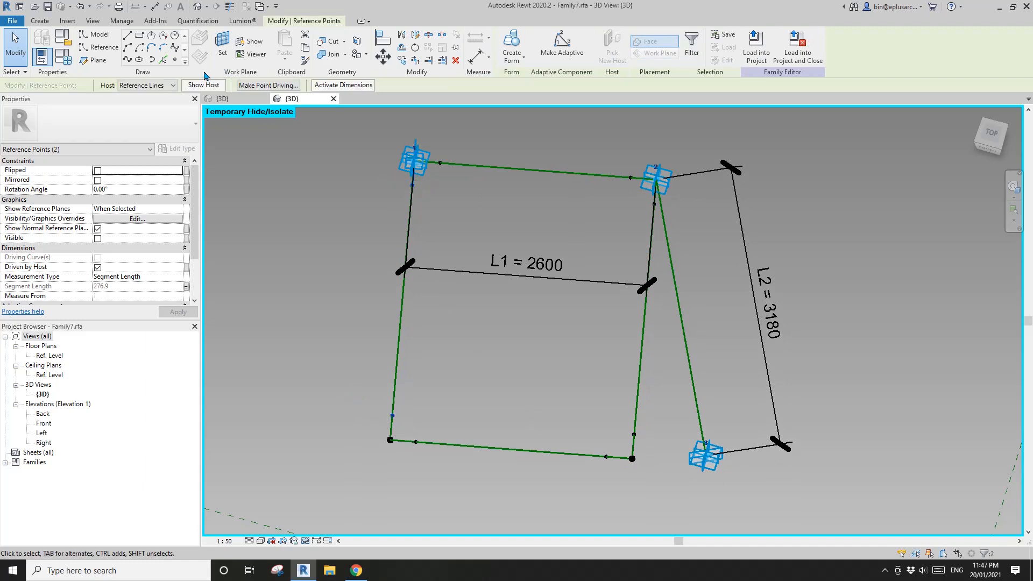
click(127, 59)
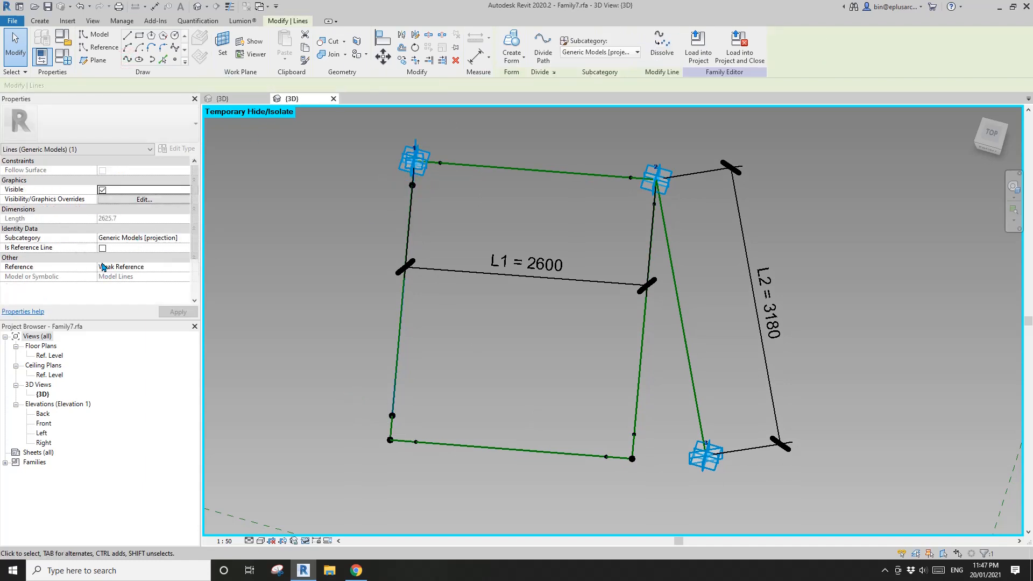
click(99, 248)
Connect the upper edge's two hosted points with a spline through points and convert it to a reference line
drag(436, 140, 458, 181)
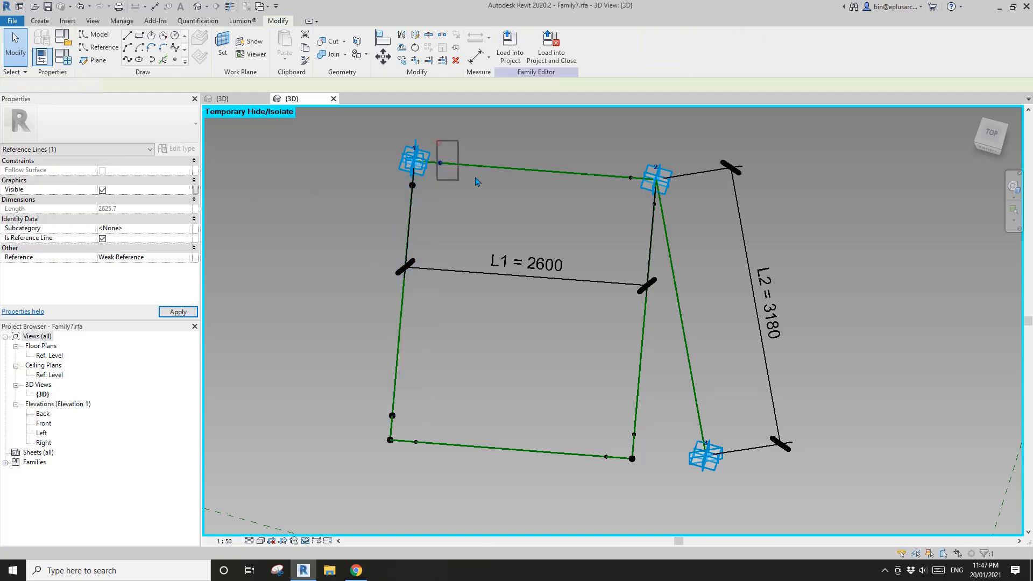
ctrl+drag(585, 150, 640, 184)
click(133, 62)
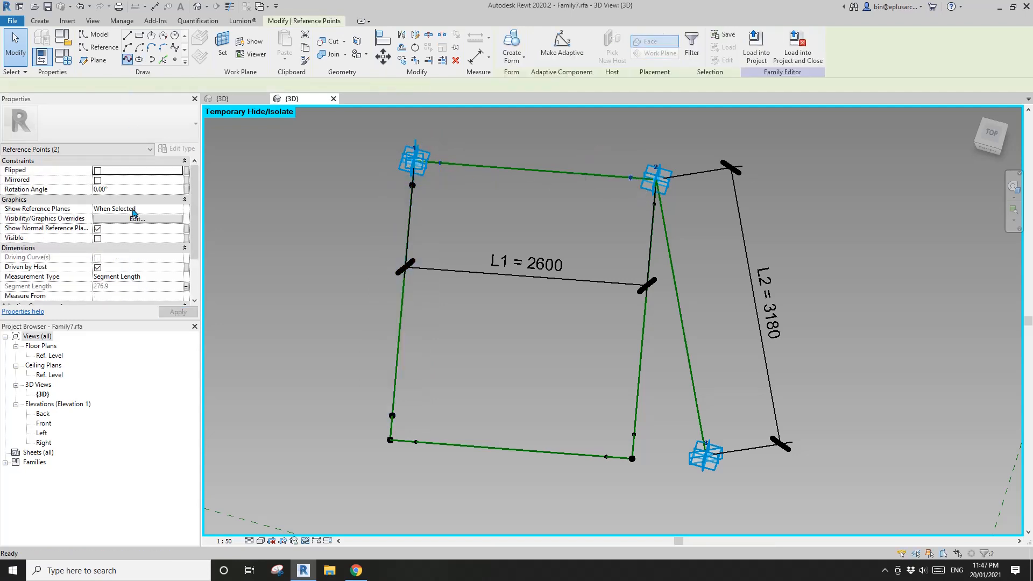
click(102, 249)
Connect the two hosted points on the side below adaptive point 2 with a spline through points, converted to a reference line
click(653, 203)
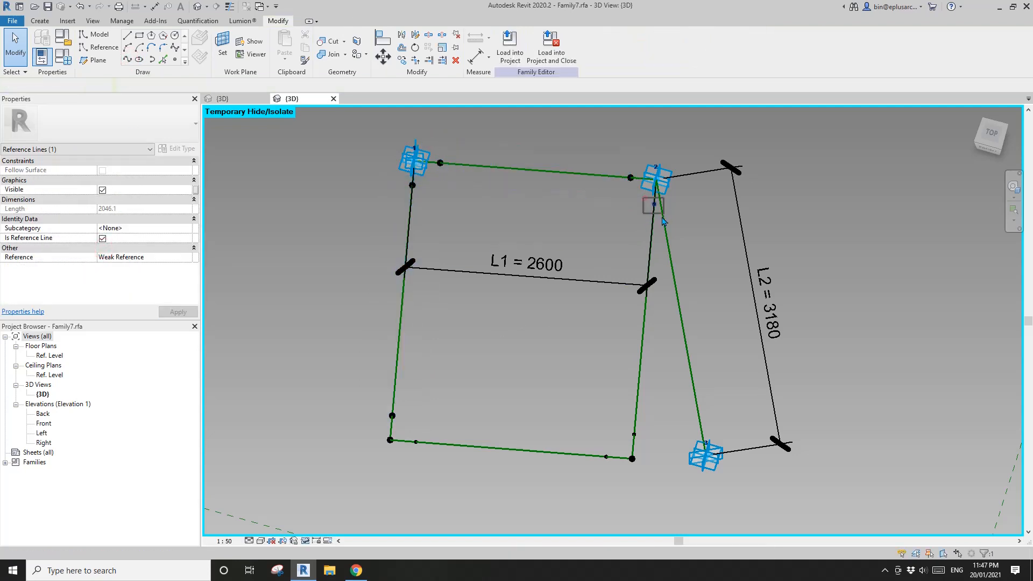
ctrl+drag(617, 402, 654, 448)
click(132, 62)
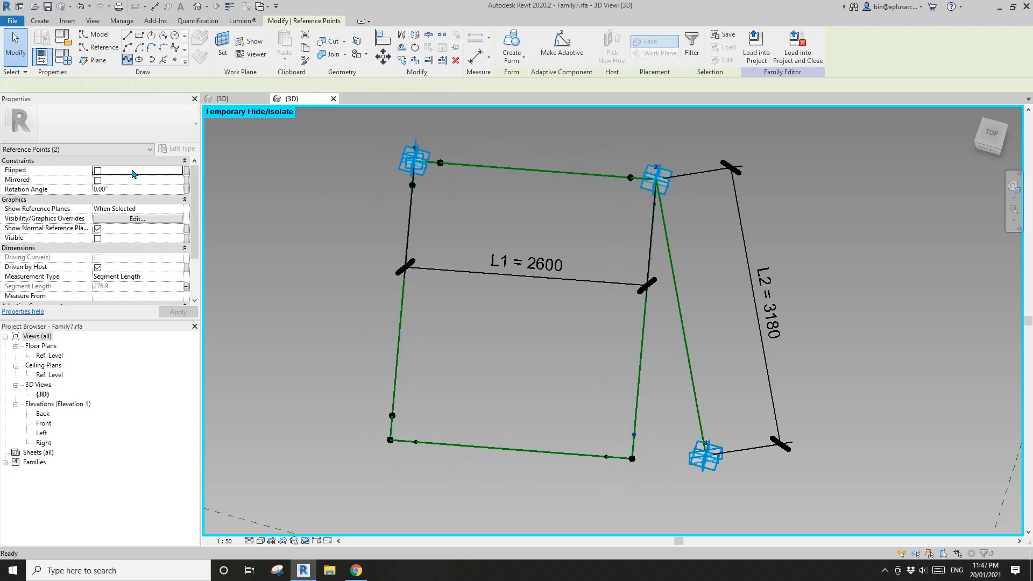
click(101, 248)
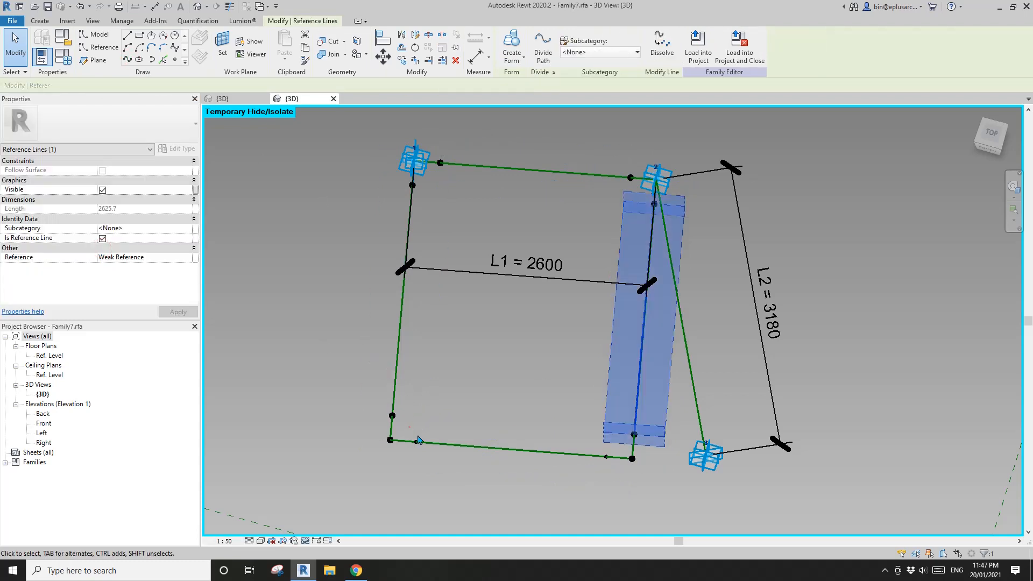
key(Escape)
Connect the lower edge's two hosted points with a spline through points and convert it to a reference line
click(606, 455)
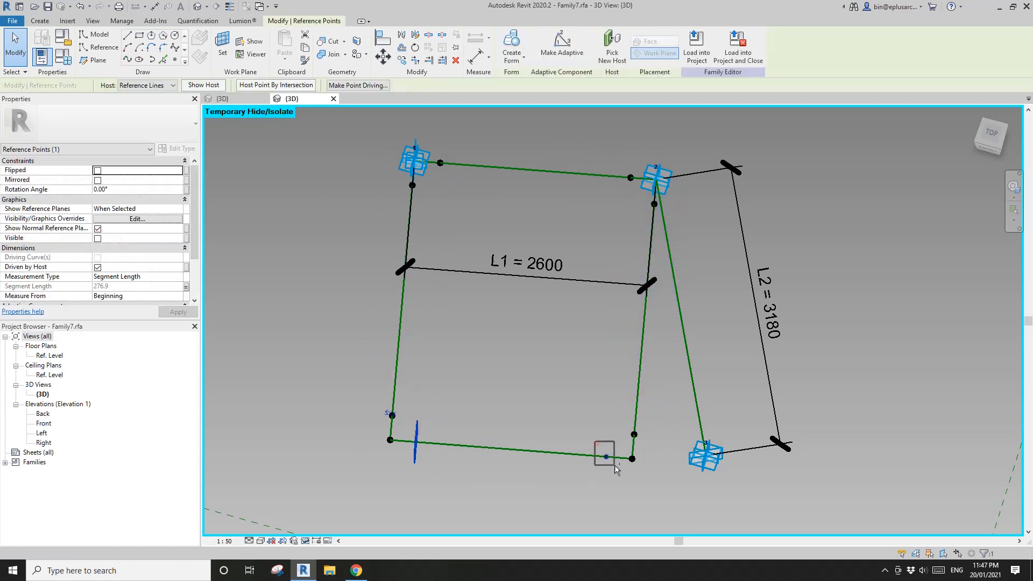
click(129, 60)
click(102, 248)
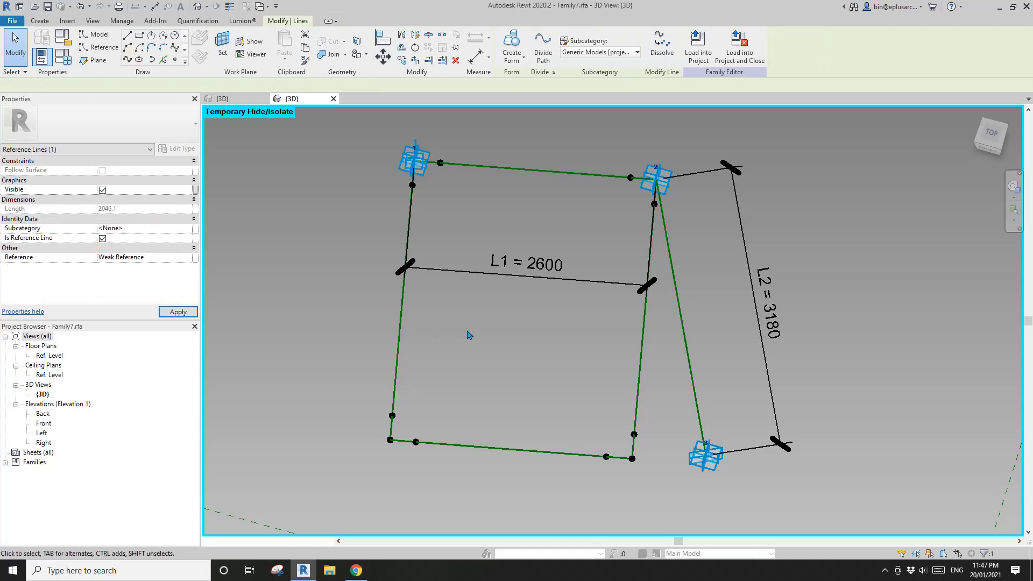
middle_drag(458, 318, 426, 309)
key(Escape)
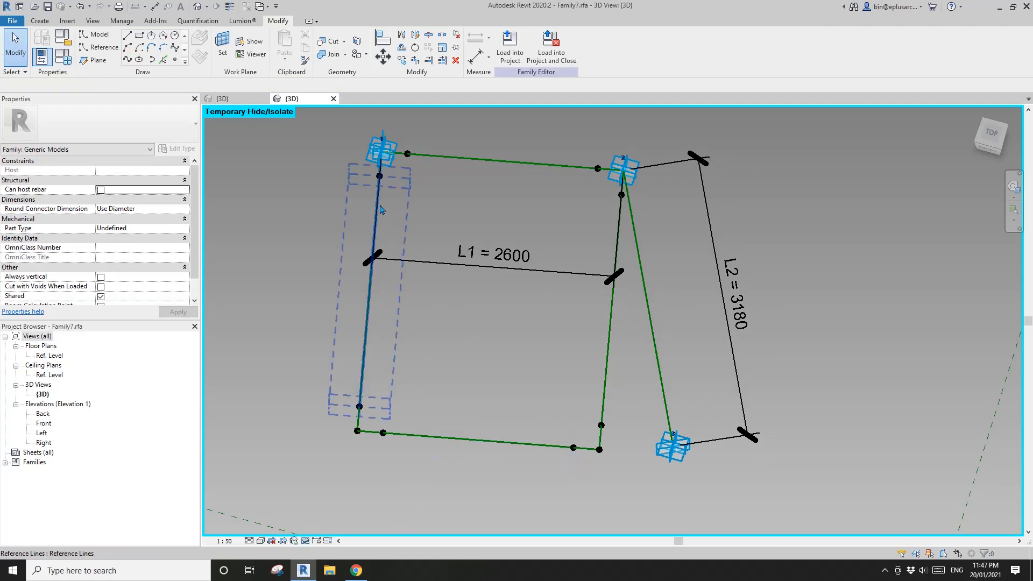
Isolate the four shortened reference lines between the hosted points in the 3D view
click(380, 204)
ctrl+click(482, 160)
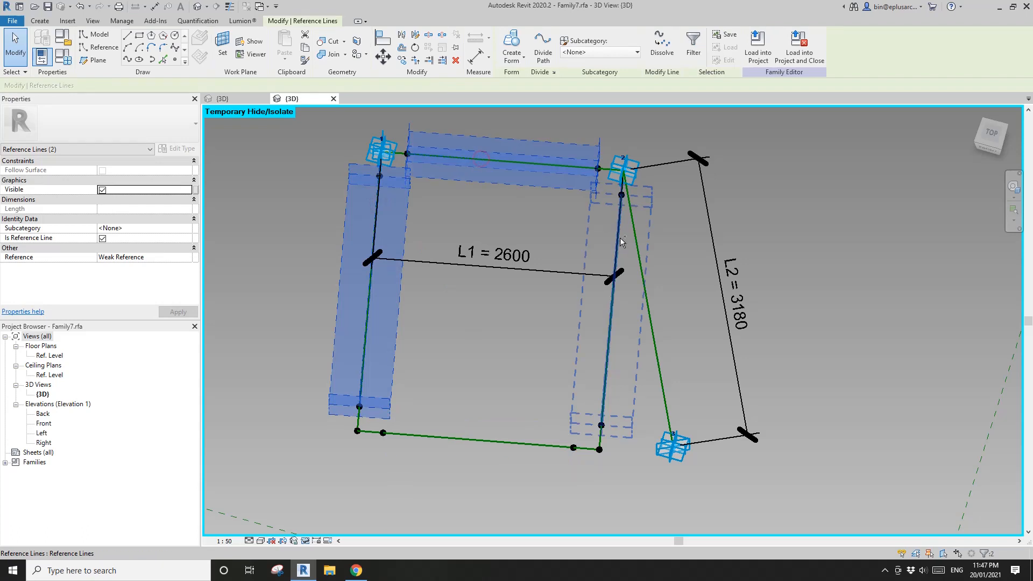
ctrl+click(611, 312)
ctrl+click(505, 448)
middle_drag(501, 363, 485, 363)
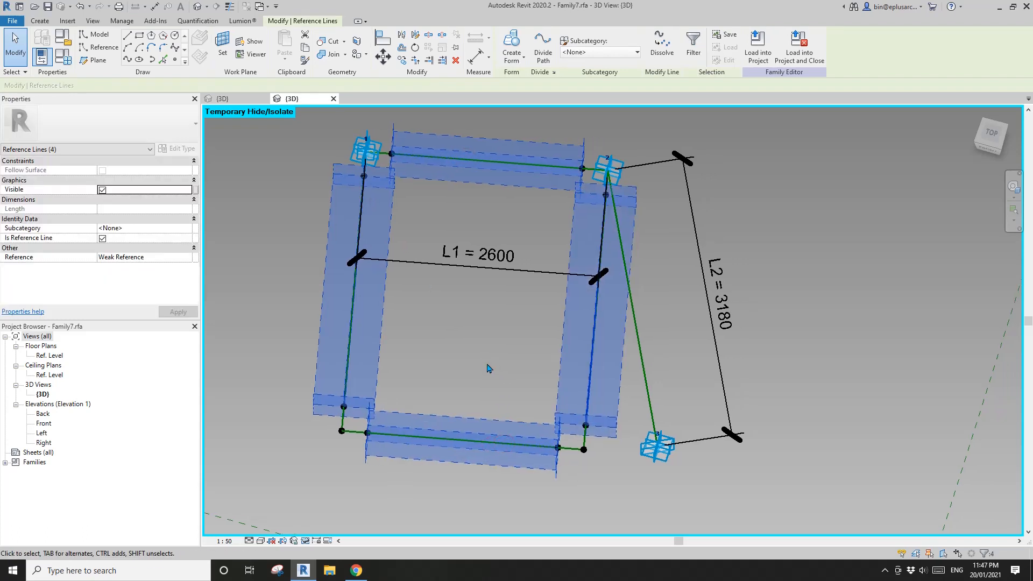
key(h)
key(i)
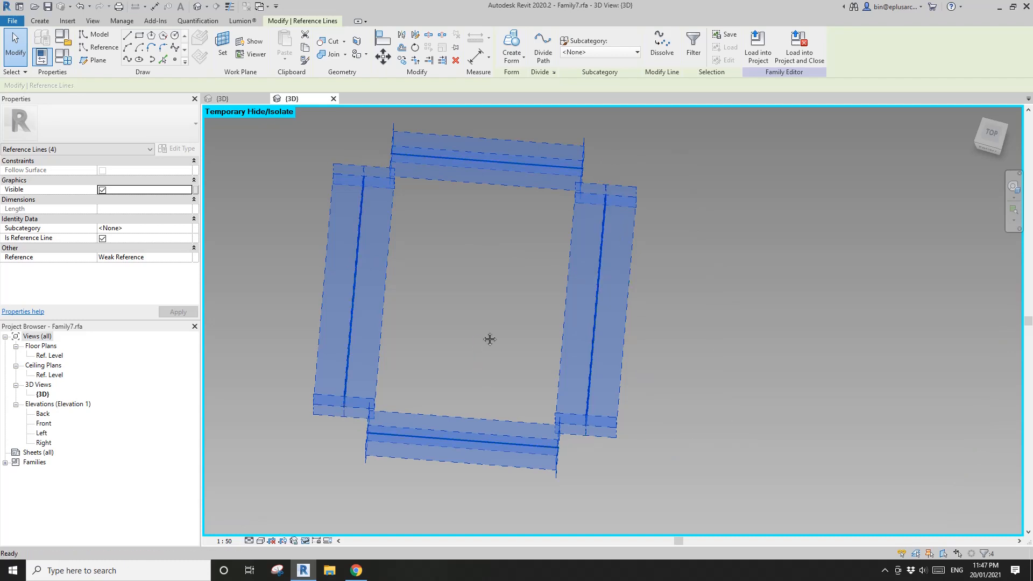
key(Escape)
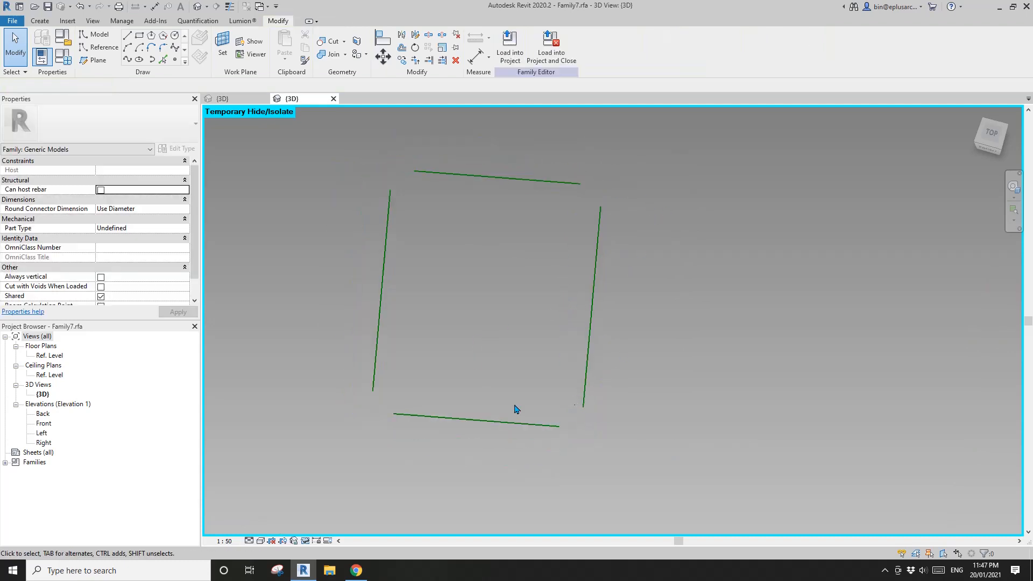
Set the work plane to the plane of the left shortened reference line that lies flat with the rectangle
shift+middle_drag(556, 348, 499, 349)
scroll(476, 296, up, 1)
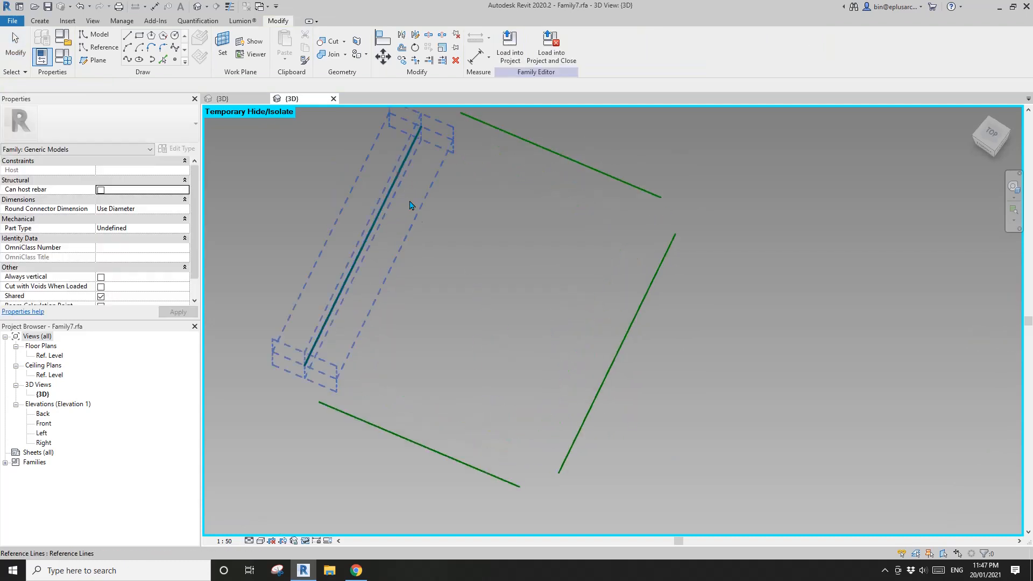
shift+middle_drag(411, 206, 441, 242)
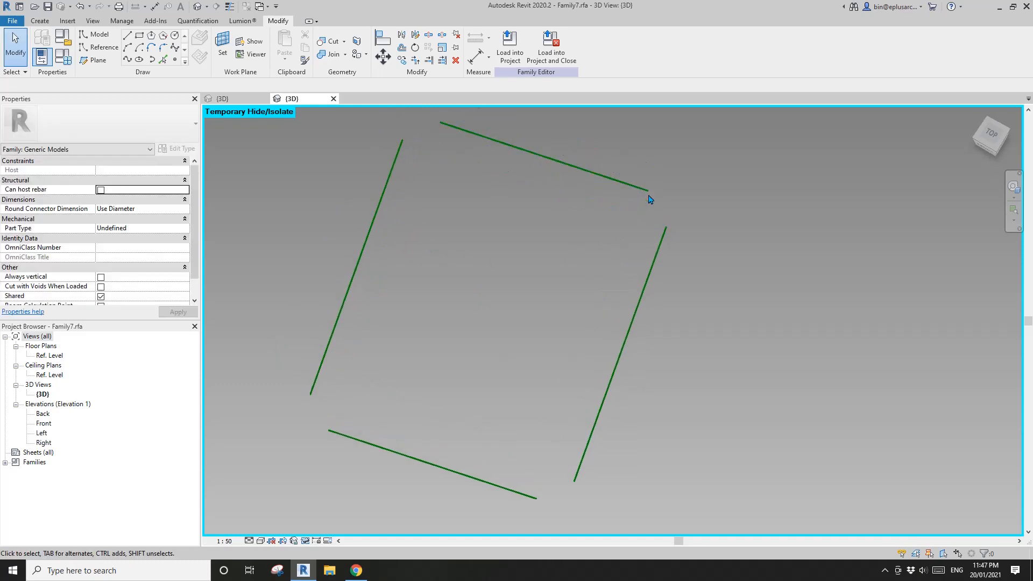
shift+middle_drag(652, 198, 582, 272)
scroll(451, 277, up, 1)
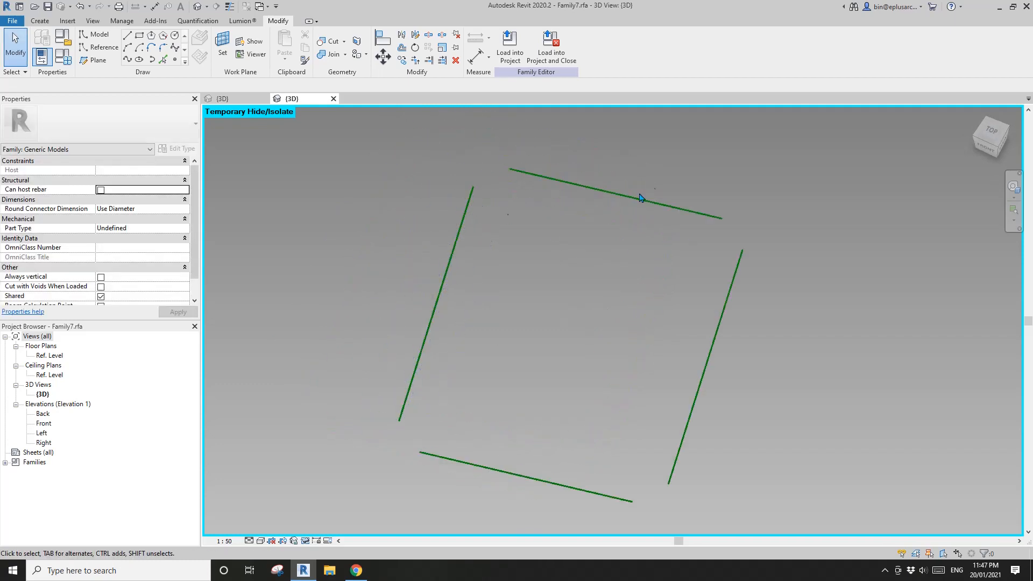
scroll(557, 238, up, 1)
middle_drag(483, 281, 480, 271)
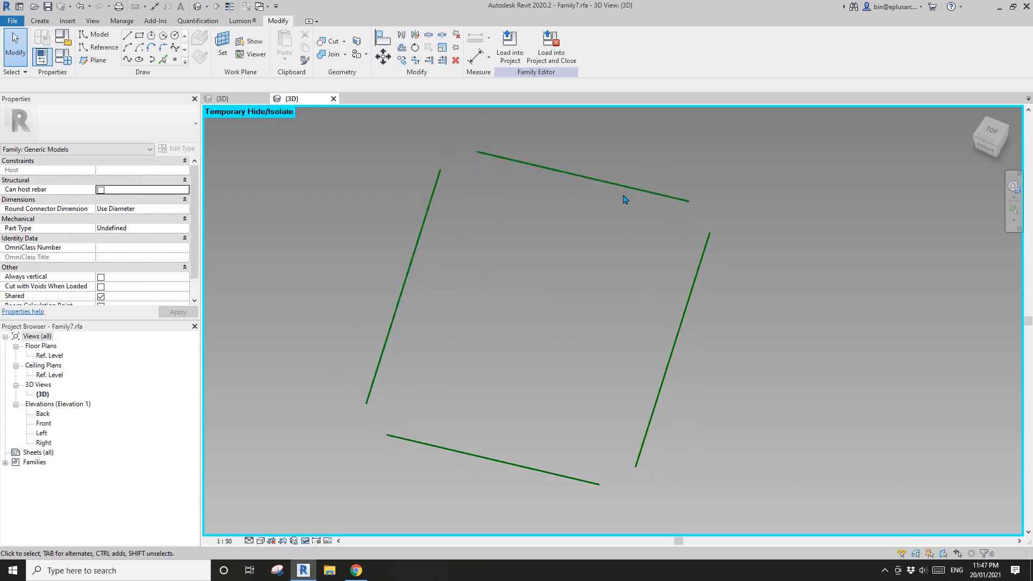
middle_drag(472, 298, 453, 347)
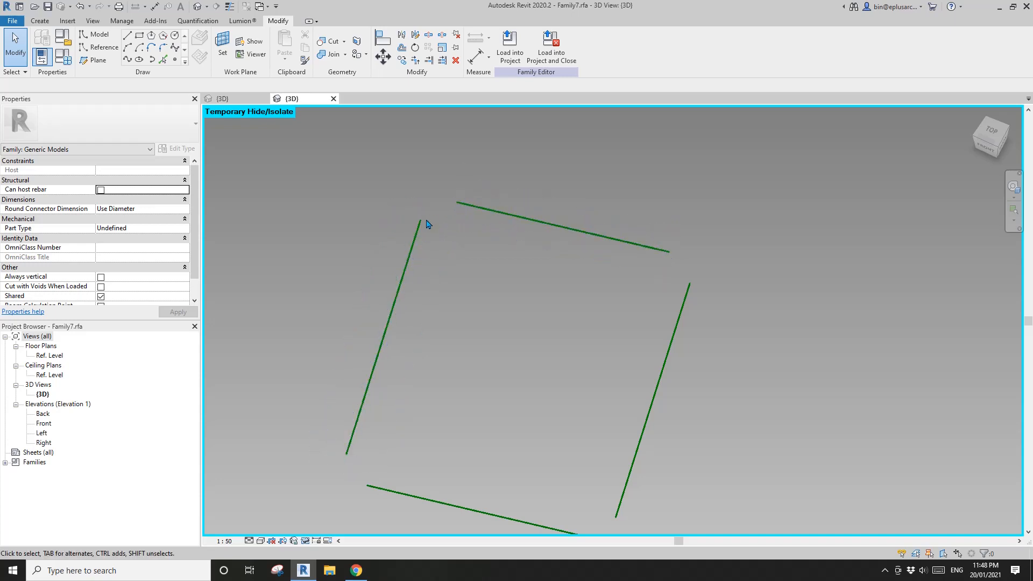
click(222, 49)
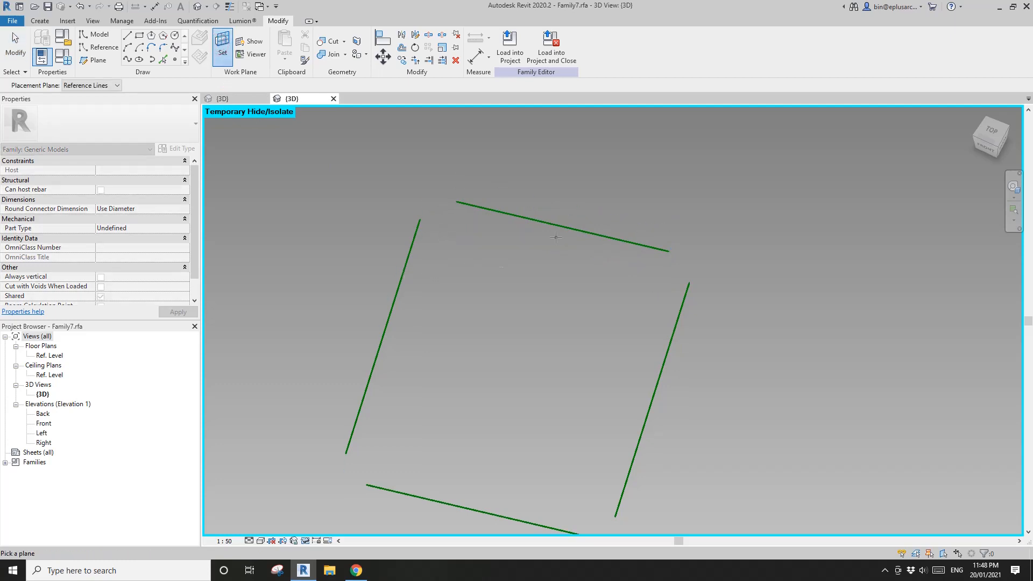
key(Tab)
click(404, 264)
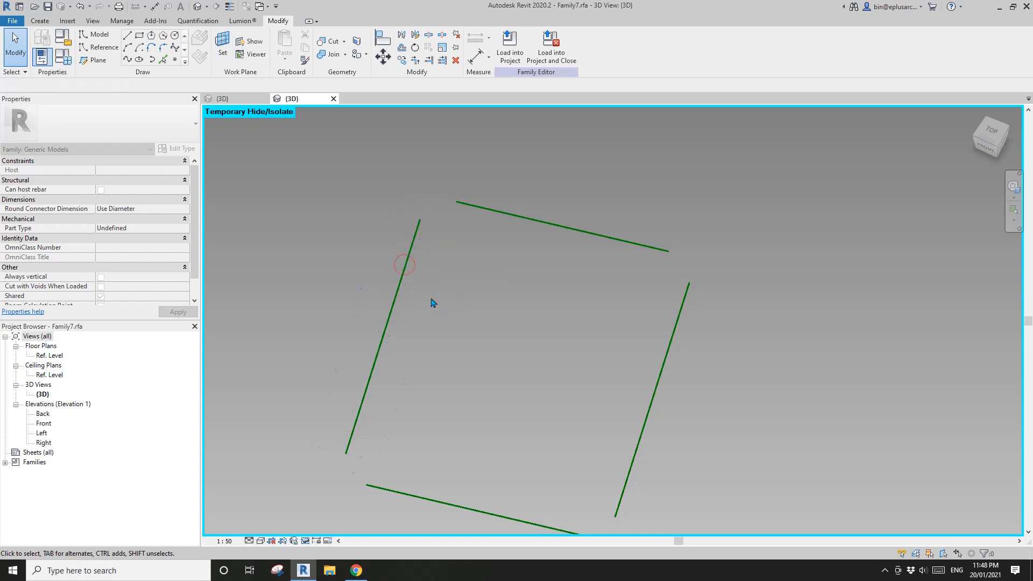
Draw a tangent arc reference line of about 277 radius joining the upper ends of the left and upper lines, with a radial dimension
shift+middle_drag(479, 322, 471, 291)
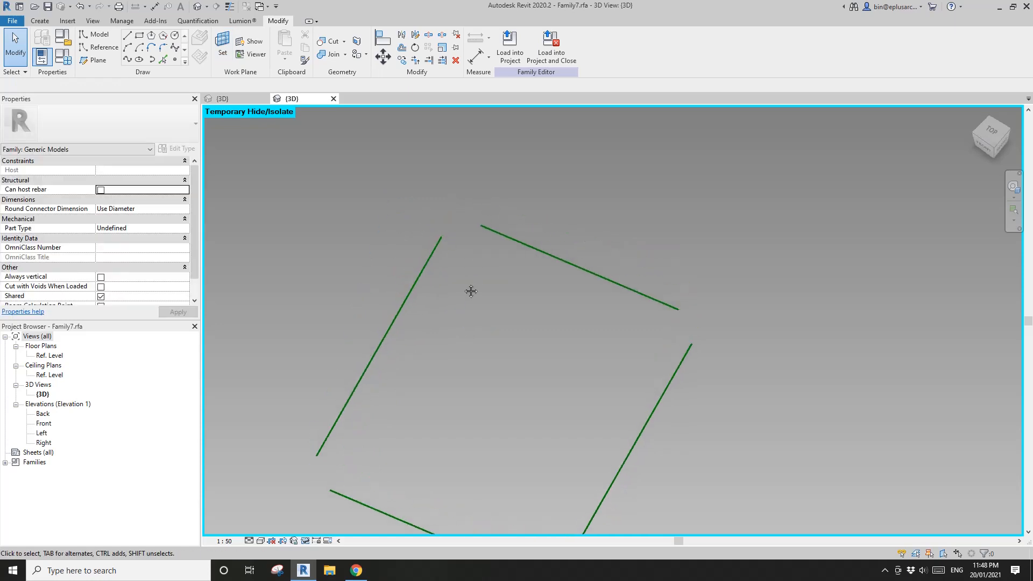
click(100, 47)
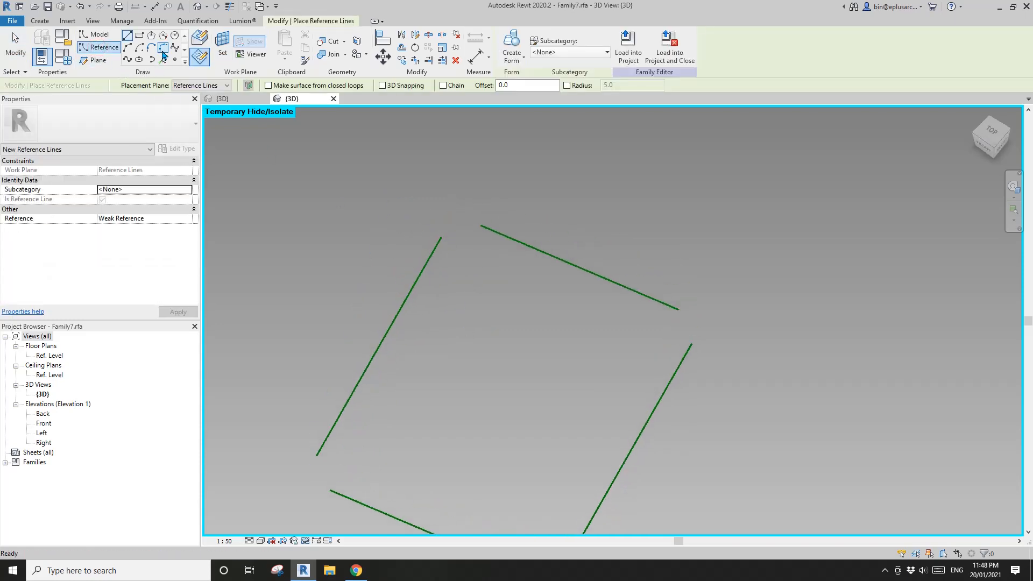
click(127, 49)
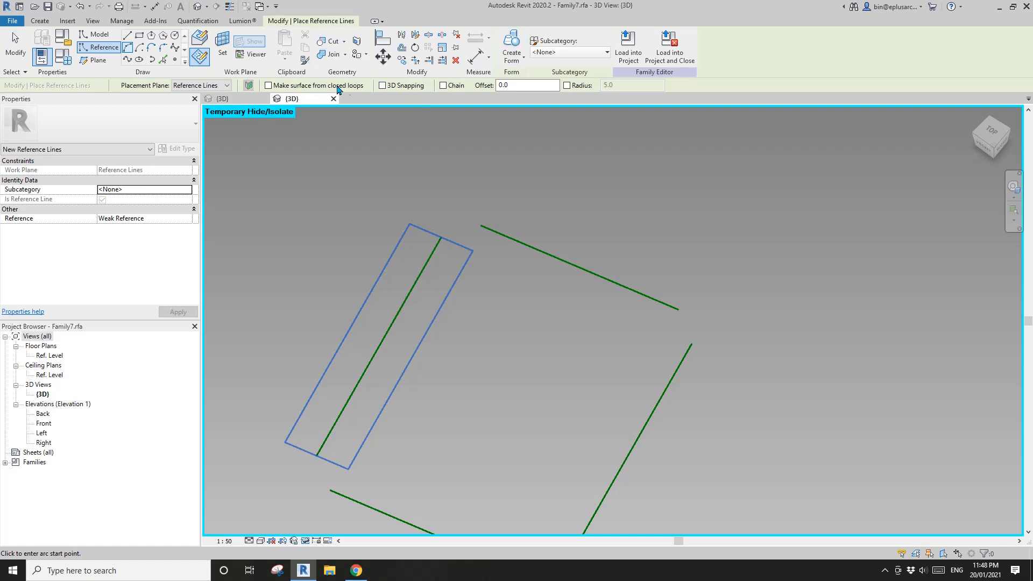
scroll(505, 291, up, 2)
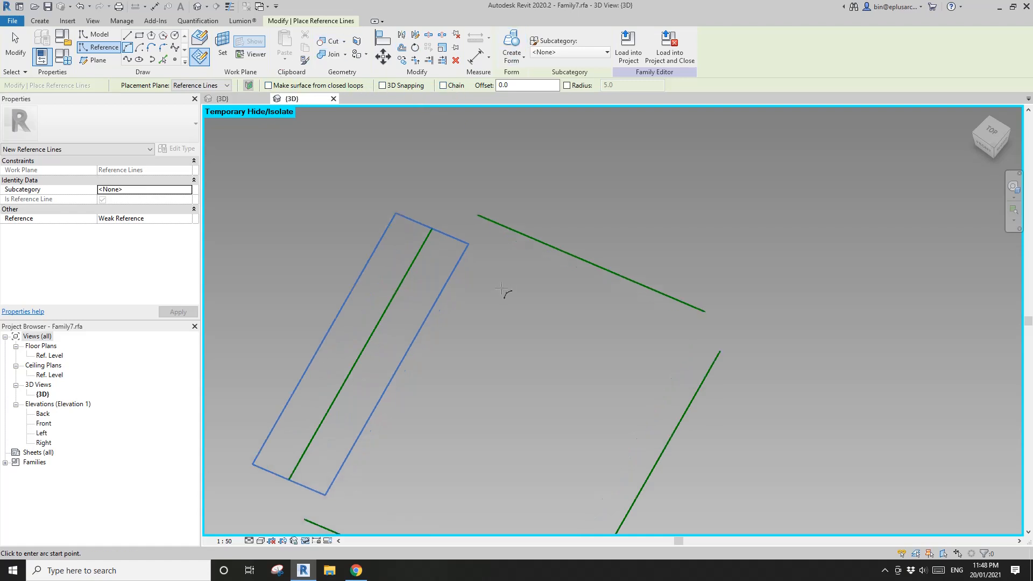
click(406, 219)
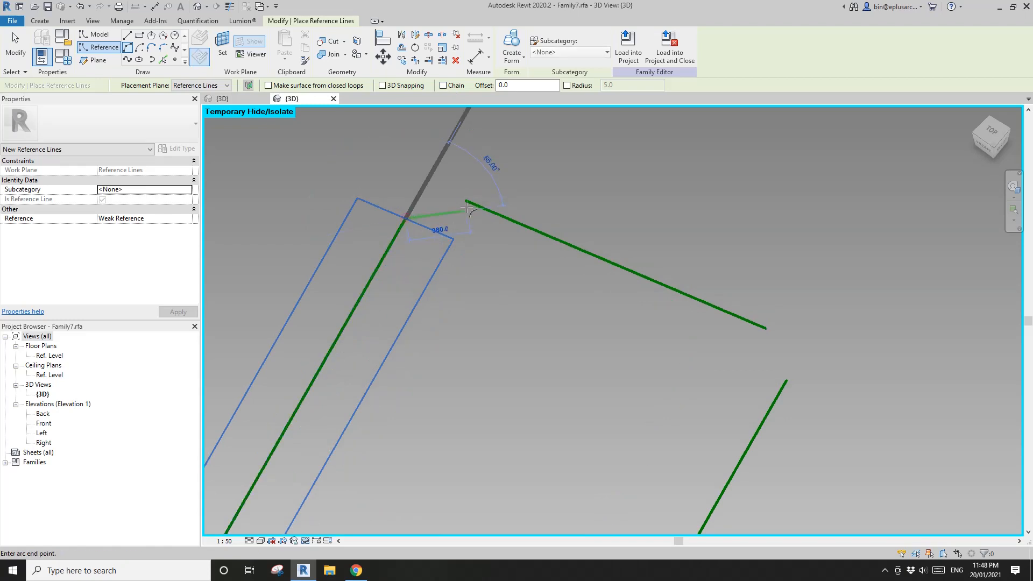
click(466, 202)
click(440, 203)
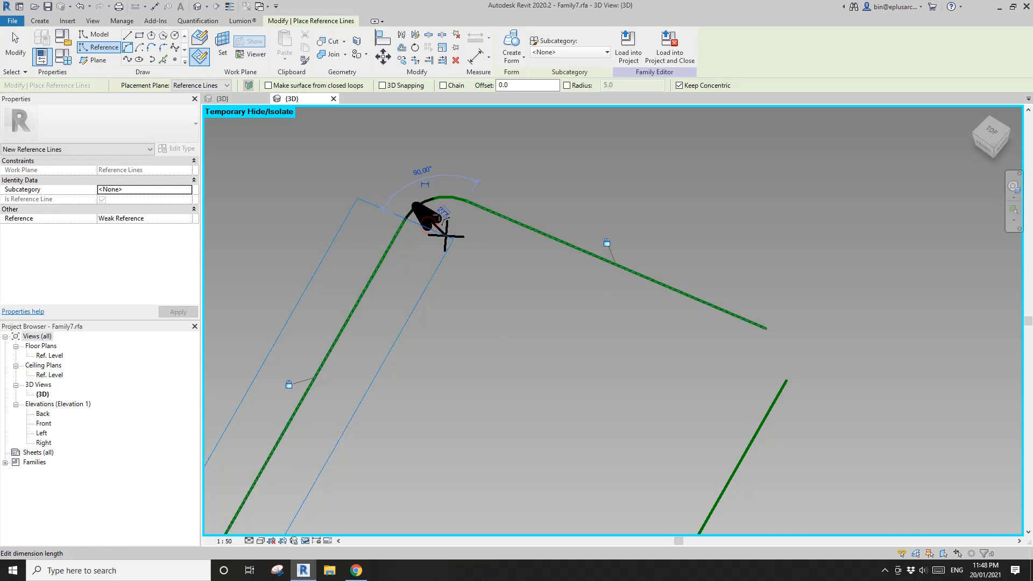
Set the 3D view's scale to 1:20
scroll(445, 235, down, 3)
scroll(333, 411, up, 1)
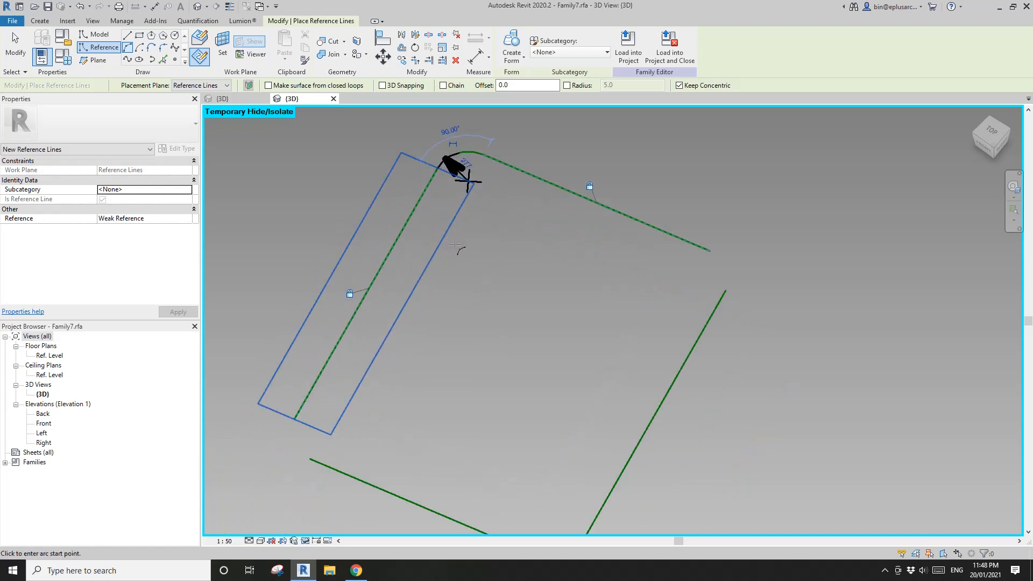
click(228, 542)
click(234, 433)
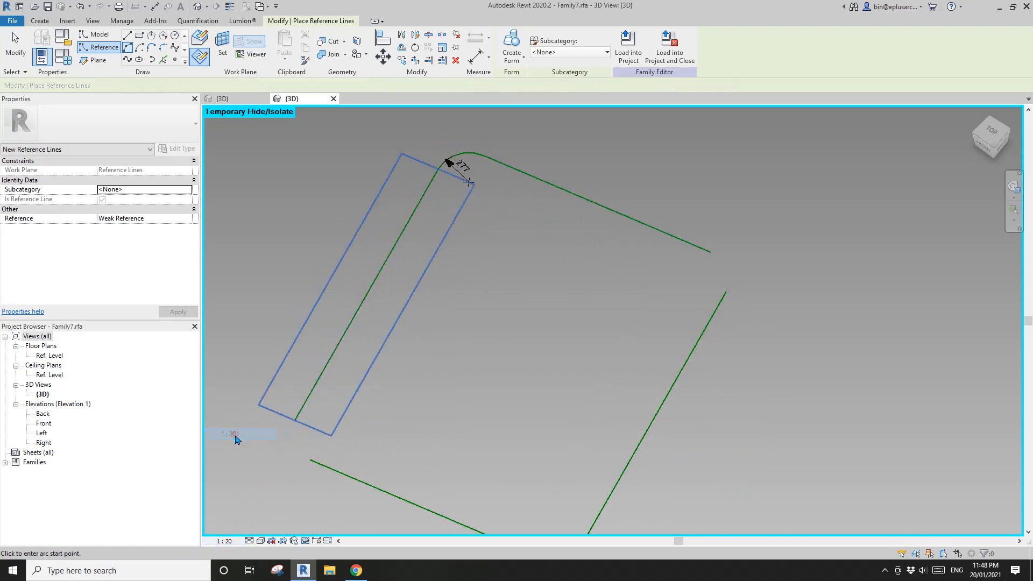
Draw dimensioned tangent arc reference lines of about 277 radius at both ends of the right-hand line, joining it to the upper and lower lines
middle_drag(510, 243, 538, 280)
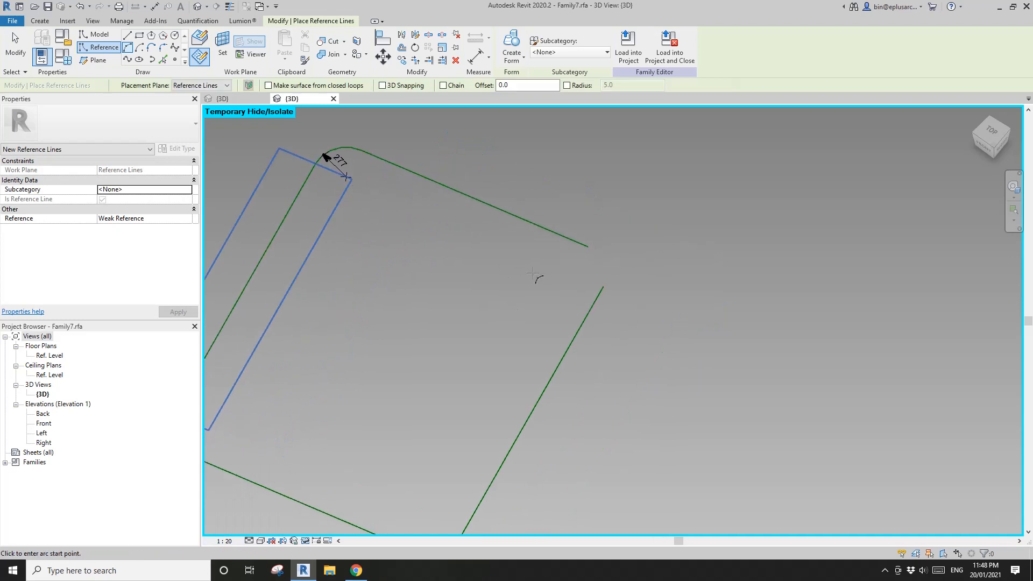
click(586, 246)
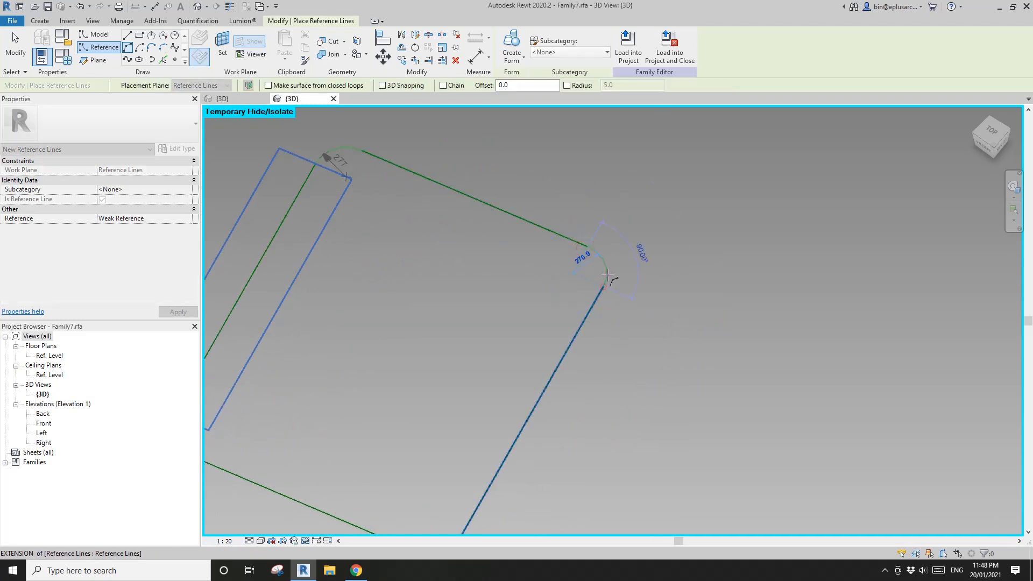
click(608, 278)
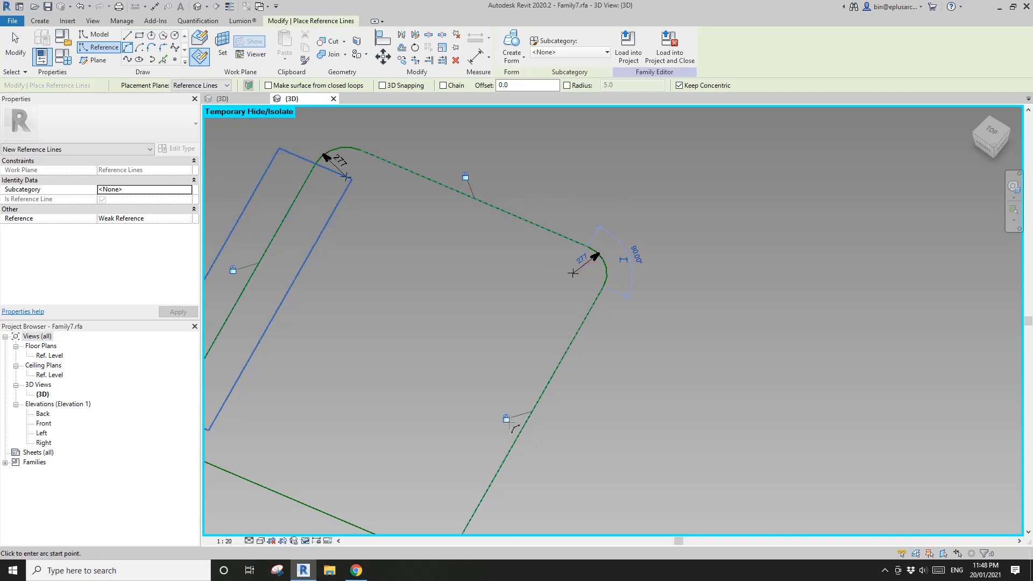
middle_drag(403, 482, 512, 355)
click(569, 412)
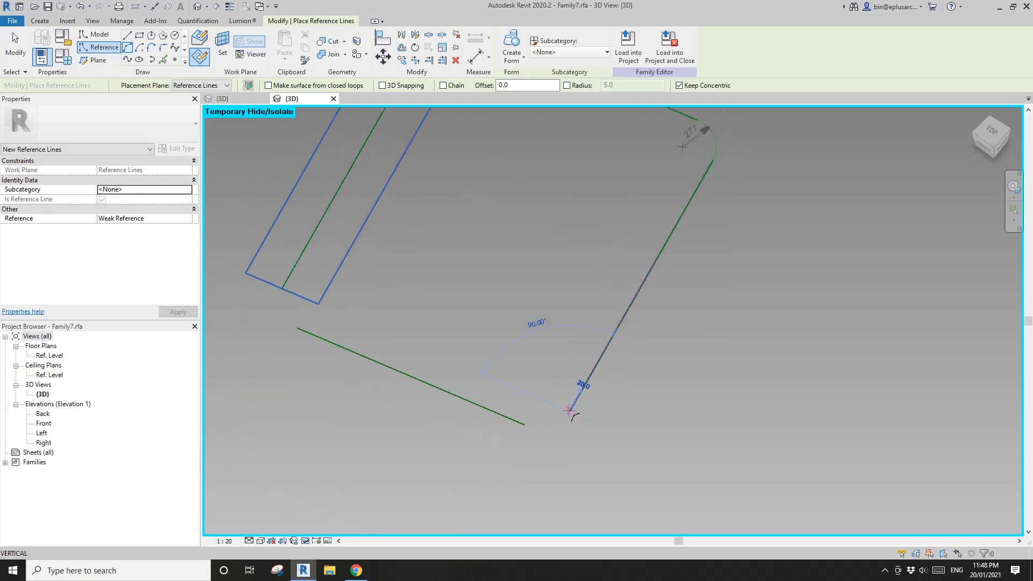
click(525, 425)
click(555, 423)
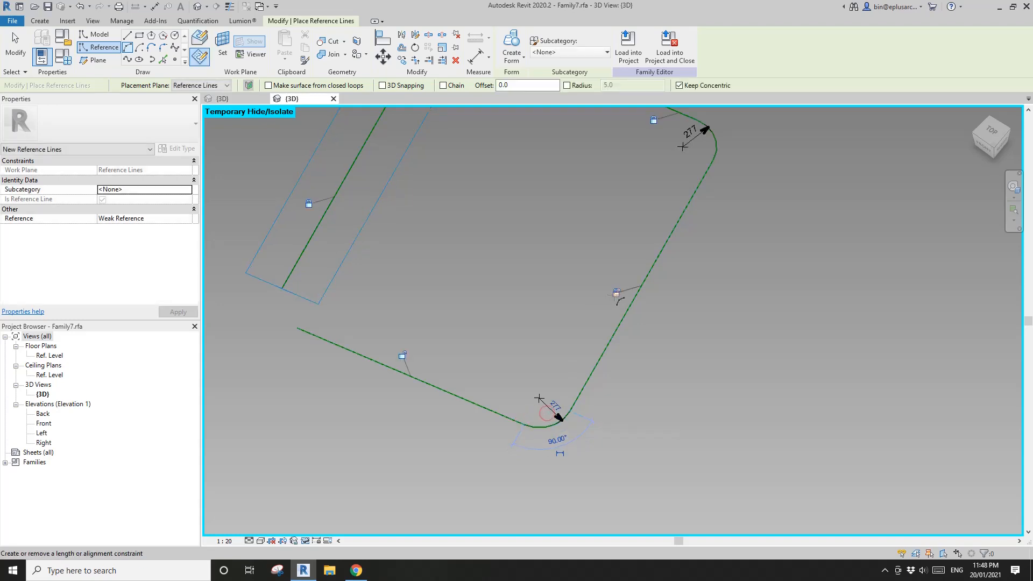
Close the outline with a dimensioned tangent arc reference line of about 277 radius between the lower and left lines, and finish drawing
click(301, 331)
click(284, 286)
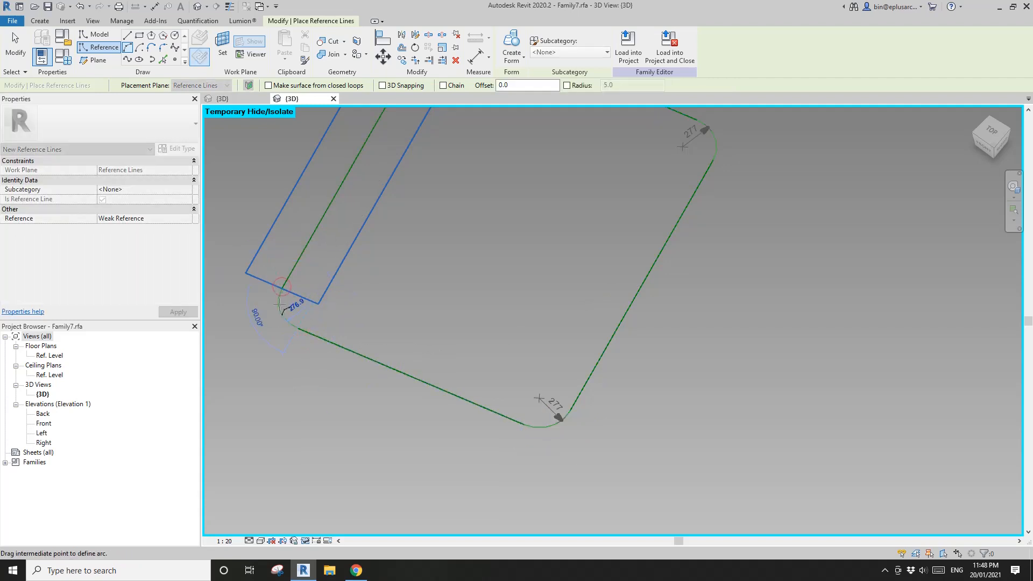
click(280, 306)
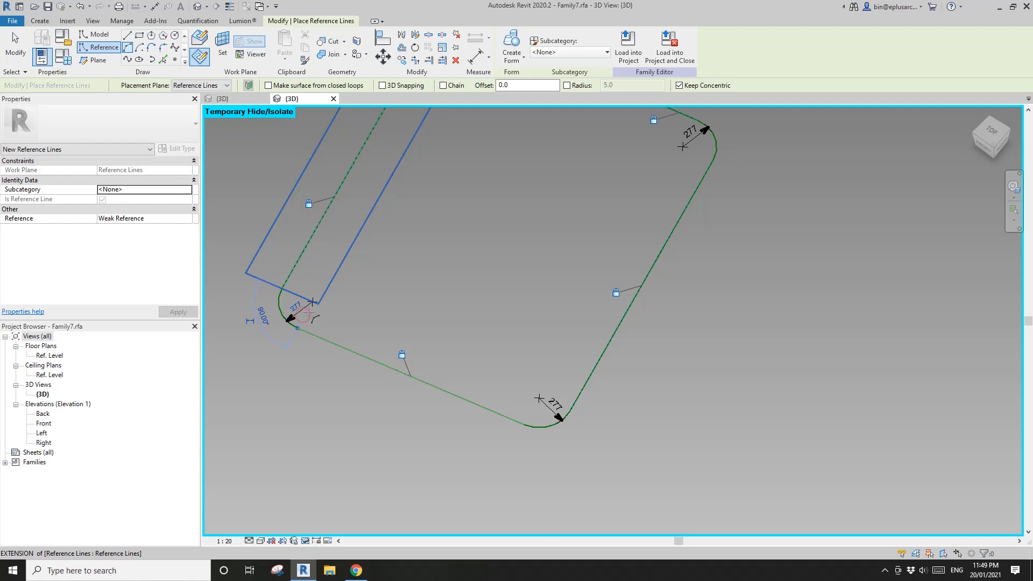
scroll(382, 234, down, 1)
middle_drag(464, 247, 500, 322)
key(Escape)
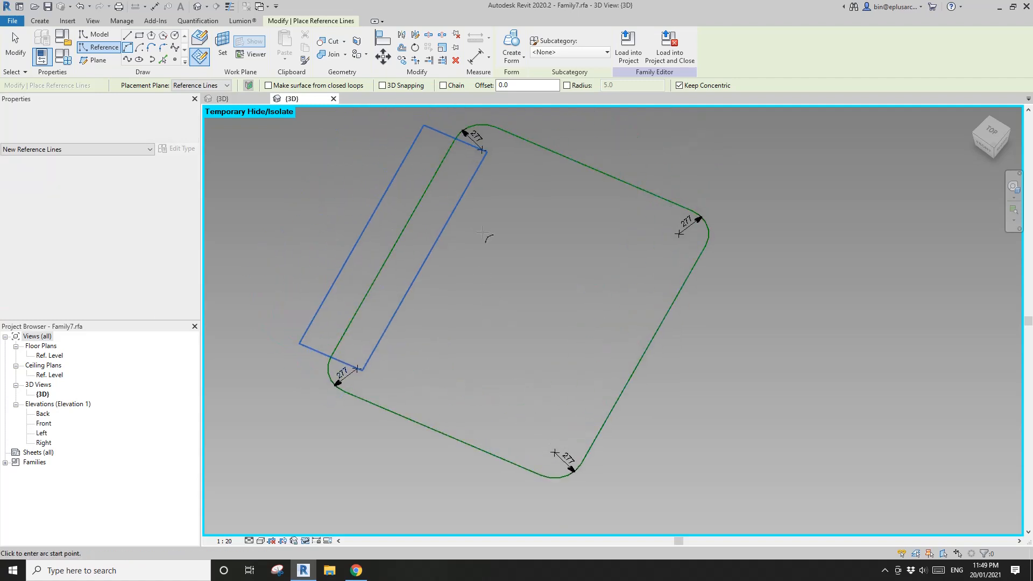
key(Escape)
Label the radial dimensions of all four corner arcs with the OFS parameter
click(476, 147)
ctrl+click(684, 233)
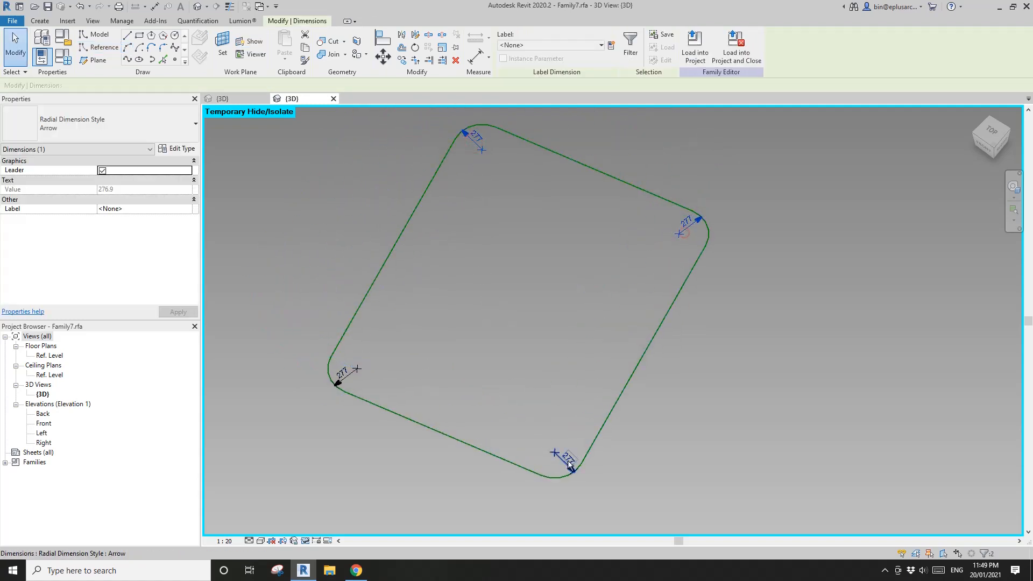
ctrl+click(566, 463)
ctrl+click(350, 383)
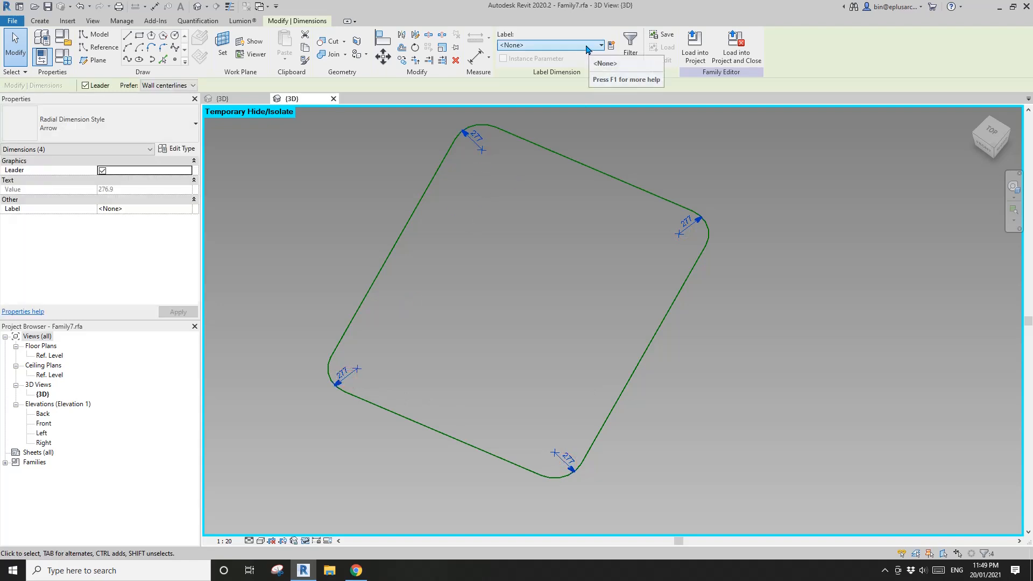
scroll(578, 446, up, 3)
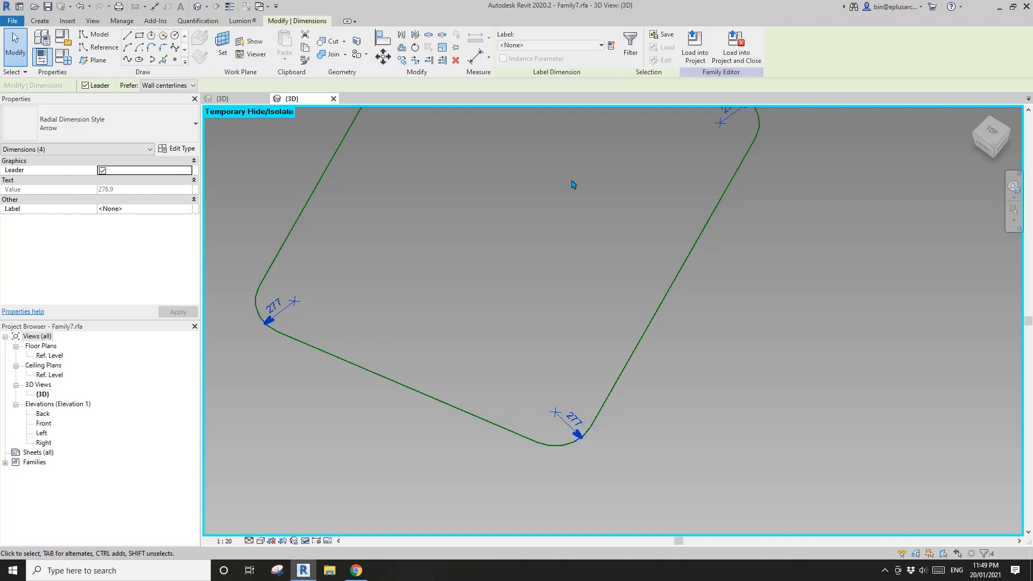
click(572, 44)
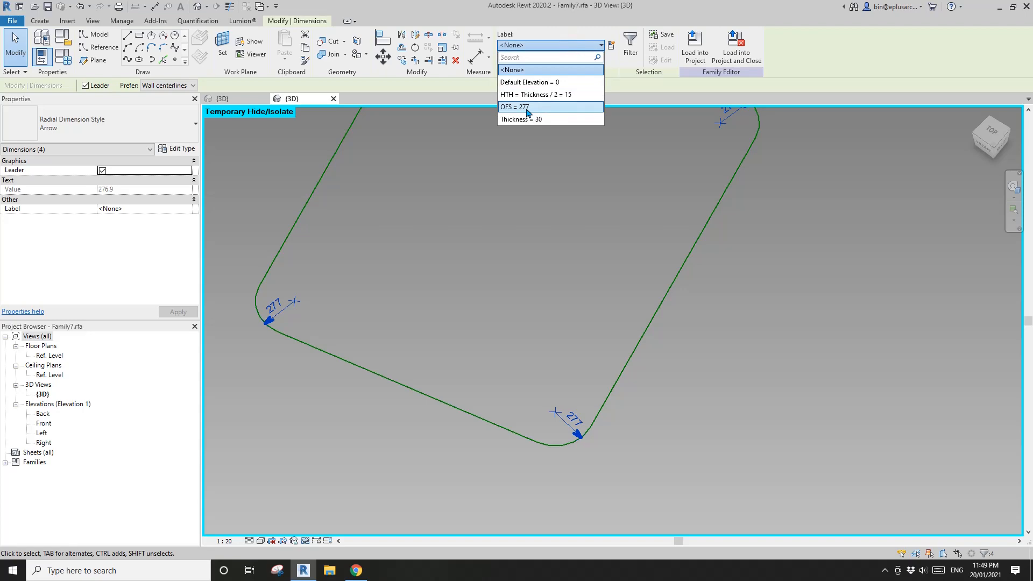
click(526, 108)
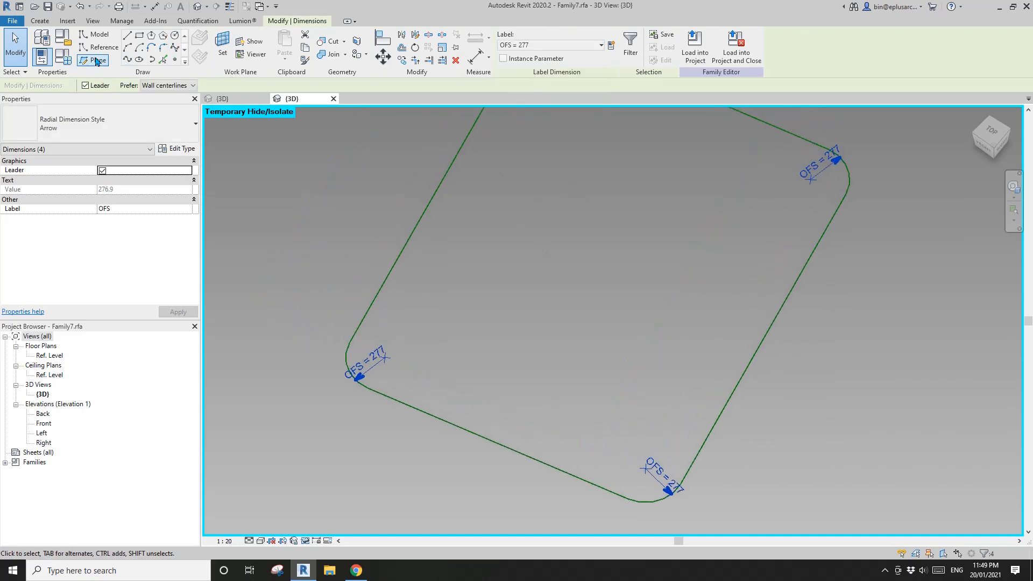
Rename the family parameter OFS to R
click(43, 56)
drag(51, 205, 69, 205)
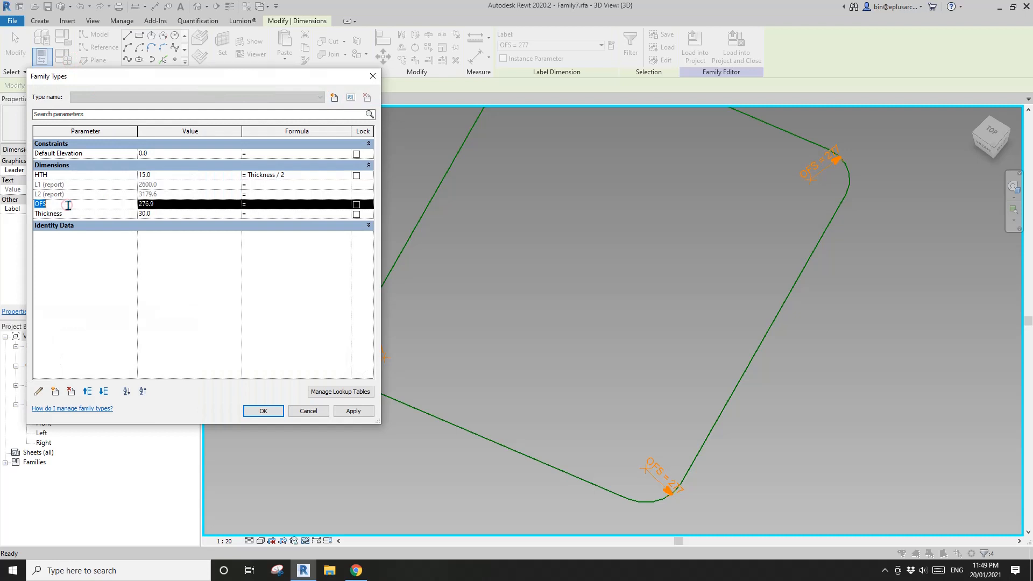
click(38, 392)
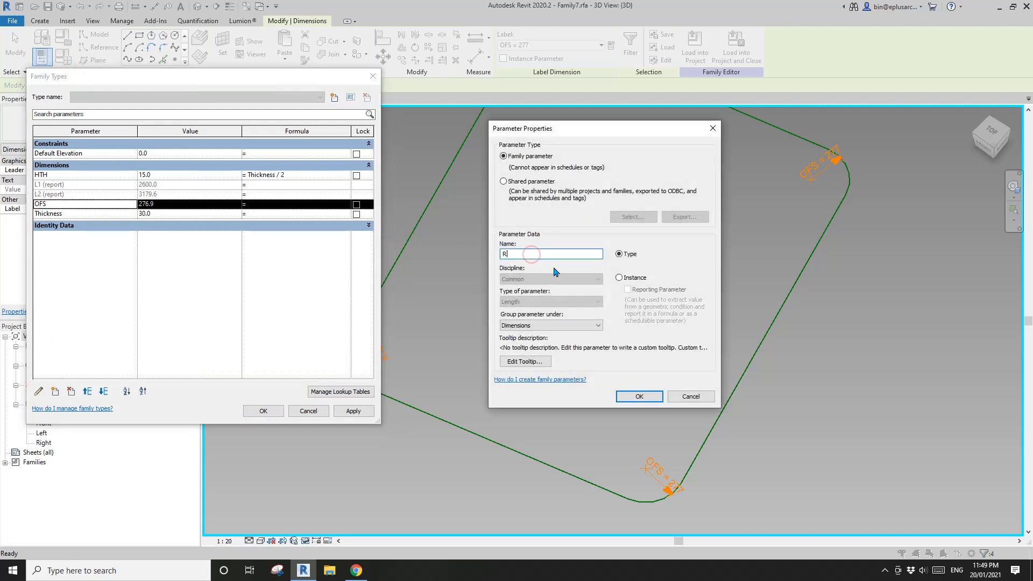
click(638, 398)
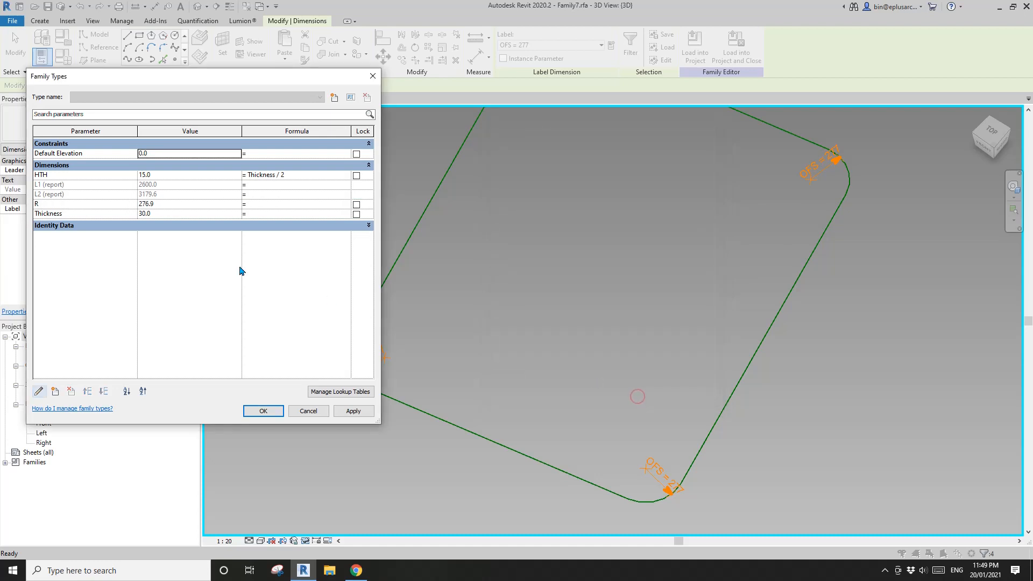
Group the HTH parameter under Other and accept the family parameter changes
click(82, 175)
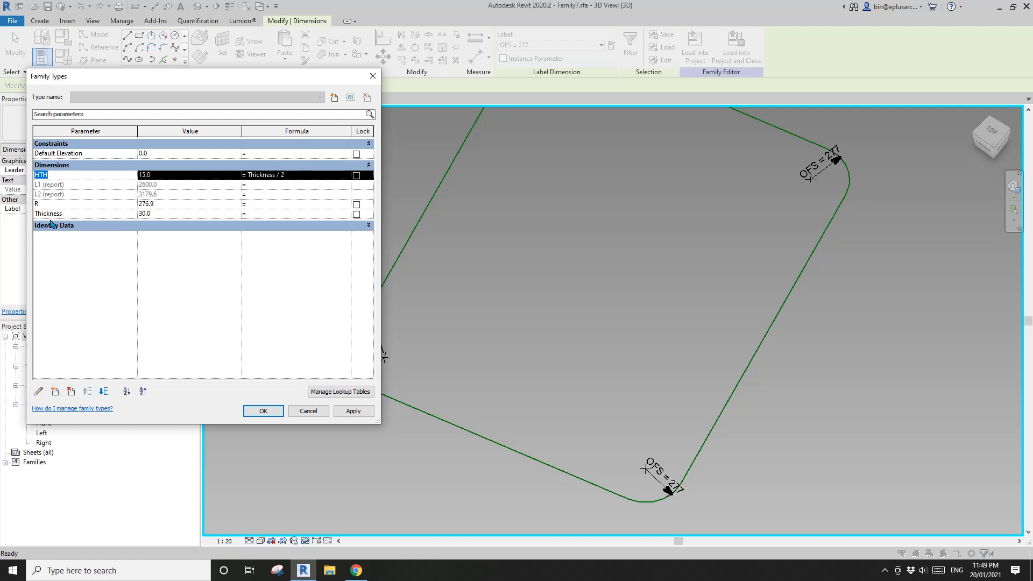
click(38, 390)
click(563, 325)
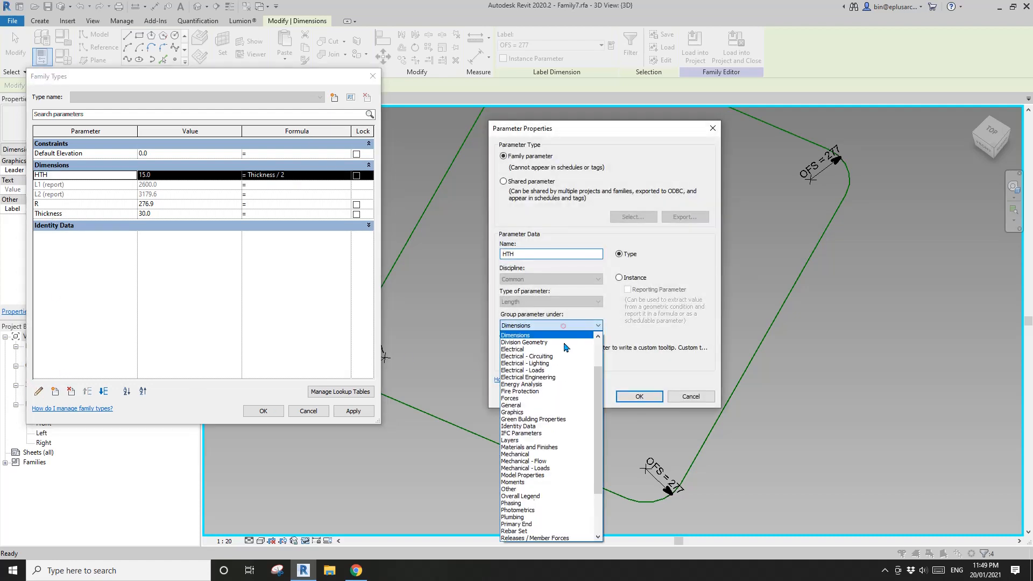
click(513, 489)
click(631, 396)
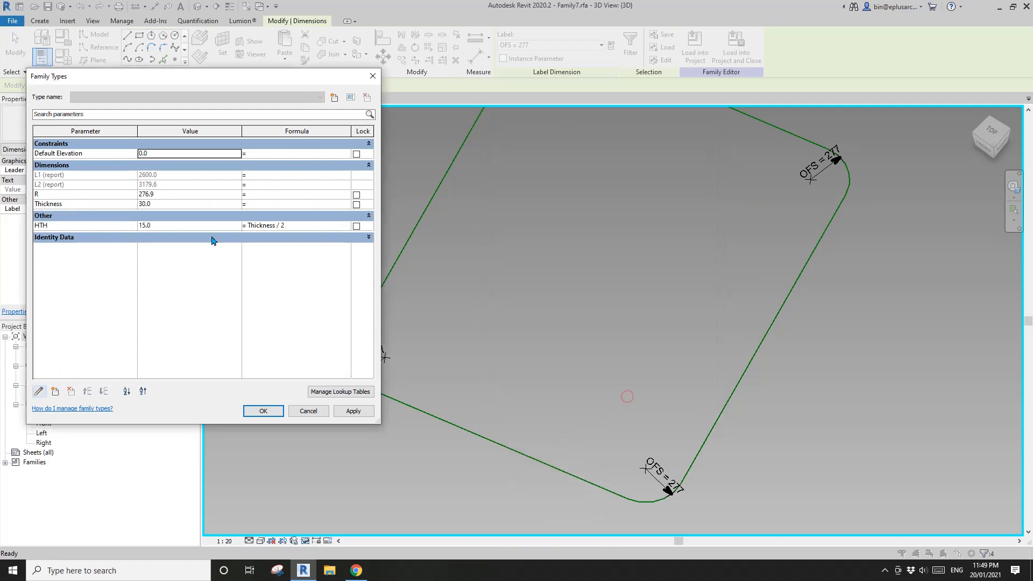
click(274, 412)
key(Escape)
Set the corner radius parameter R to 100 and apply it to the family
scroll(620, 260, down, 3)
middle_drag(620, 261, 634, 297)
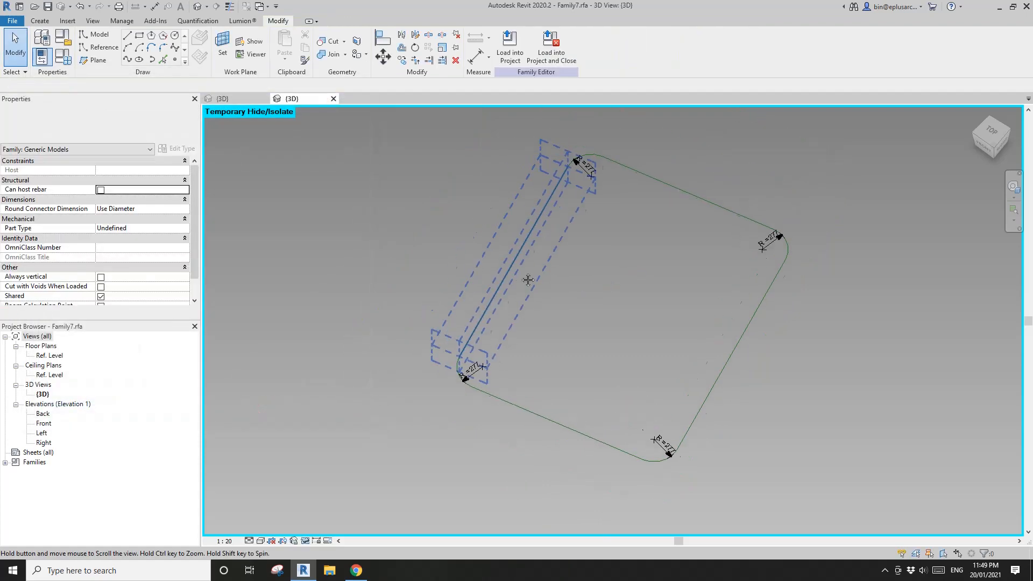
scroll(491, 279, up, 1)
click(62, 56)
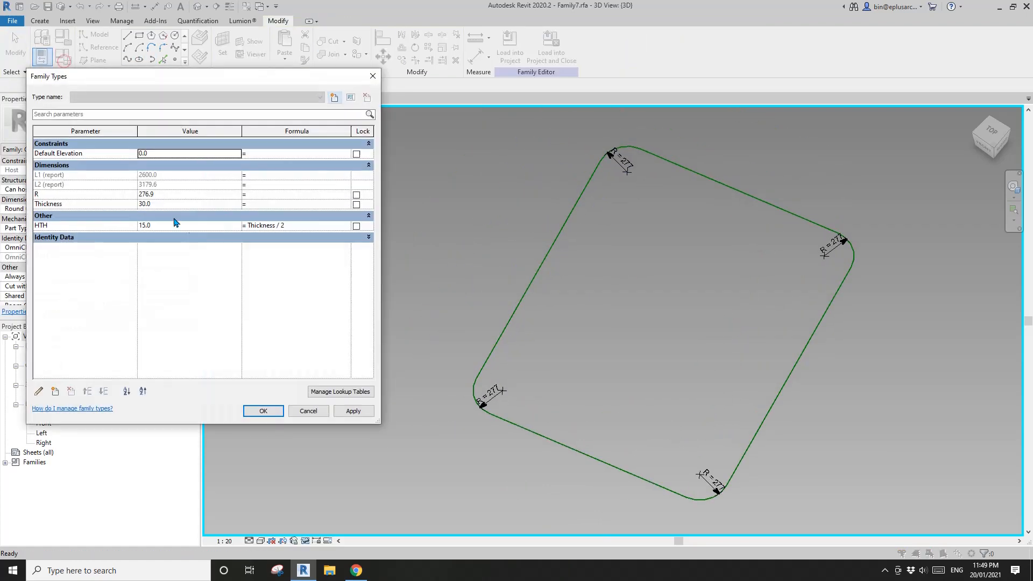
click(164, 195)
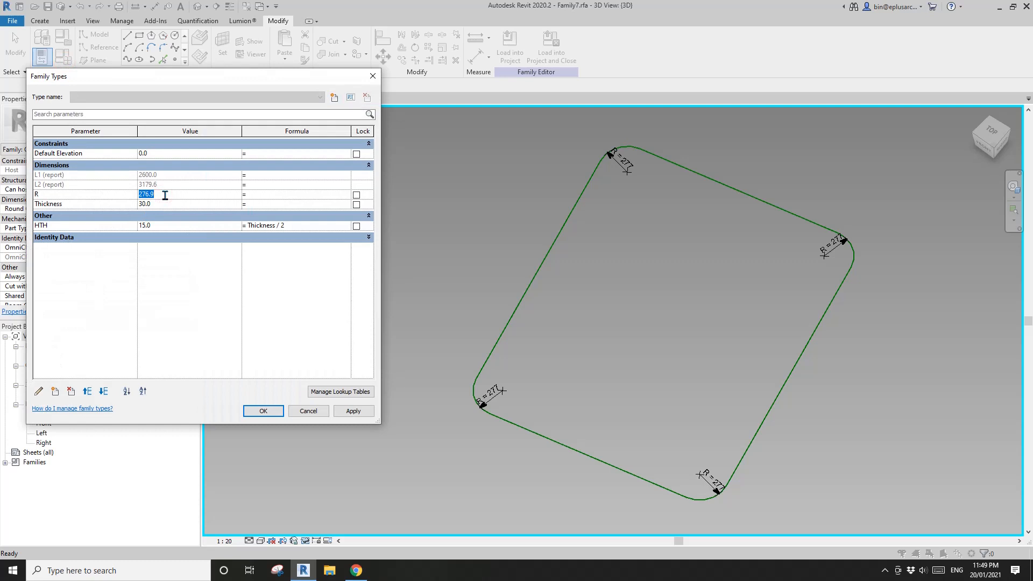
click(353, 410)
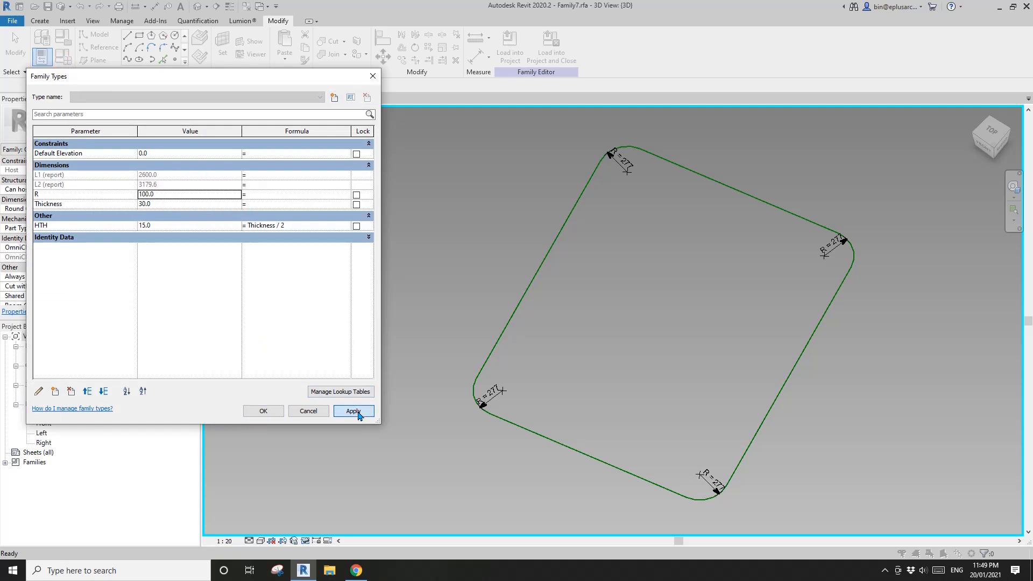
click(263, 411)
click(591, 199)
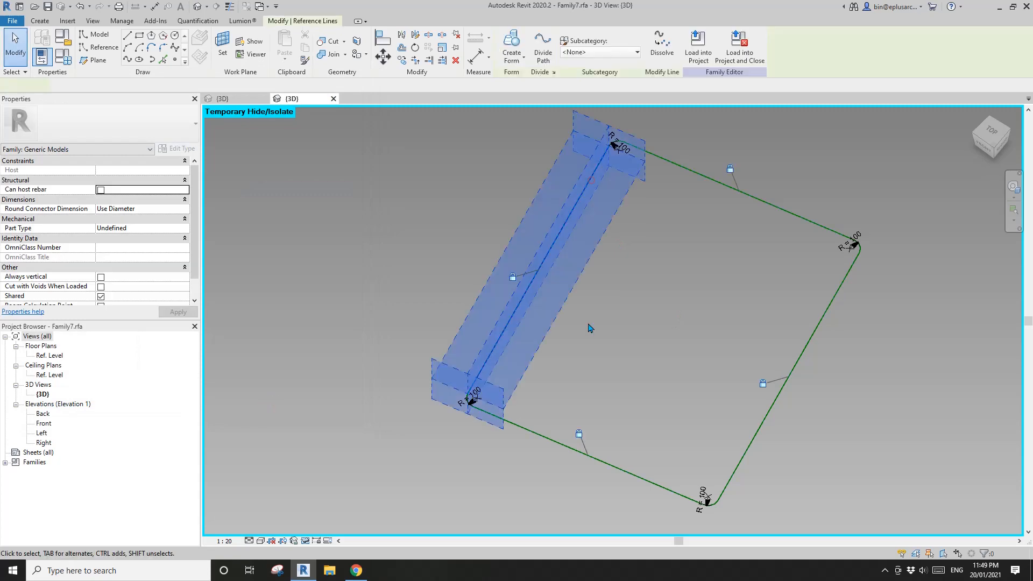
ctrl+click(542, 437)
ctrl+click(766, 417)
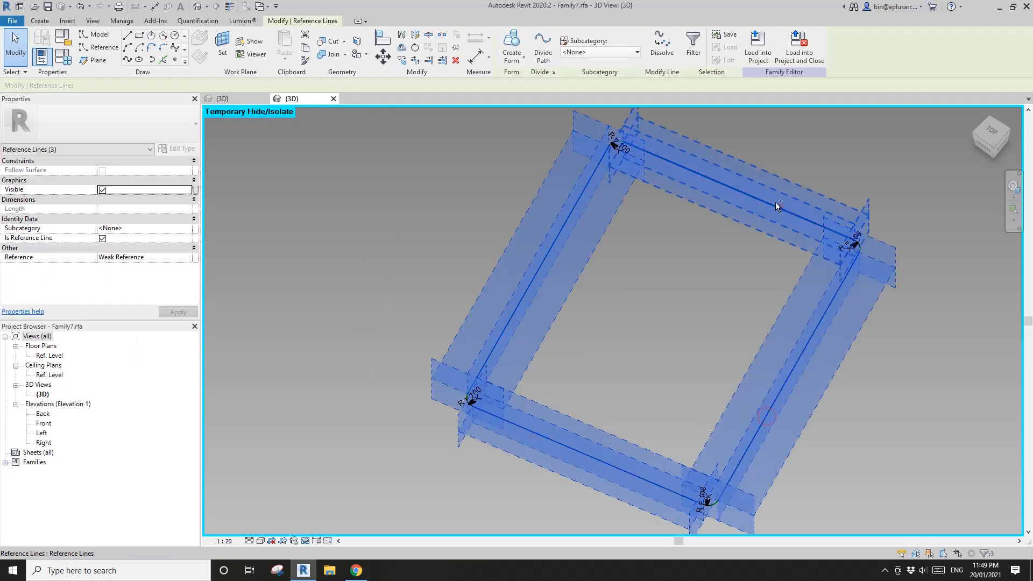
ctrl+click(776, 206)
scroll(604, 164, up, 5)
scroll(602, 171, down, 6)
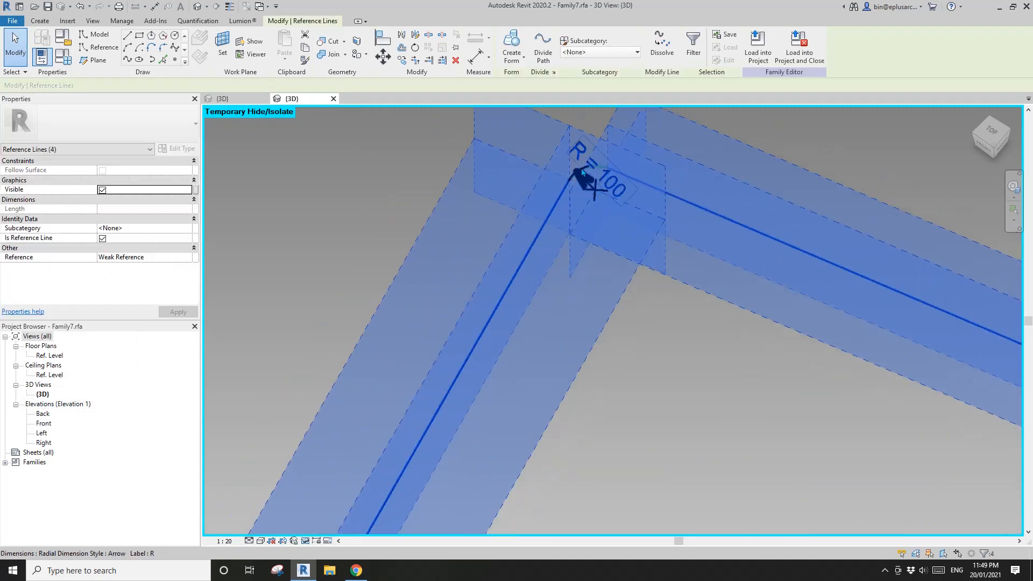
Create a solid form from the rounded profile's eight reference lines, leaving out the dimensions and choosing the extruded solid option
drag(388, 136, 854, 496)
click(536, 46)
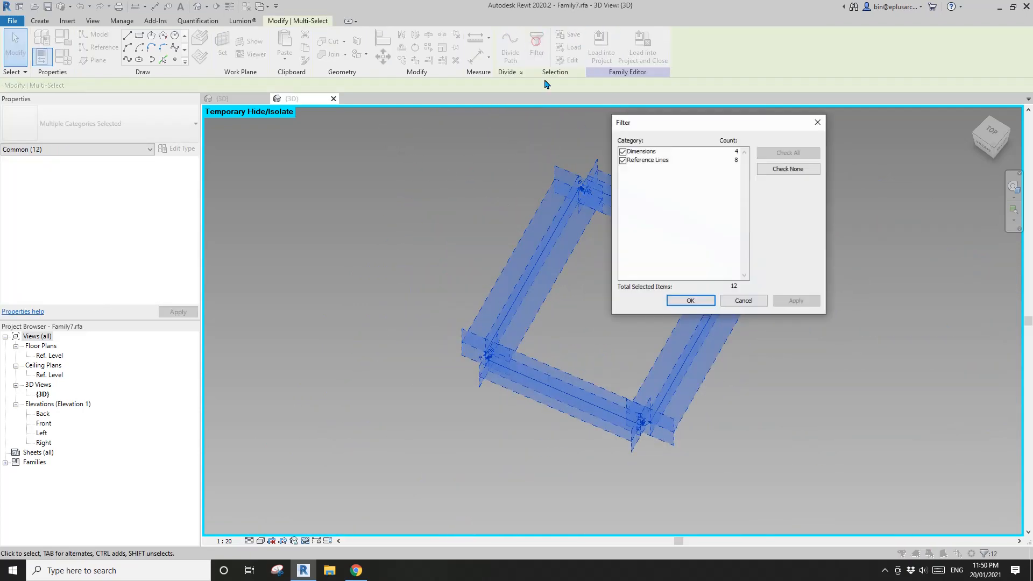
click(624, 152)
click(690, 300)
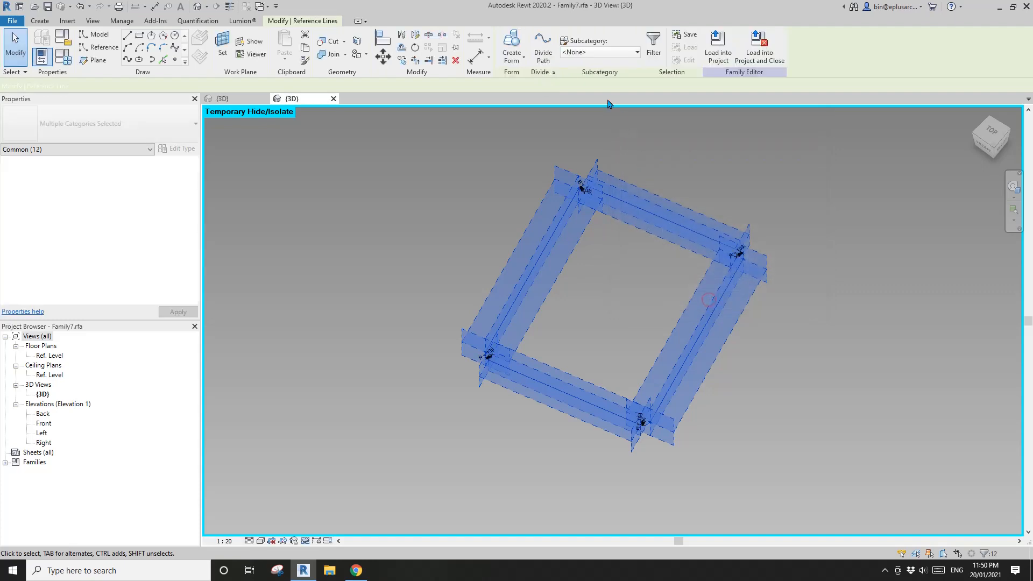
click(517, 47)
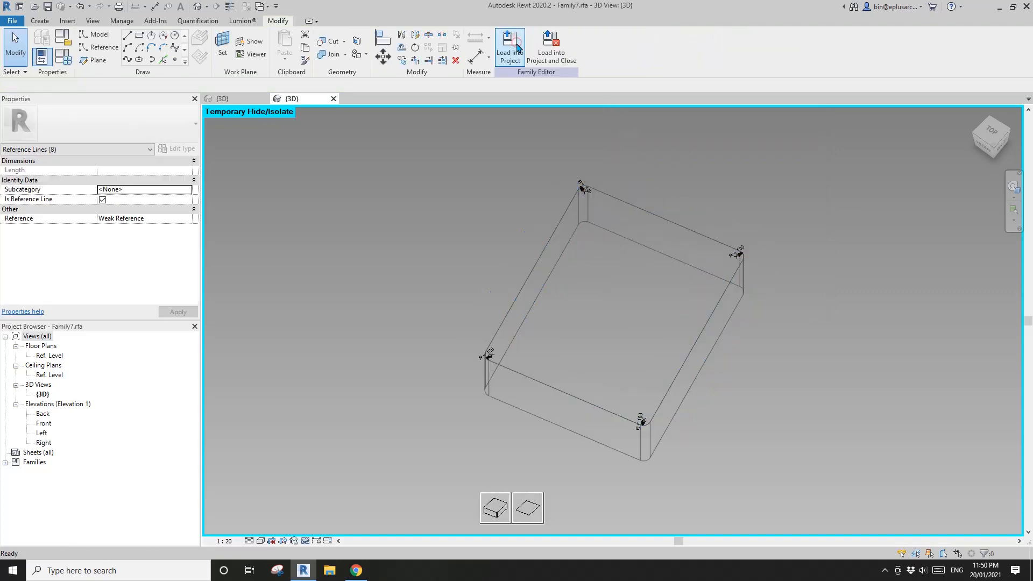
click(505, 497)
Associate both the positive and negative offsets of the rounded solid form with the HTH parameter
shift+middle_drag(498, 492, 349, 268)
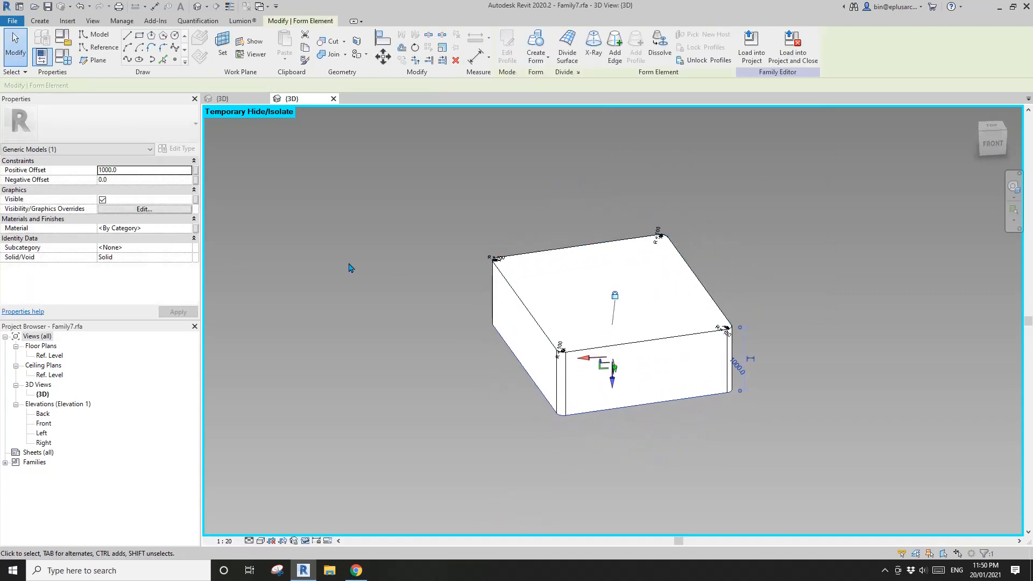
click(196, 174)
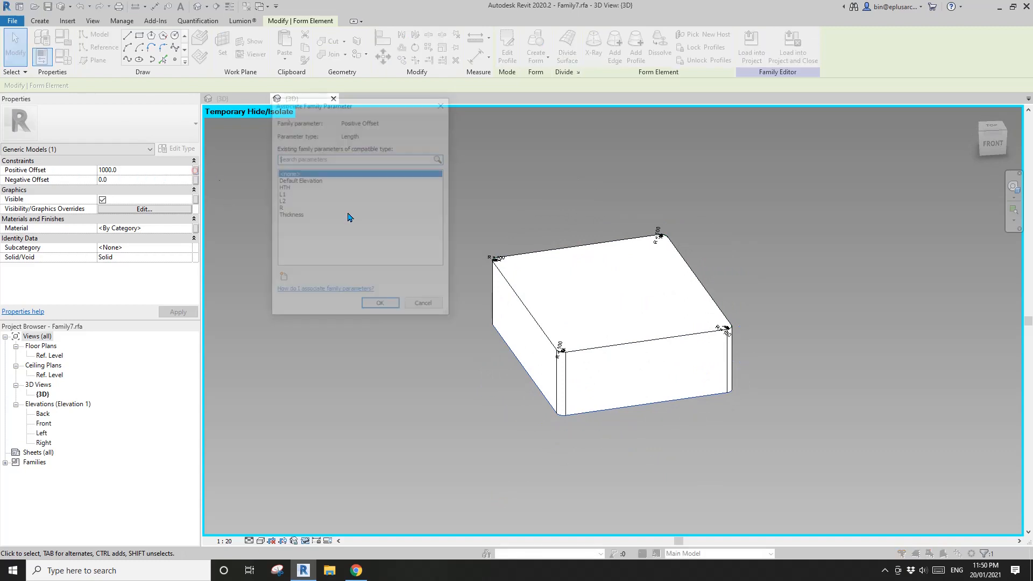
click(281, 188)
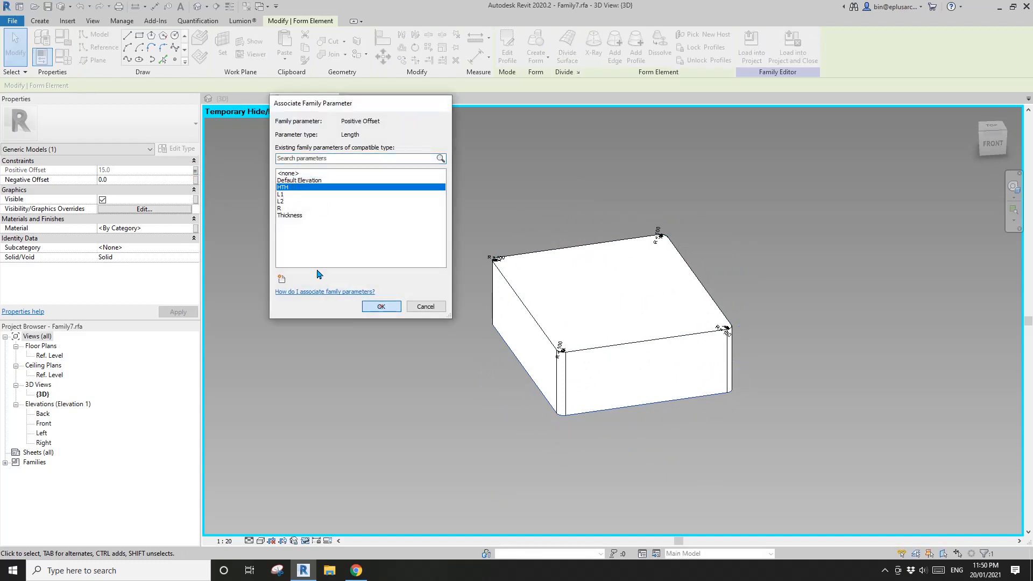
click(381, 306)
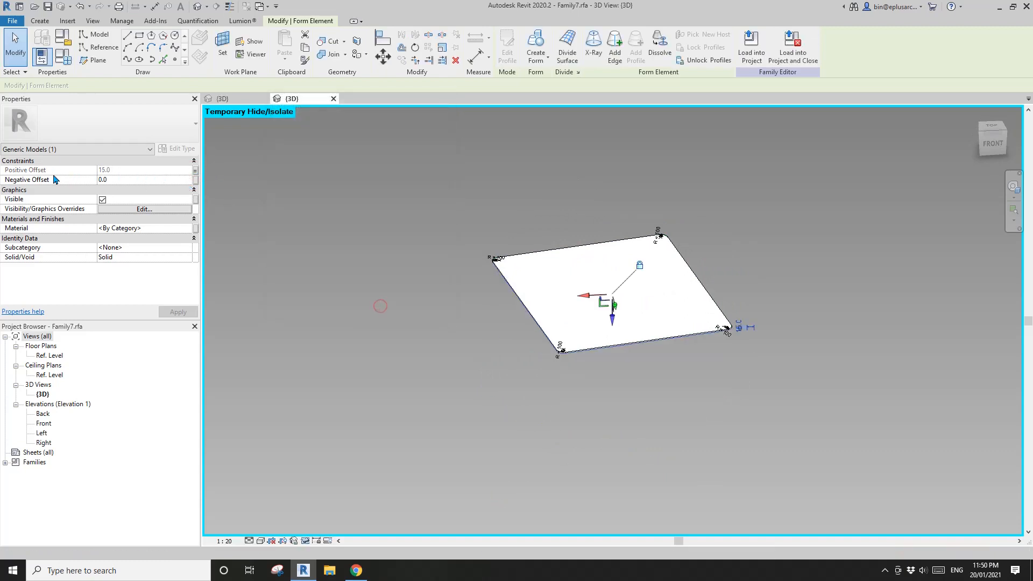
click(196, 180)
click(366, 187)
click(380, 306)
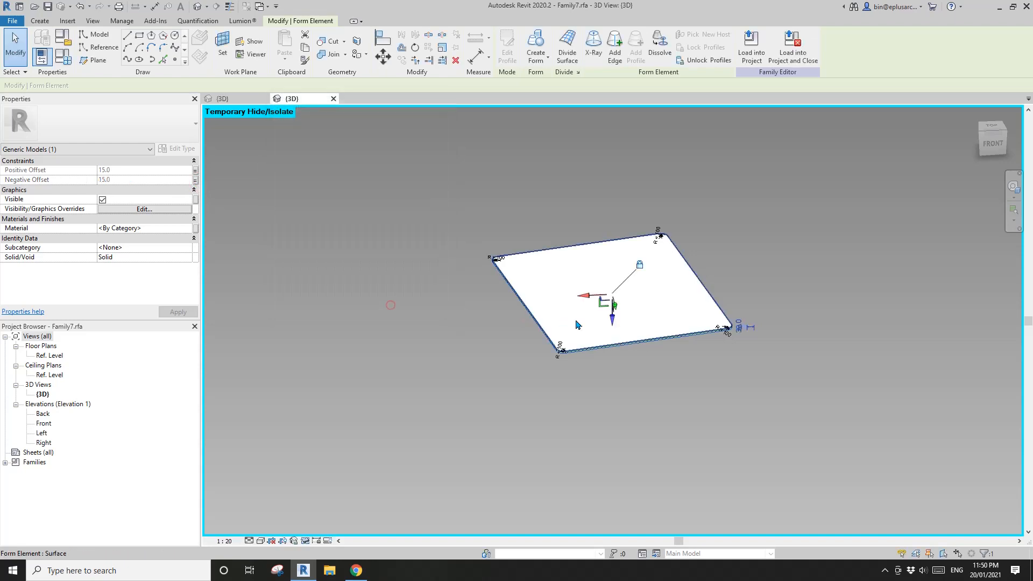
scroll(388, 308, up, 3)
key(Escape)
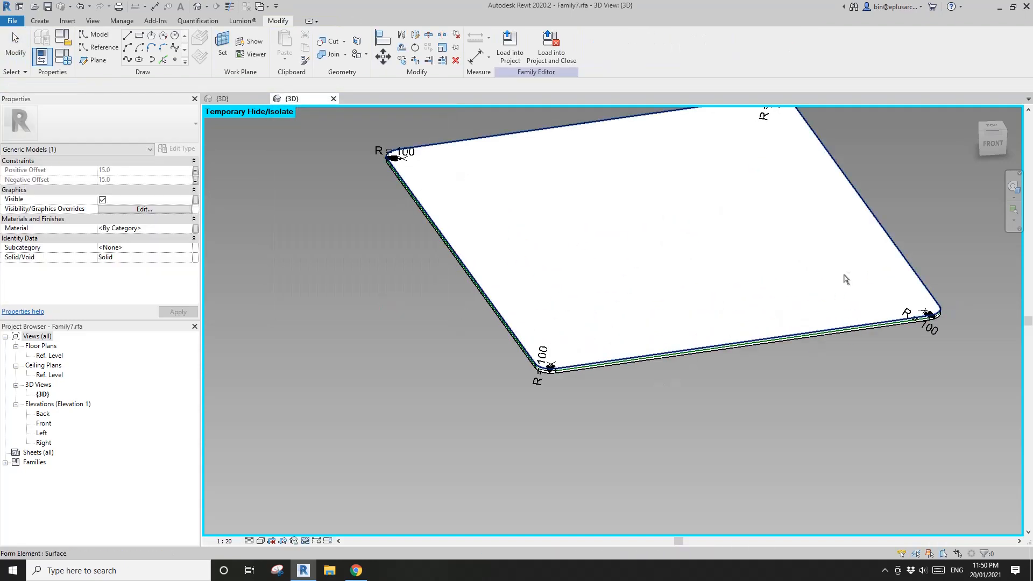
key(Escape)
scroll(597, 344, down, 4)
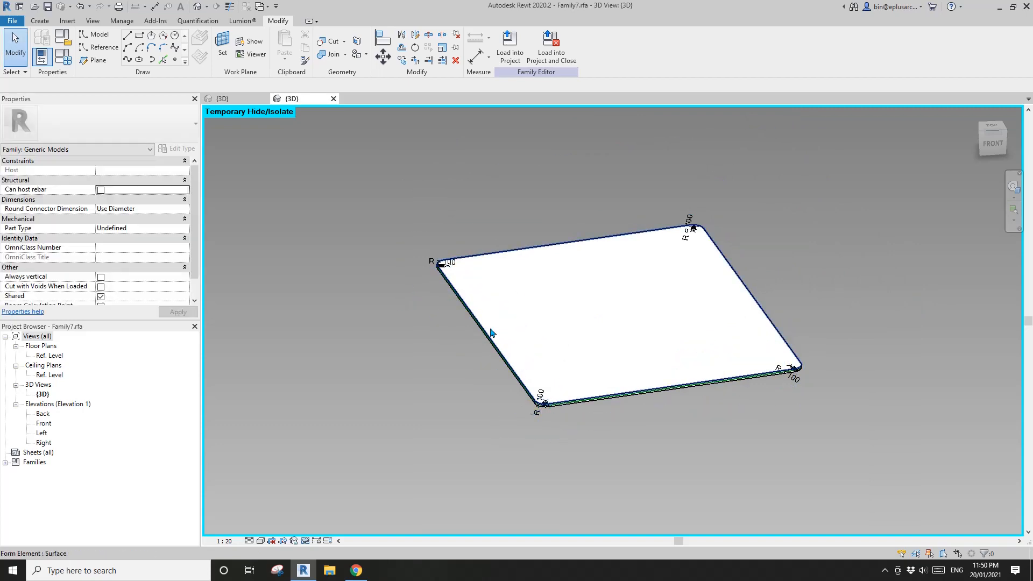
Load the slat family into the bench file, overwriting the existing version, and set the 3D view's detail level to Coarse
click(509, 46)
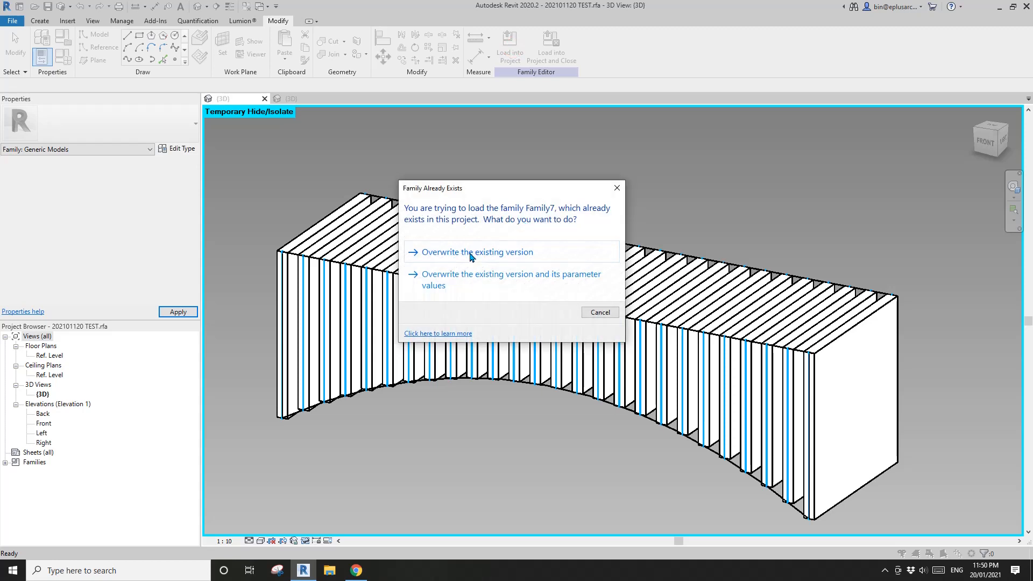
click(470, 254)
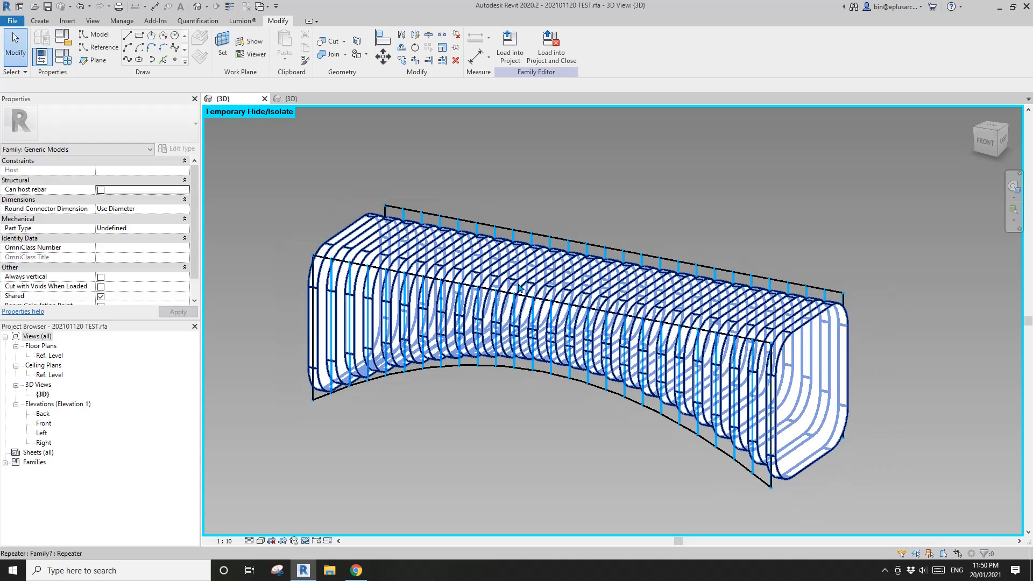
shift+middle_drag(558, 344, 631, 341)
scroll(551, 289, down, 1)
scroll(616, 295, up, 3)
scroll(625, 303, down, 2)
scroll(629, 313, up, 1)
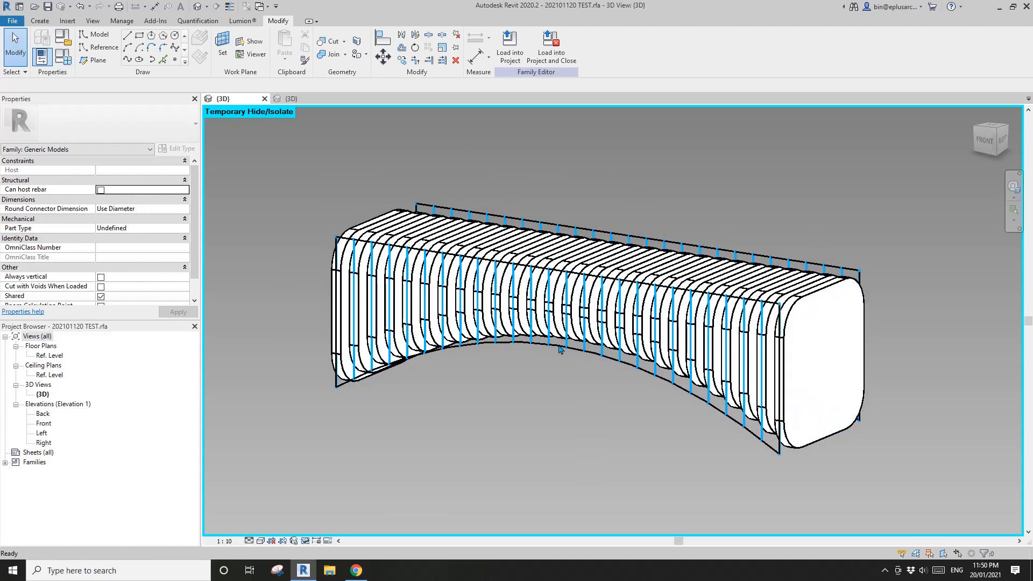
click(249, 540)
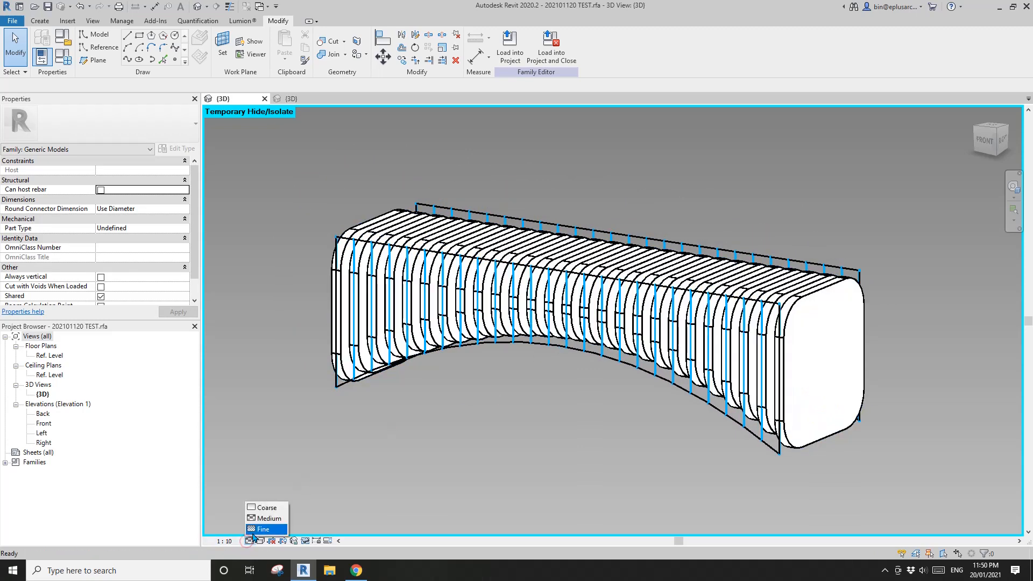
click(265, 508)
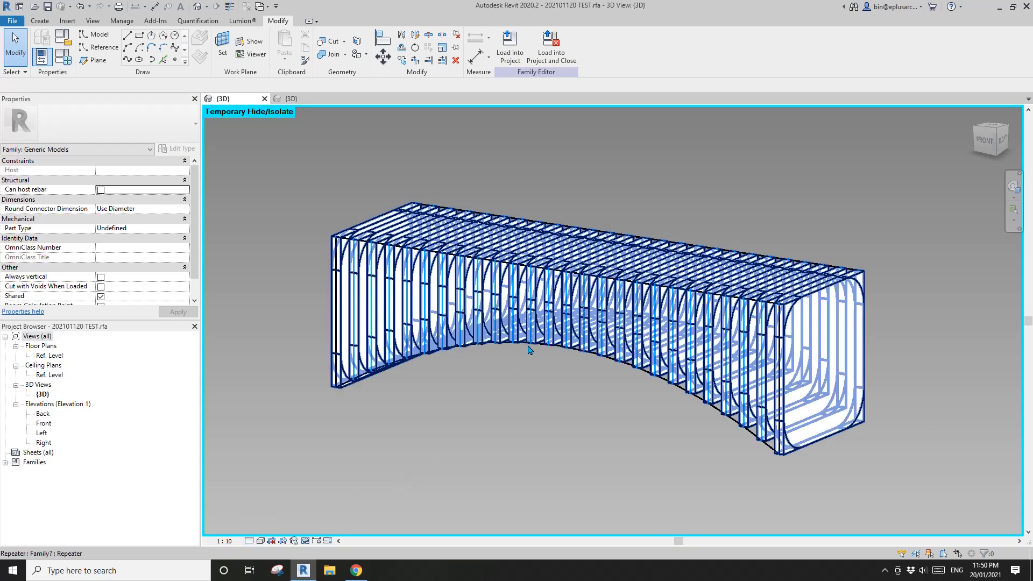
In the slat family, set the rounded form's visibility to display at Fine detail but not at Coarse
click(301, 99)
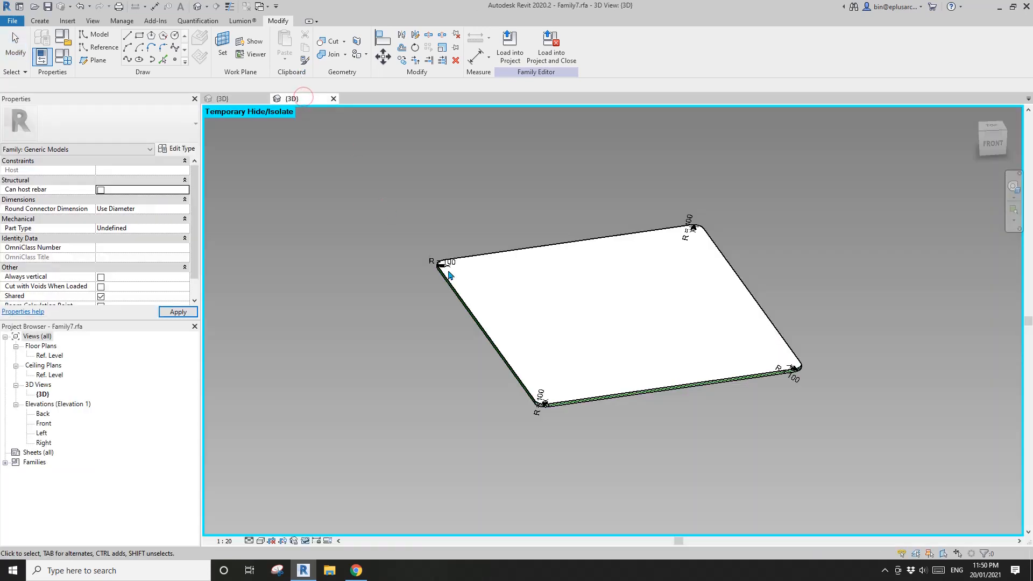
scroll(506, 294, up, 2)
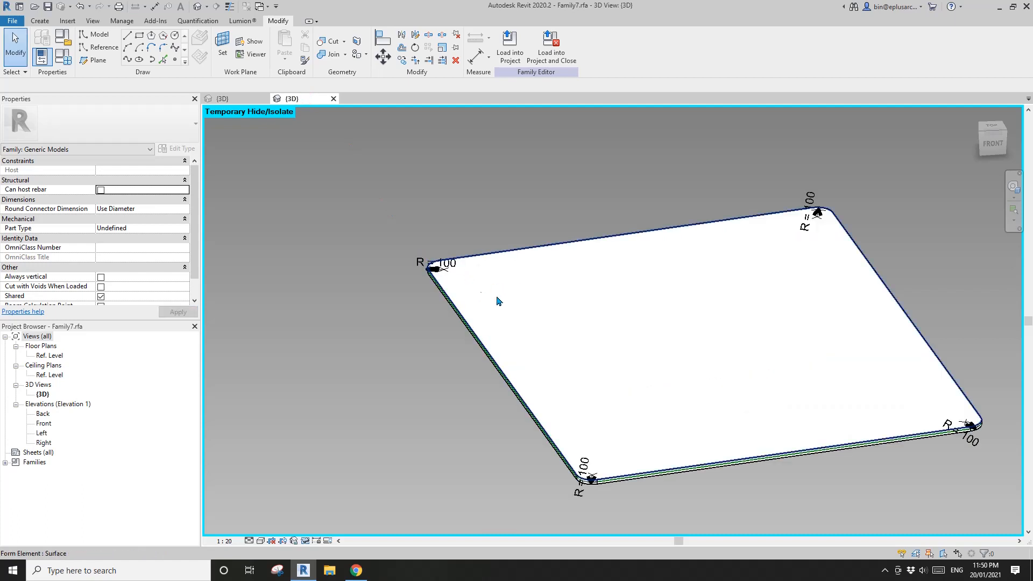
click(535, 305)
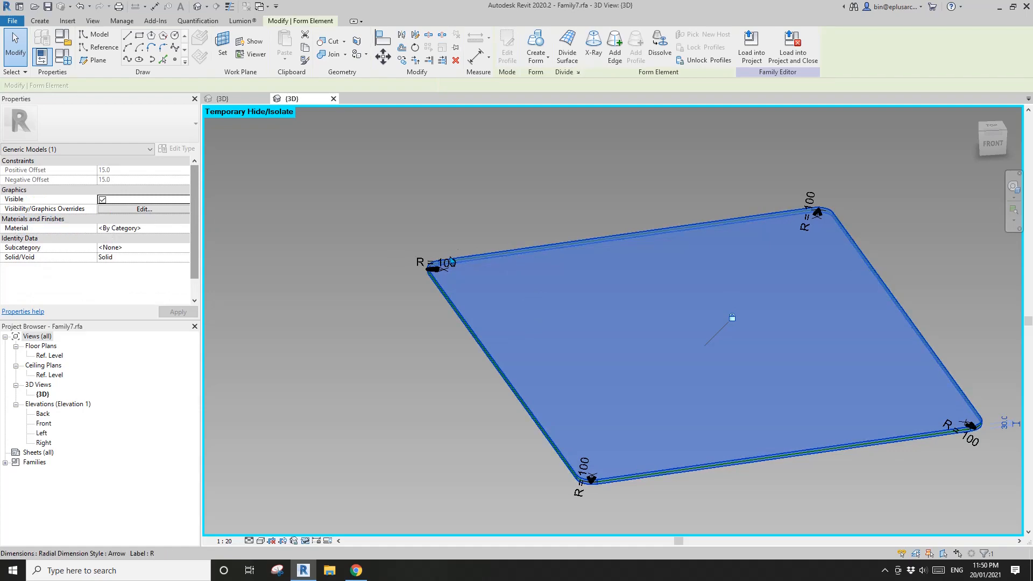
click(341, 335)
click(528, 306)
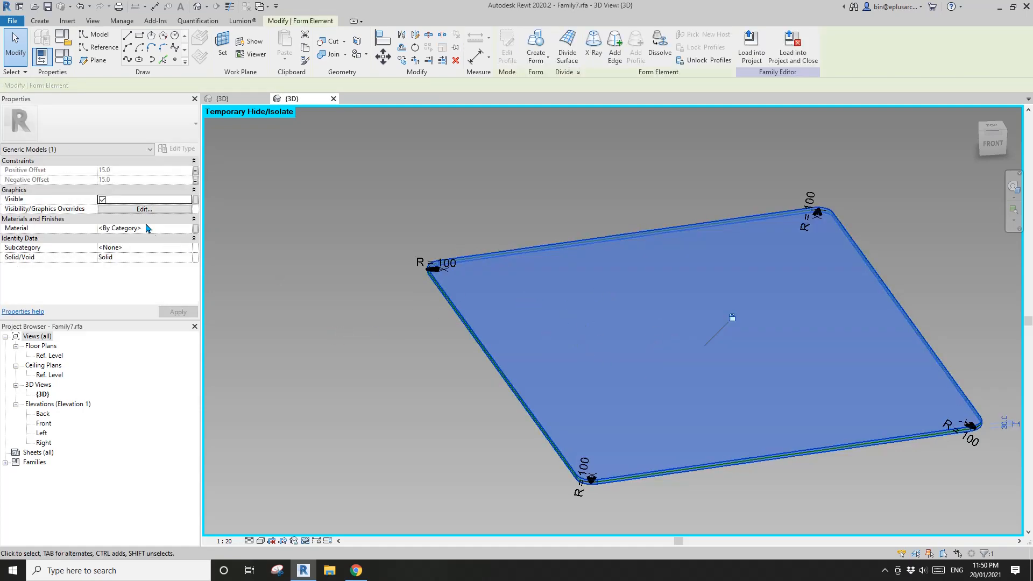
click(140, 210)
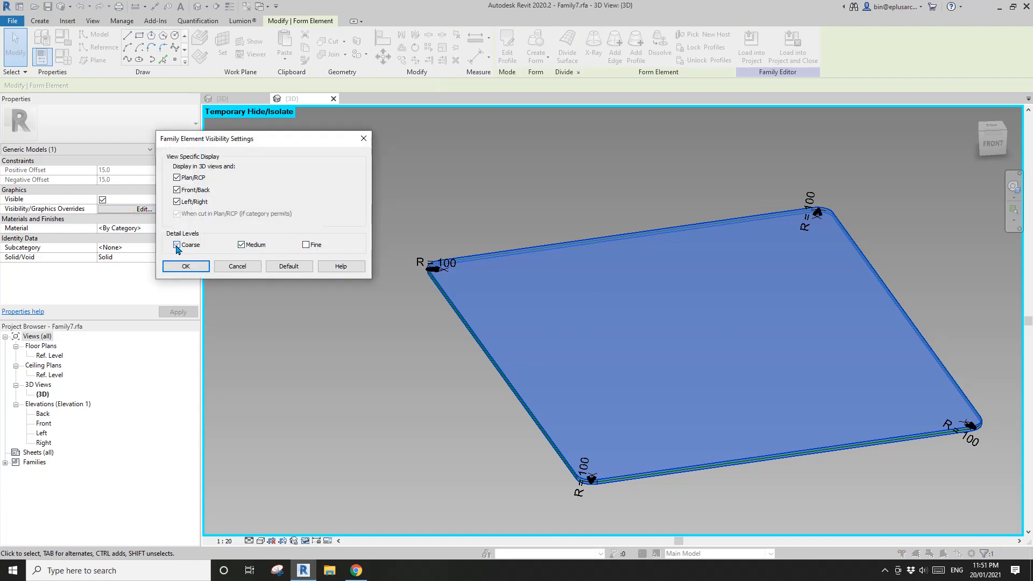
click(186, 266)
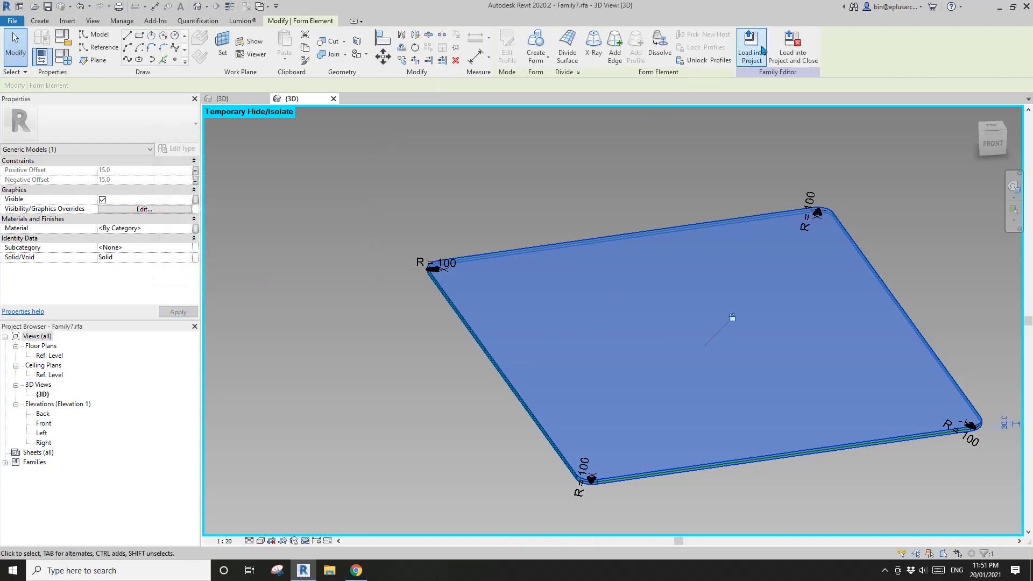
Reload the slat family into the bench file, overwriting the existing one, and set the 3D view's detail level to Fine
click(758, 46)
click(515, 317)
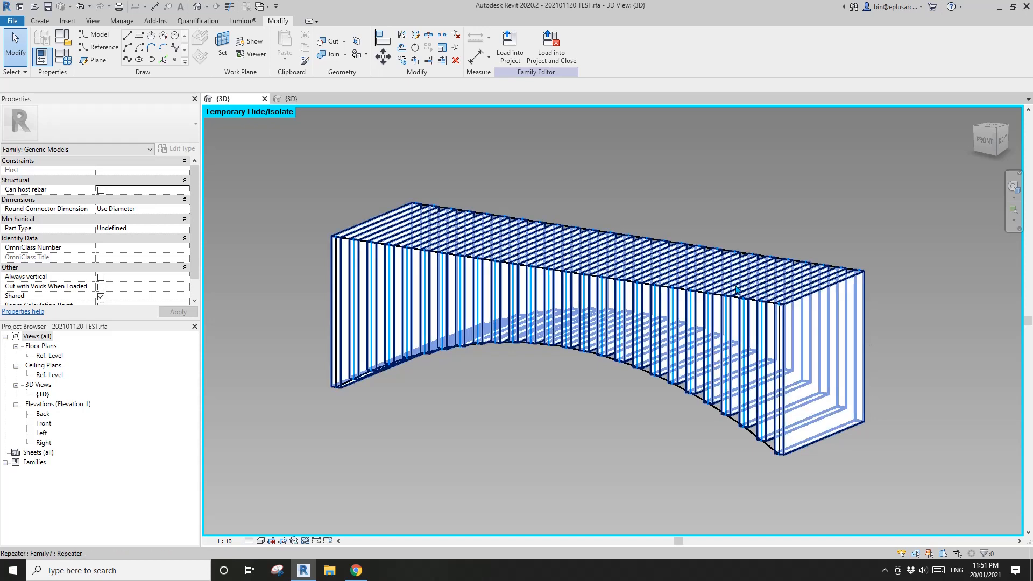
click(249, 540)
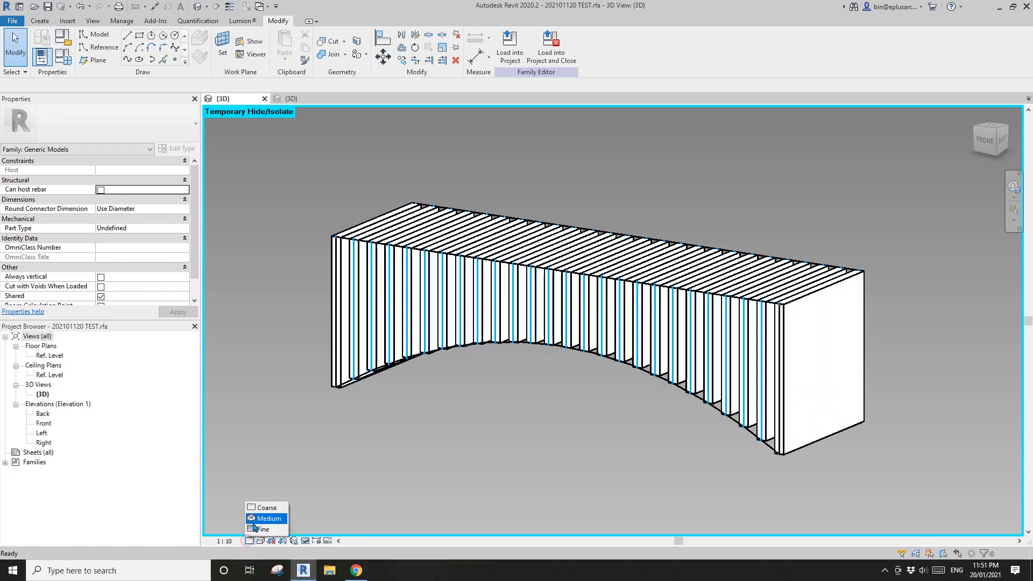
click(262, 528)
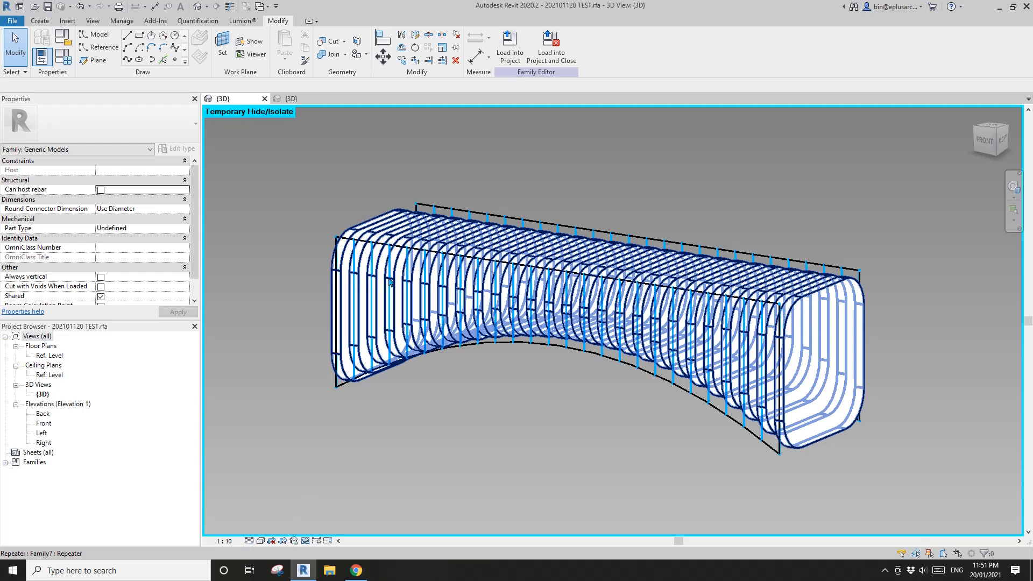
Set the slat repeater's type parameter R to 50 and apply it to the bench
click(454, 237)
middle_drag(286, 255, 346, 261)
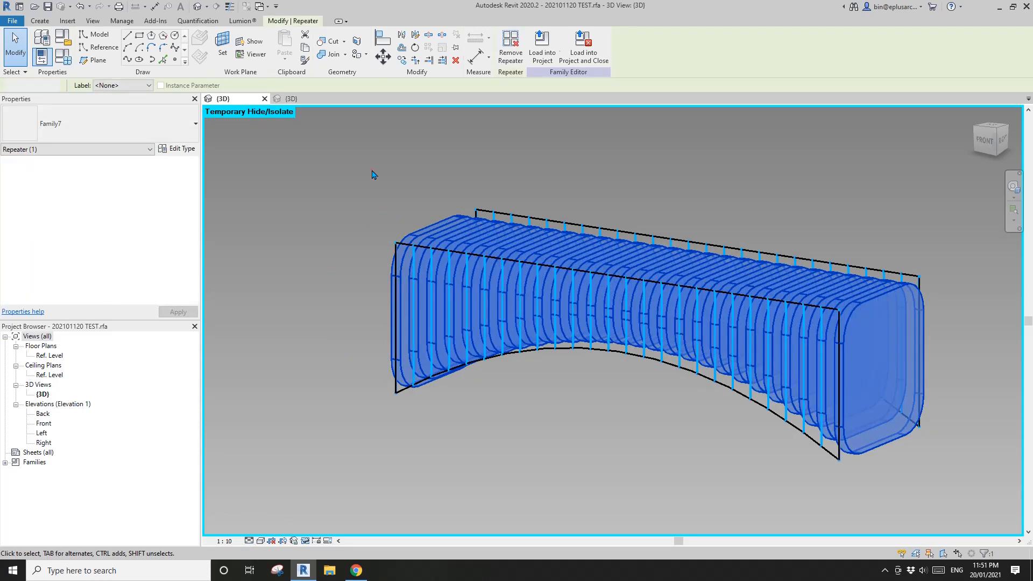
click(371, 170)
click(463, 244)
click(183, 149)
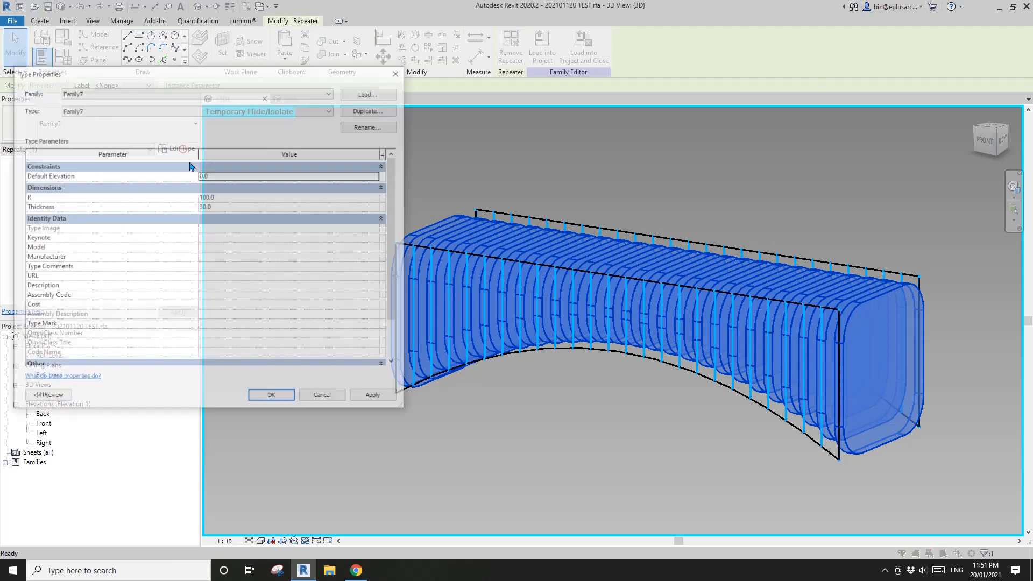
click(233, 197)
text(50)
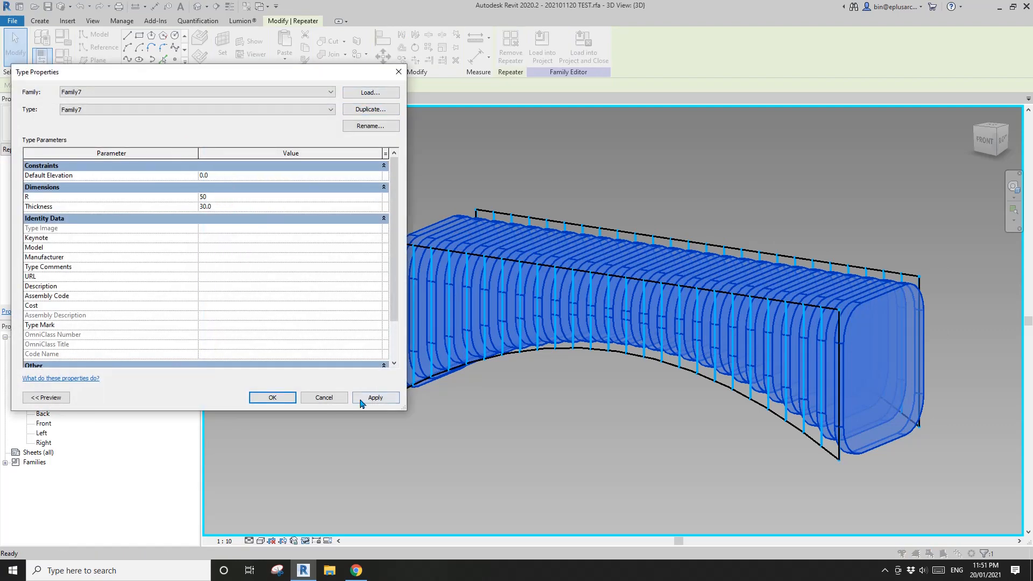
click(376, 398)
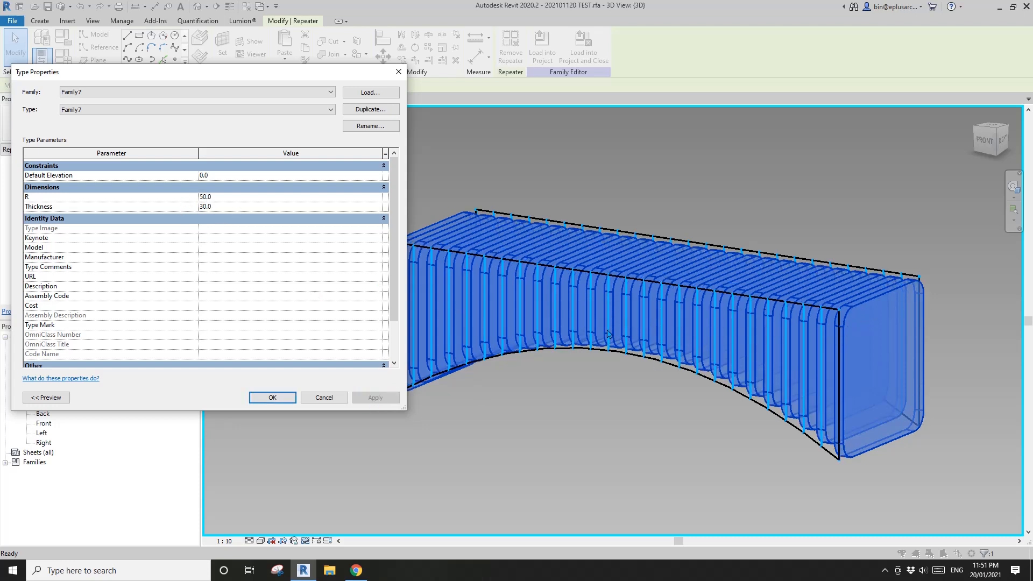
click(283, 397)
click(382, 370)
Compare the rounded corners of the bench slats with the reference bench photo open in Gmail
middle_drag(514, 361, 510, 323)
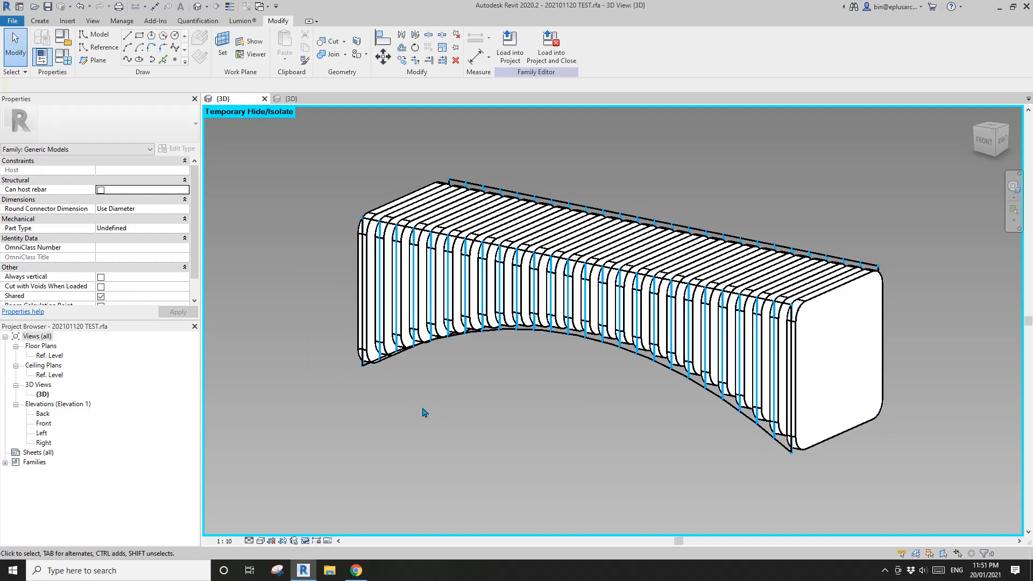
click(363, 556)
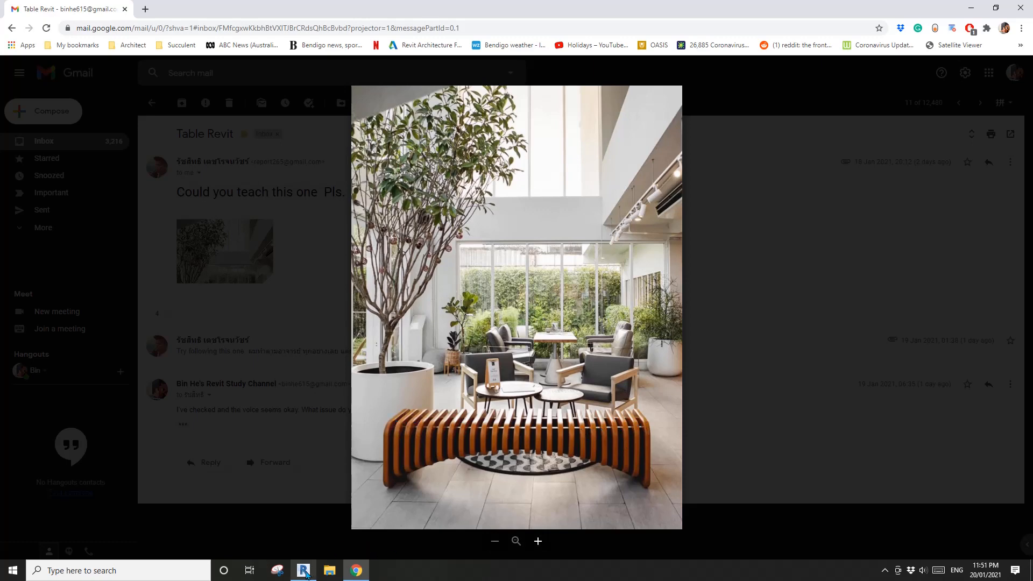
click(305, 574)
scroll(535, 387, up, 5)
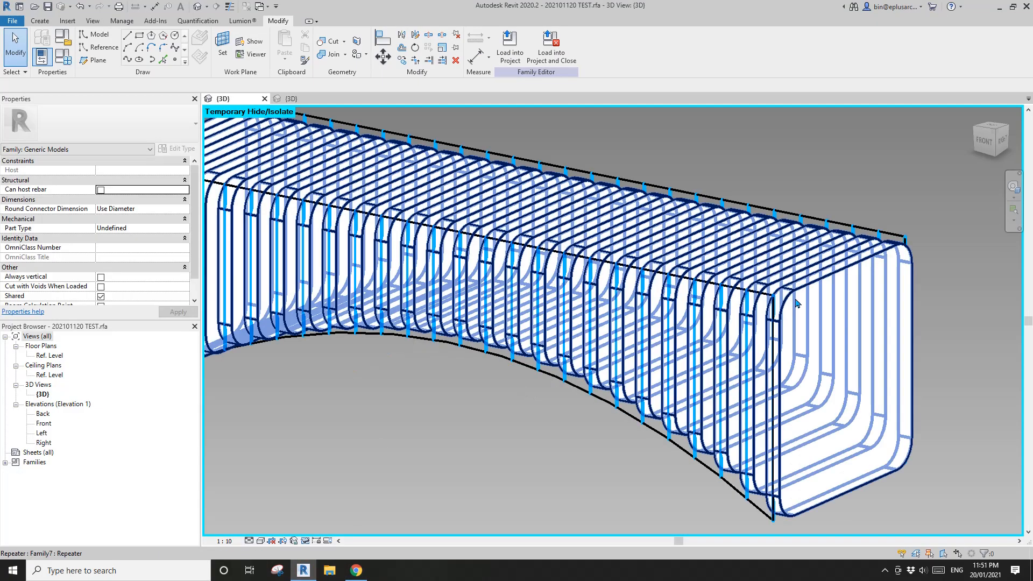
Return to the slat family's 3D view and temporarily hide the rounded solid form, leaving its reference lines
double_click(460, 280)
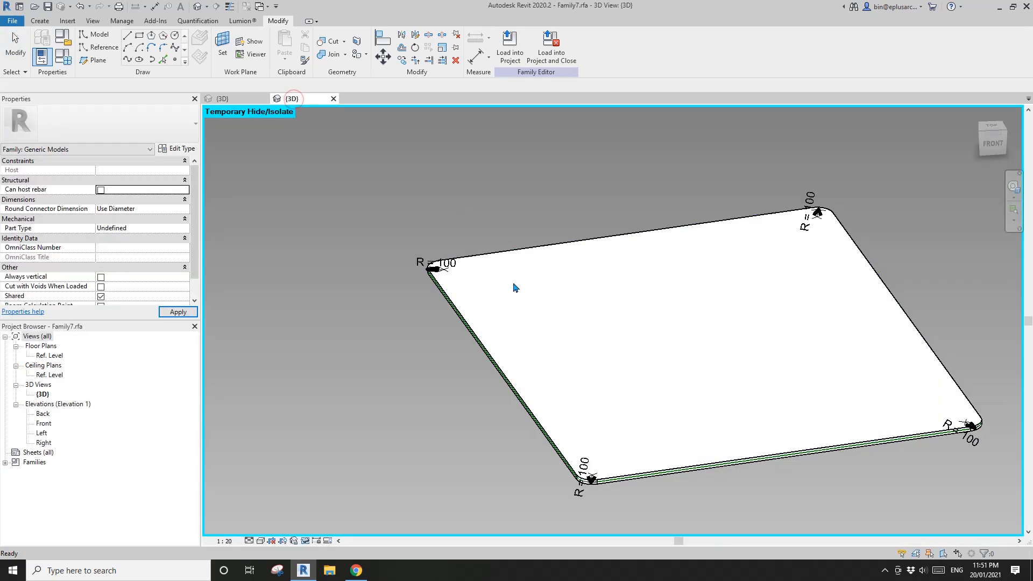
middle_drag(574, 314, 470, 301)
click(434, 294)
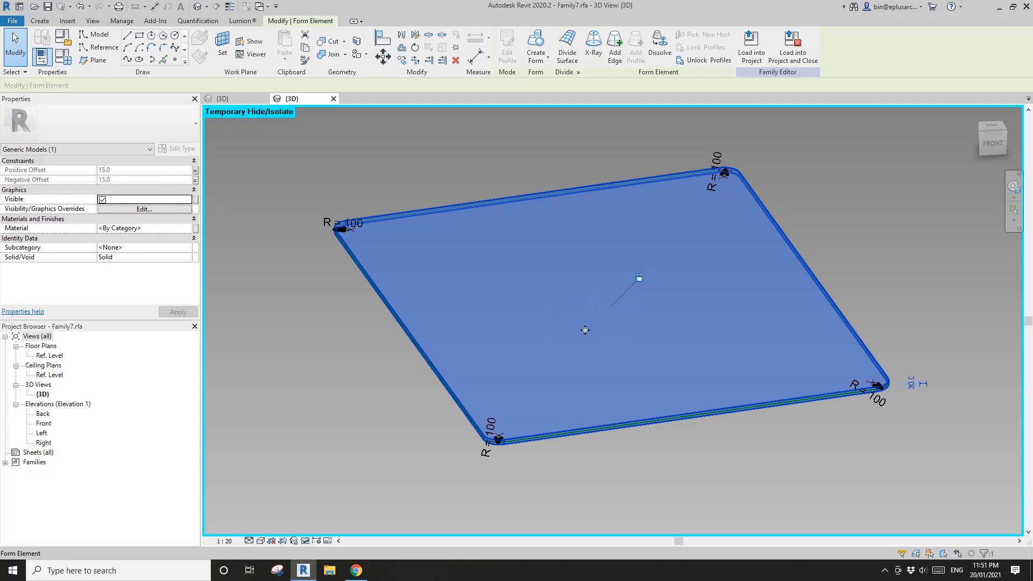
key(h)
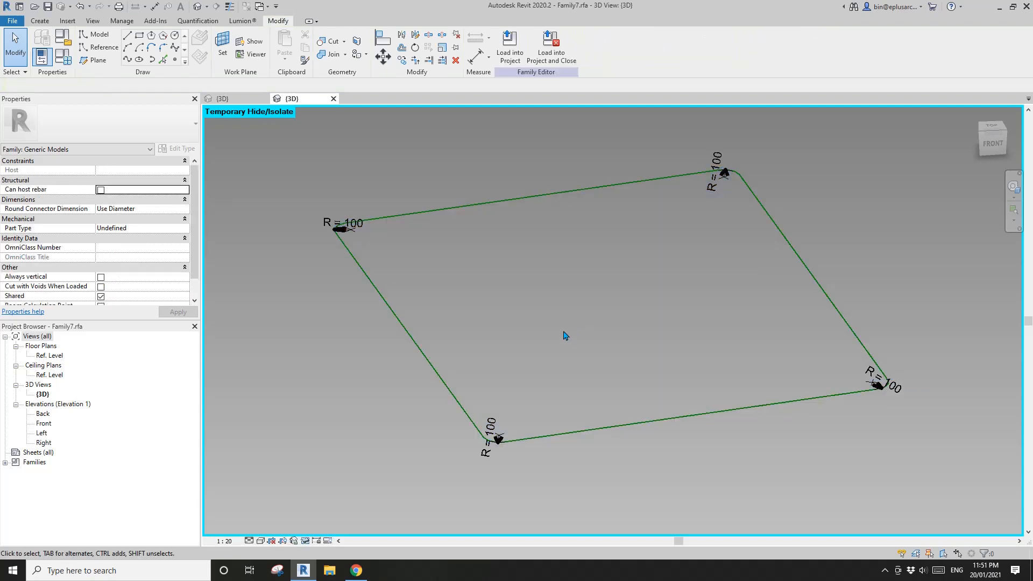
shift+middle_drag(542, 328, 466, 254)
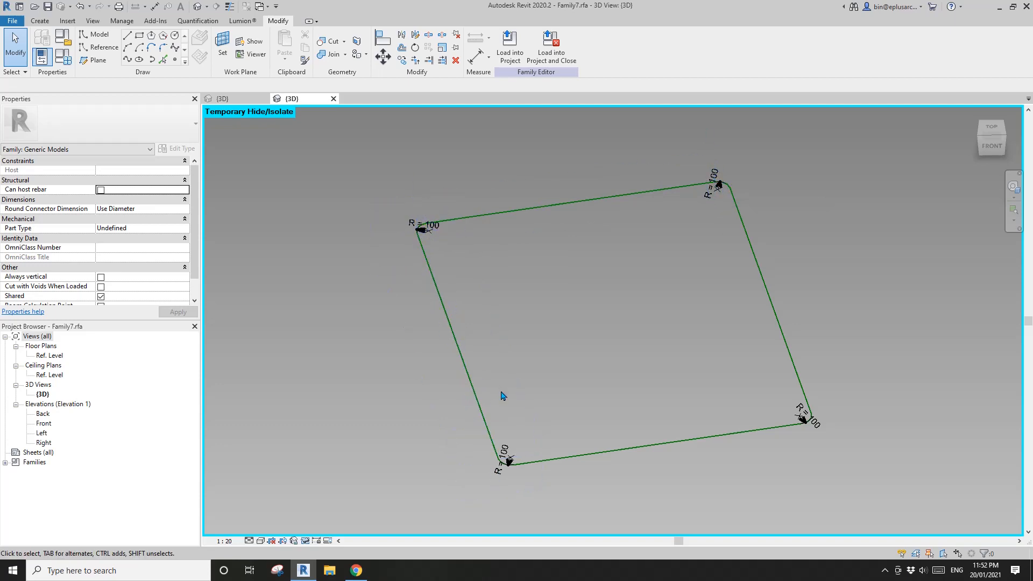
Inspect the slat's rounded reference outline in 3D and check it against the reference bench photo open in Gmail in Chrome
shift+middle_drag(502, 392, 487, 383)
click(487, 383)
scroll(486, 383, up, 2)
click(475, 380)
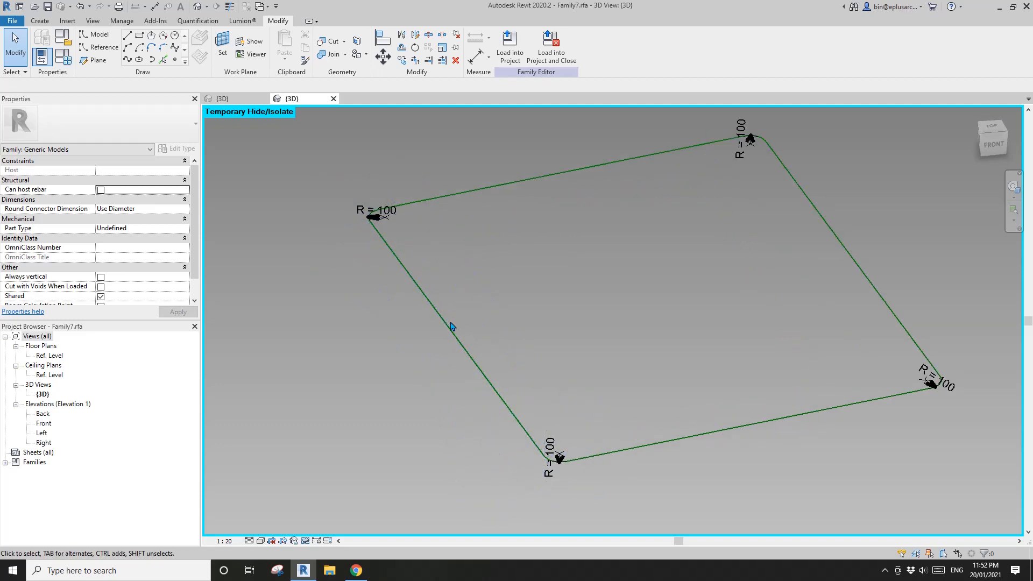
click(356, 570)
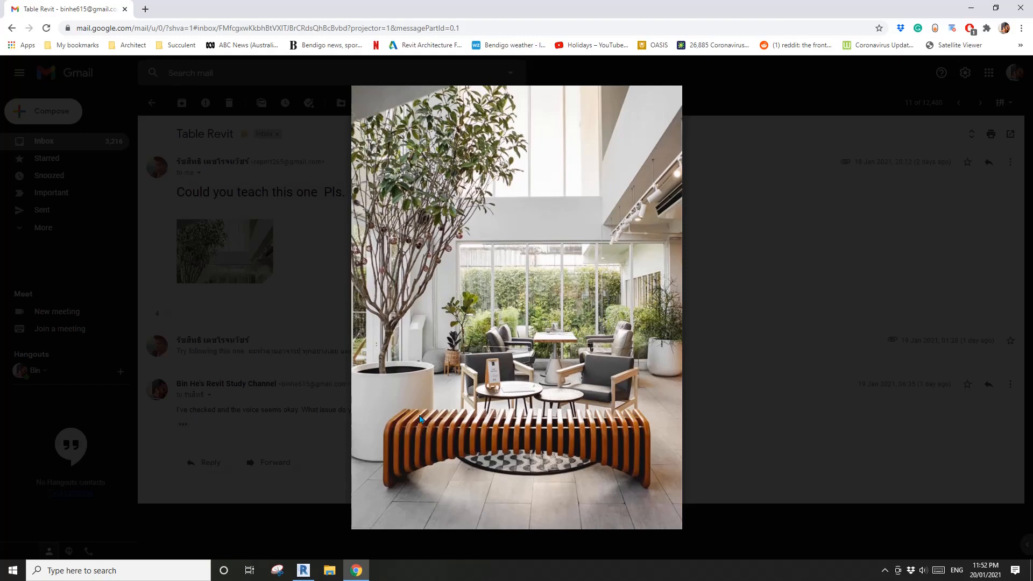
click(303, 570)
shift+middle_drag(456, 345, 393, 320)
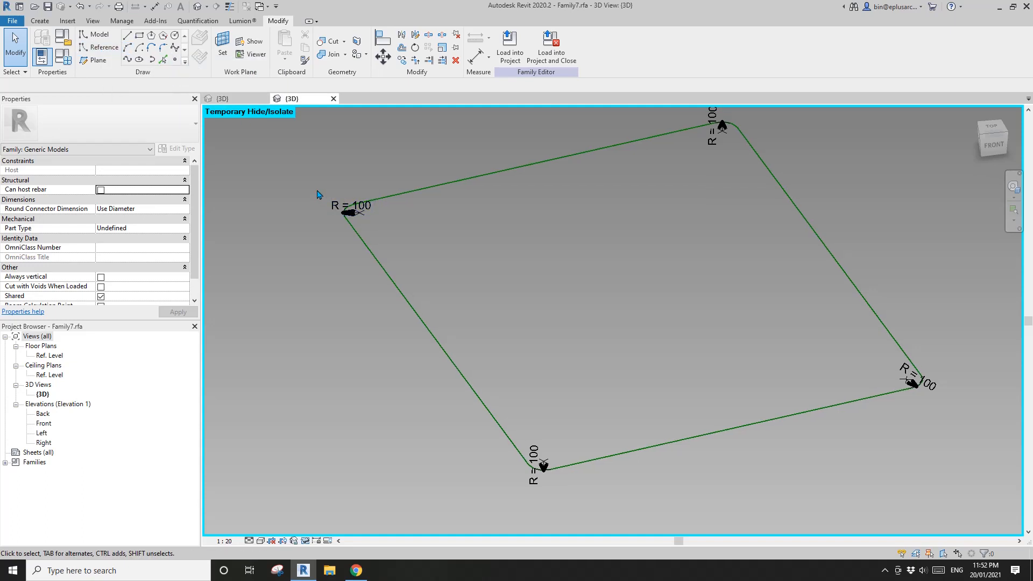
Place a reference point on the straight front-side edge of the rounded outline and sketch a reference-line rectangle about 100 by 74 mm on its work plane
click(173, 62)
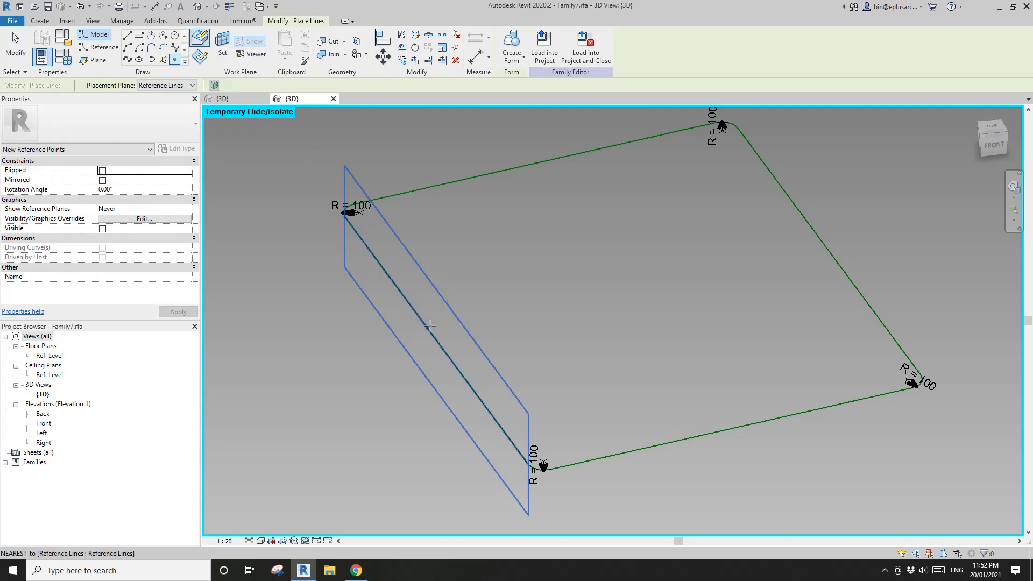
click(463, 376)
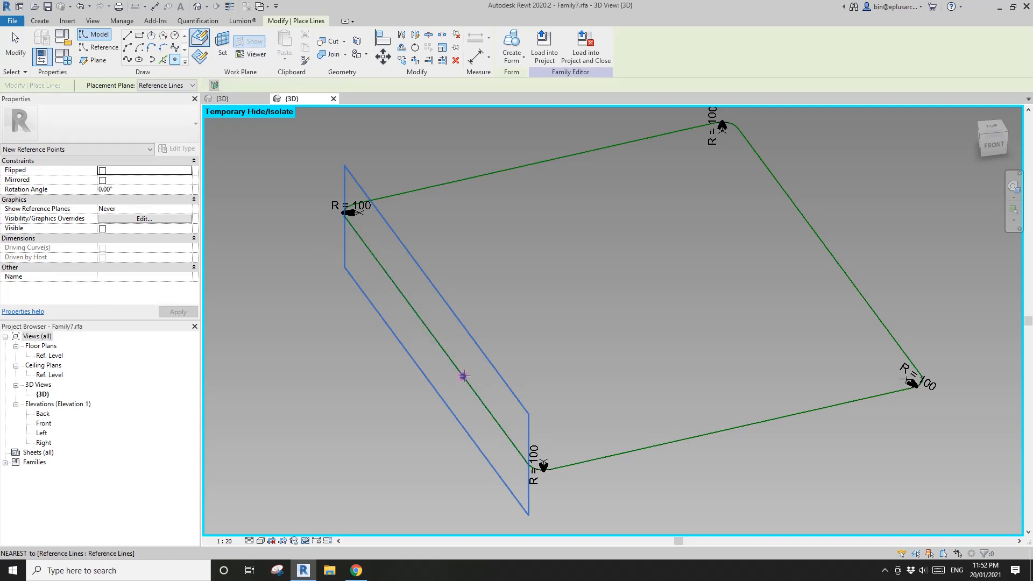
click(98, 47)
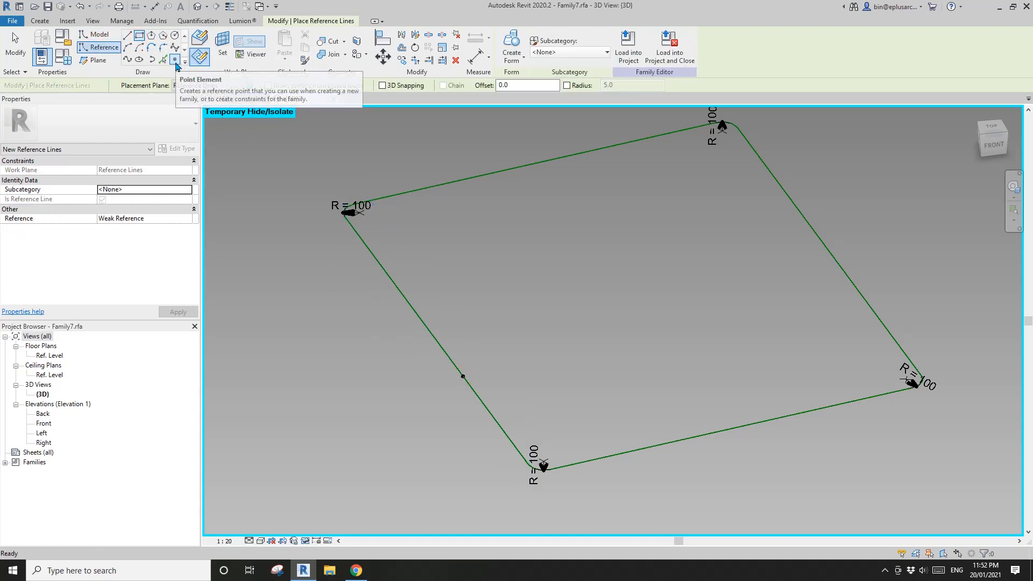
click(223, 52)
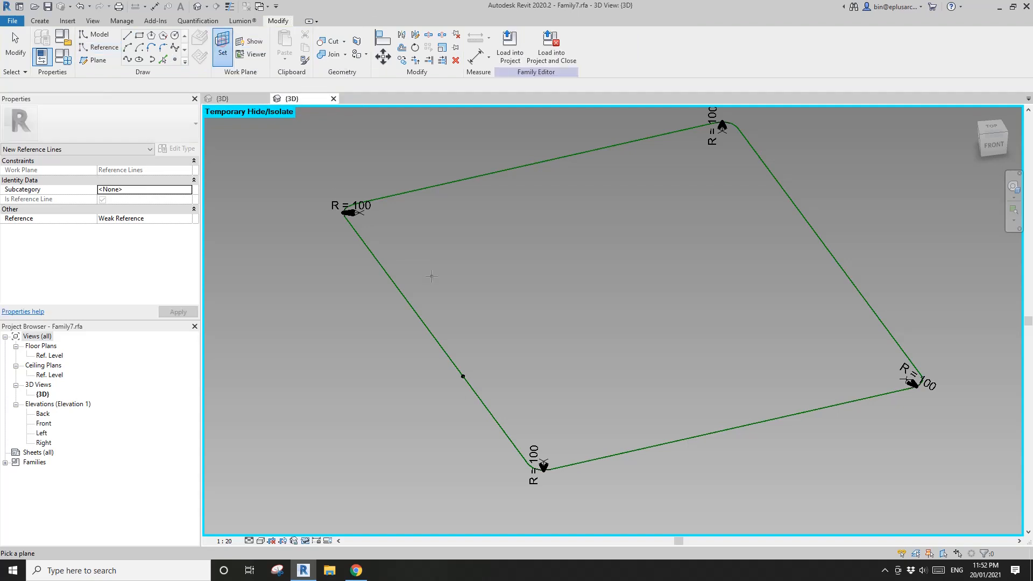
click(462, 376)
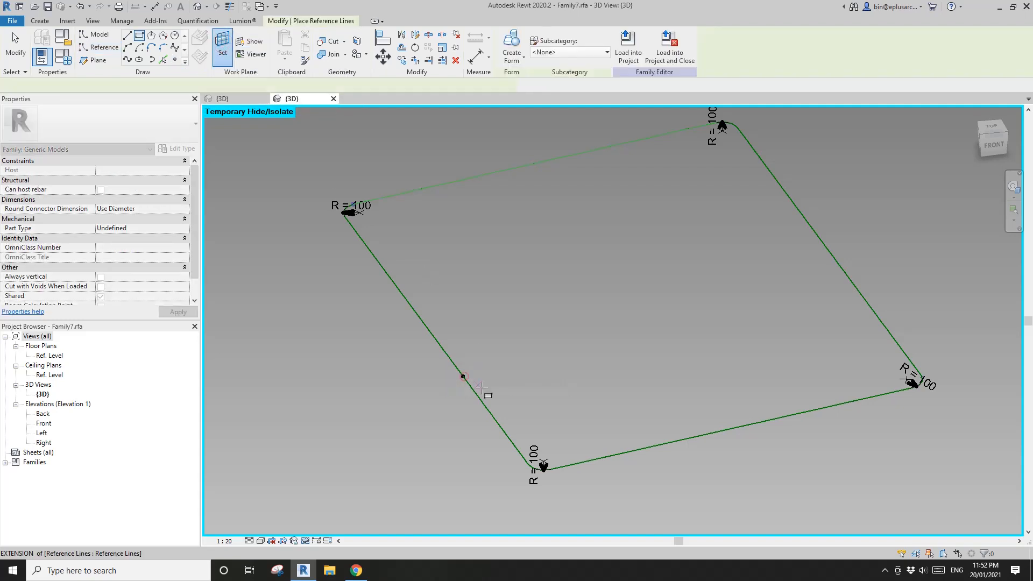
scroll(468, 371, up, 8)
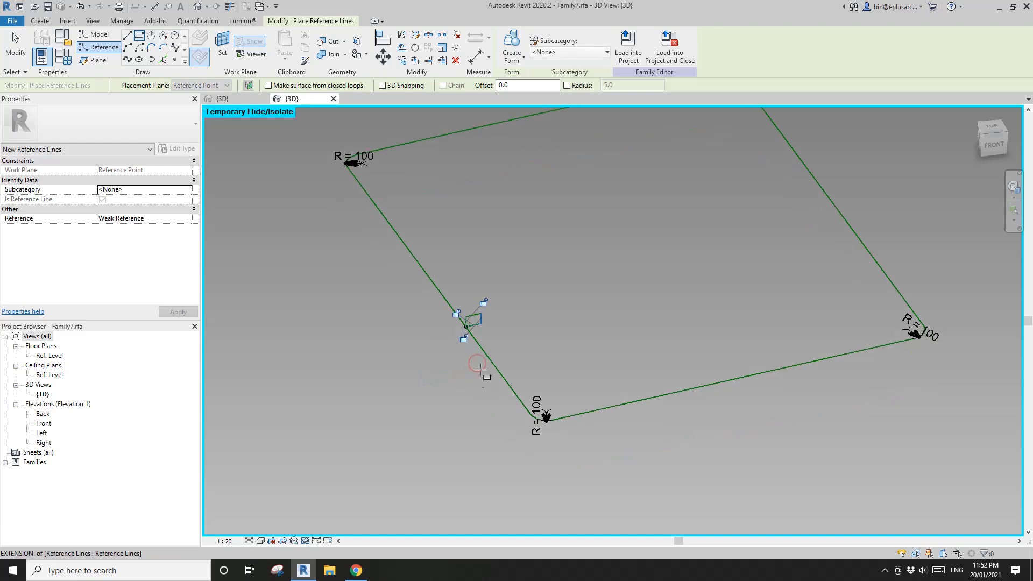
key(Escape)
middle_drag(450, 331, 459, 332)
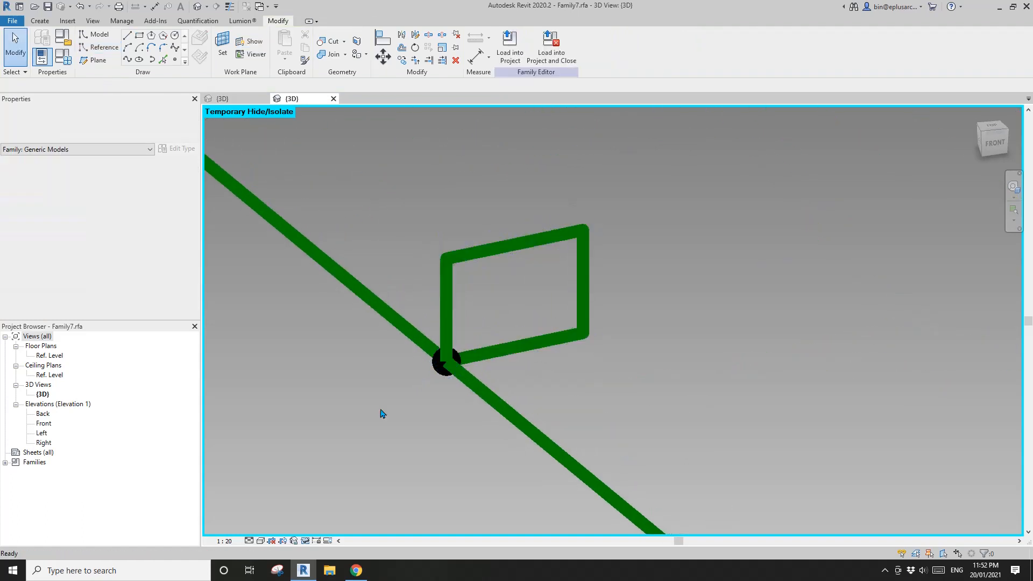
Set the view scale to 1:5 and move the rectangle so the midpoint of its near vertical side sits on the reference point
click(230, 541)
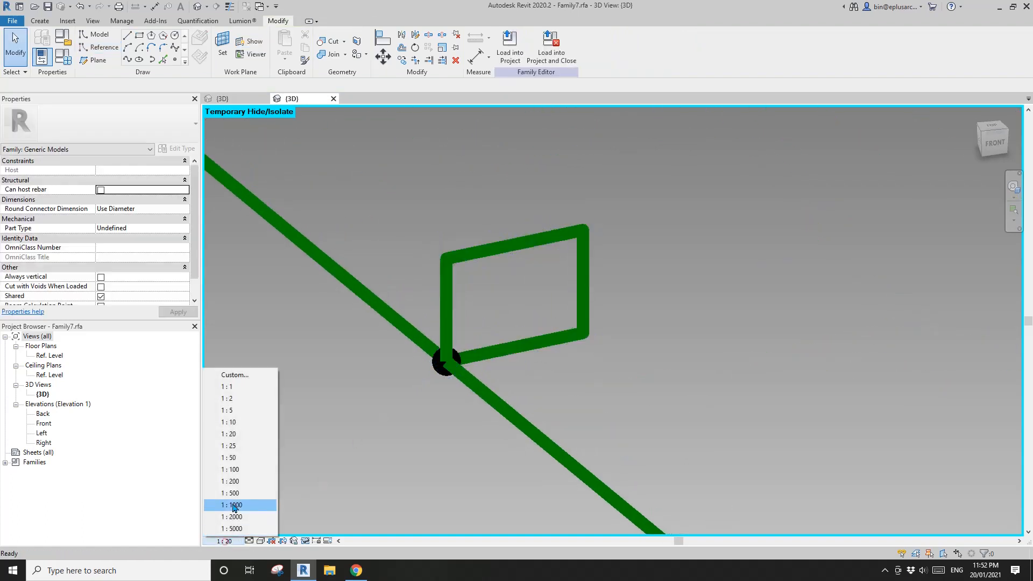
click(237, 410)
click(526, 347)
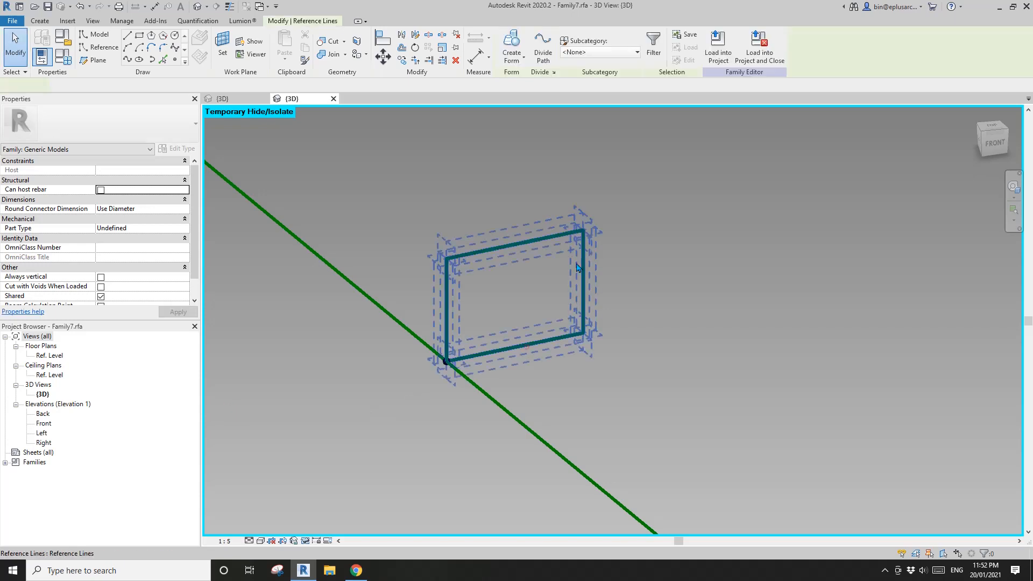
middle_drag(399, 278, 401, 288)
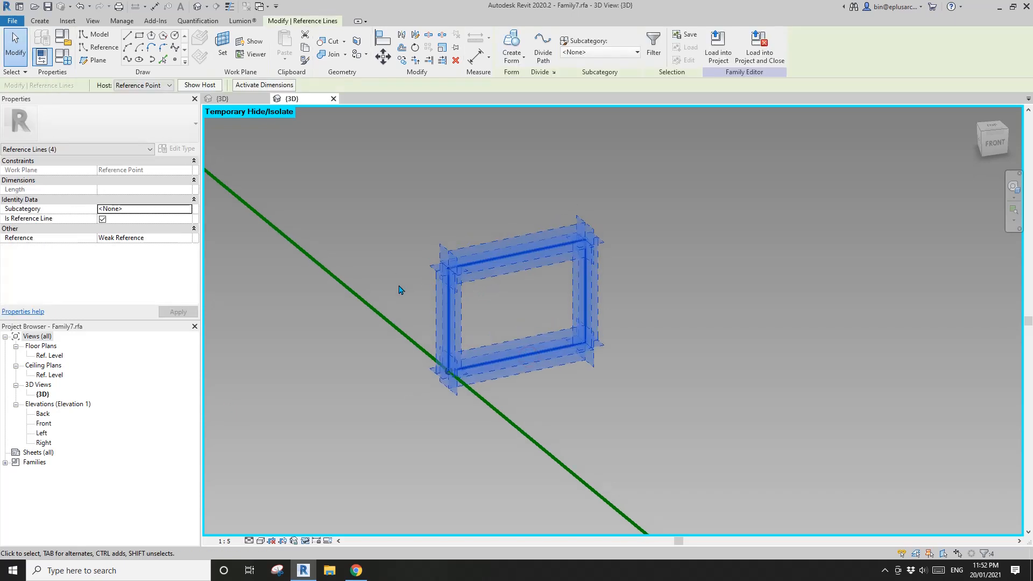
key(m)
key(v)
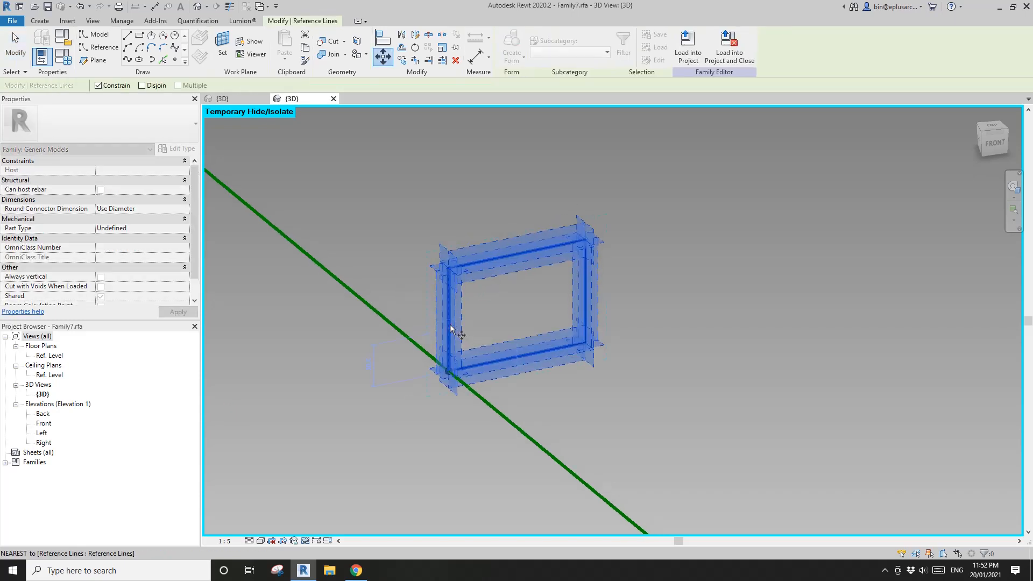
click(448, 324)
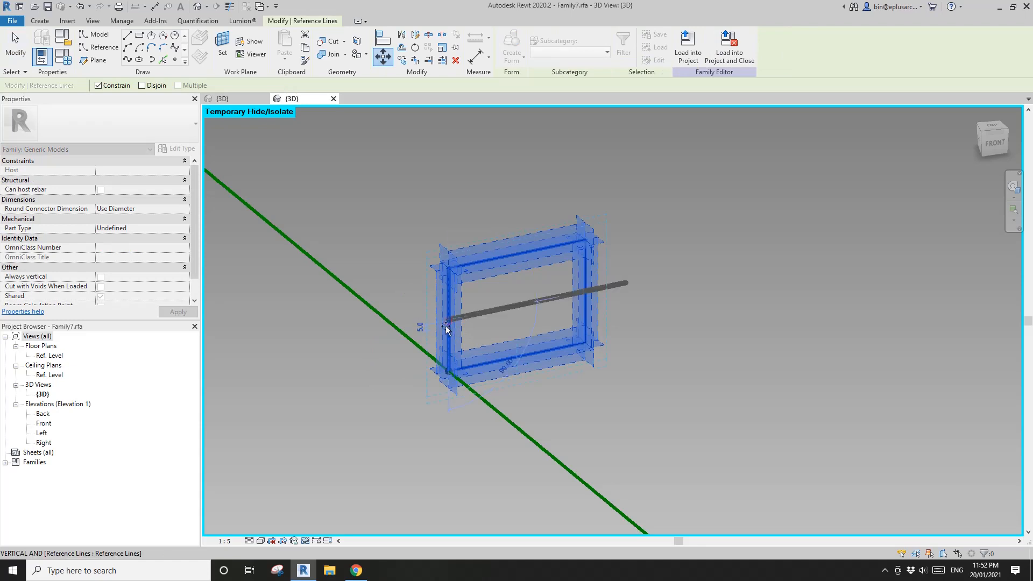
click(448, 371)
scroll(515, 402, down, 2)
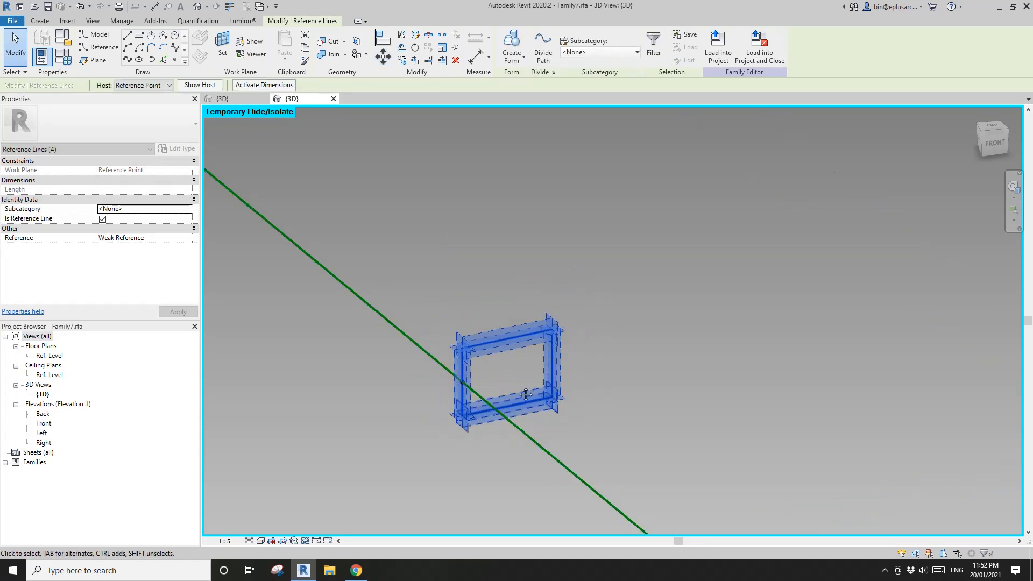
middle_drag(533, 411, 513, 347)
key(Escape)
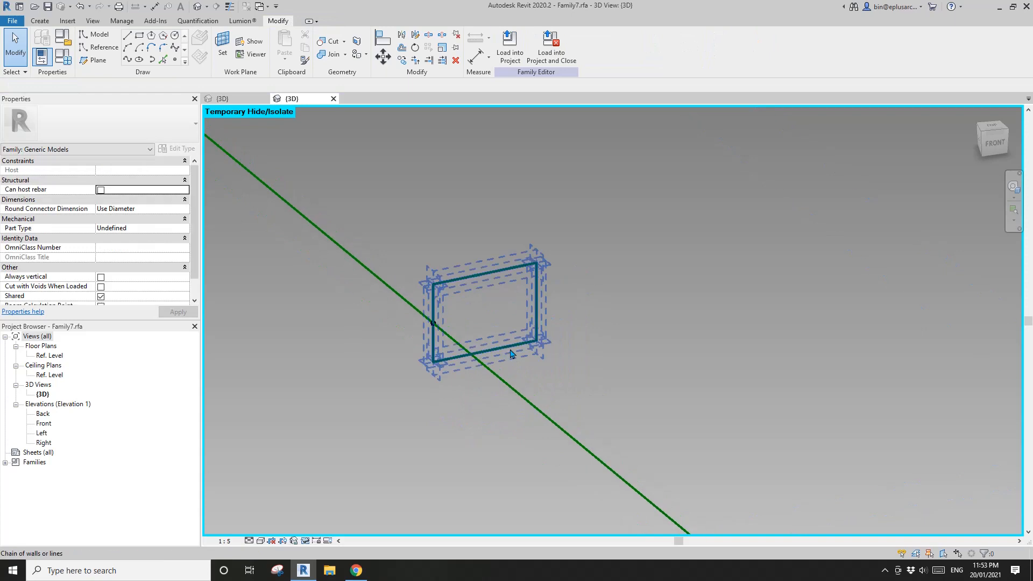
Dimension between the rectangle's two long edges, add a witness line at the reference point, and make both segments equal
click(511, 354)
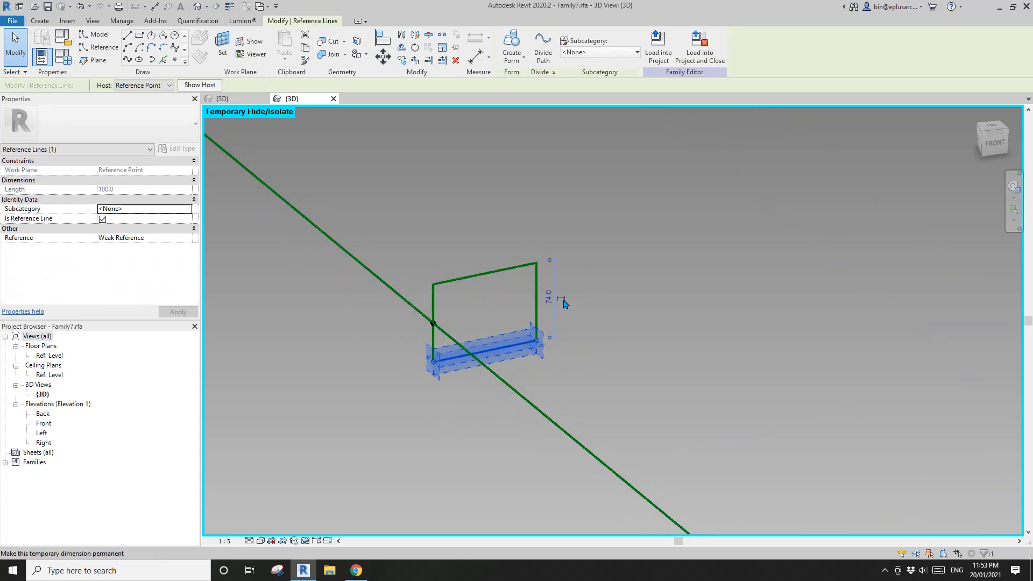
click(563, 299)
drag(554, 290, 644, 283)
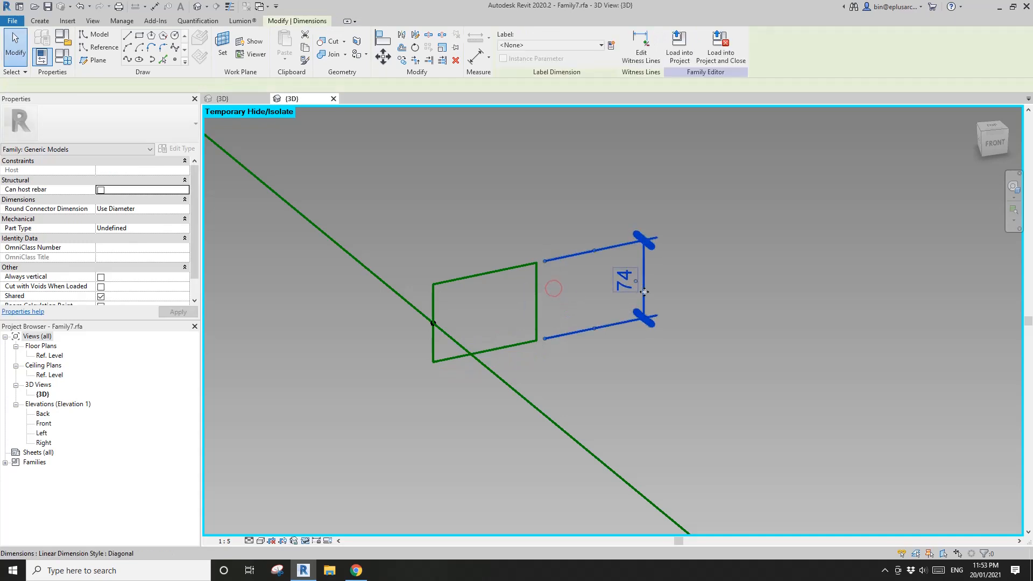
click(627, 255)
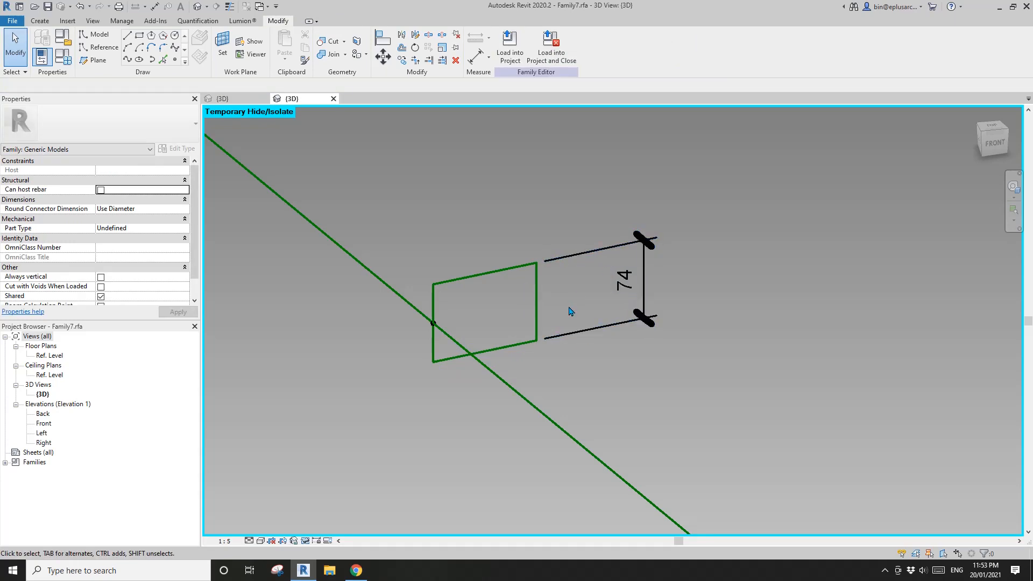
click(624, 293)
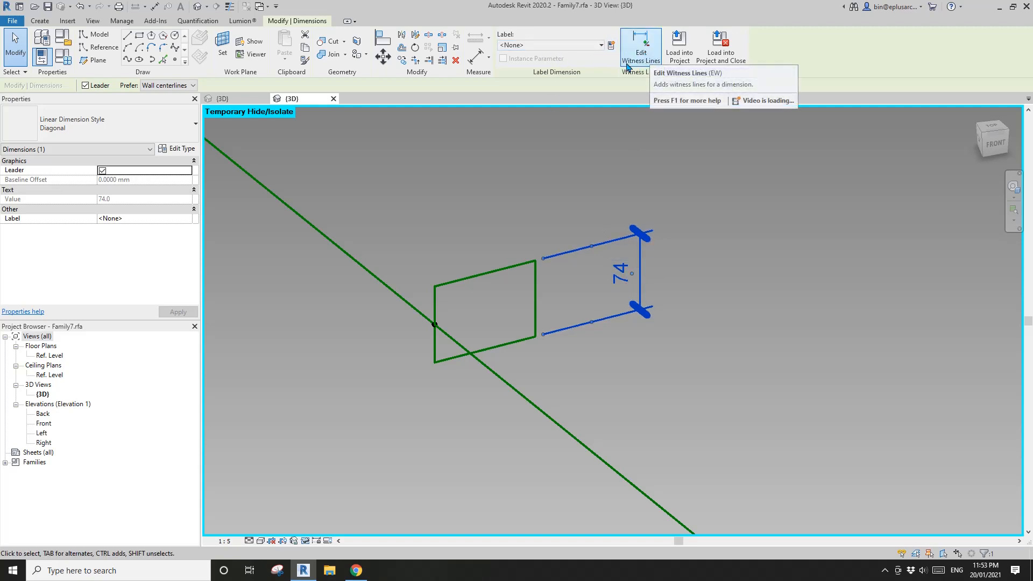
click(642, 53)
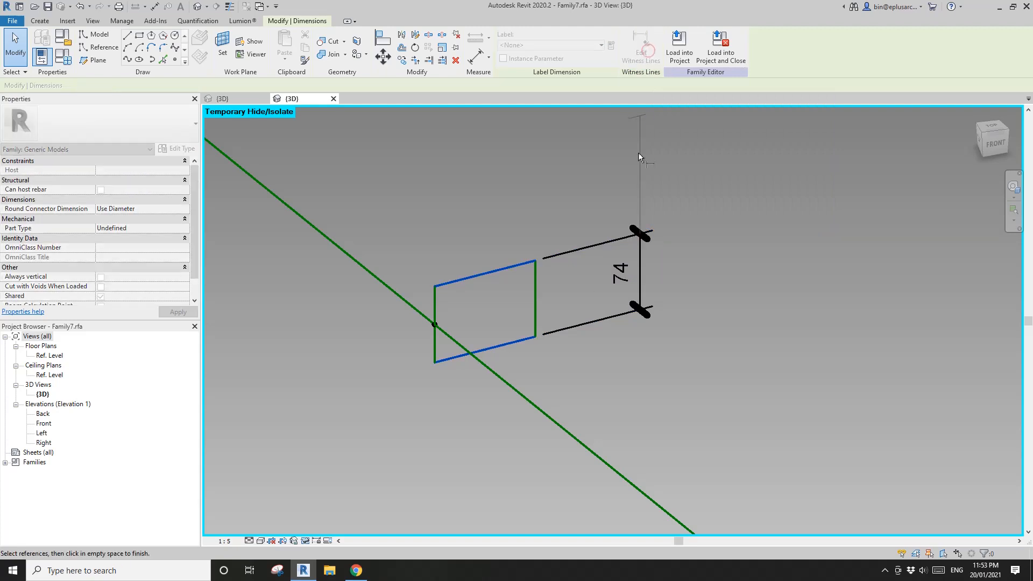
click(436, 326)
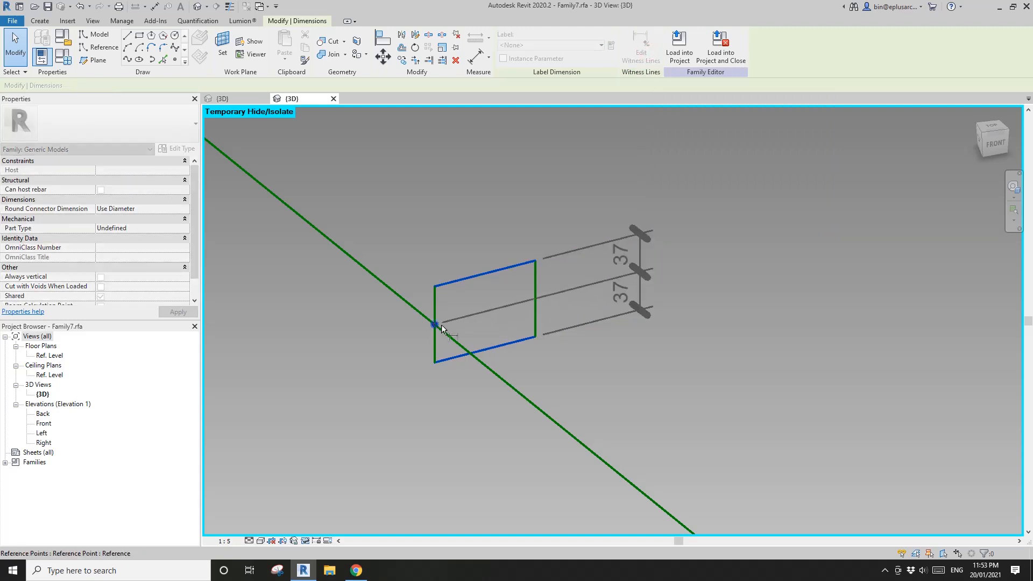
click(718, 271)
click(576, 291)
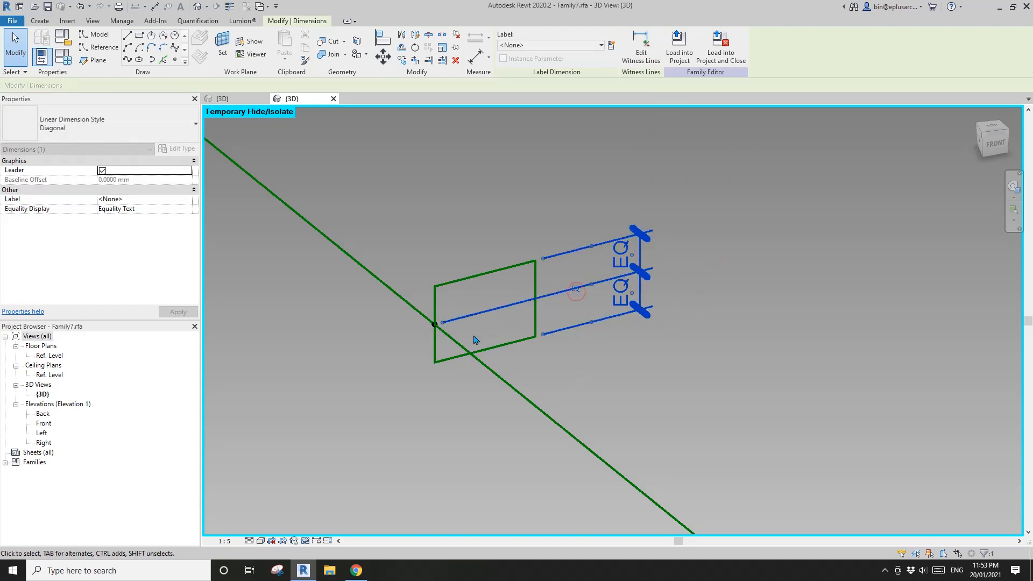
middle_drag(475, 340, 526, 266)
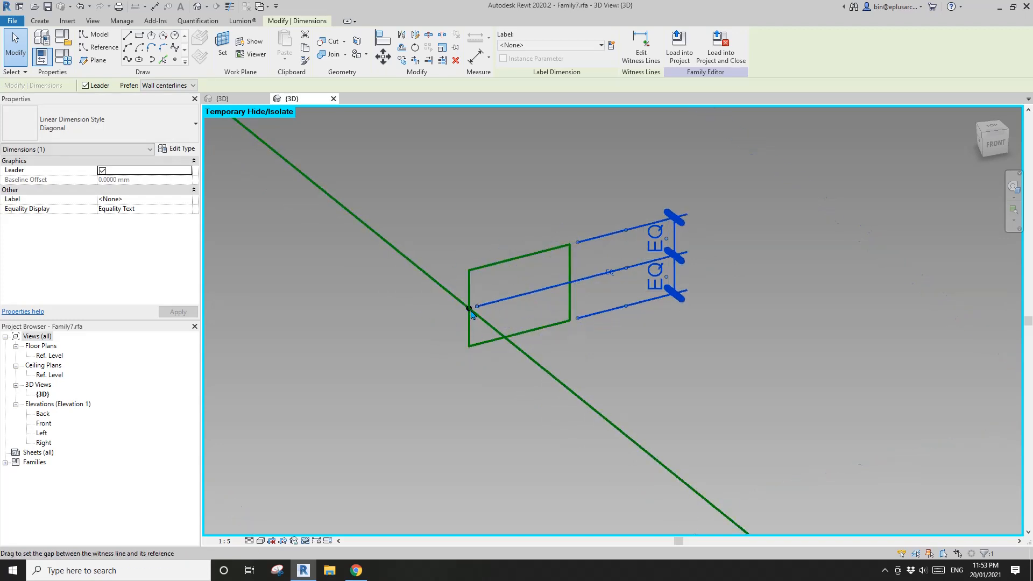
scroll(532, 355, down, 1)
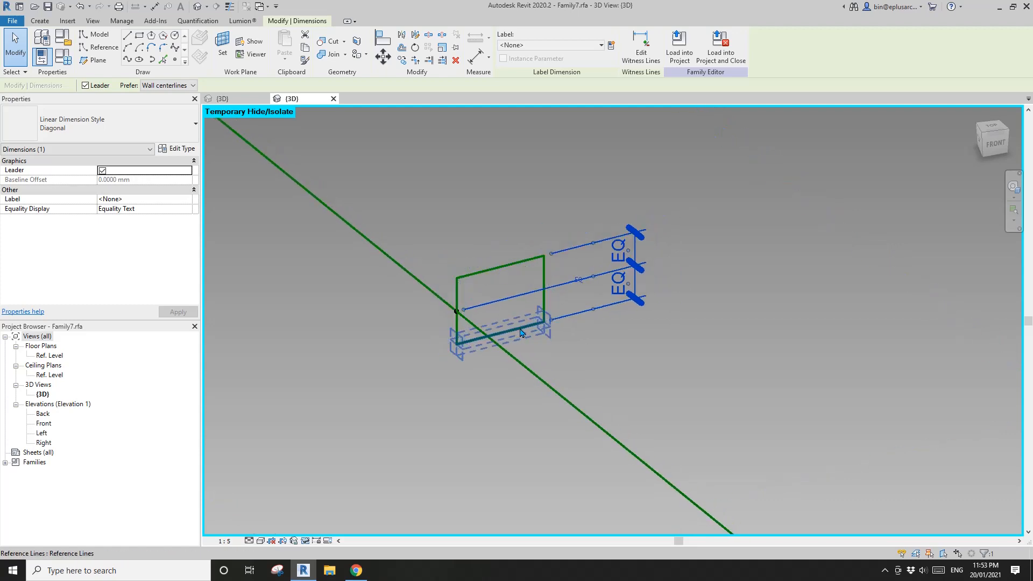
Dimension the rectangle's overall height outside the equality dimension and label it with an existing family parameter
click(536, 323)
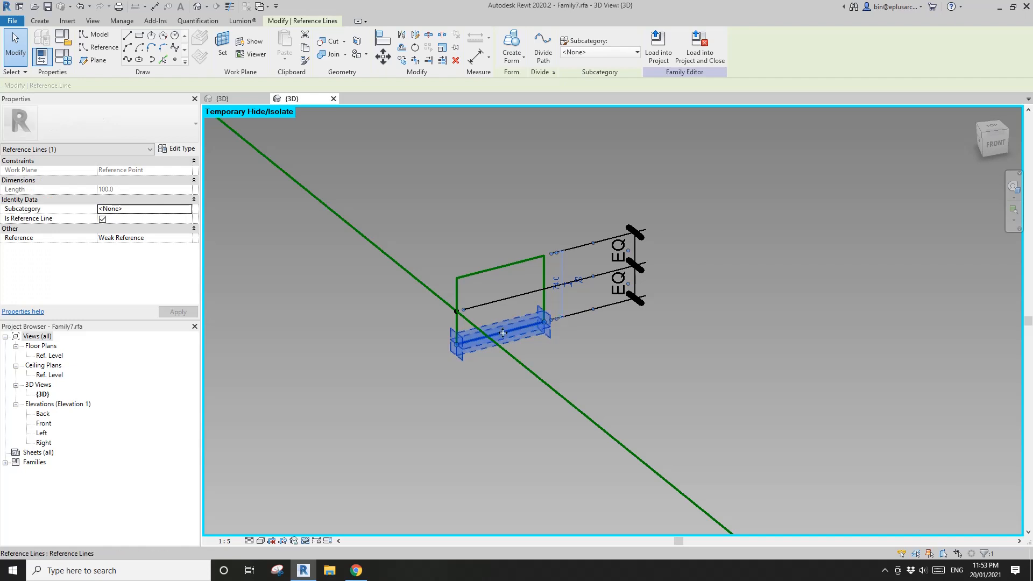
click(569, 286)
click(584, 347)
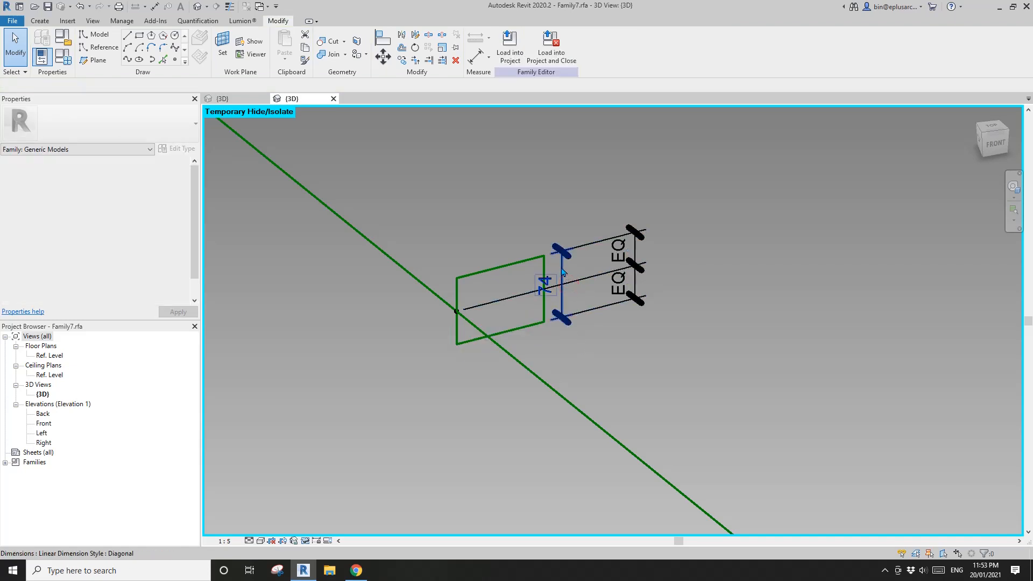
drag(561, 265, 706, 251)
key(Escape)
click(707, 251)
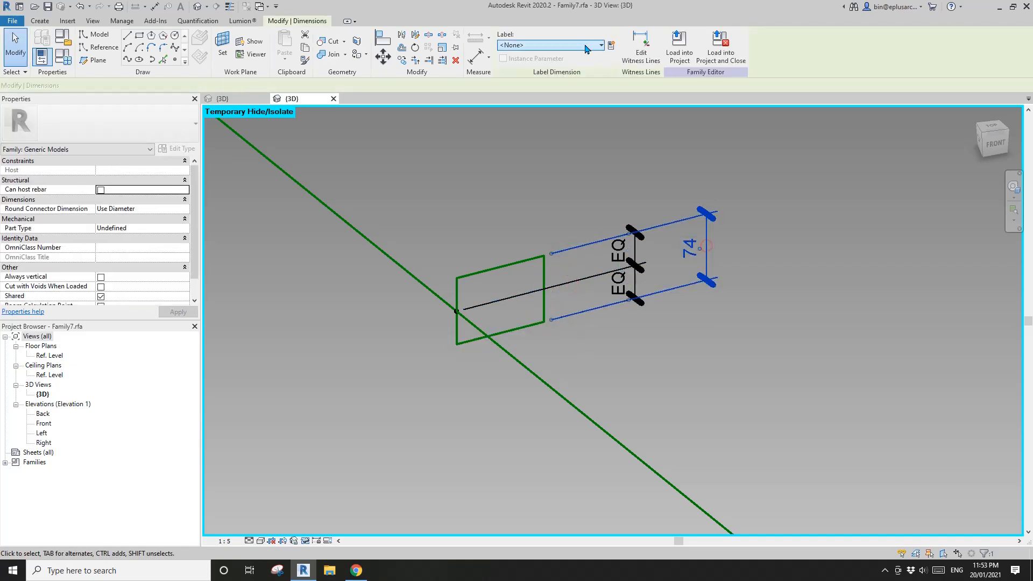
click(601, 45)
click(523, 119)
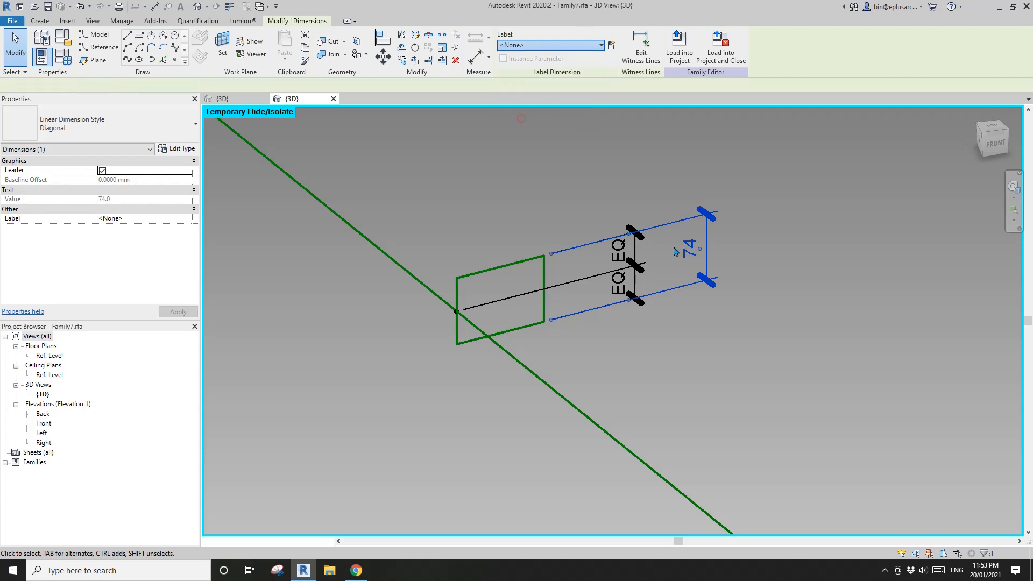
key(Escape)
Fillet the rectangle's upper corner nearest the reference point with a 5 mm reference-line arc on that point's work plane
scroll(514, 308, up, 5)
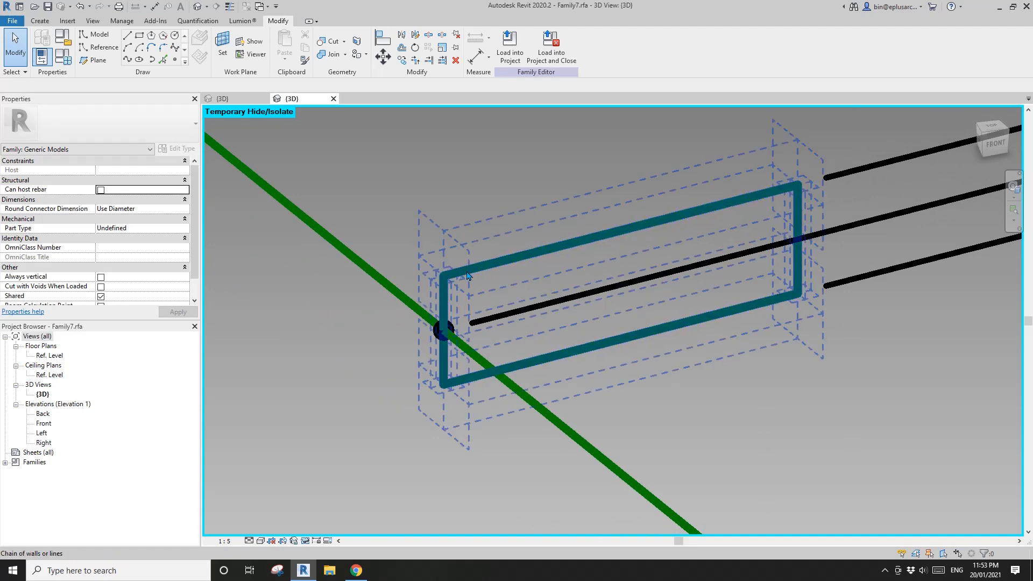
middle_drag(419, 334, 437, 330)
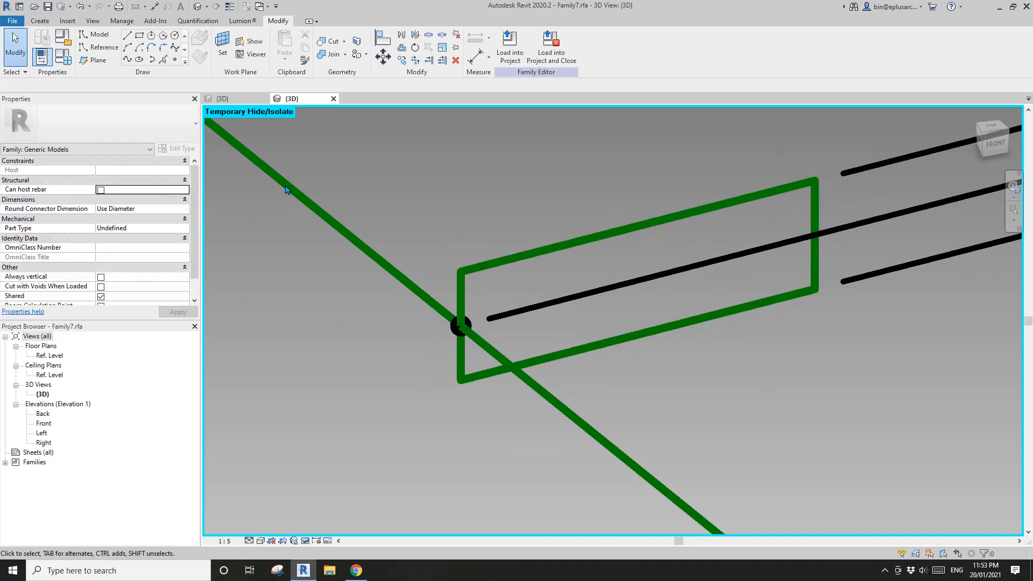
click(223, 43)
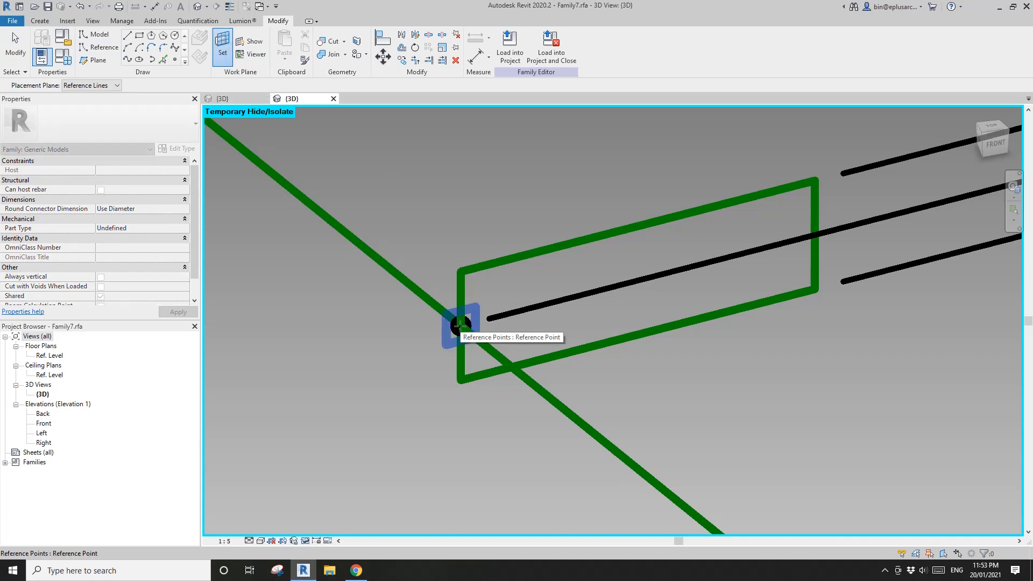
click(460, 325)
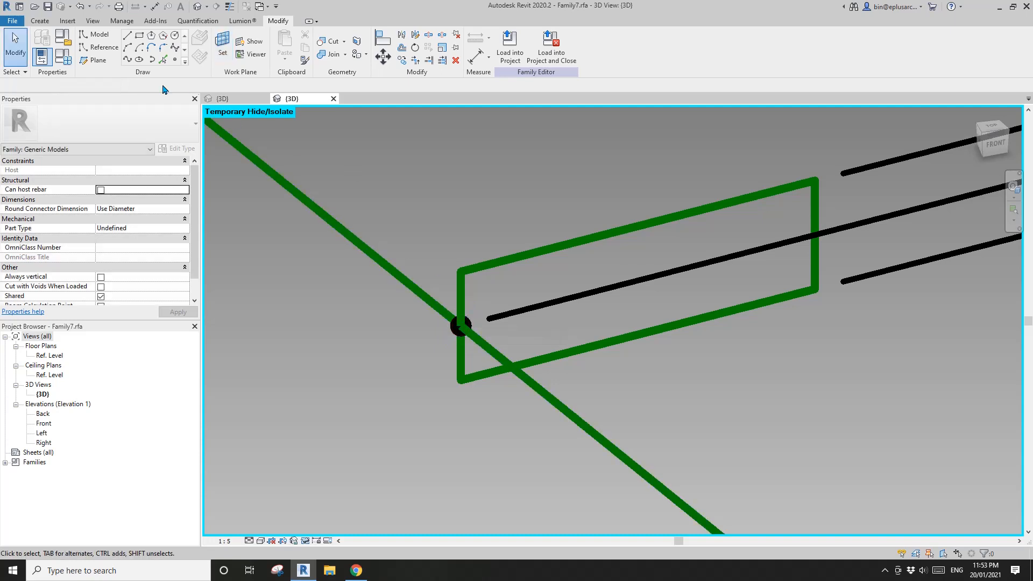
click(101, 48)
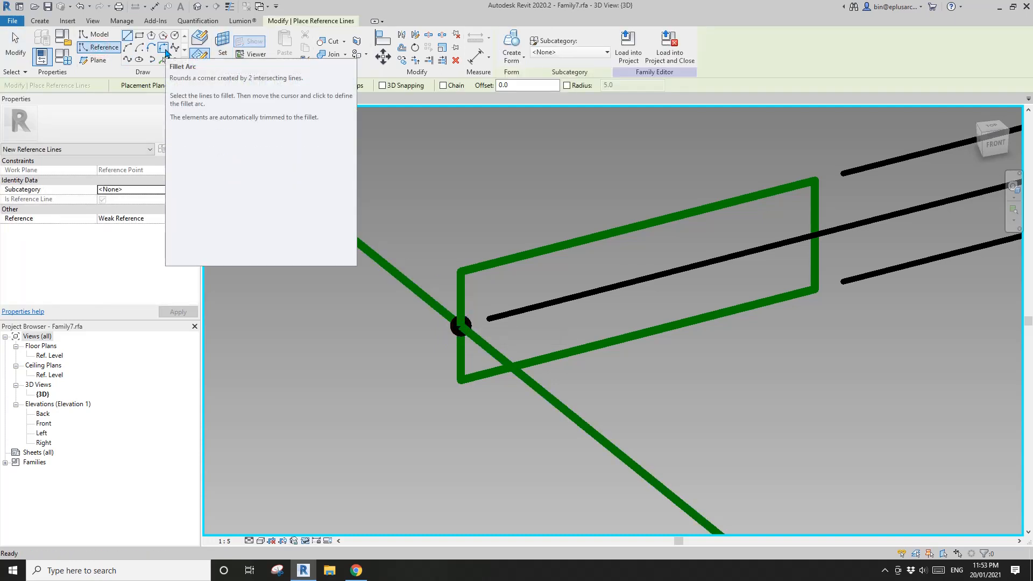
click(163, 49)
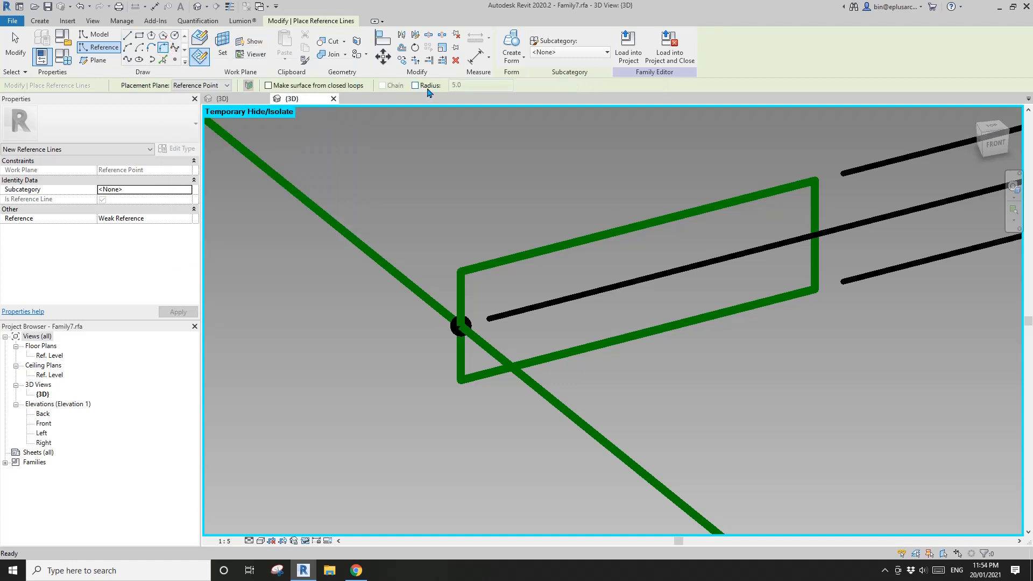
click(416, 86)
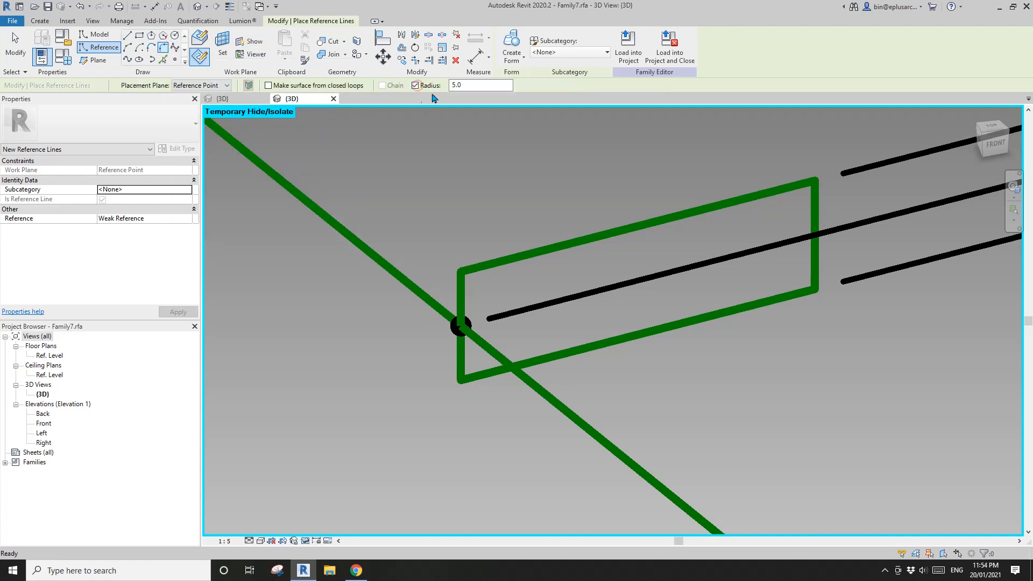
click(527, 256)
click(463, 293)
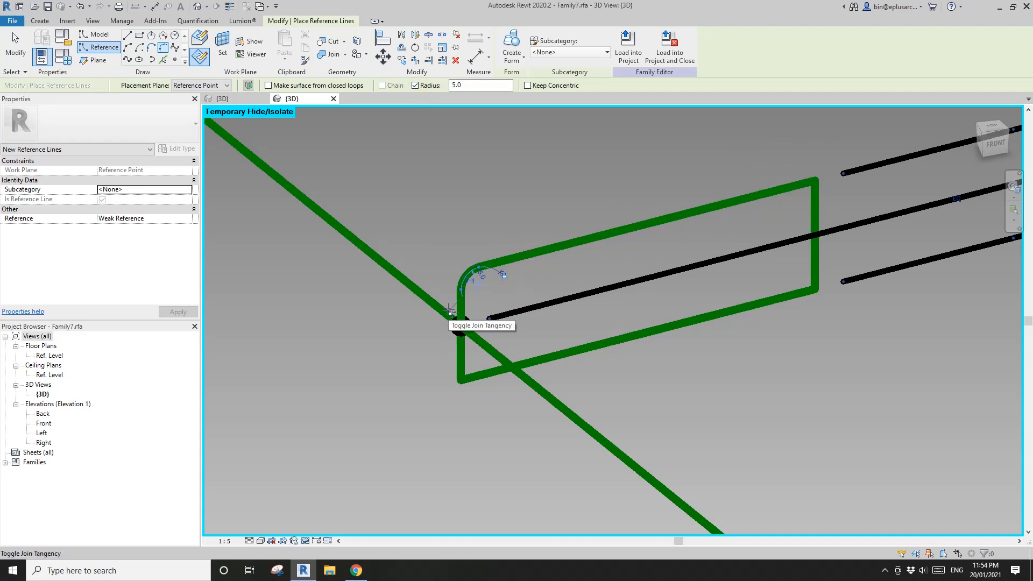
Make the upper fillet's radius dimension permanent and set the view scale to 1:1
click(450, 310)
scroll(473, 280, up, 2)
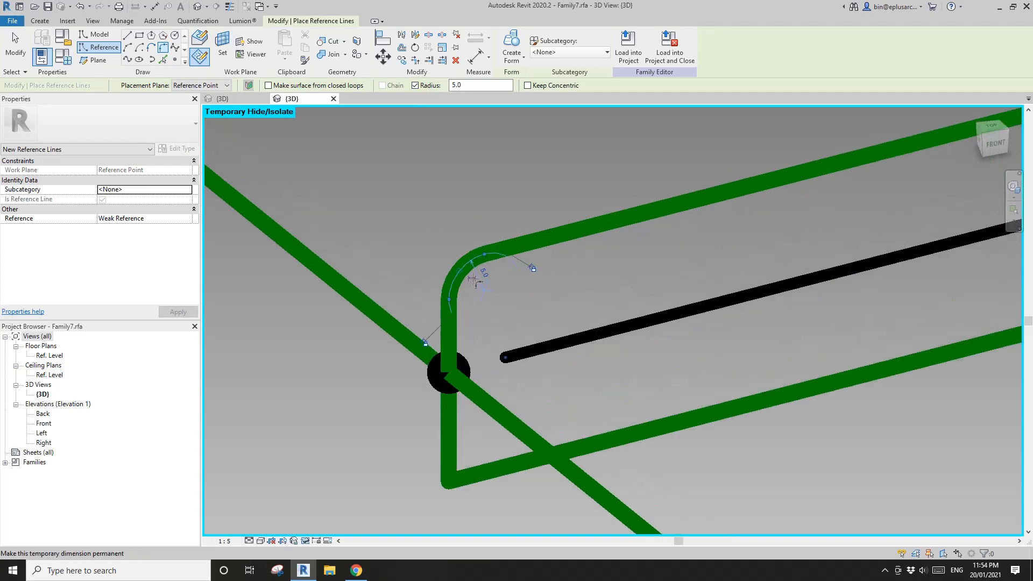
scroll(473, 280, down, 3)
key(Escape)
key(Escape)
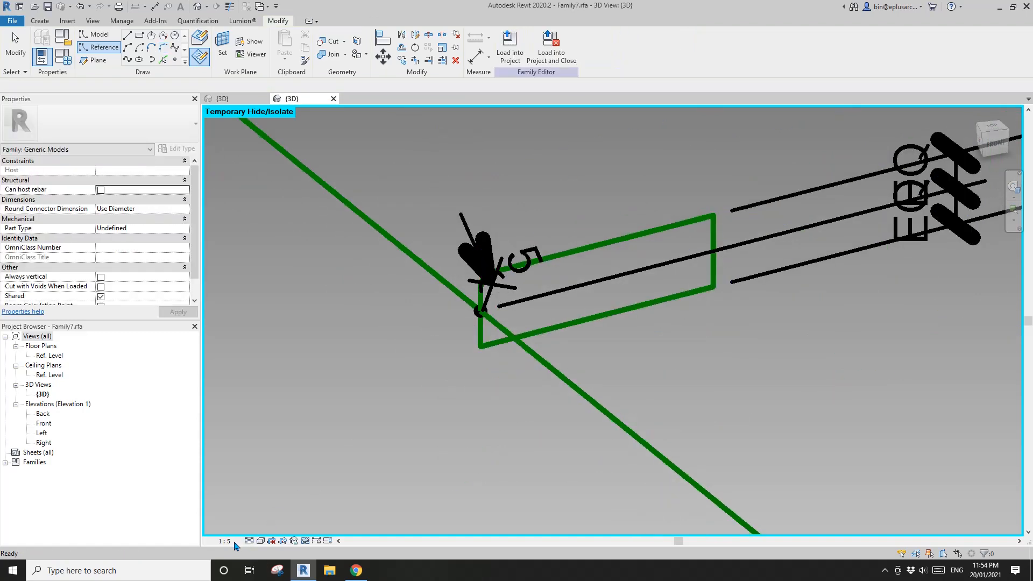
click(233, 542)
click(242, 390)
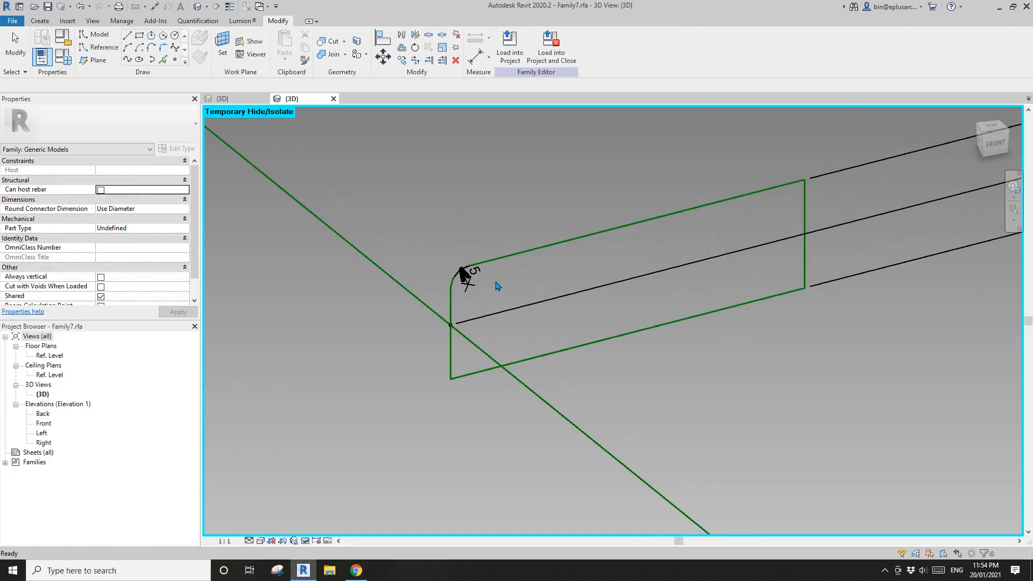
Label the upper fillet's radius dimension with a new type family parameter named R2
click(467, 285)
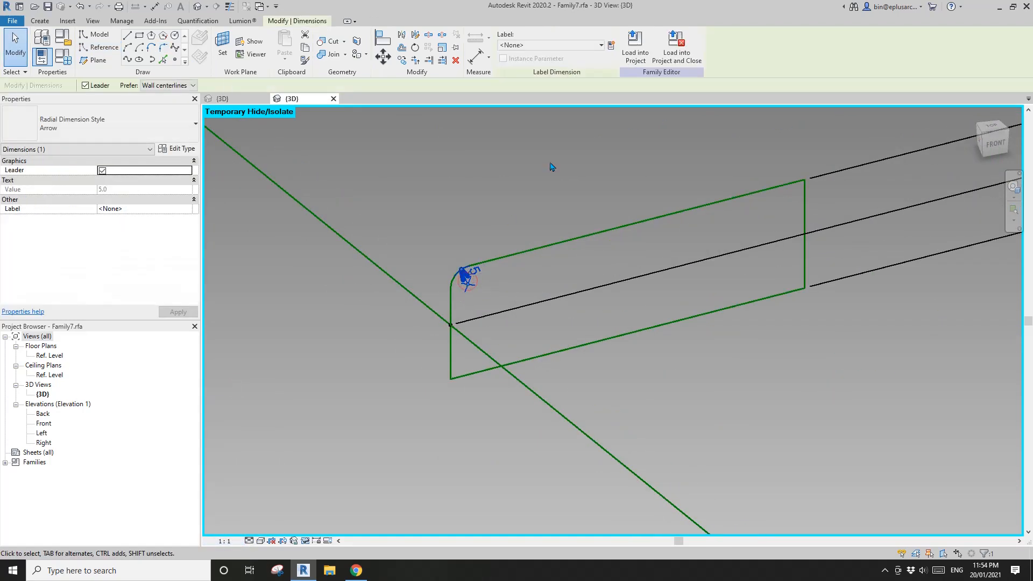
click(610, 47)
text(R2)
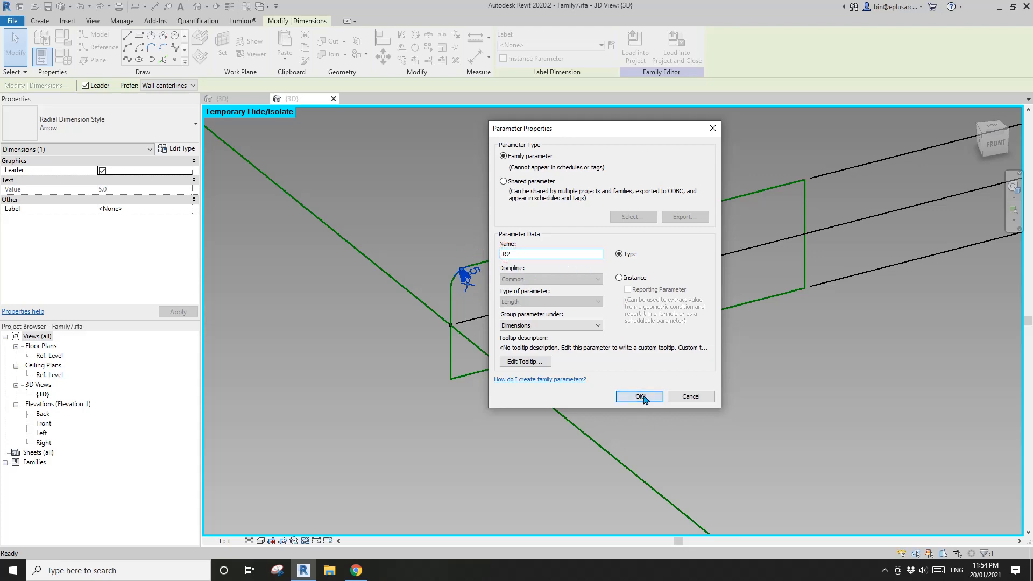
click(644, 397)
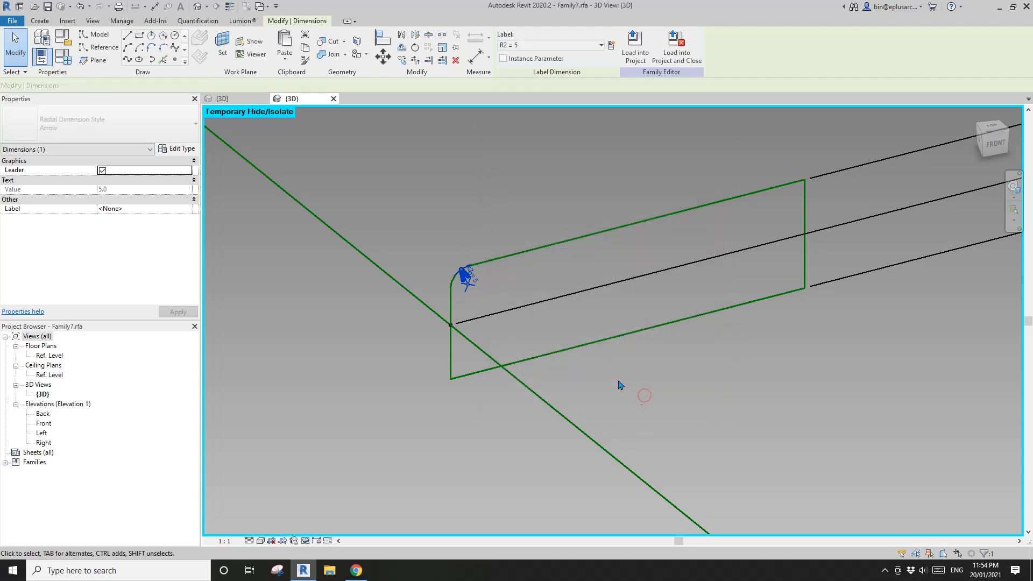
middle_drag(491, 344, 529, 317)
click(526, 318)
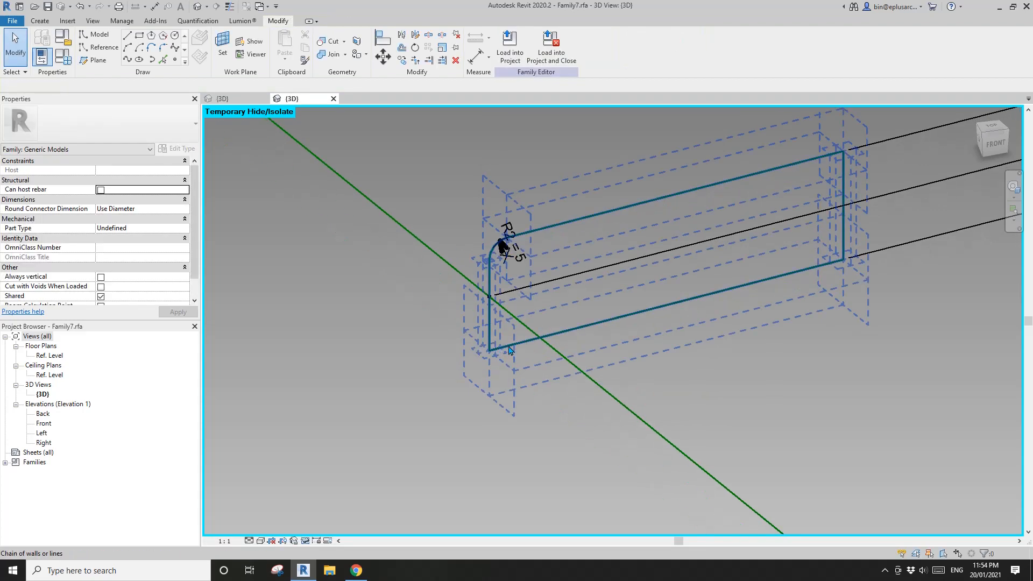
Fillet the rectangle's lower corner nearest the reference point with a freely placed radius of about 8.8 mm
click(163, 49)
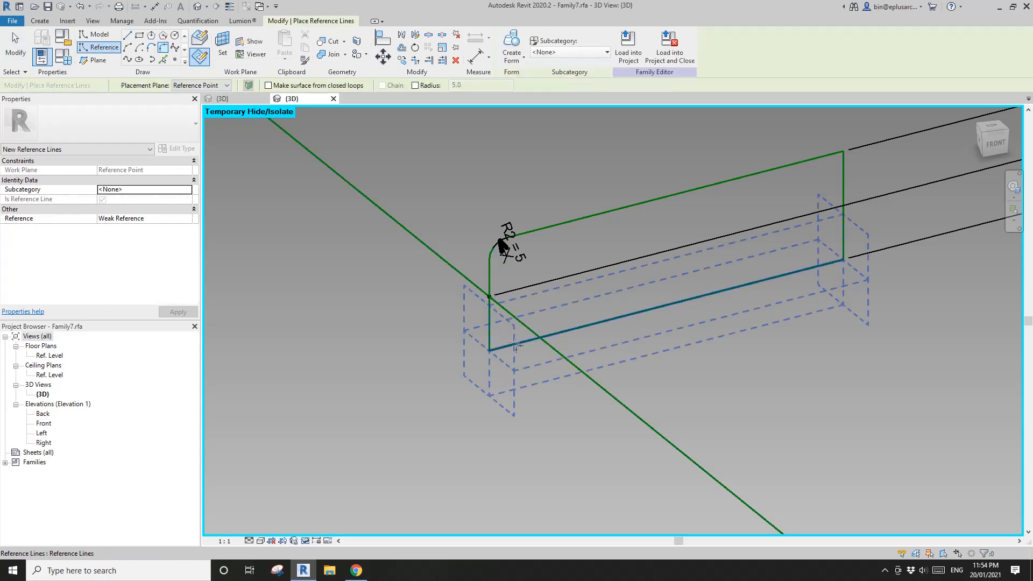
click(489, 331)
click(511, 343)
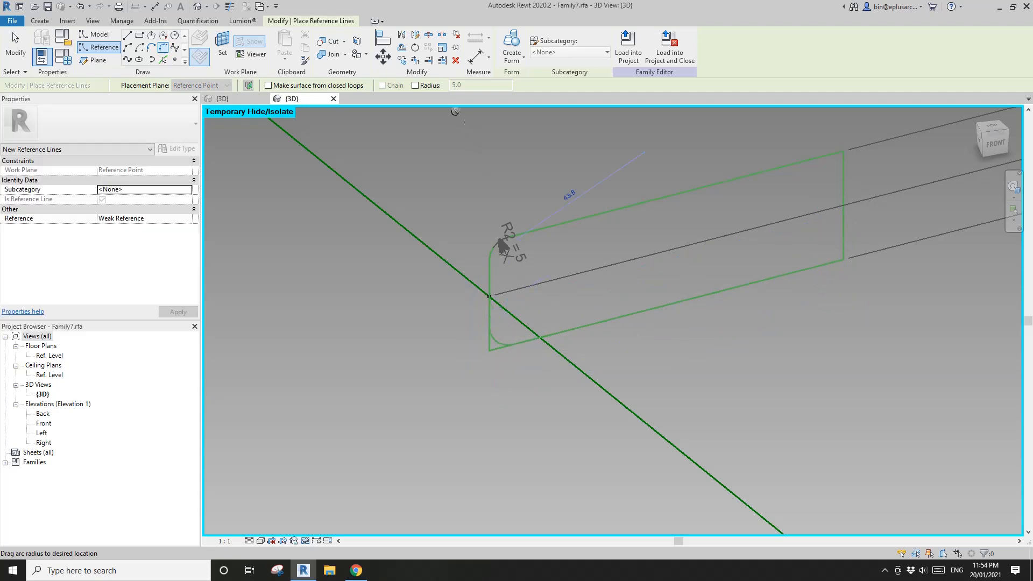
scroll(513, 361, up, 4)
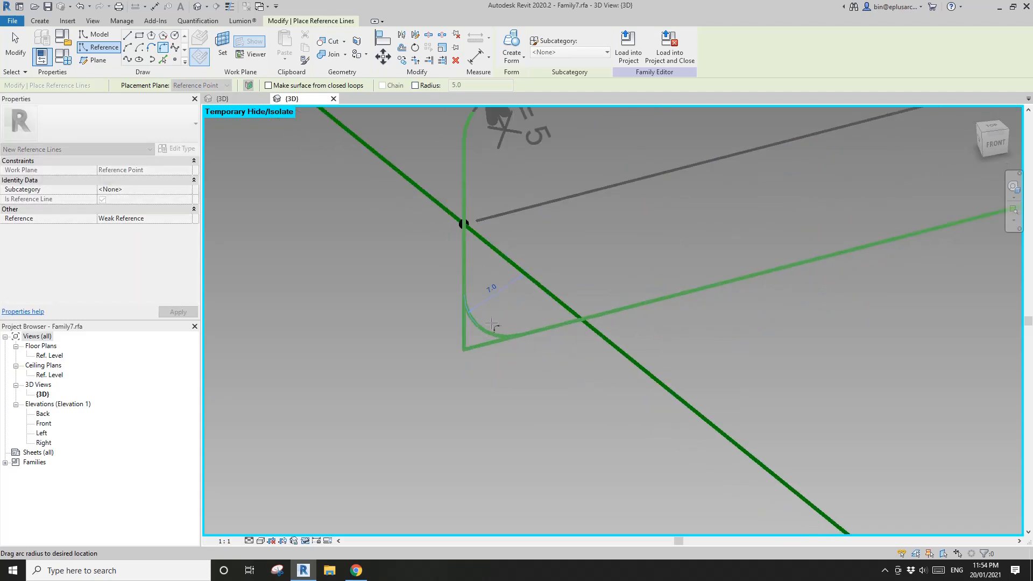
click(492, 329)
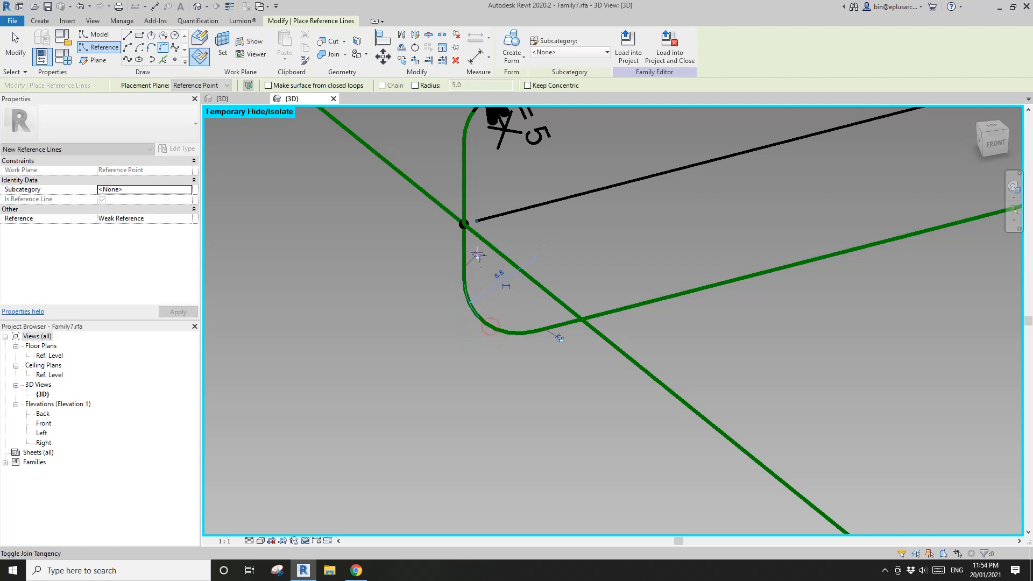
Make the lower fillet's radius dimension permanent and label it with the existing R2 parameter
click(506, 286)
click(499, 298)
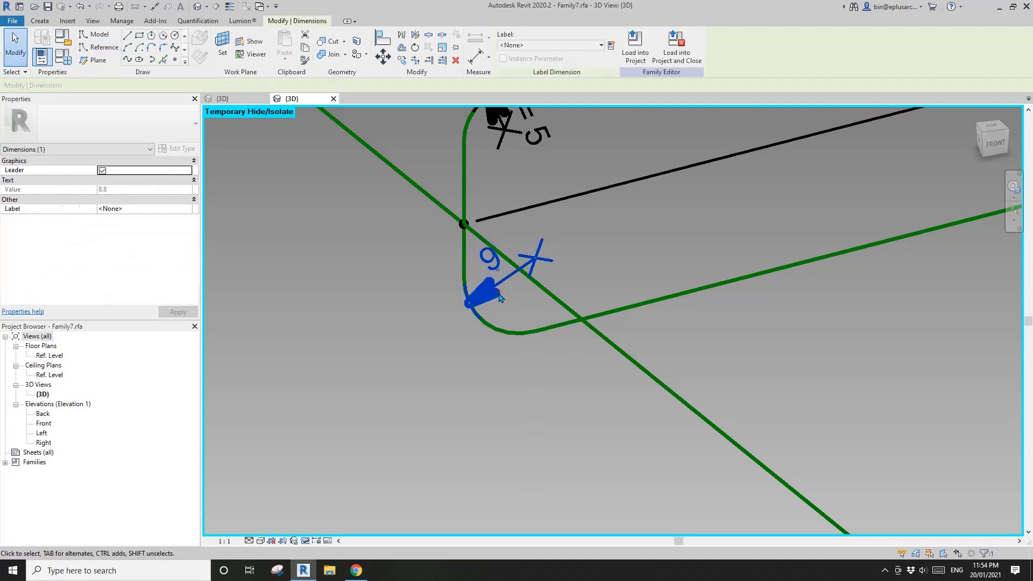
click(519, 46)
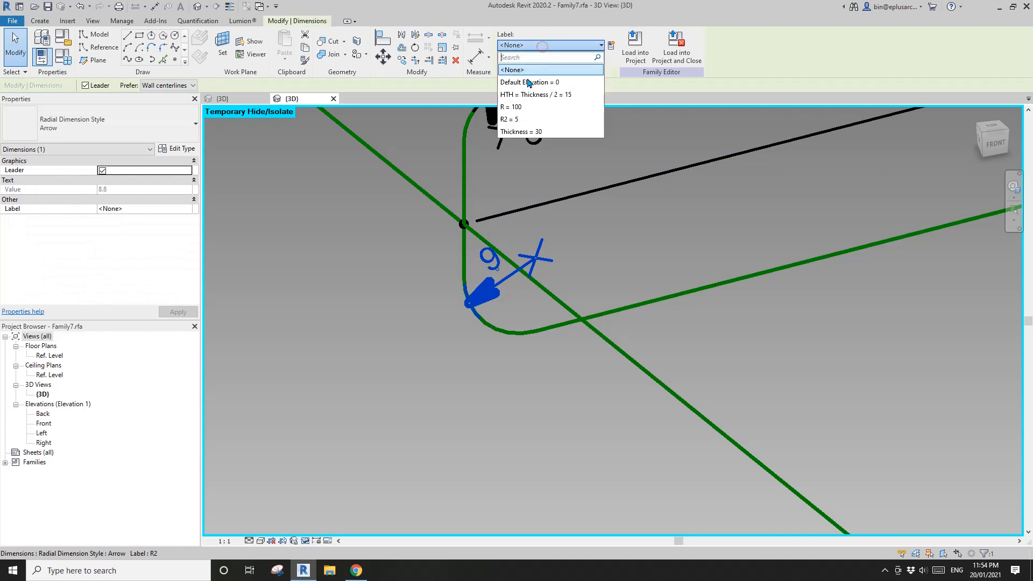
click(514, 119)
scroll(627, 236, up, 1)
click(617, 291)
scroll(559, 314, down, 3)
middle_drag(551, 309, 519, 350)
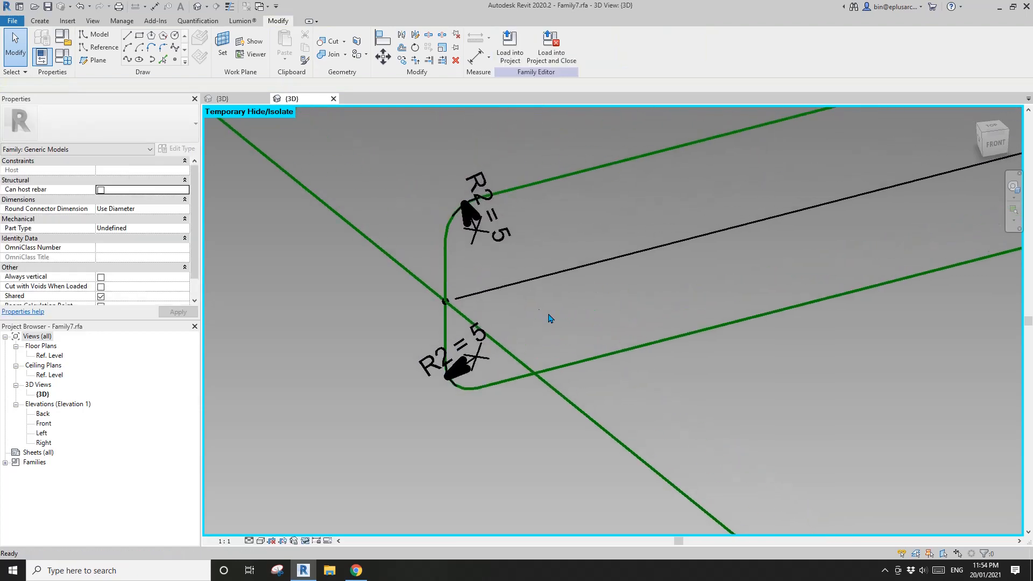
Move the profile's far vertical side toward the reference point to make the profile about 28 mm deep
scroll(518, 323, down, 4)
middle_drag(717, 272, 687, 272)
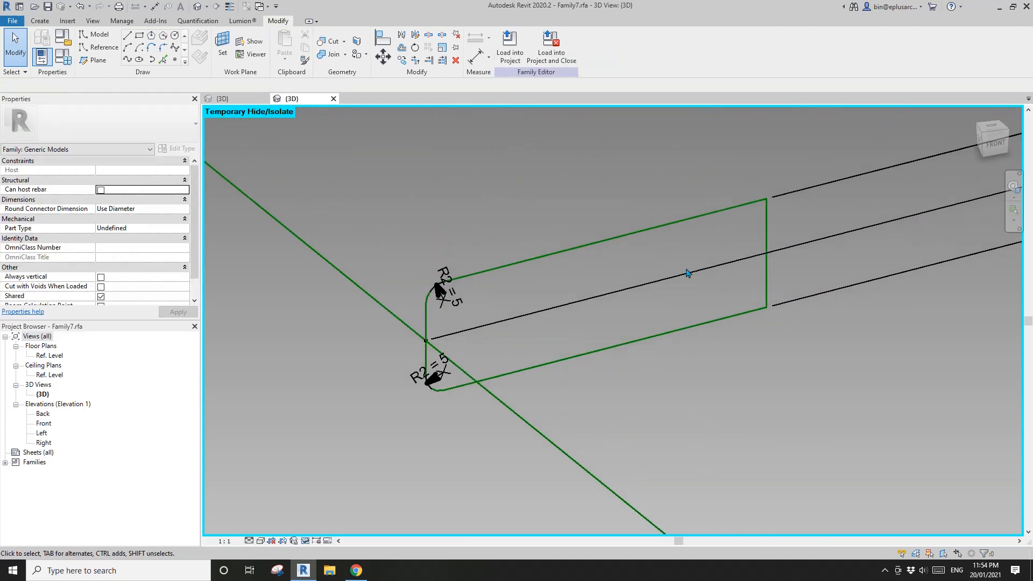
key(Tab)
click(768, 233)
key(Escape)
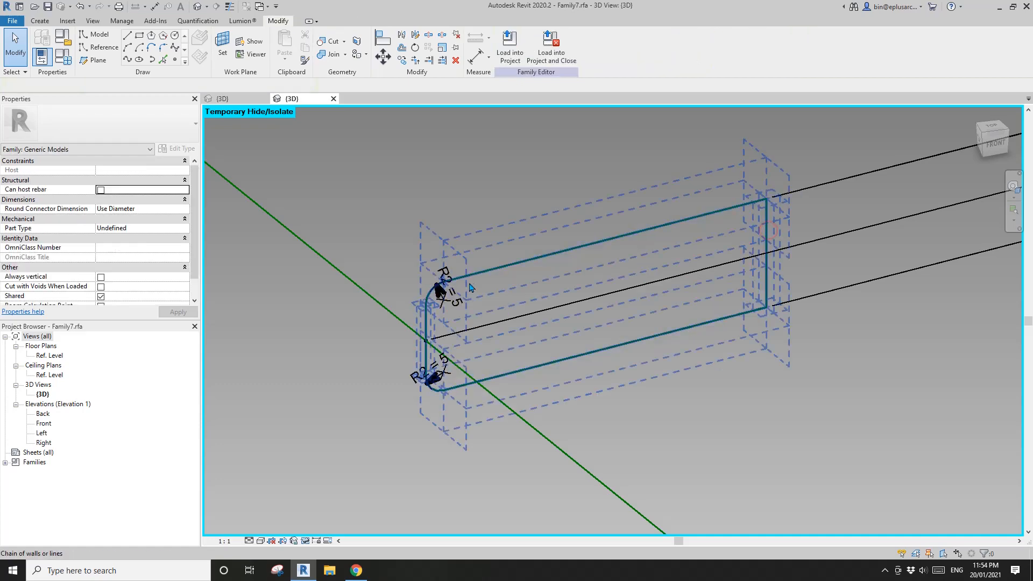
key(Tab)
scroll(664, 270, down, 1)
middle_drag(647, 273, 619, 286)
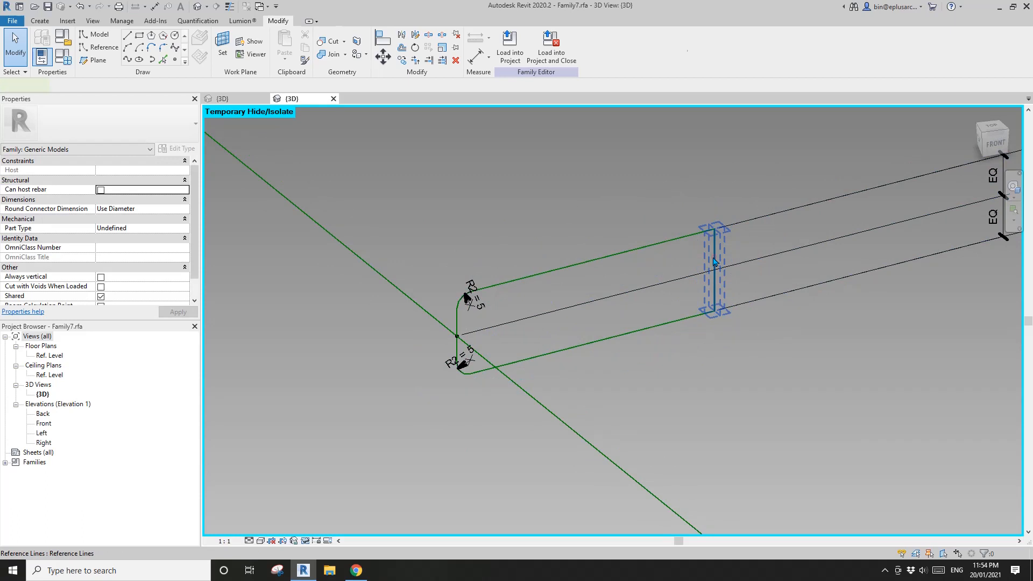
click(714, 262)
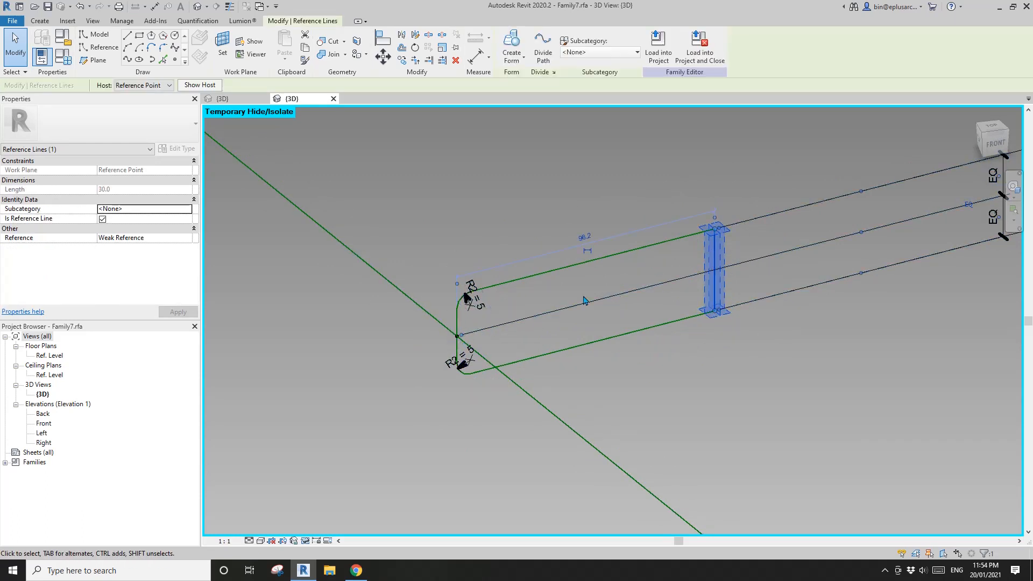
scroll(546, 317, up, 2)
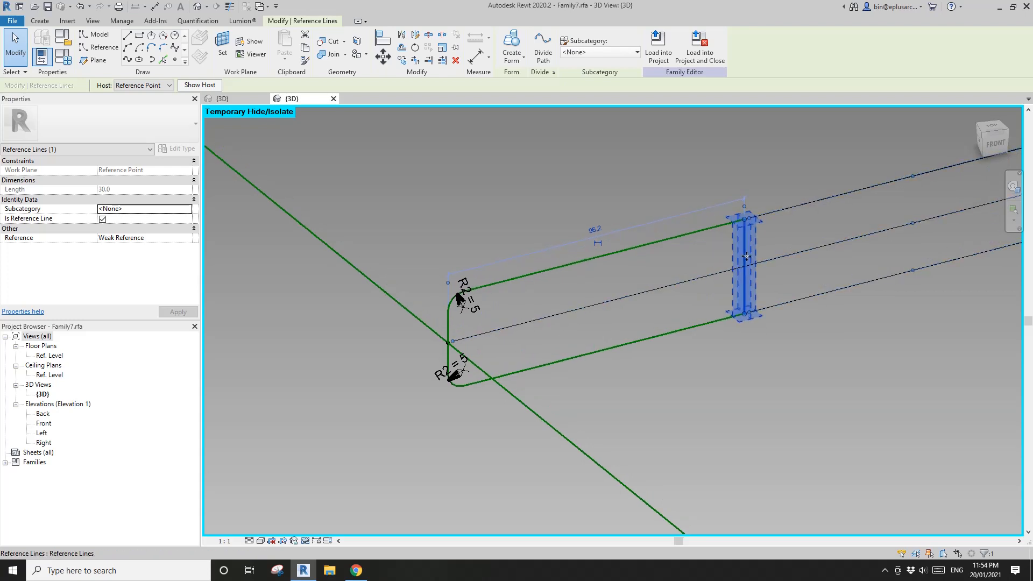
drag(746, 256, 484, 317)
drag(509, 312, 535, 304)
scroll(535, 304, up, 3)
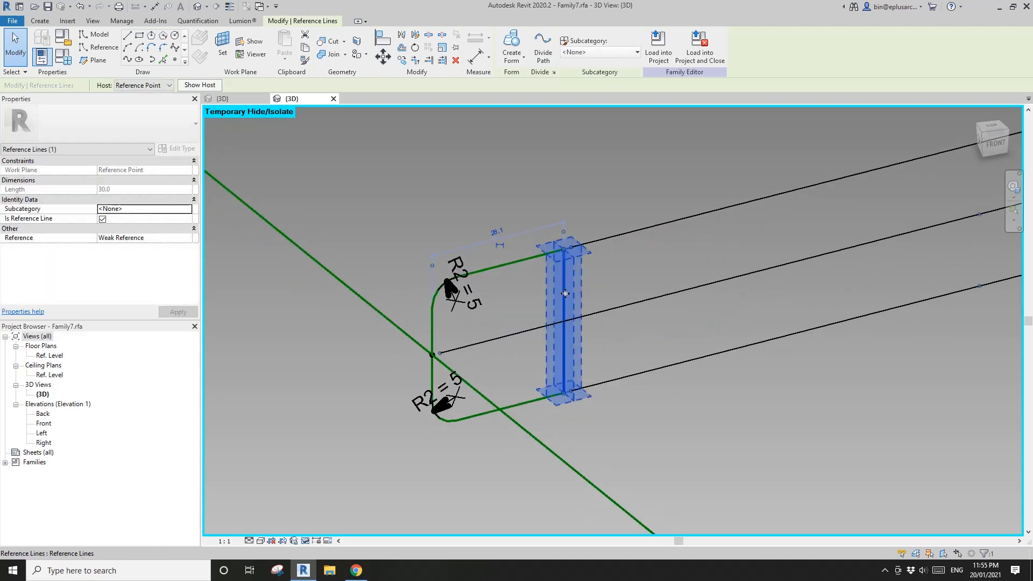
Make the temporary dimension between the profile's vertical sides permanent and place it higher above the profile
click(499, 247)
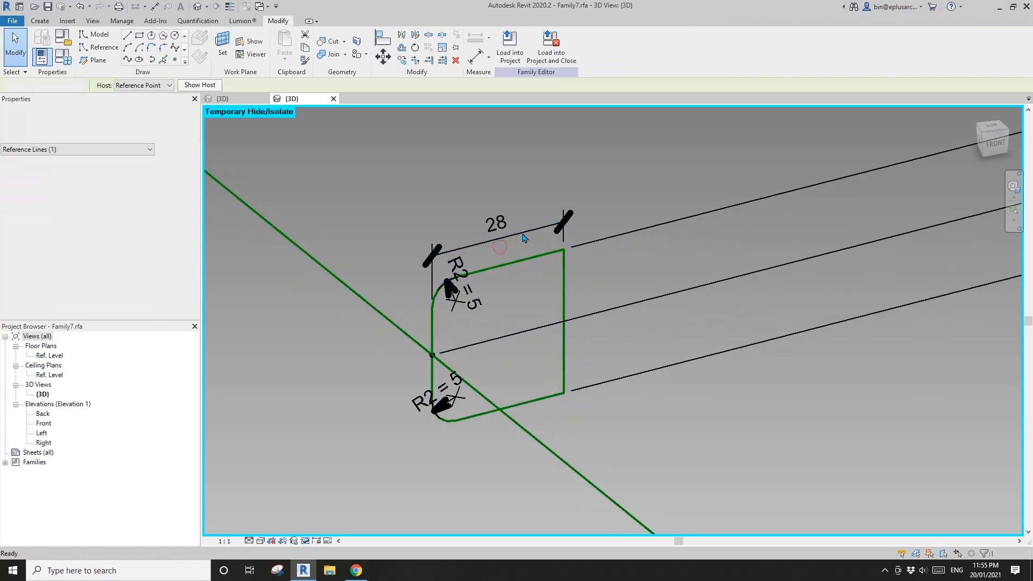
drag(524, 238, 522, 161)
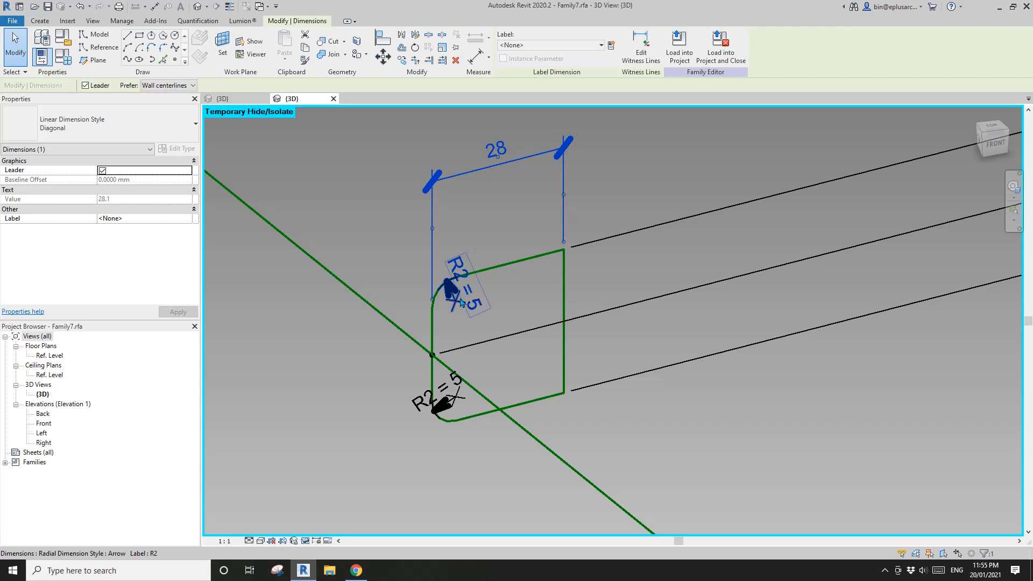
middle_drag(463, 305, 467, 305)
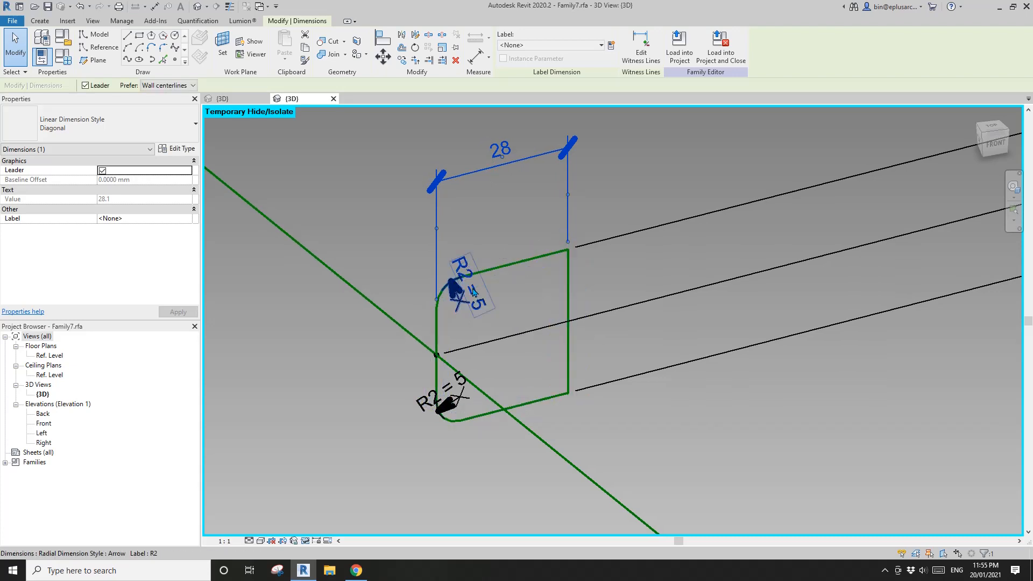
scroll(501, 295, down, 1)
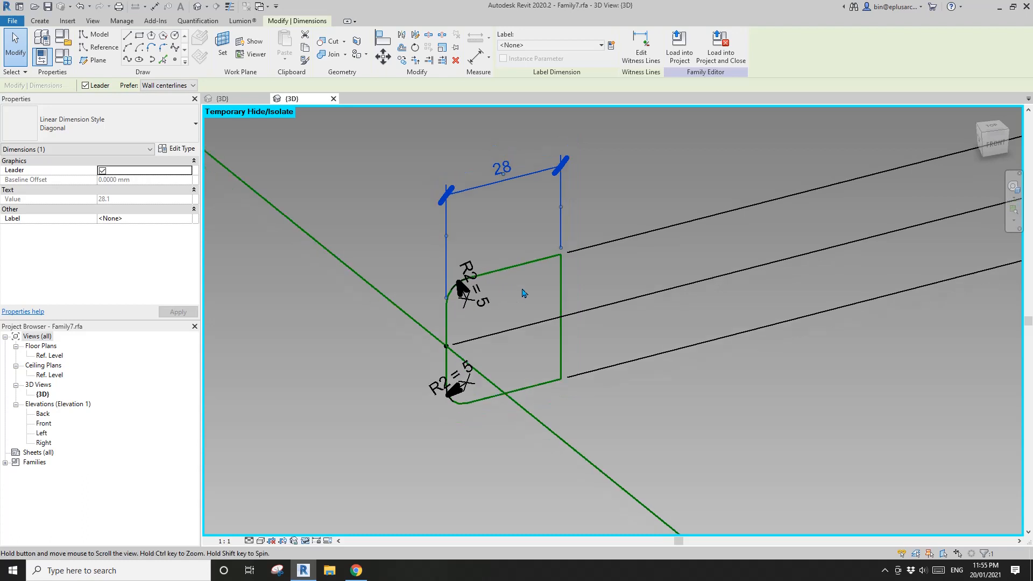
middle_drag(523, 290, 587, 306)
Label the profile's depth dimension with a new type family parameter named Profile Depth
click(529, 290)
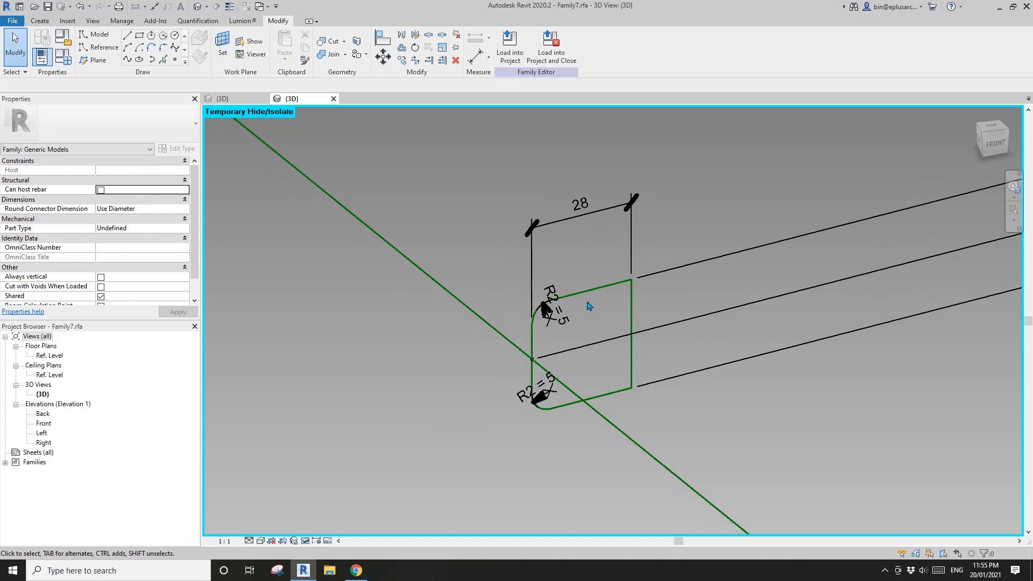
click(531, 264)
click(611, 47)
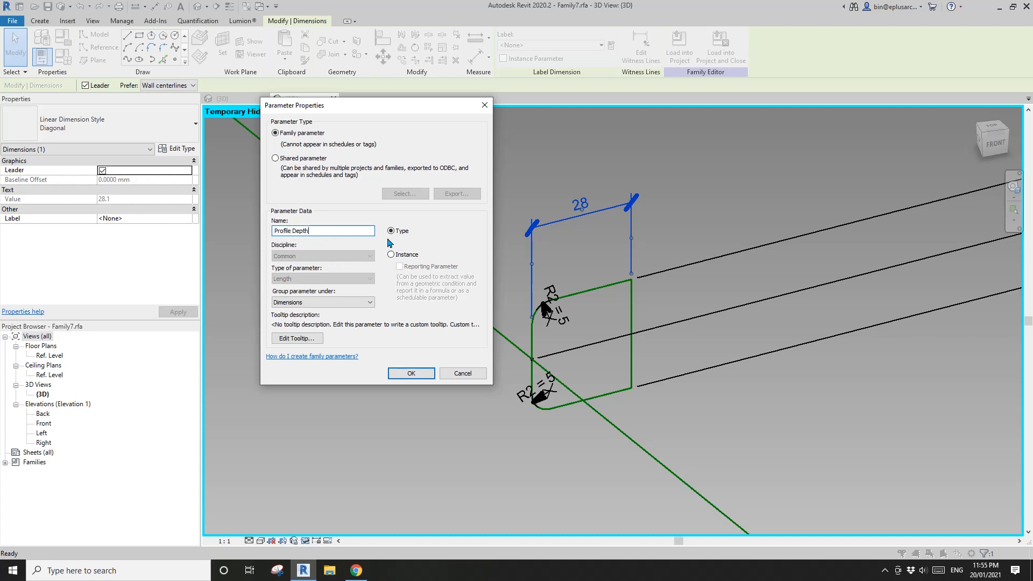
click(411, 373)
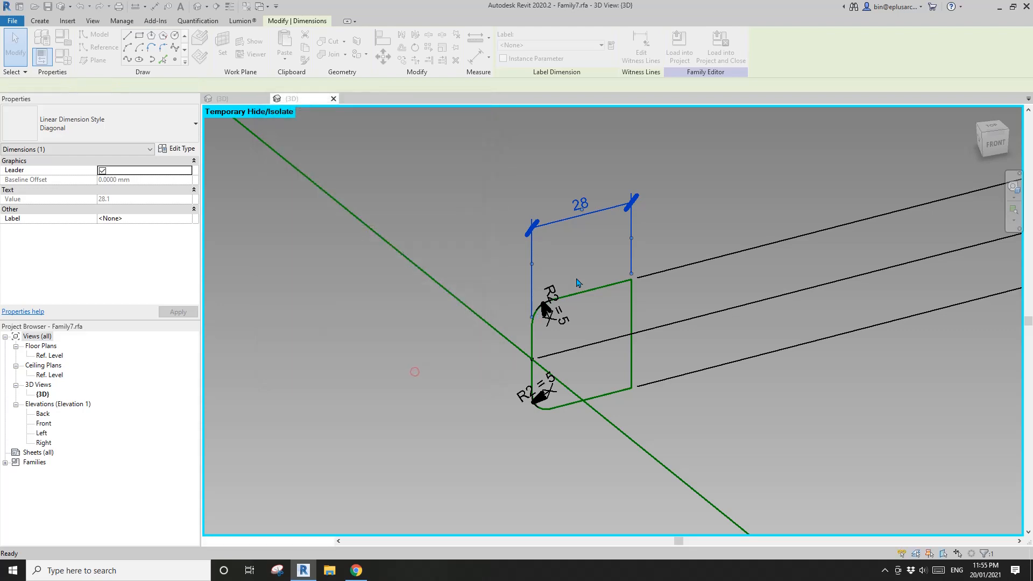
Give the Profile Depth parameter the formula R2 * 2 in the family types and apply it
click(70, 62)
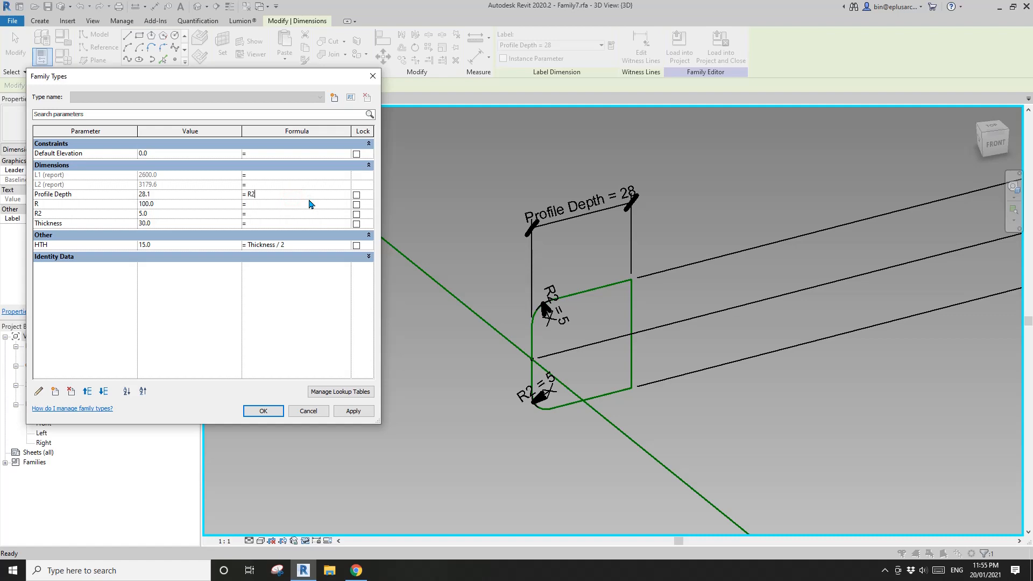
click(353, 411)
click(263, 411)
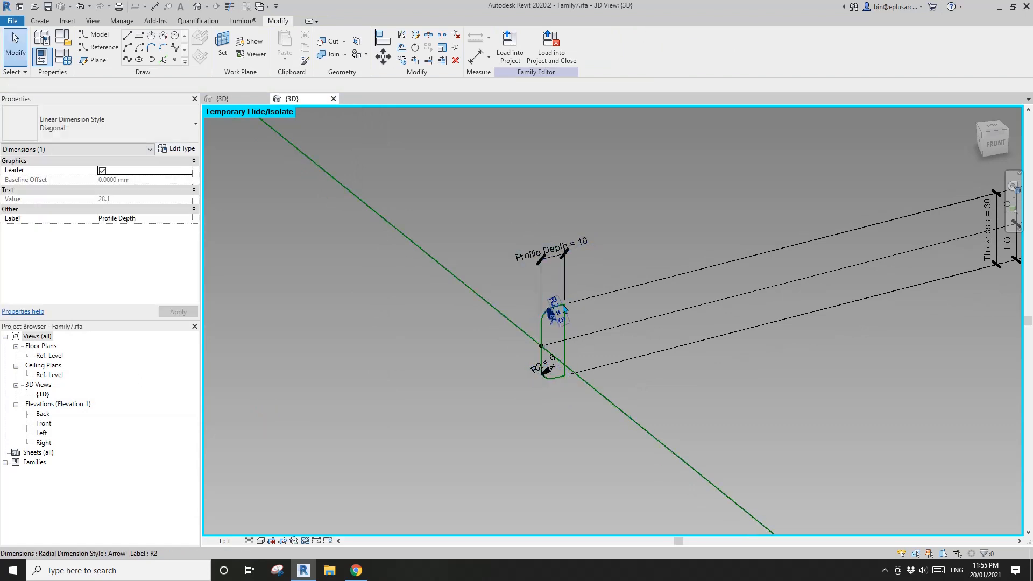
key(Escape)
scroll(550, 315, down, 4)
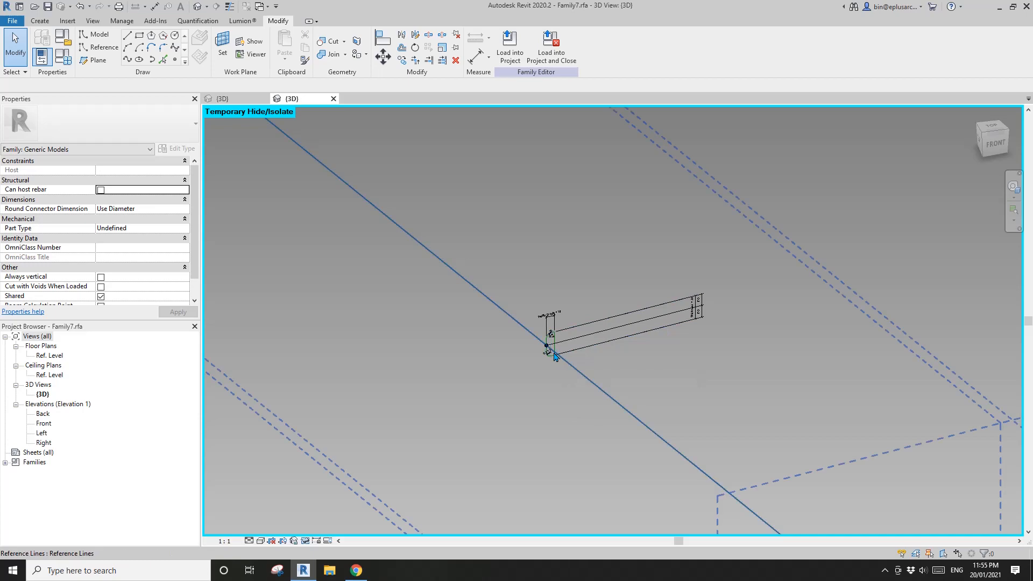
scroll(554, 351, up, 4)
scroll(554, 351, down, 3)
scroll(554, 351, down, 3)
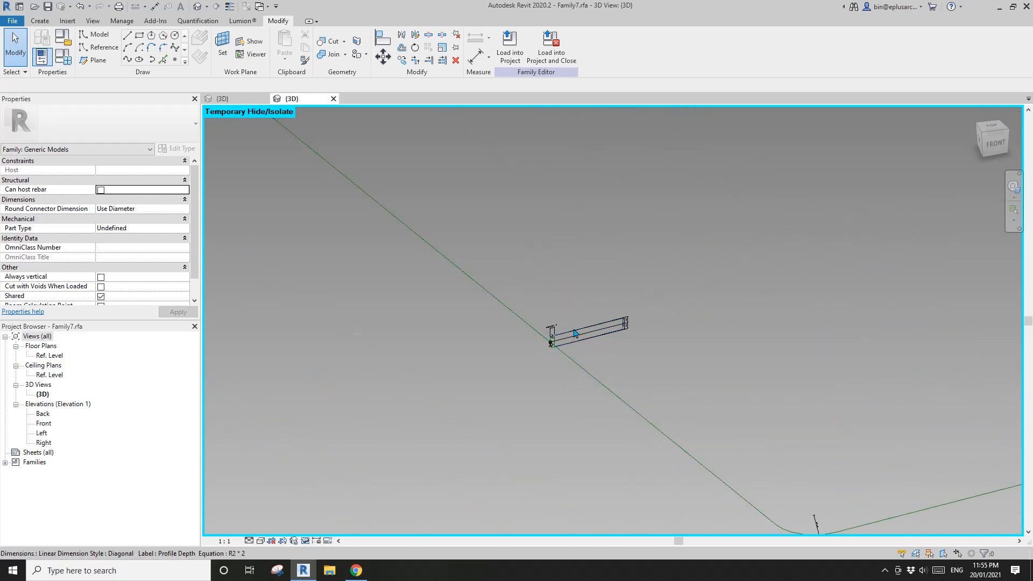
scroll(607, 342, down, 2)
scroll(534, 345, up, 5)
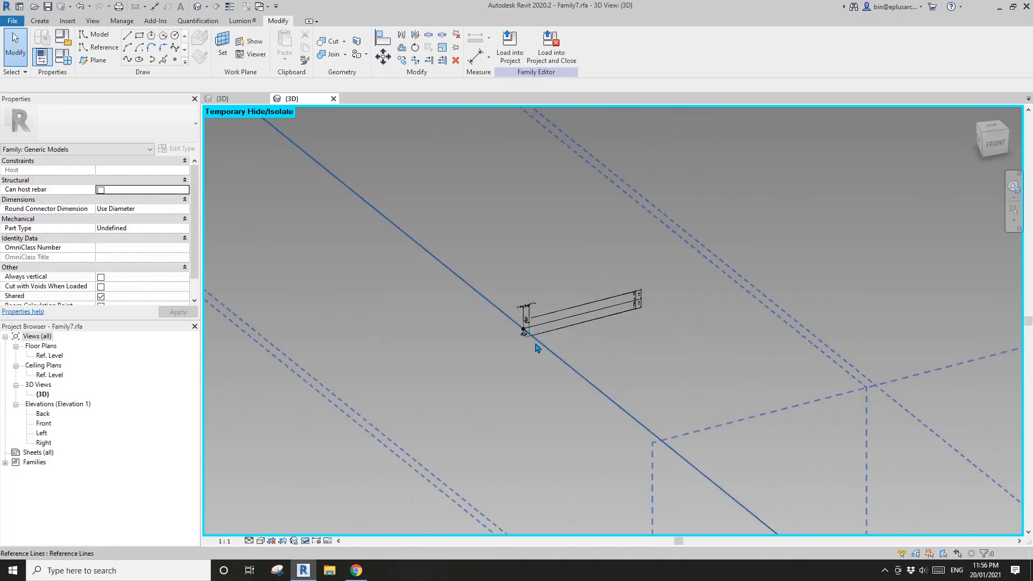
key(Tab)
click(542, 316)
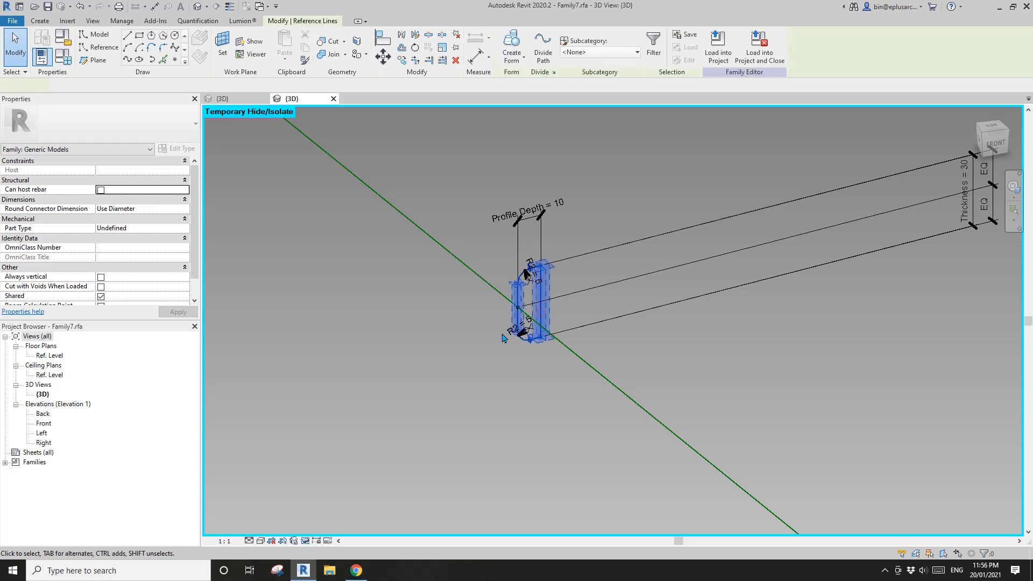
ctrl+click(619, 395)
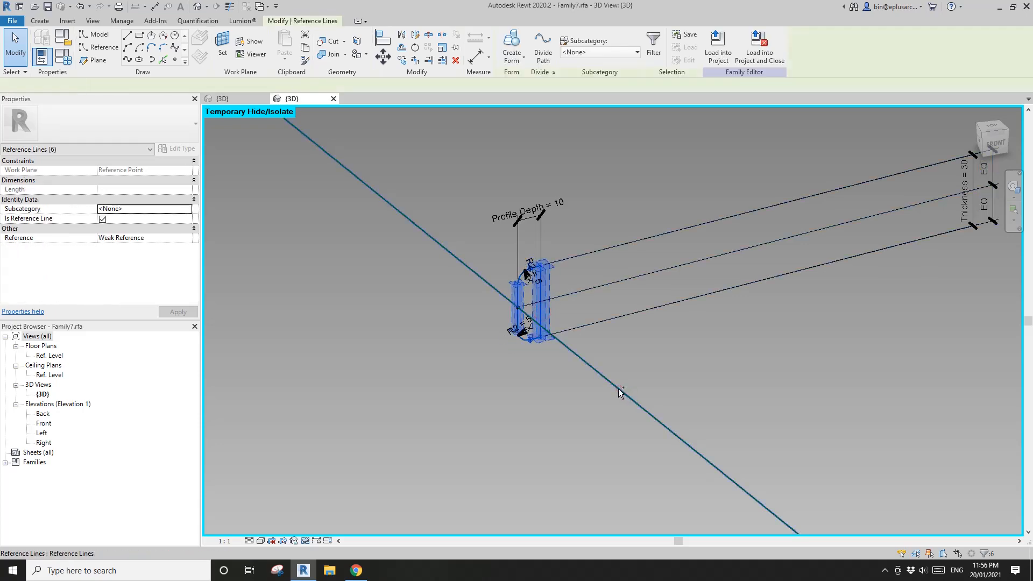
scroll(619, 395, up, 5)
ctrl+click(597, 417)
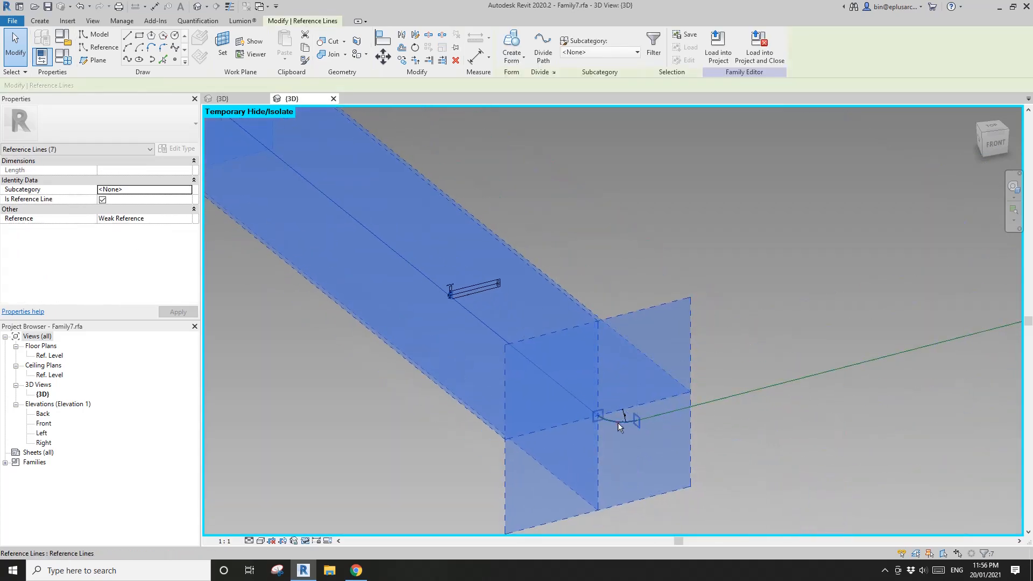
scroll(598, 414, down, 5)
key(Escape)
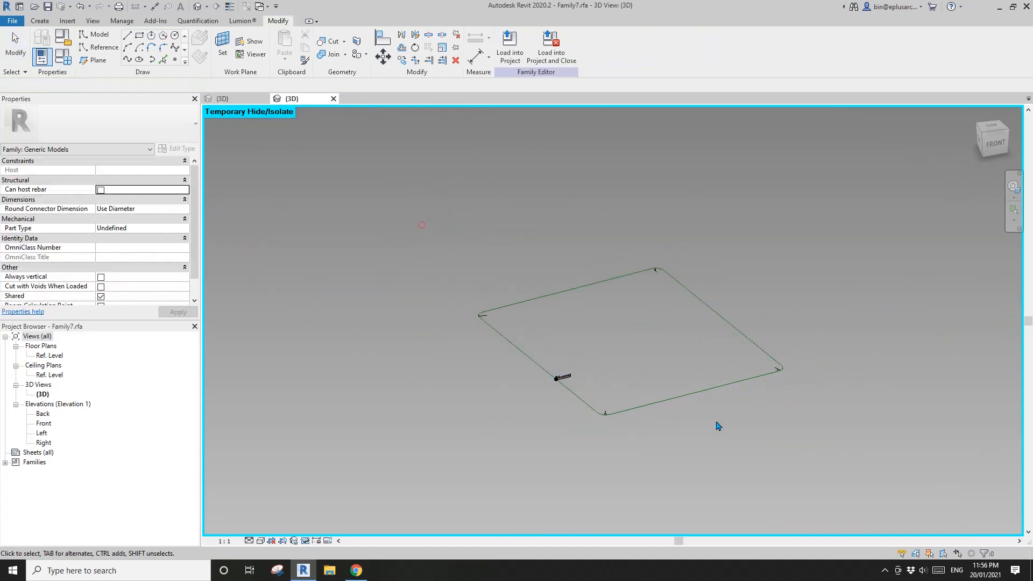
Create a form from the profile and rounded outline, filtering dimensions and reference points out of the selection to keep only reference lines
drag(396, 227, 817, 474)
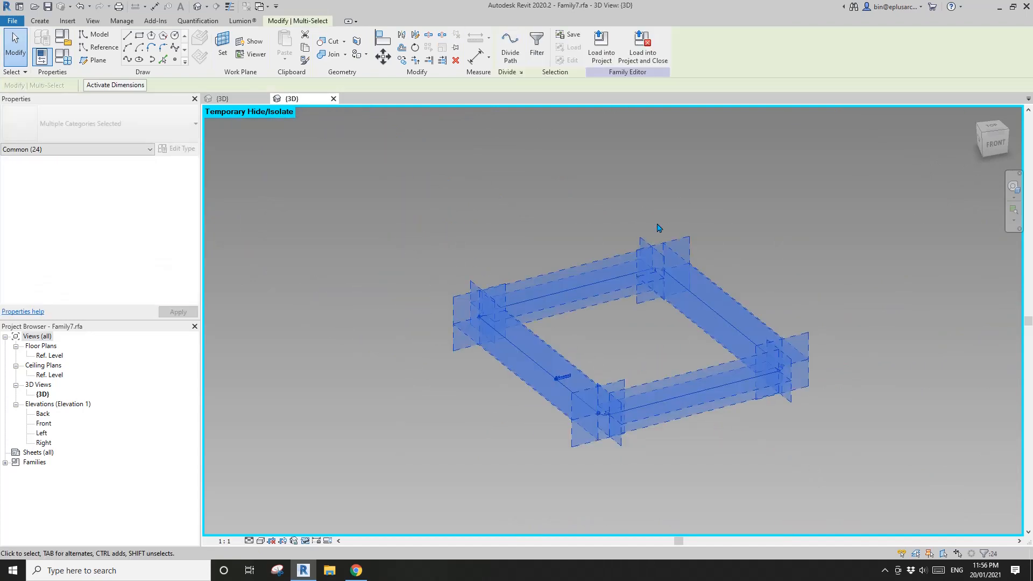
click(537, 52)
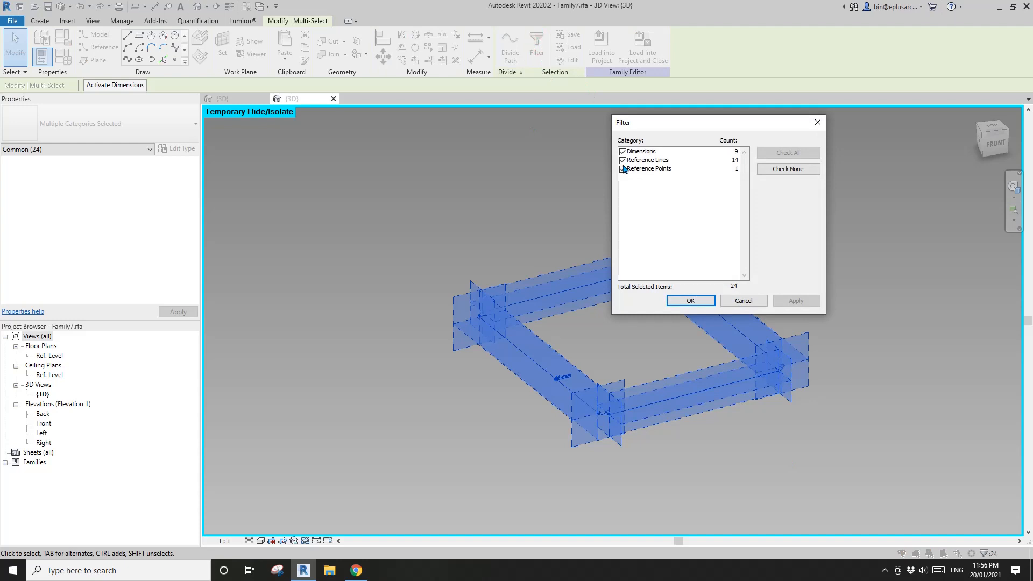
click(623, 169)
click(624, 152)
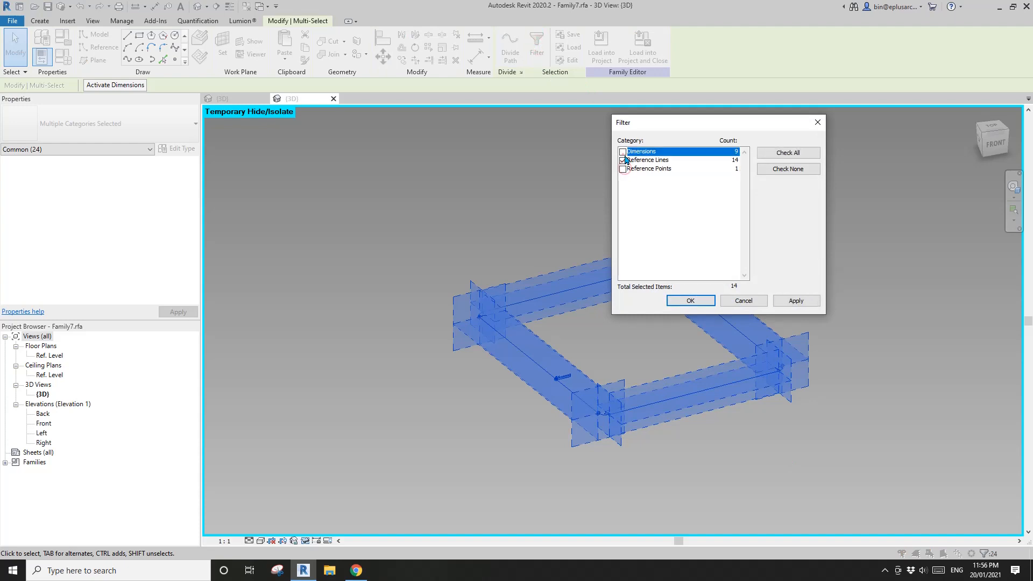
click(691, 303)
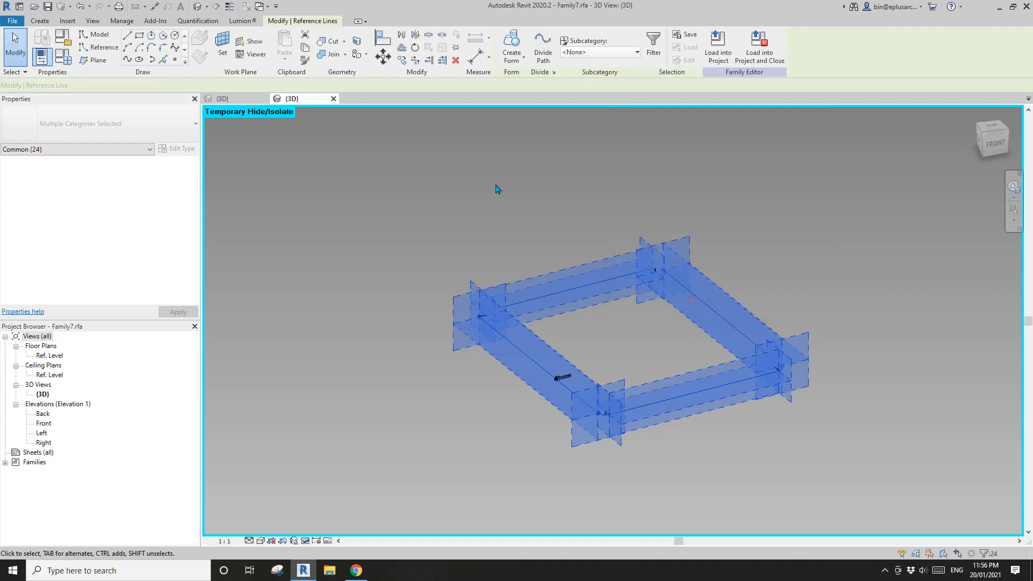
click(519, 40)
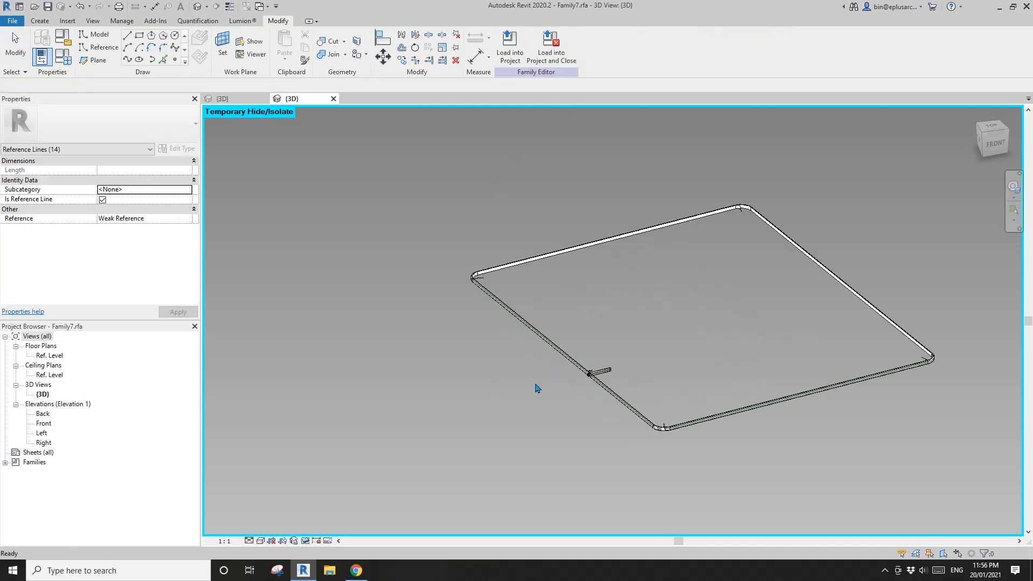
Examine the swept form at the rounded corner and around the dimensioned profile
scroll(536, 379, up, 6)
scroll(615, 463, down, 5)
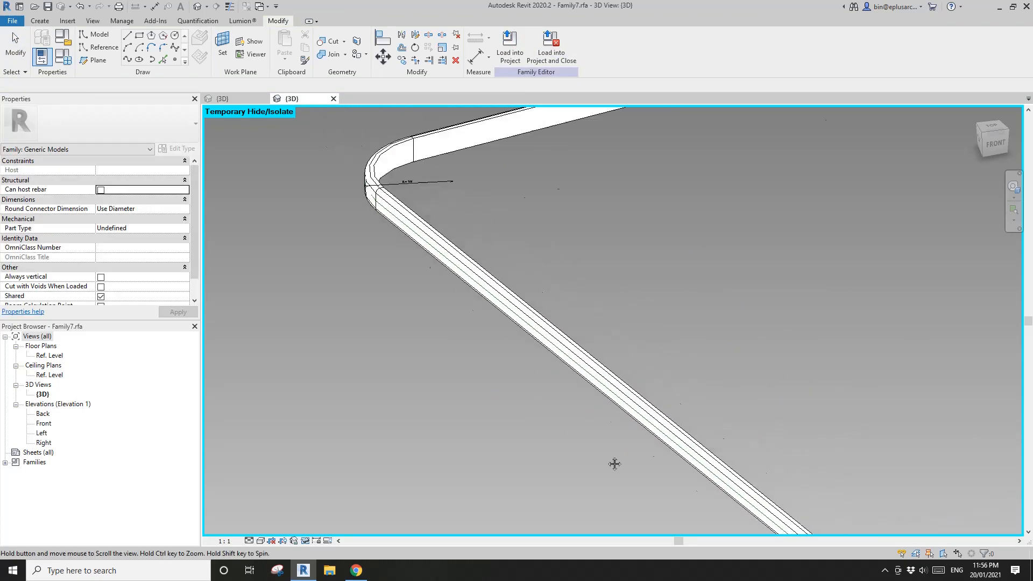
scroll(534, 306, up, 2)
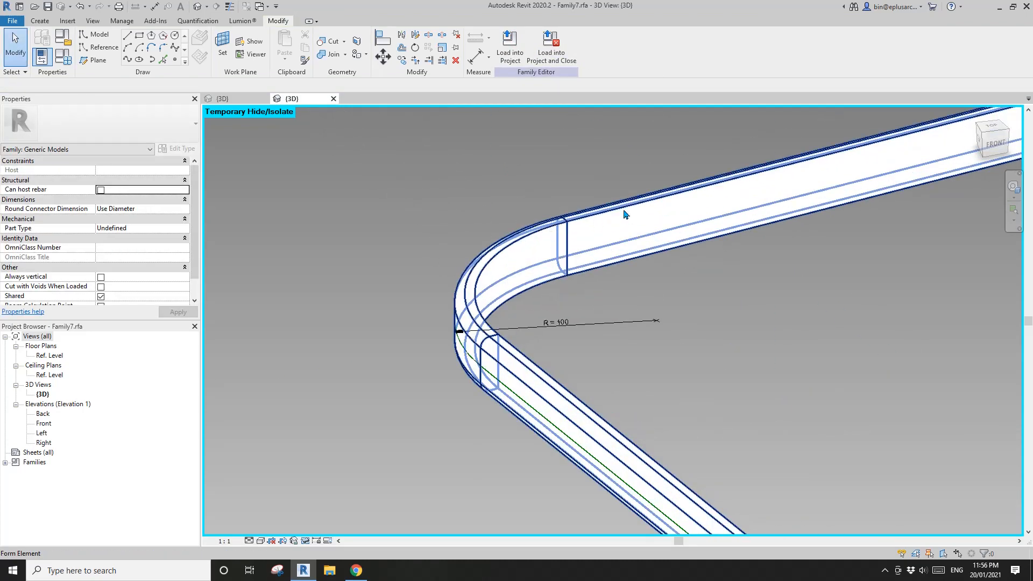
key(Escape)
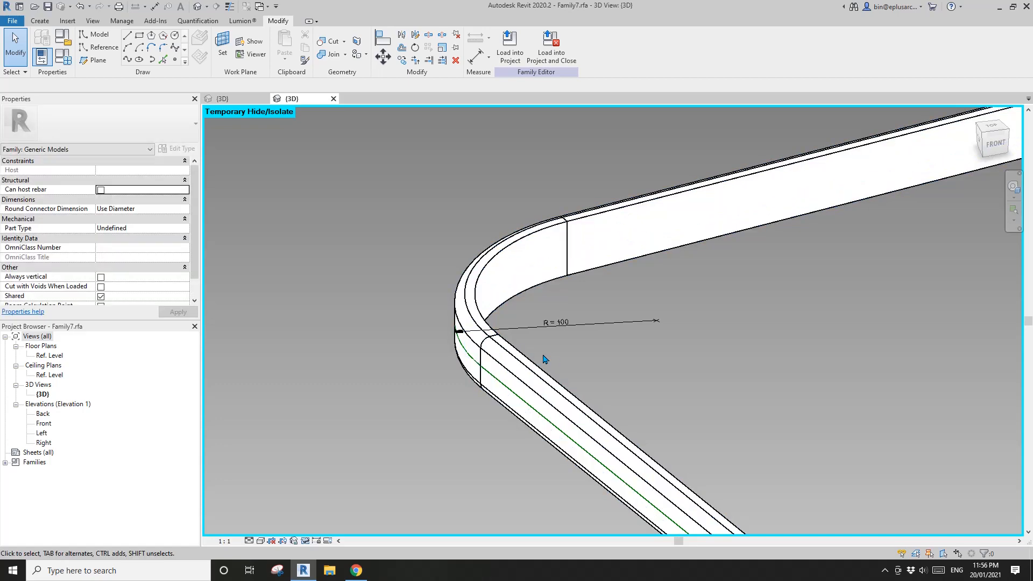
scroll(548, 345, down, 6)
scroll(556, 326, down, 1)
middle_drag(627, 355, 568, 361)
scroll(572, 370, up, 7)
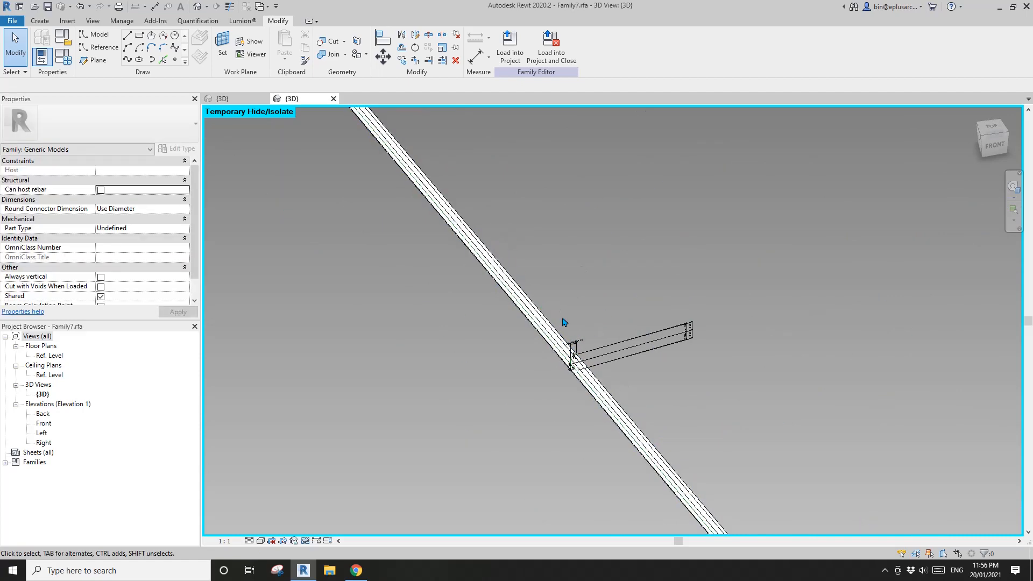
scroll(557, 336, down, 1)
middle_drag(578, 381, 518, 323)
scroll(517, 317, up, 6)
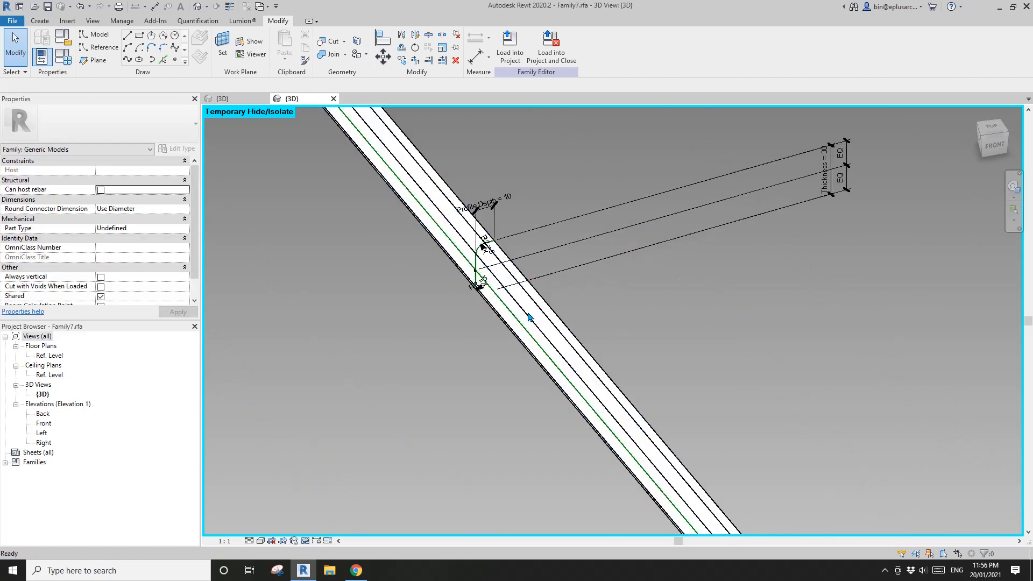
Delete the swept form, leaving the profile and outline reference lines in place
click(537, 321)
scroll(538, 323, down, 6)
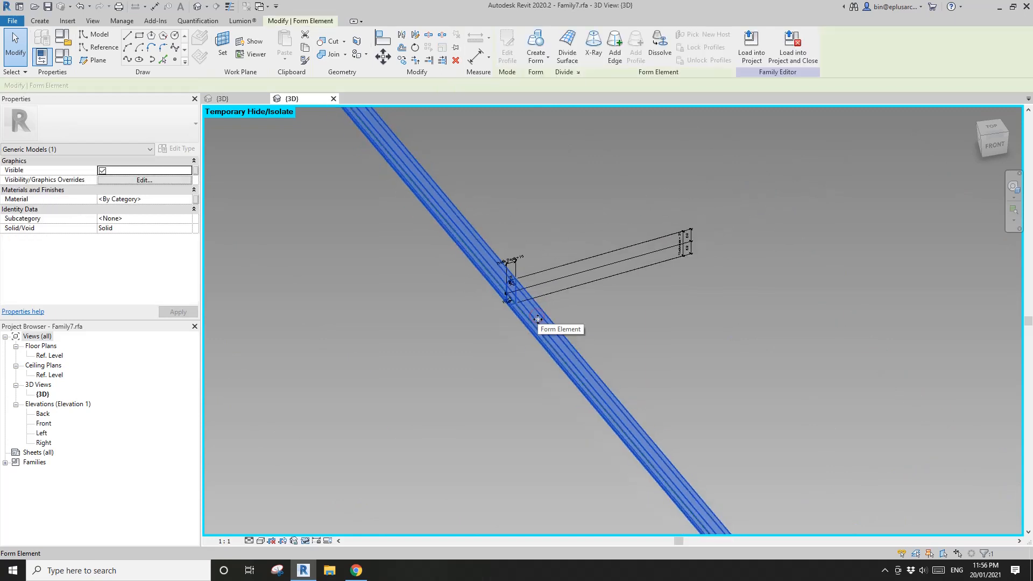
key(Delete)
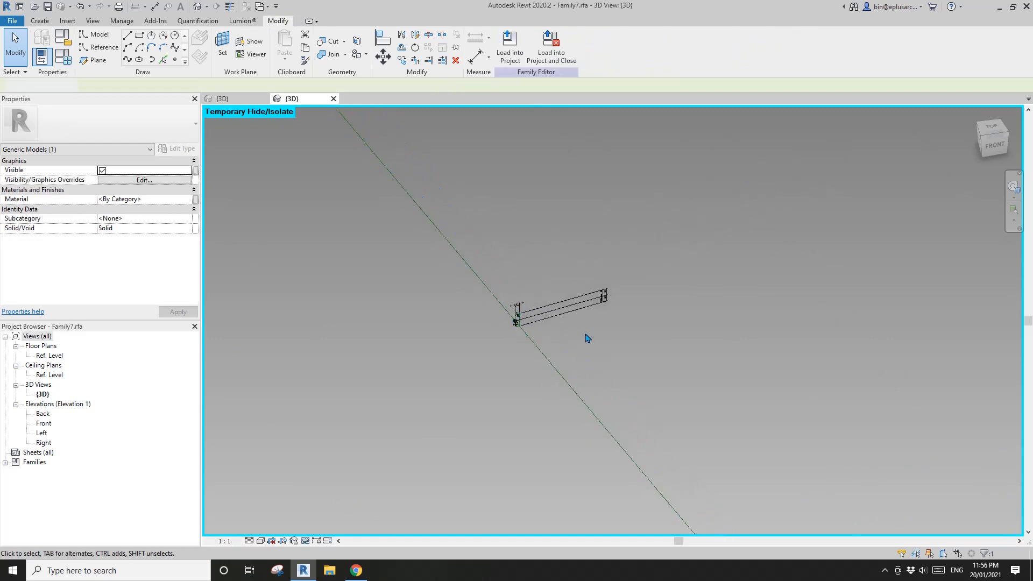
Set the work plane to the horizontal plane of the outline side that hosts the profile
scroll(586, 338, down, 3)
scroll(636, 293, down, 1)
mouse_move(636, 293)
shift+middle_down()
mouse_move(623, 351)
mouse_move(516, 218)
mouse_move(601, 231)
mouse_move(604, 260)
shift+middle_up()
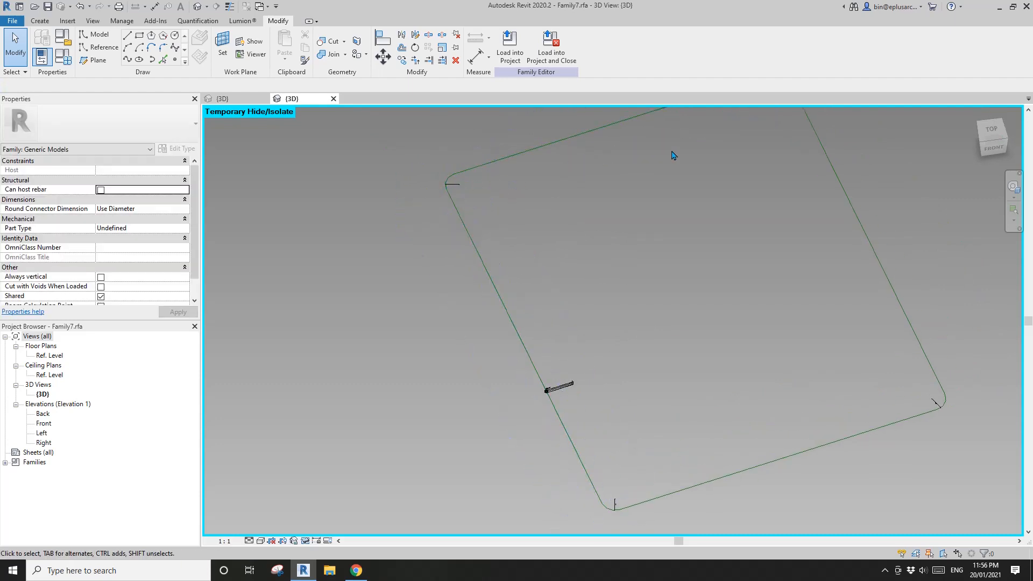
middle_drag(589, 231, 542, 211)
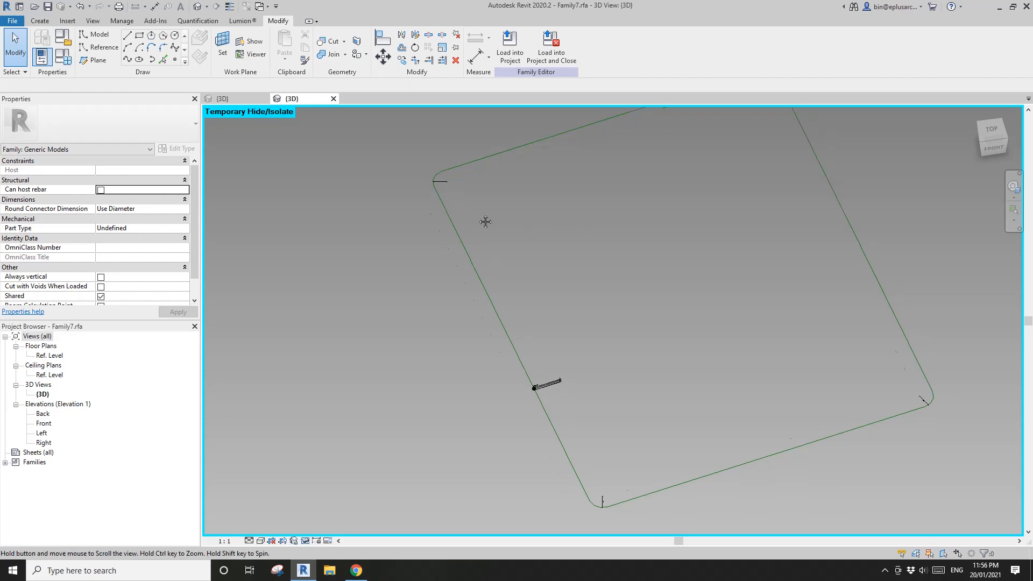
click(222, 45)
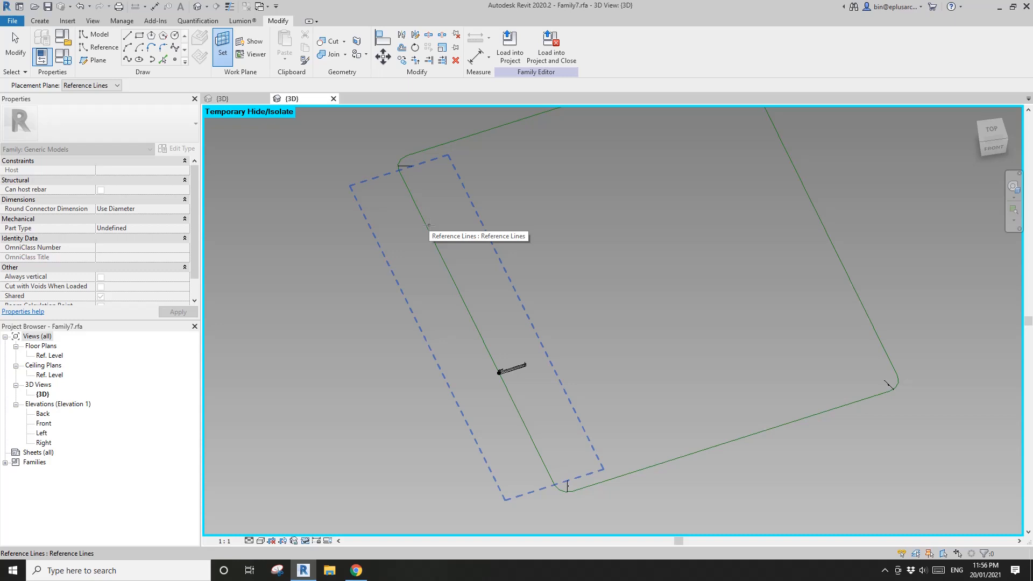
click(429, 224)
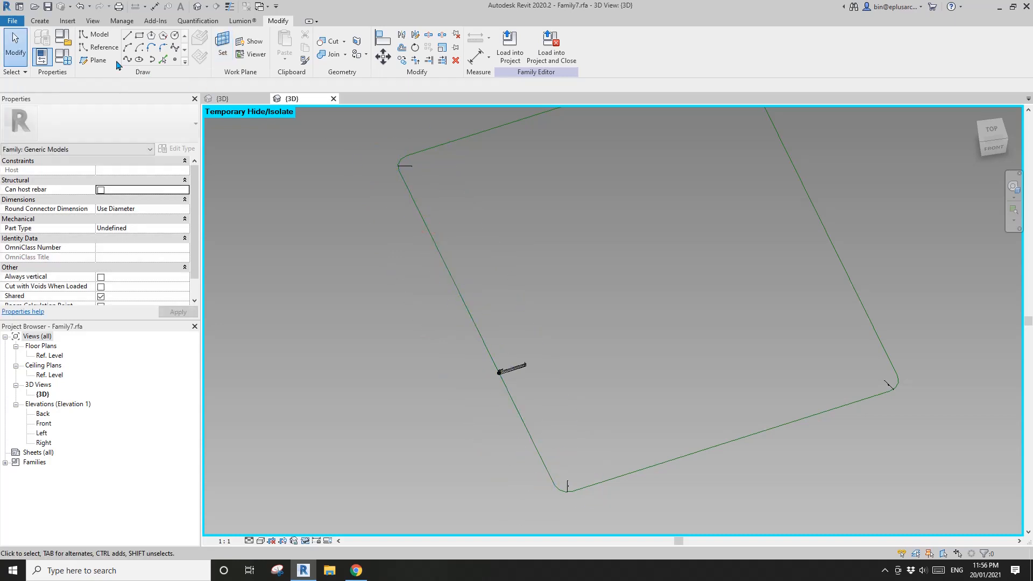
Create a reference line by picking the outline side that hosts the profile, offset 10 mm towards the inside
click(101, 50)
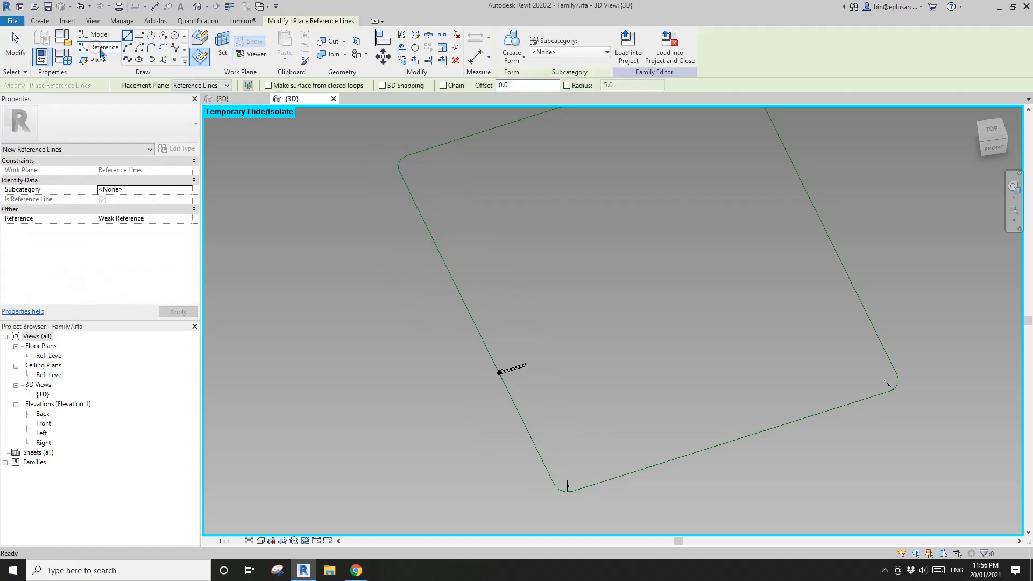
click(164, 62)
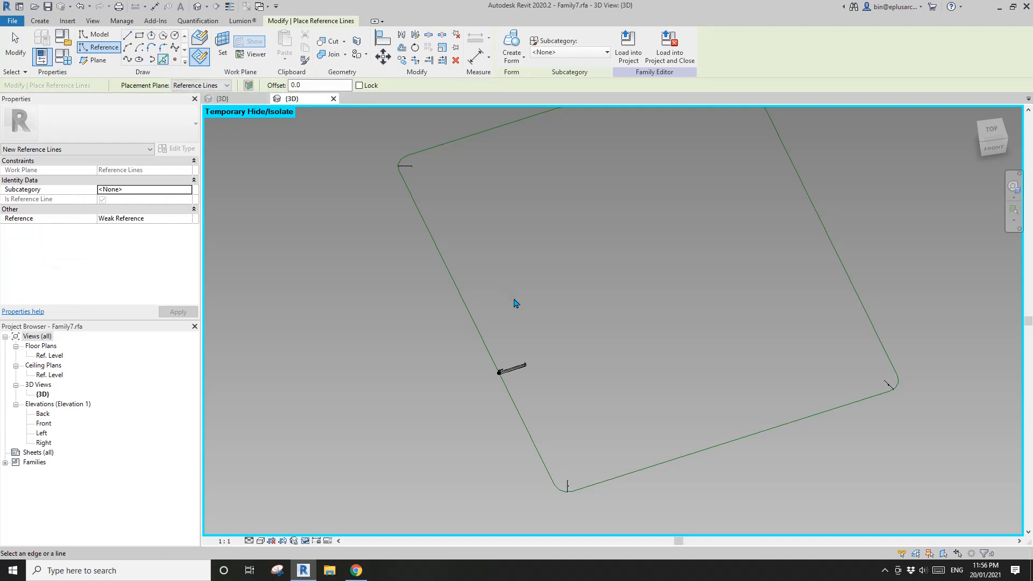
scroll(517, 363, up, 8)
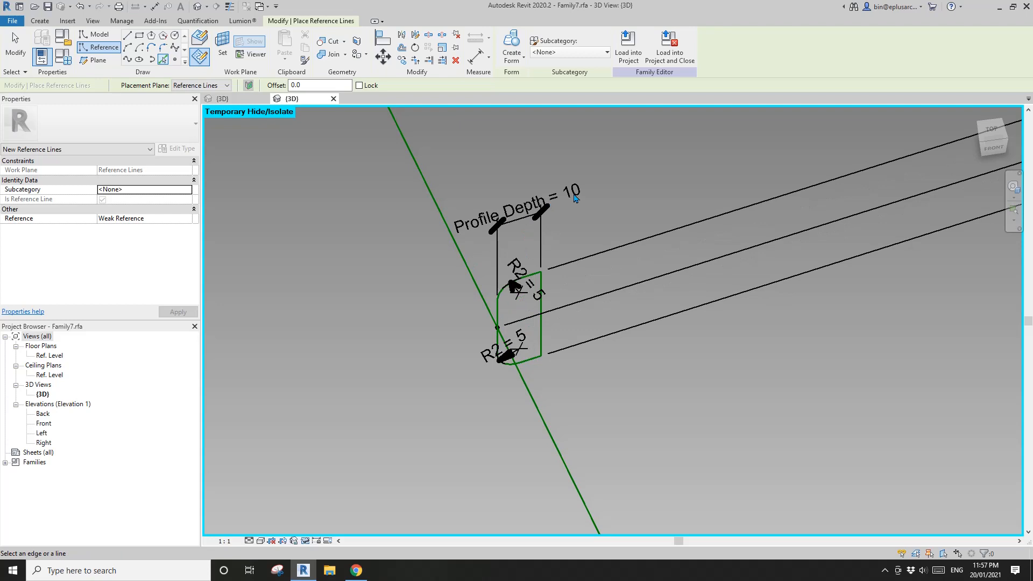
scroll(401, 358, down, 2)
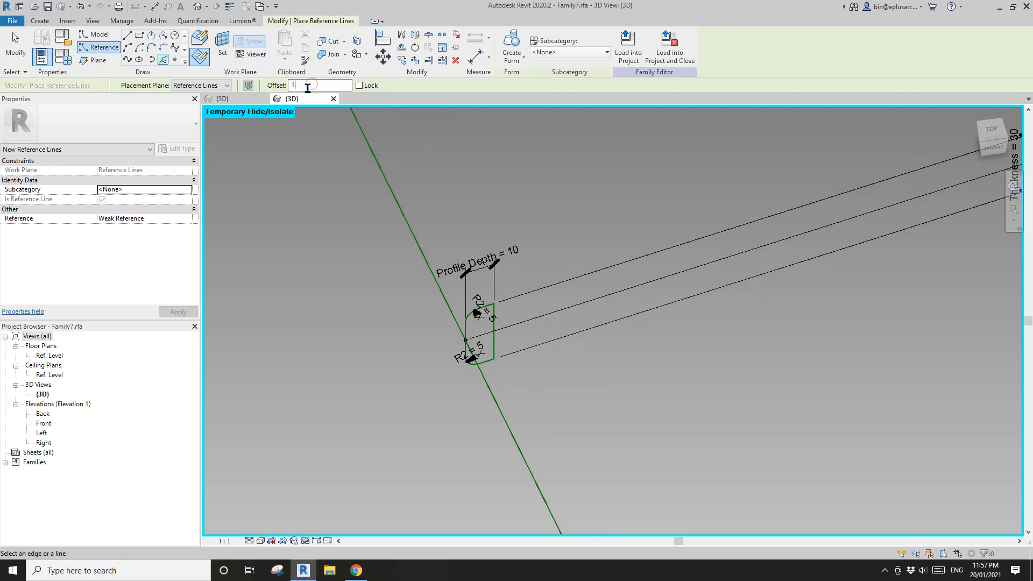
scroll(445, 192, down, 4)
middle_drag(476, 202, 487, 325)
scroll(454, 257, down, 1)
middle_drag(421, 211, 492, 388)
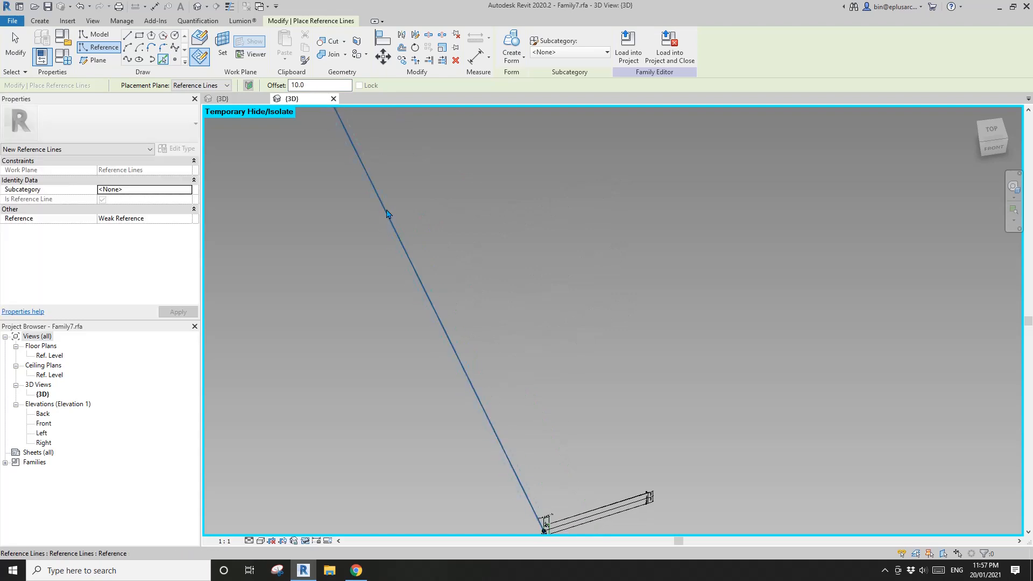
click(388, 221)
Add 10 mm inward offset reference lines for the outline's next rounded corner and its adjoining straight side
middle_drag(429, 339, 550, 451)
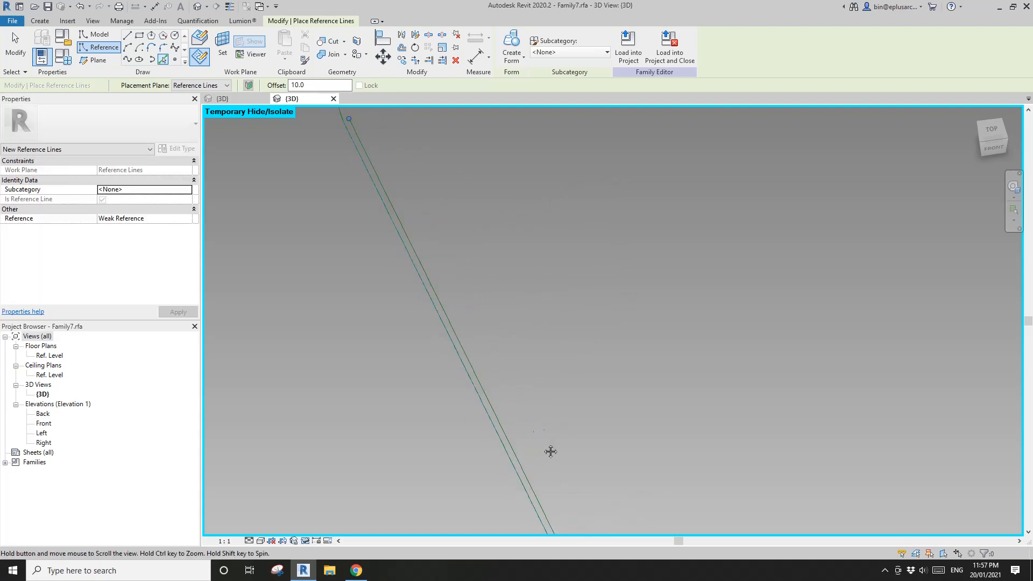
middle_drag(404, 199, 415, 343)
scroll(427, 280, up, 3)
click(445, 274)
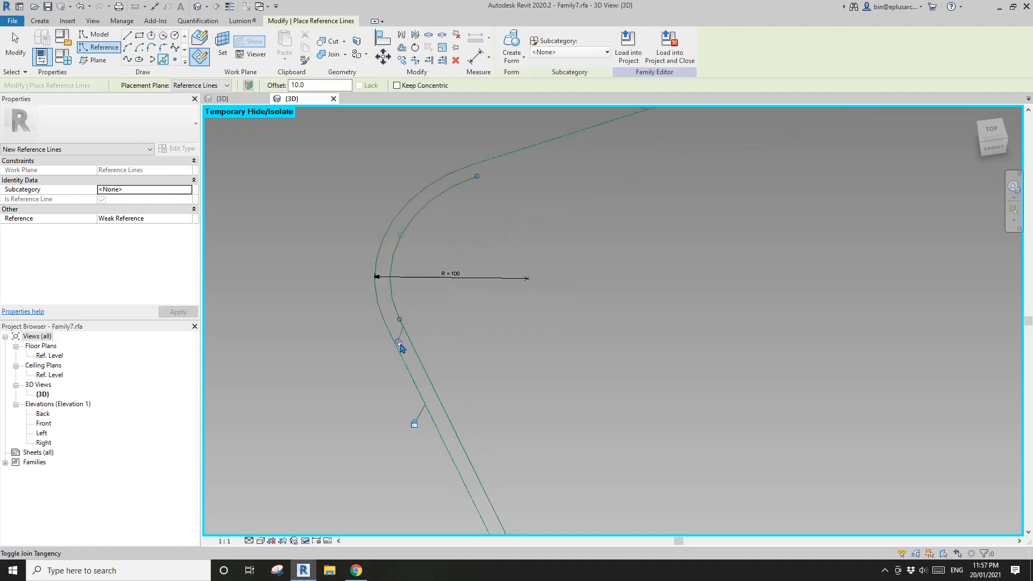
middle_drag(473, 325, 417, 382)
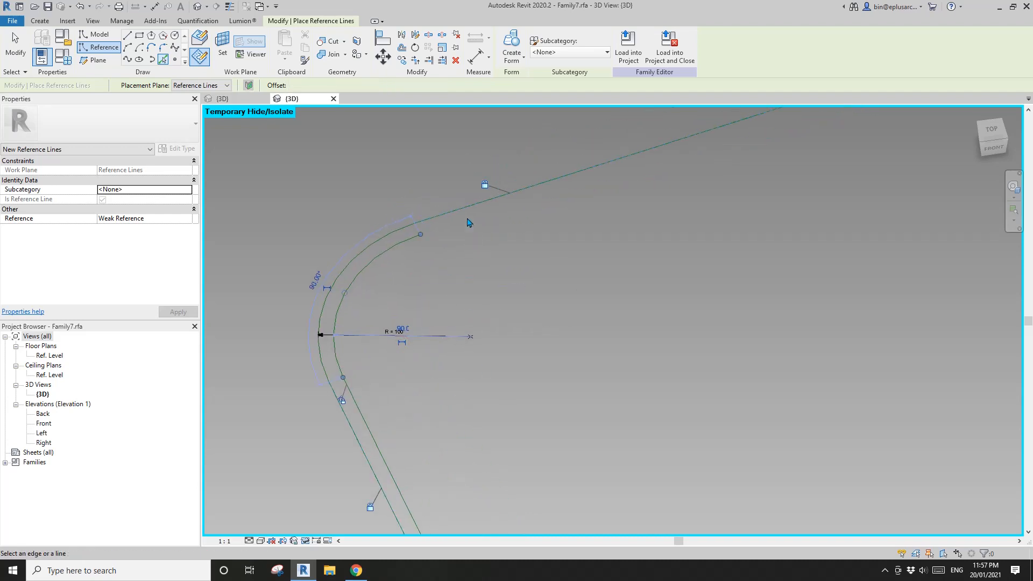
click(470, 217)
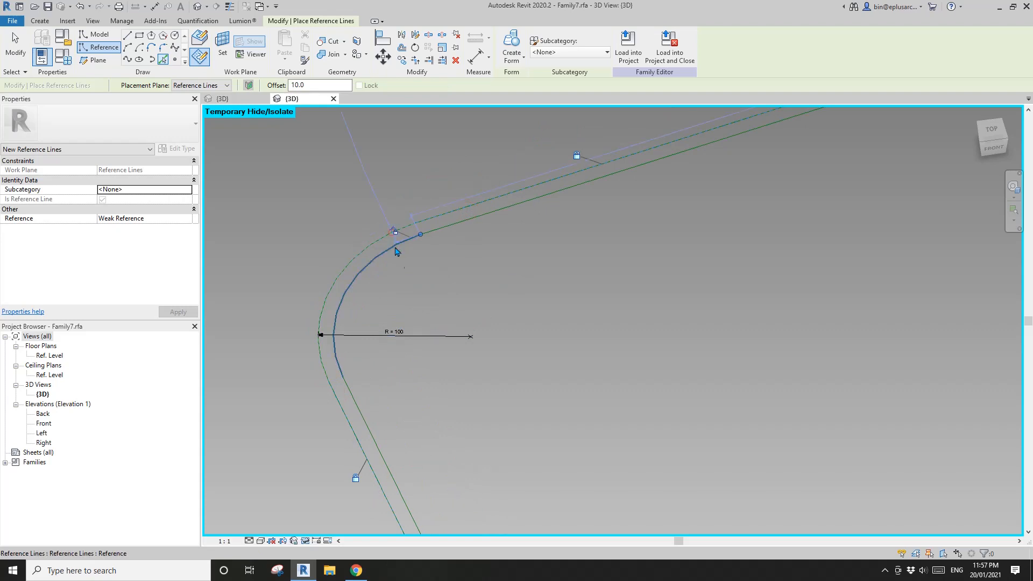
scroll(404, 263, down, 2)
scroll(400, 236, up, 2)
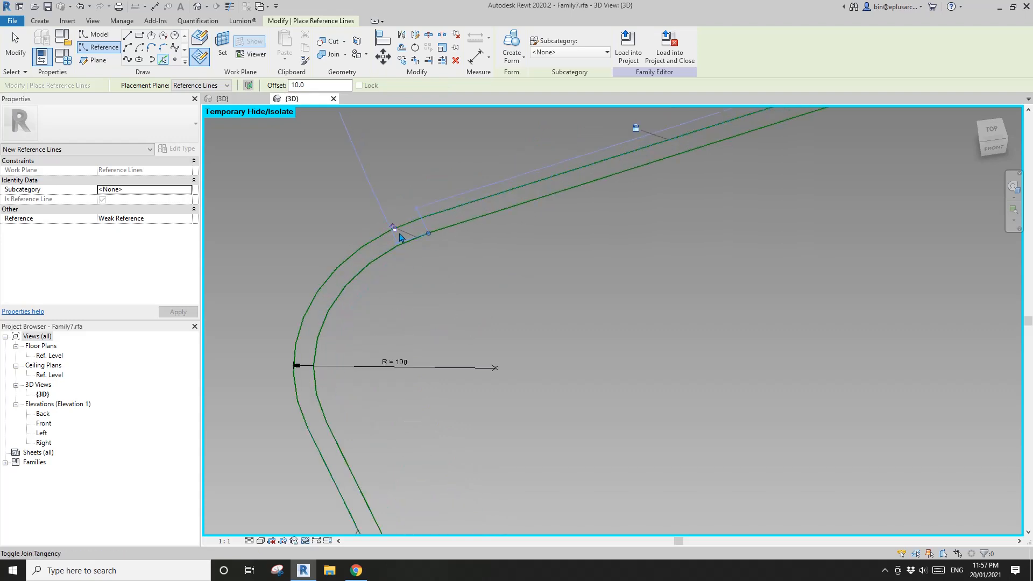
Add 10 mm inward offset reference lines for the outline's second rounded corner and third straight side, toggling join tangency where the inner lines meet
click(395, 230)
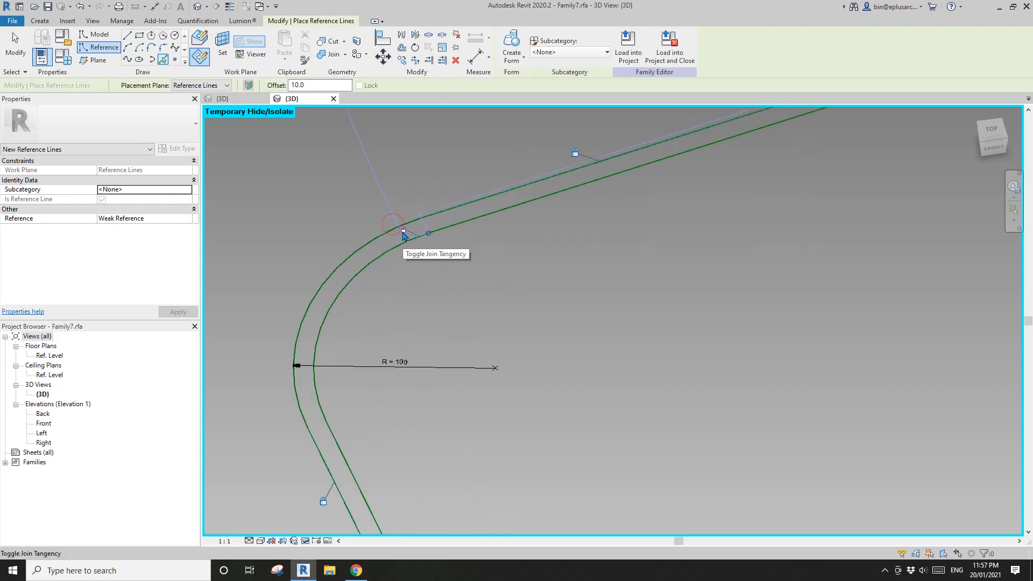
scroll(431, 272, down, 5)
middle_drag(433, 291, 211, 323)
middle_drag(629, 176, 130, 433)
scroll(590, 296, up, 3)
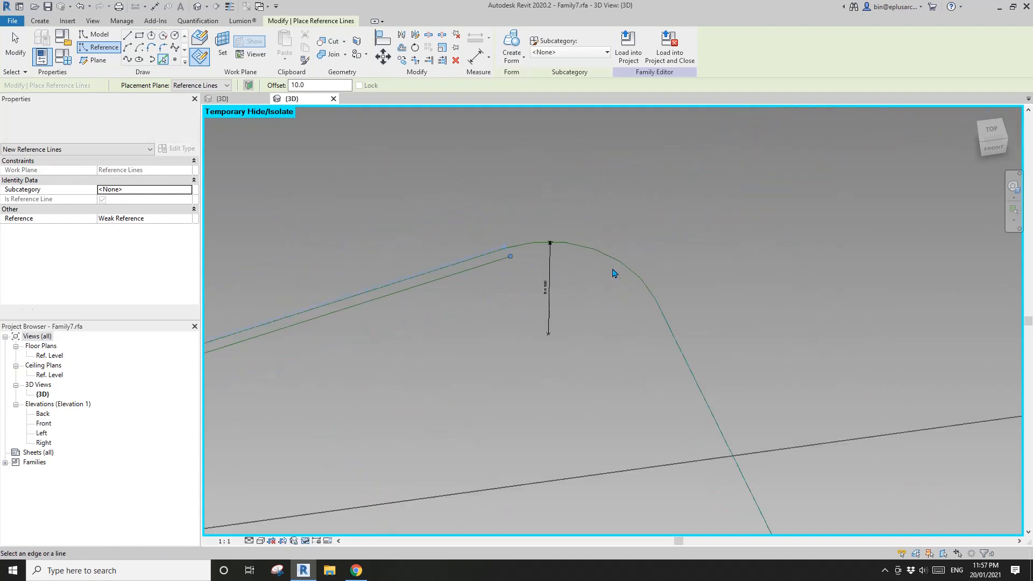
click(610, 261)
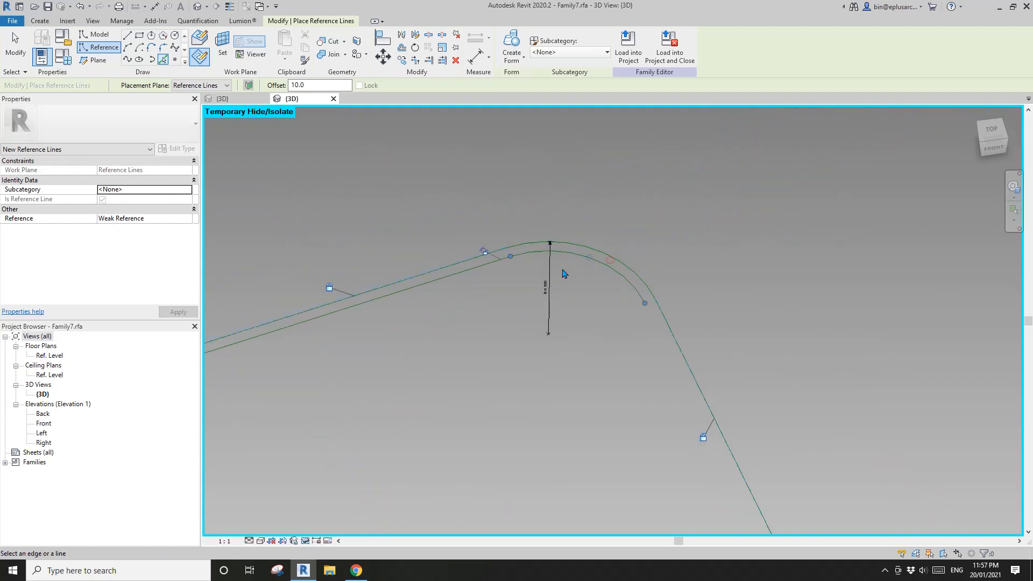
click(485, 250)
click(683, 356)
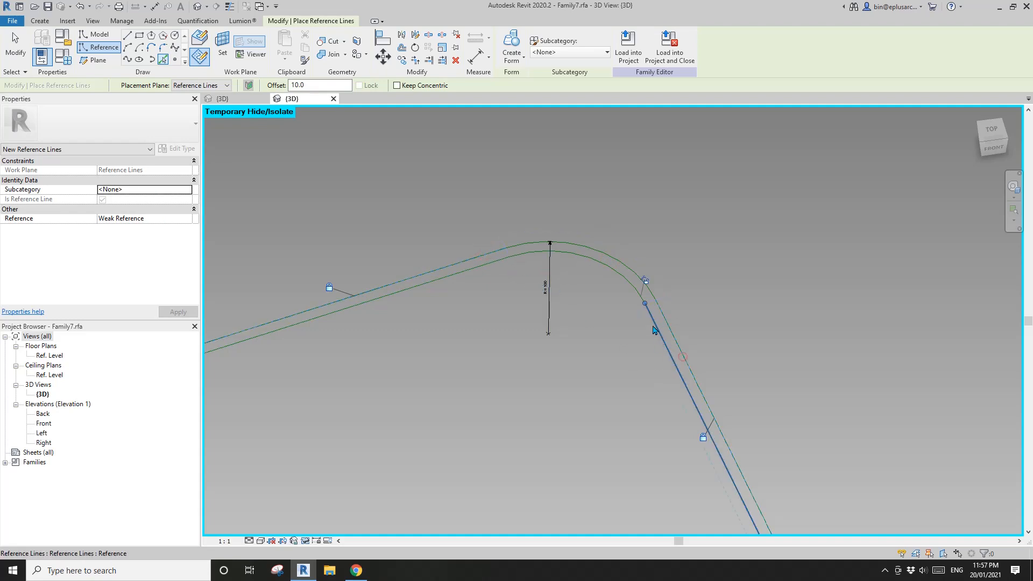
click(648, 283)
Offset the outline's third rounded corner and fourth straight side 10 mm inwards as reference lines
scroll(643, 290, down, 6)
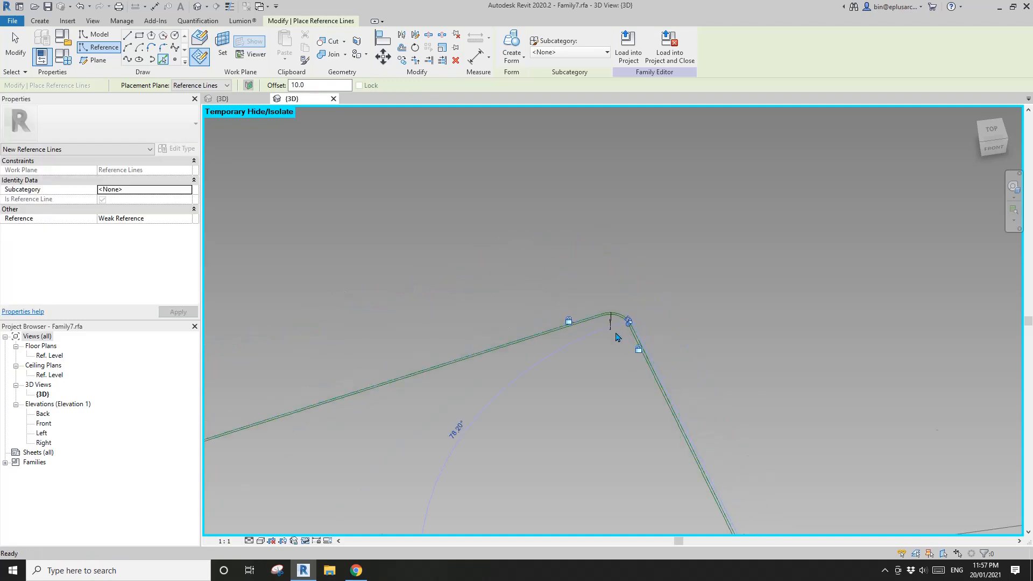
middle_drag(673, 461, 512, 175)
scroll(604, 336, up, 2)
scroll(602, 335, up, 4)
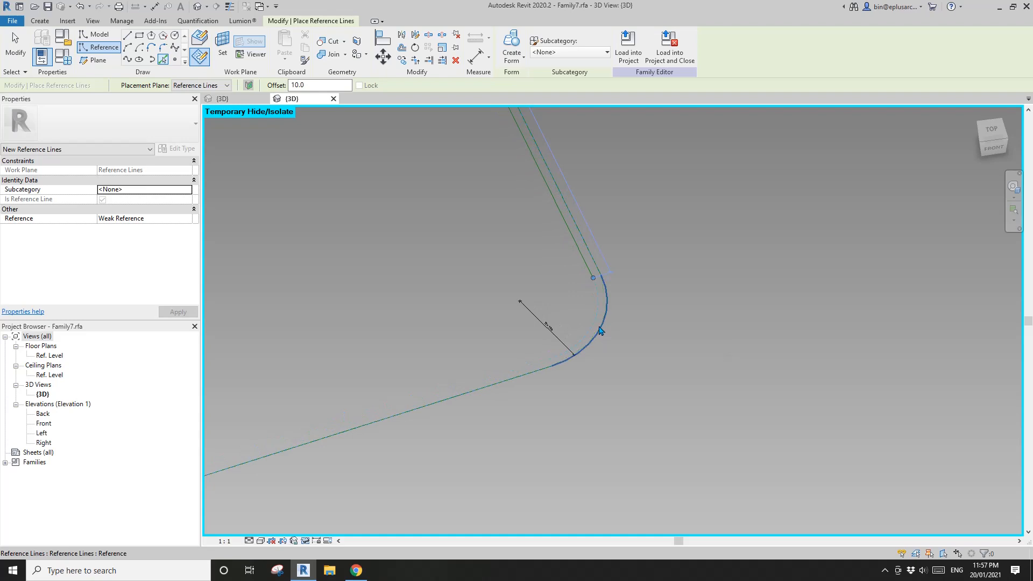
click(600, 331)
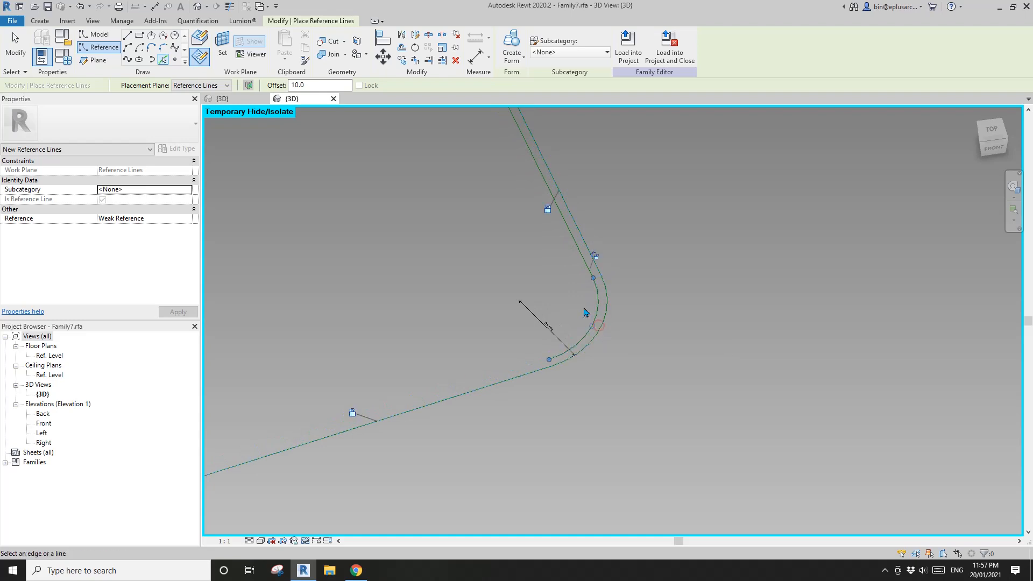
click(524, 374)
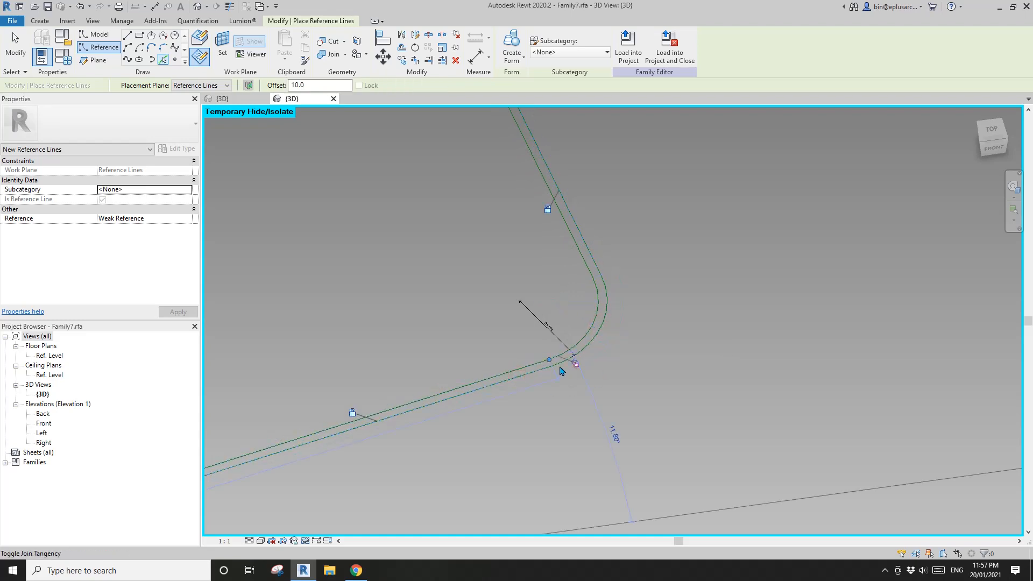
Close the inner outline by adding a 10 mm inward offset reference line at the last remaining rounded corner
scroll(484, 363, down, 6)
middle_drag(371, 399, 821, 310)
scroll(542, 388, up, 4)
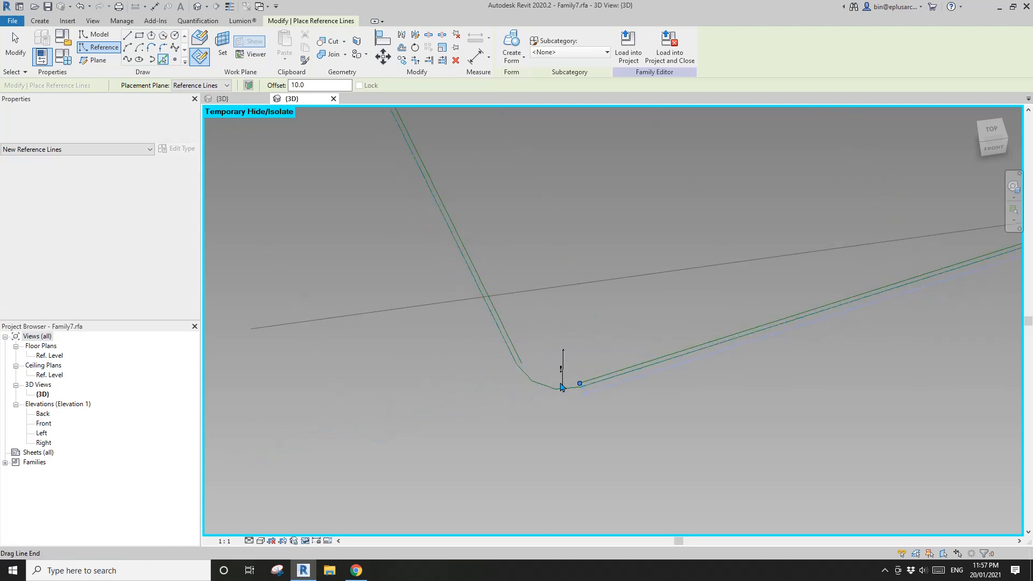
scroll(560, 387, up, 2)
click(521, 393)
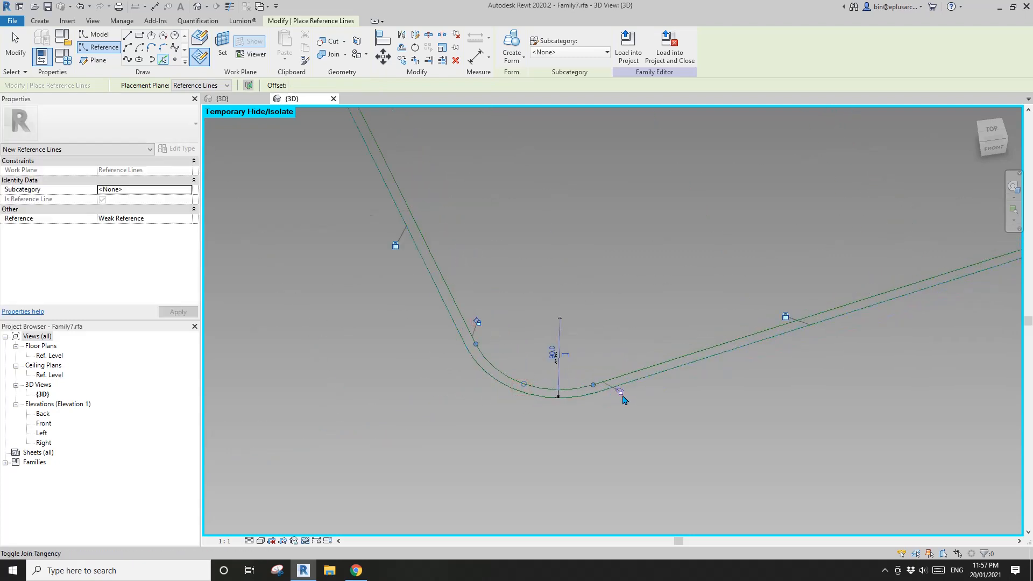
key(Escape)
key(Escape)
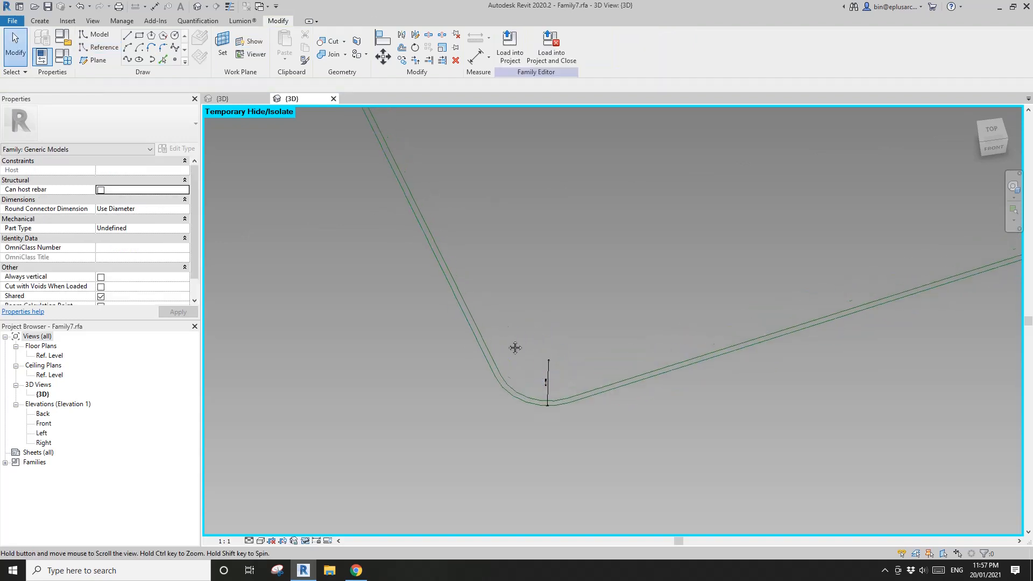
Place aligned dimensions between the inner and outer reference lines on both straight sides meeting at the last corner
scroll(467, 311, up, 3)
key(d)
key(i)
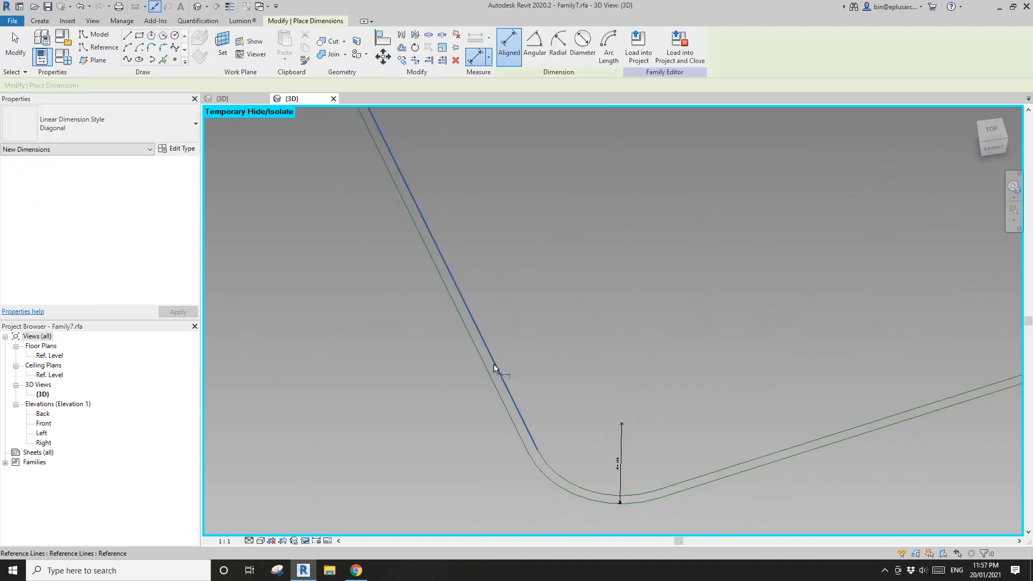
click(488, 365)
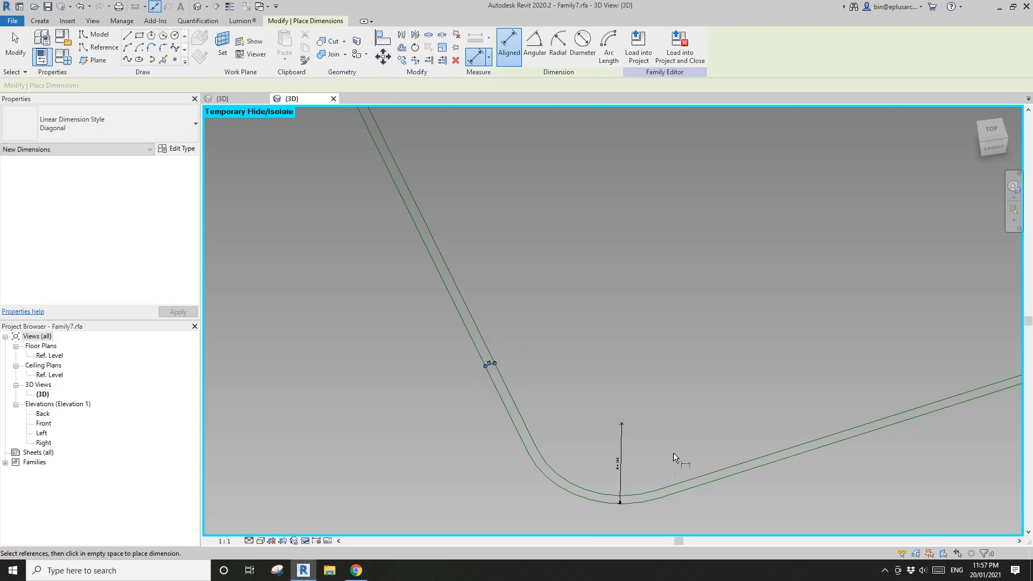
click(719, 470)
click(732, 475)
click(750, 414)
Add a radial dimension to the inner arc of this rounded corner
middle_drag(584, 418, 532, 349)
scroll(533, 419, up, 3)
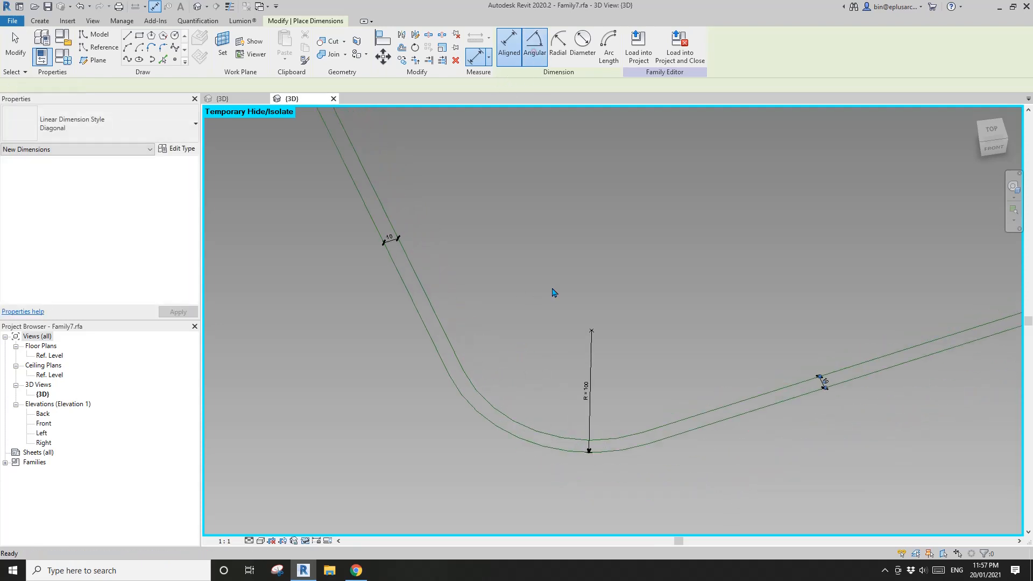
click(534, 46)
click(557, 45)
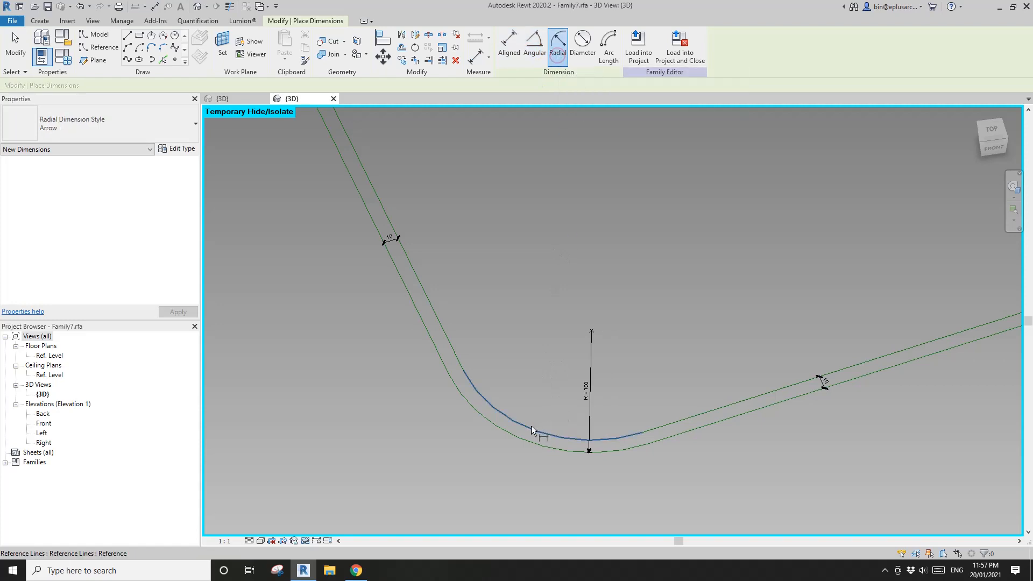
click(525, 390)
key(Escape)
key(Escape)
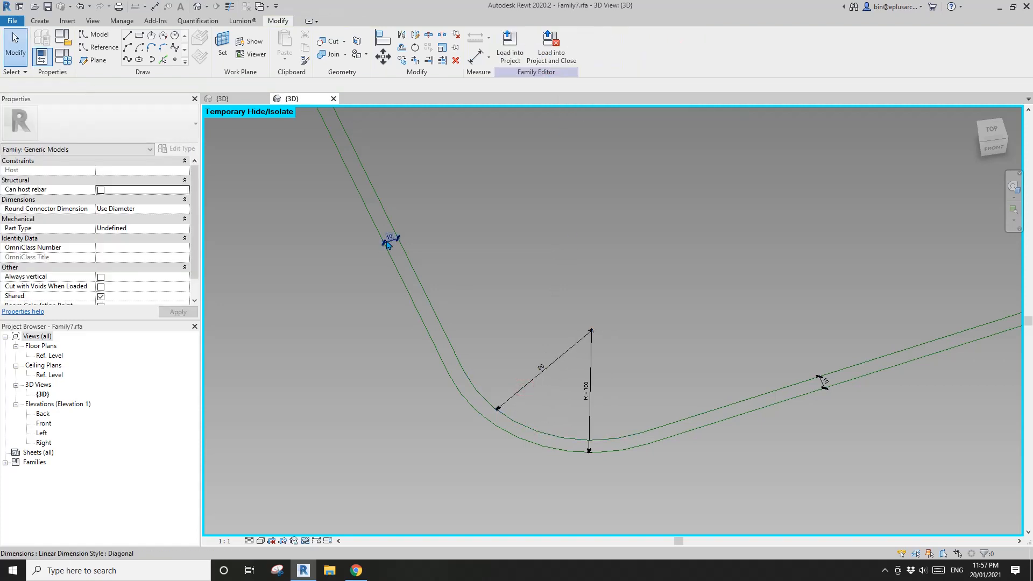
Label both aligned dimensions between the inner and outer lines with the Profile Depth parameter
click(391, 241)
click(549, 45)
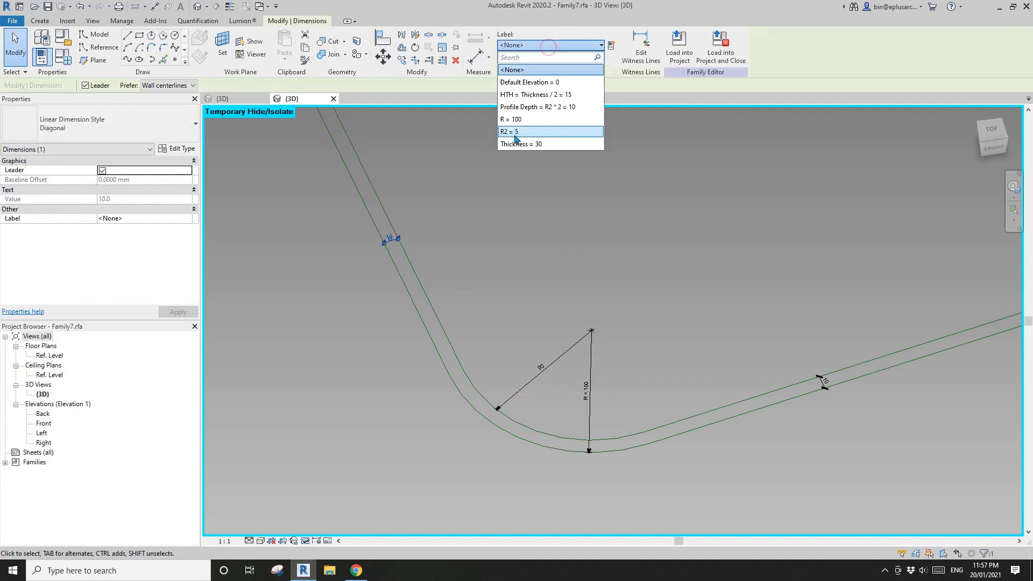
click(531, 107)
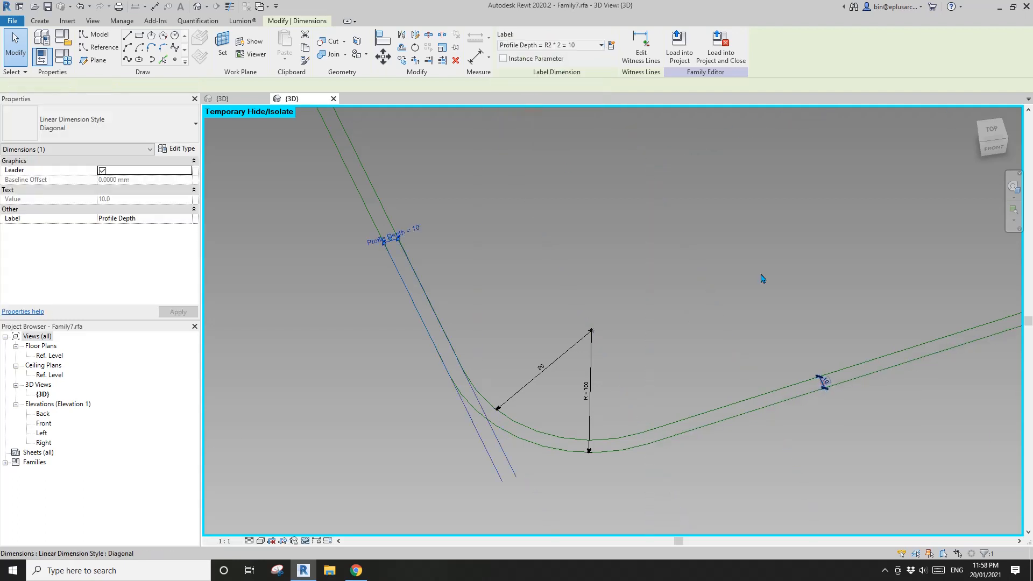
click(823, 382)
click(594, 51)
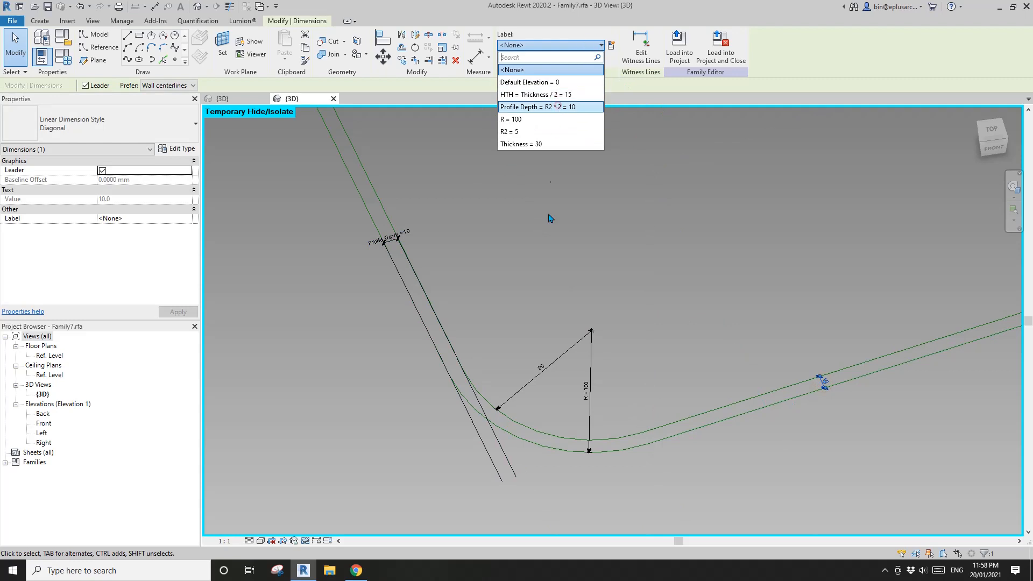
click(558, 105)
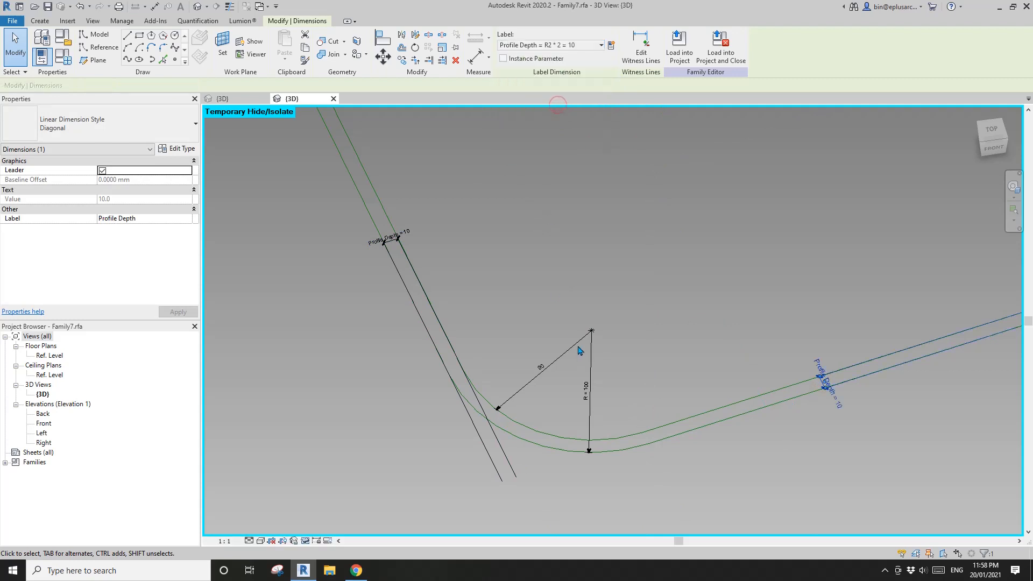
Label the inner arc's radial dimension with a new type parameter named R3 and give it the formula R-Profile Depth
click(531, 385)
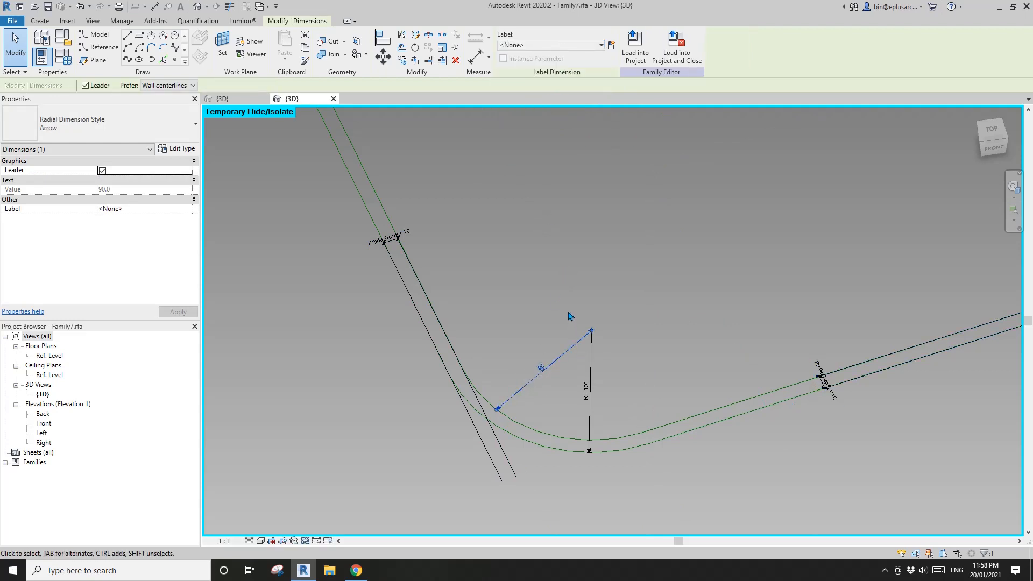
click(611, 45)
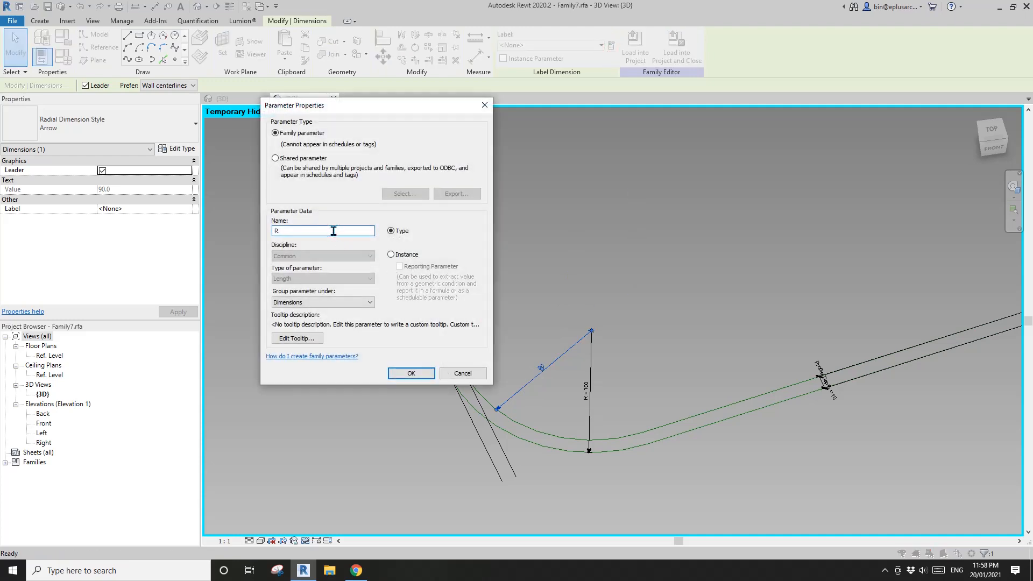
click(414, 374)
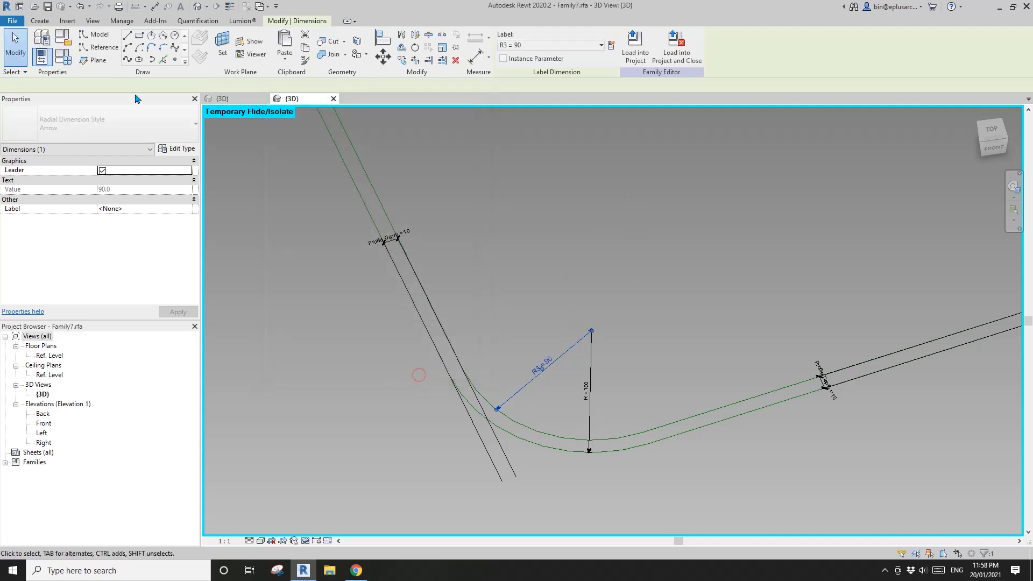
click(63, 56)
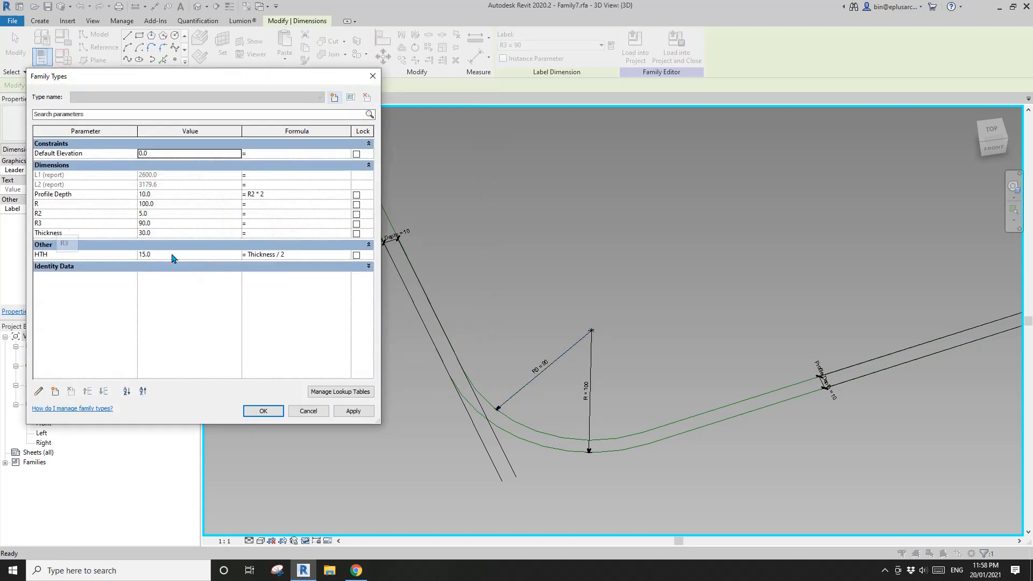
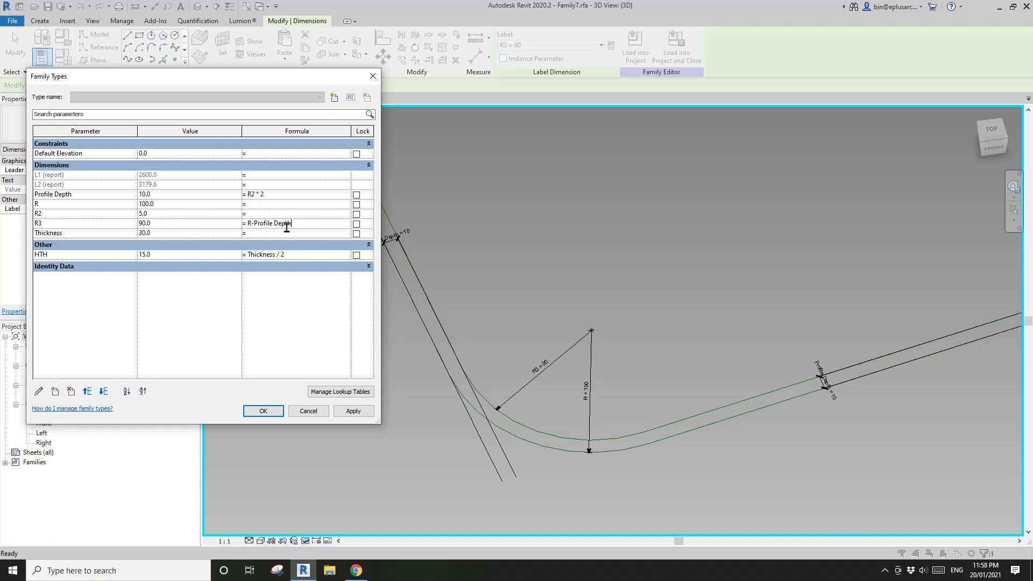
Move the R3 parameter to the Other parameter group
click(62, 222)
click(39, 392)
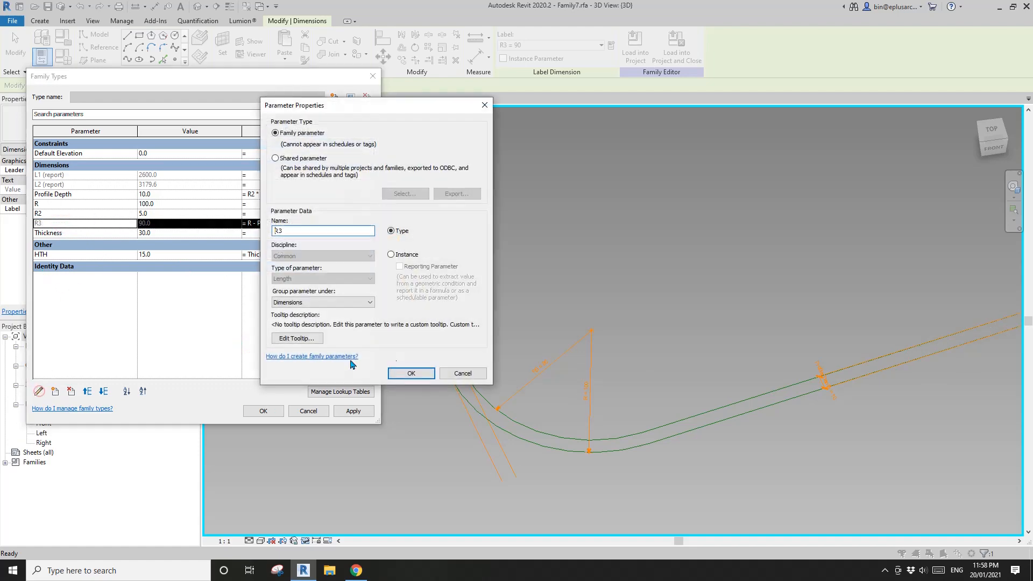
click(340, 304)
click(286, 466)
click(399, 375)
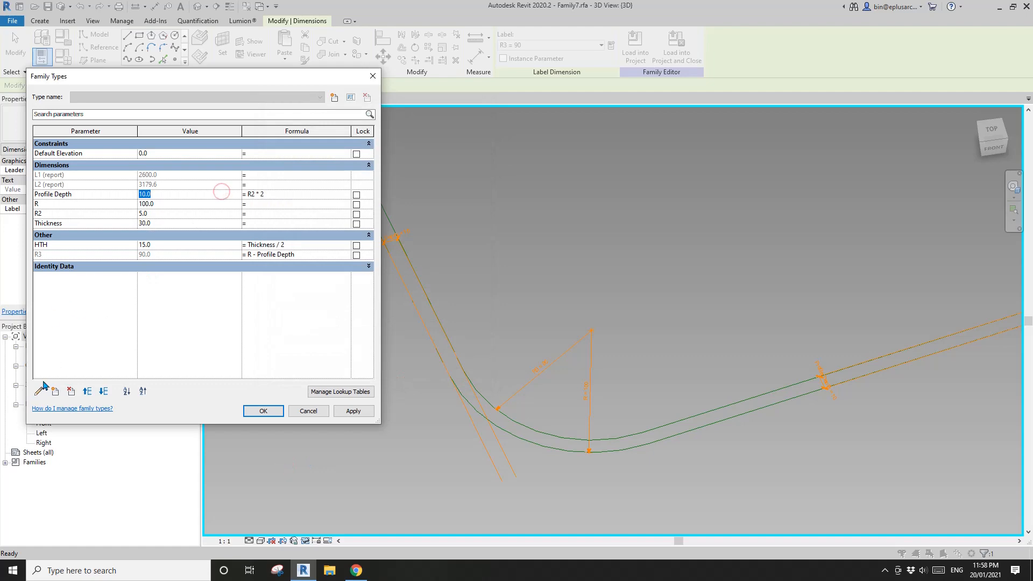
Move the Profile Depth parameter to the Other group and apply the family type changes
click(39, 391)
click(324, 302)
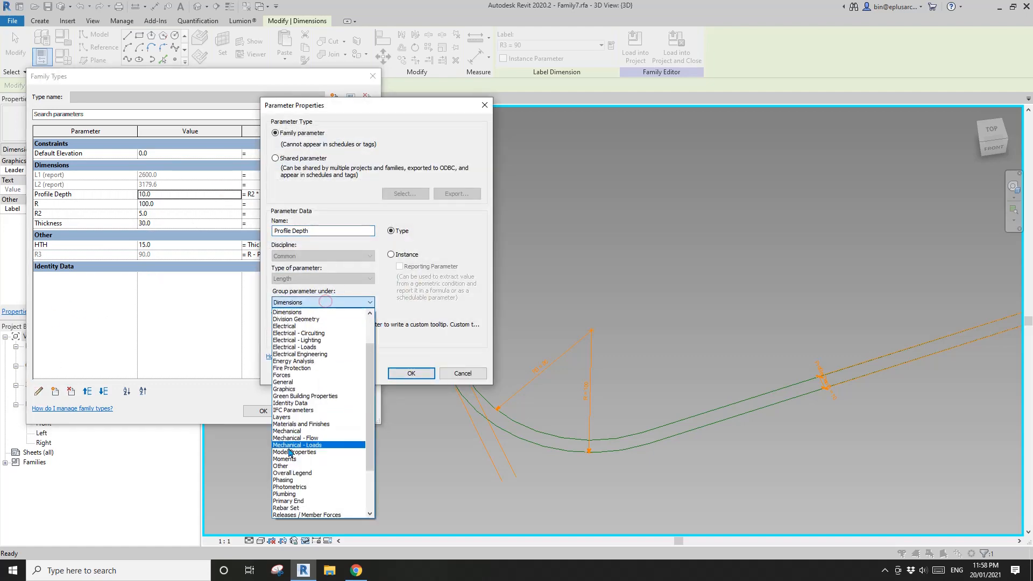
click(283, 466)
click(410, 373)
click(263, 410)
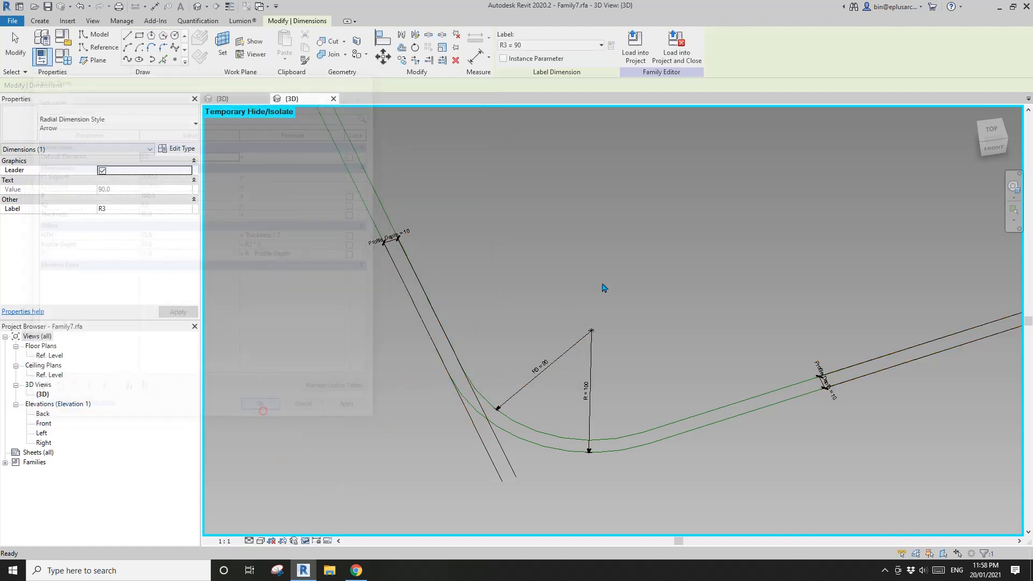
Make the temporary radius dimension of the inner arc at the neighbouring rounded corner permanent and label it with R3
click(604, 288)
scroll(605, 288, down, 8)
middle_drag(818, 245, 591, 386)
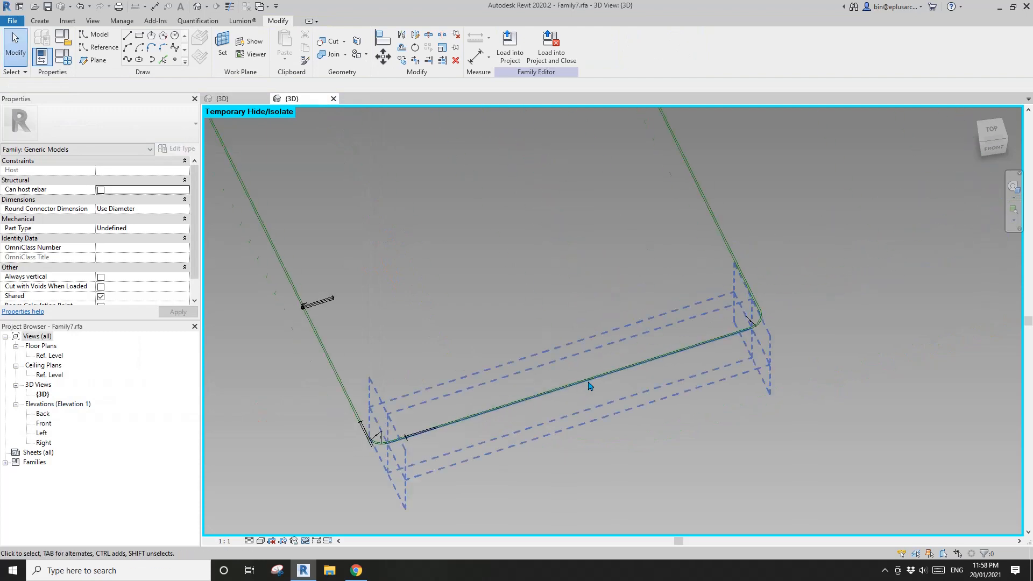
scroll(760, 360, up, 6)
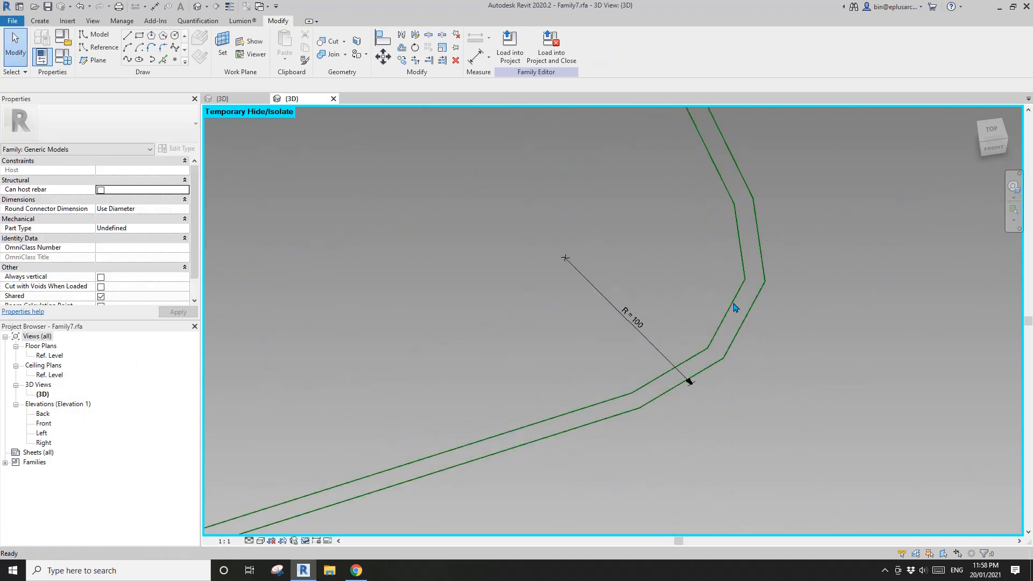
click(736, 305)
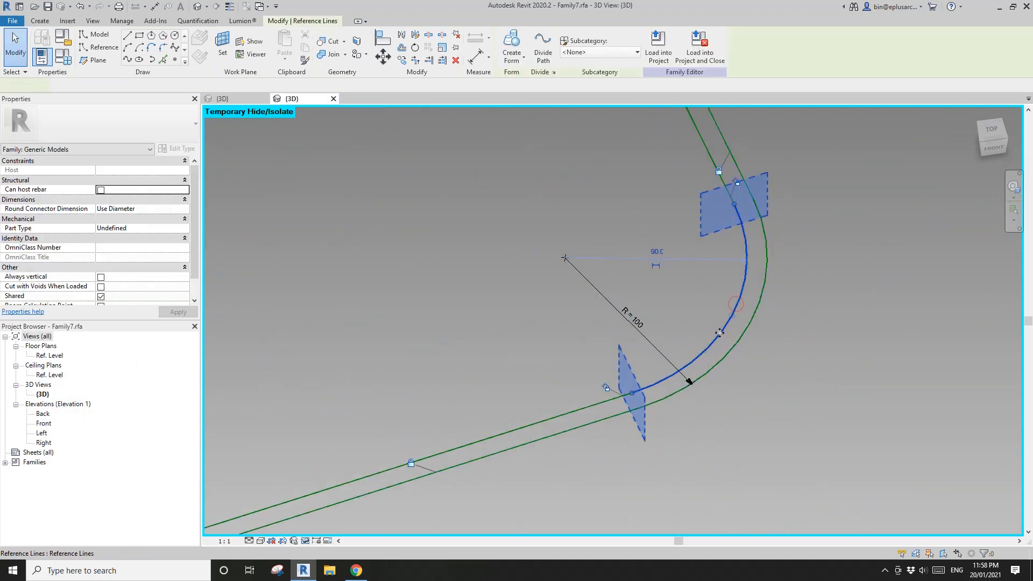
click(663, 267)
click(657, 260)
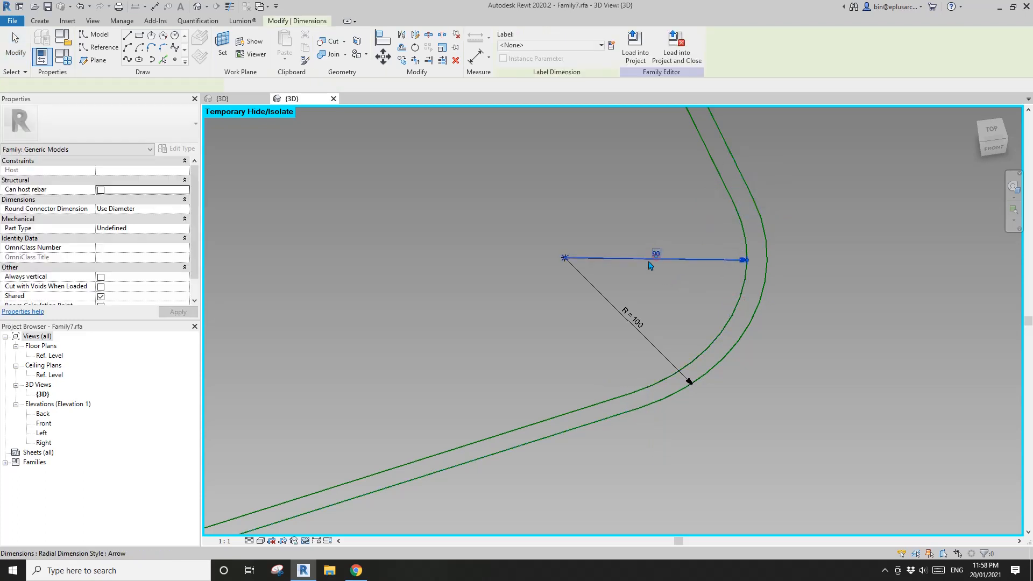
click(589, 46)
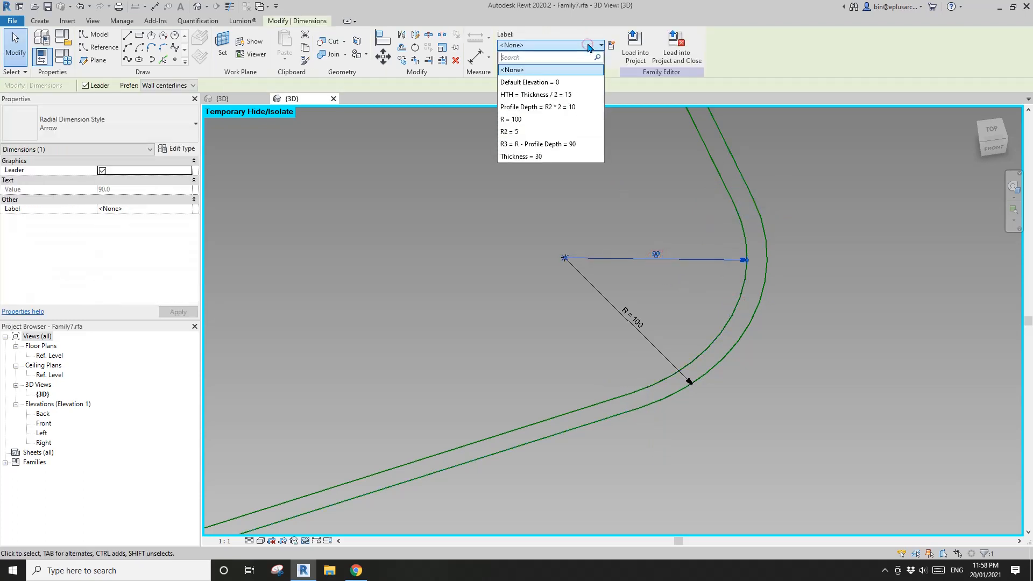
click(522, 144)
Dimension the gap between the outer and inner straight lines beside the R3-labelled corner and label it with Profile Depth
middle_drag(709, 221, 684, 357)
key(i)
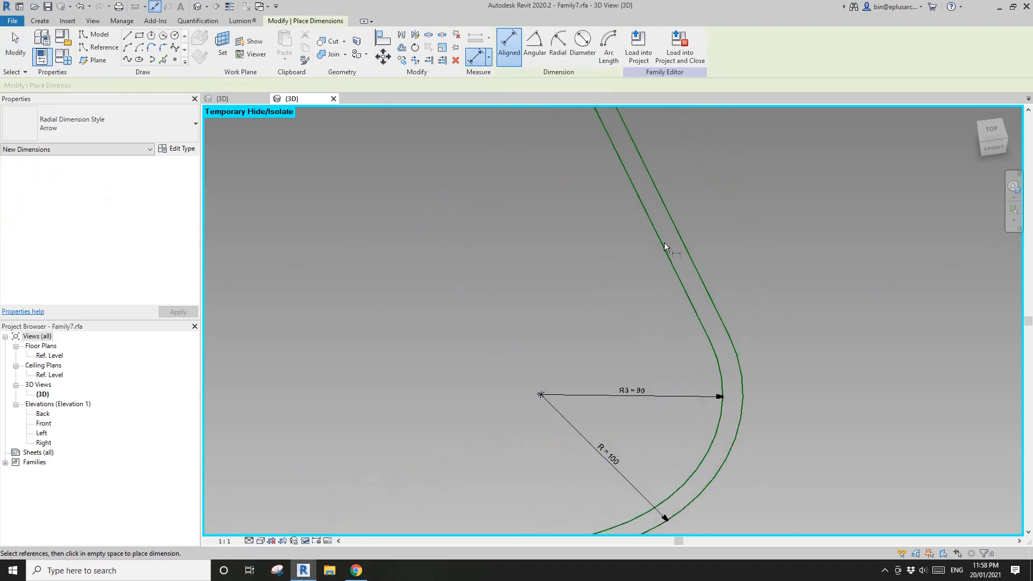
click(660, 233)
click(676, 227)
click(618, 225)
key(Escape)
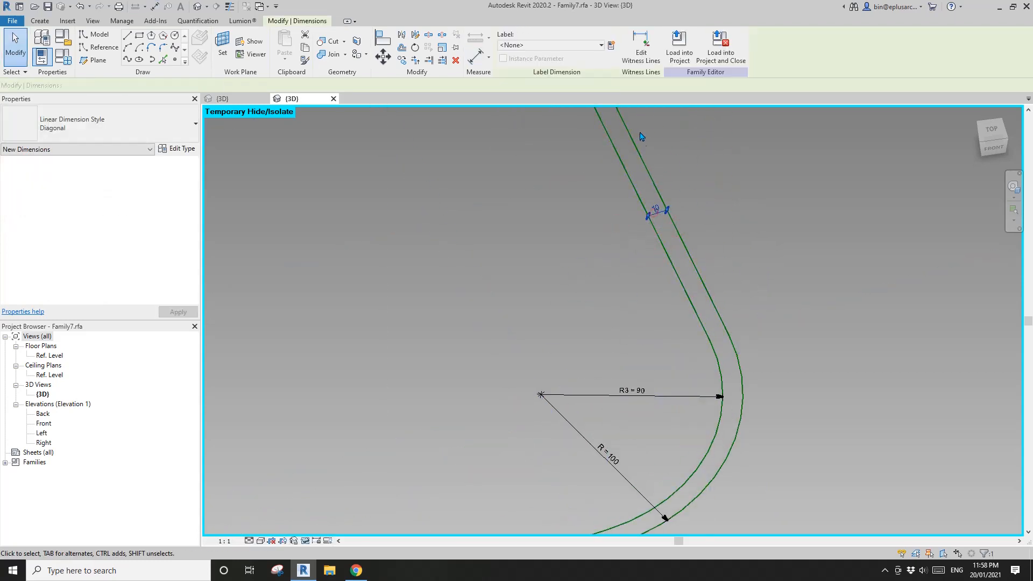
click(656, 214)
click(583, 45)
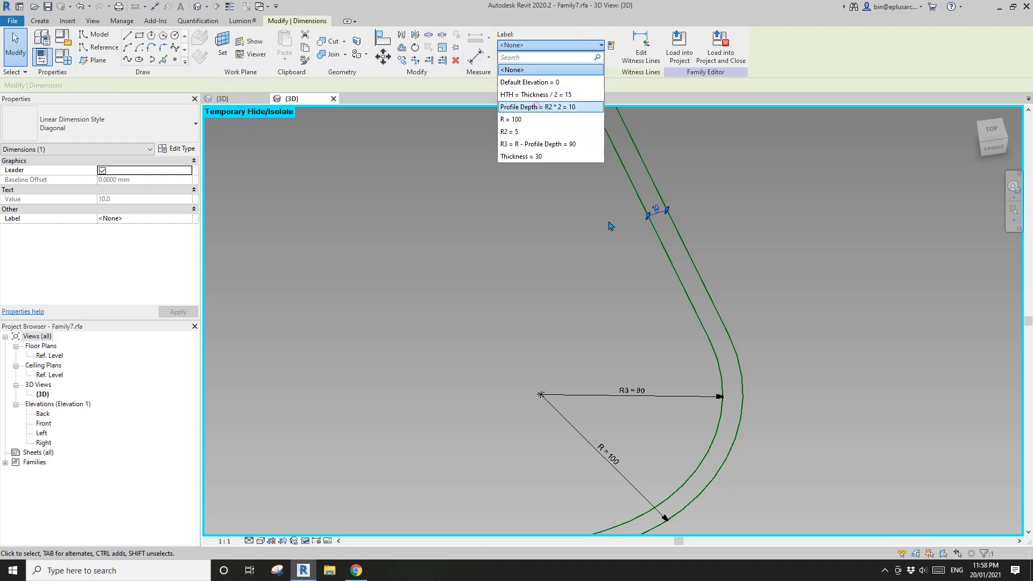
key(Escape)
key(Escape)
Make the inner arc's temporary radius dimension at the next rounded corner permanent, move it clear of the R dimension, and label it R3
scroll(569, 232, down, 3)
middle_drag(570, 233, 675, 288)
scroll(715, 281, up, 4)
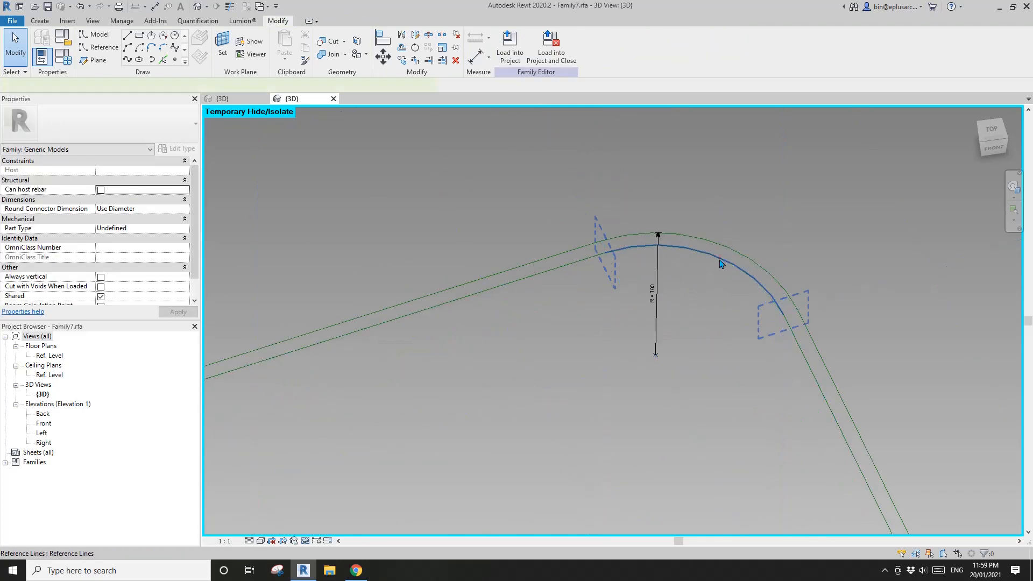
click(721, 263)
key(Escape)
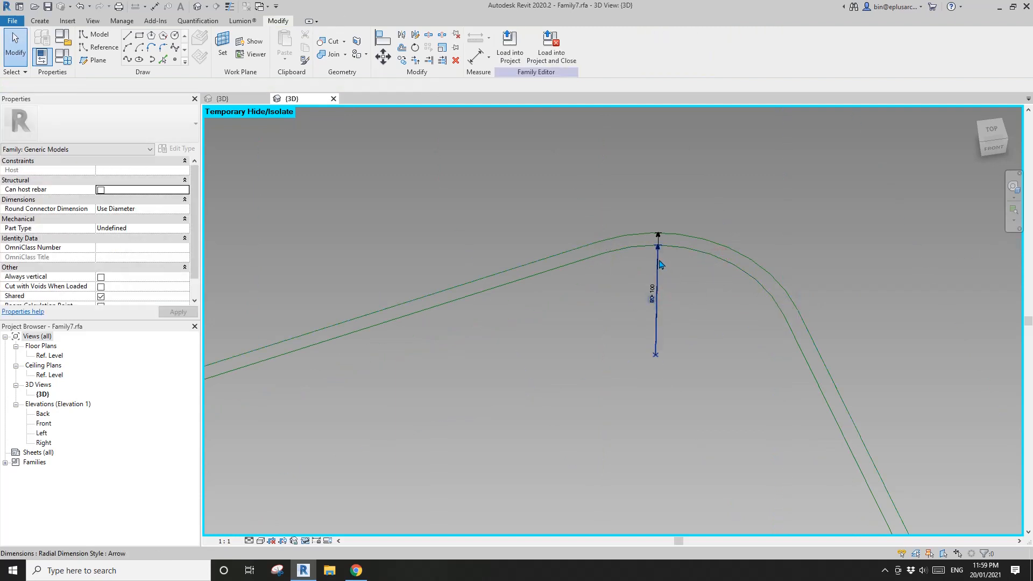
drag(658, 262, 703, 282)
click(692, 292)
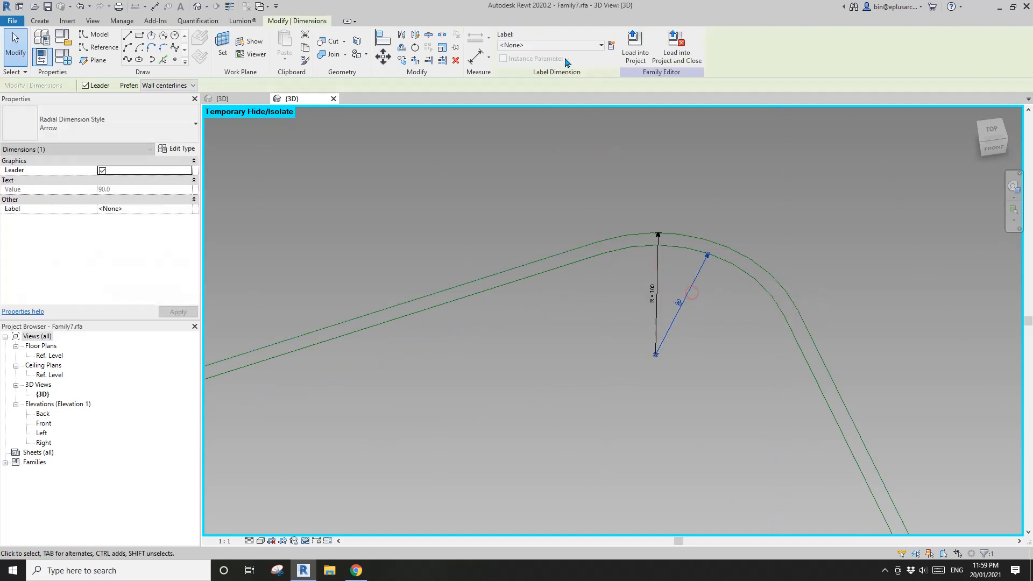
click(565, 45)
click(524, 143)
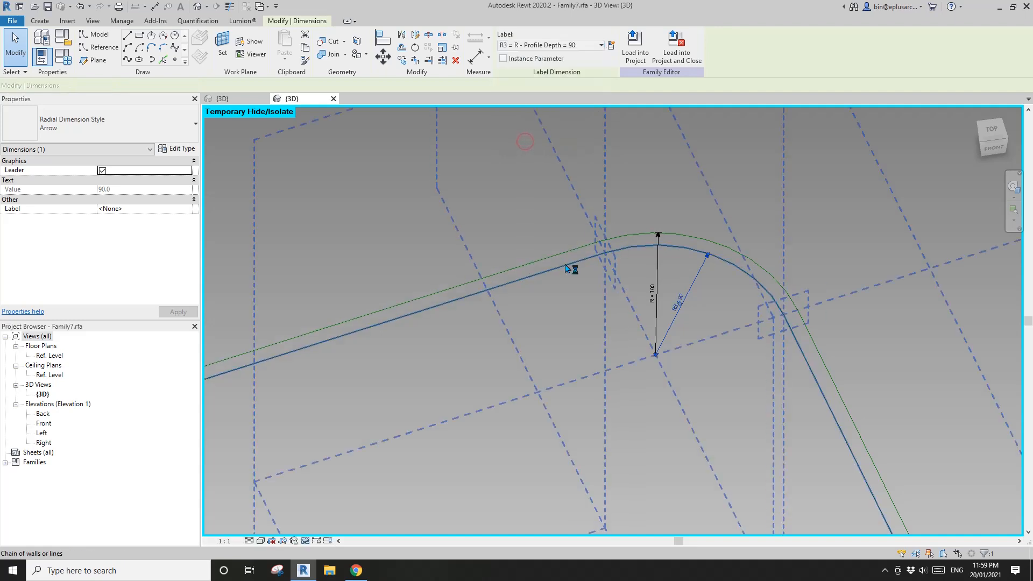
Add an aligned dimension between the inner and outer straight lines beside this corner and label it with Profile Depth
key(d)
key(i)
click(526, 278)
click(521, 266)
click(533, 303)
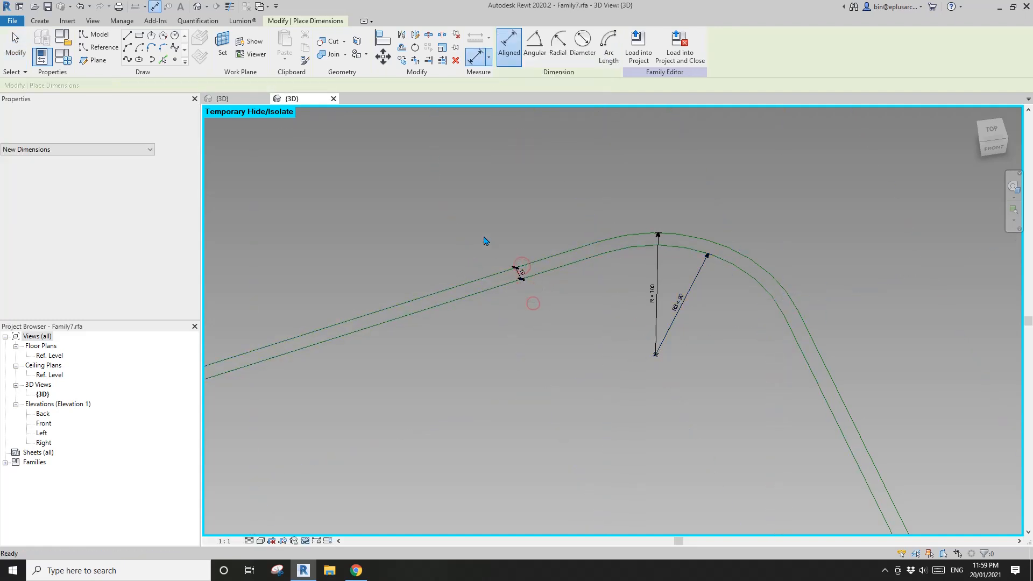
key(Escape)
drag(484, 236, 562, 315)
click(586, 46)
click(532, 107)
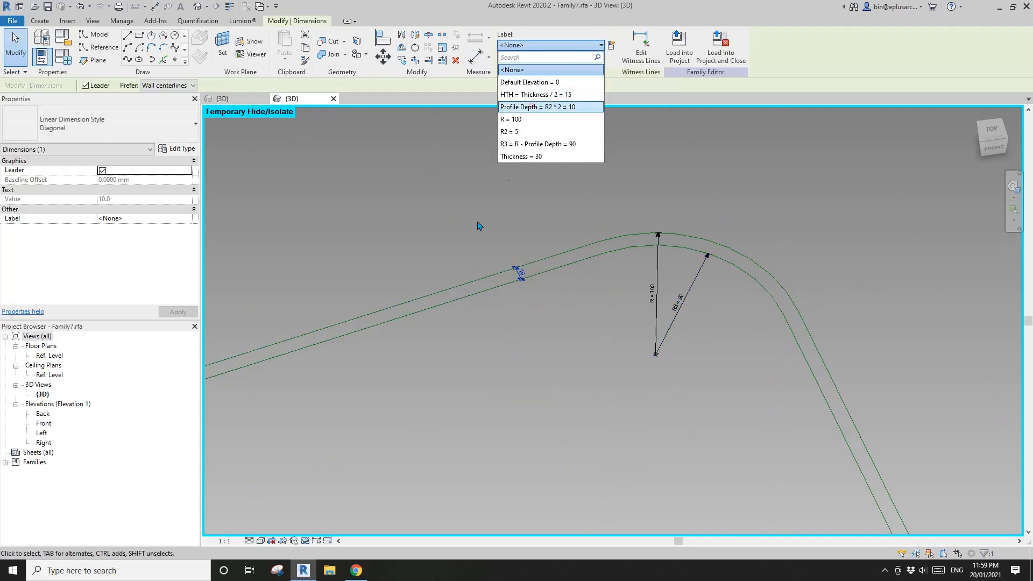
Make the inner arc's radius dimension at the last unlabelled corner permanent, move it off the R dimension, and label it R3
scroll(470, 251, down, 8)
middle_drag(419, 302, 623, 238)
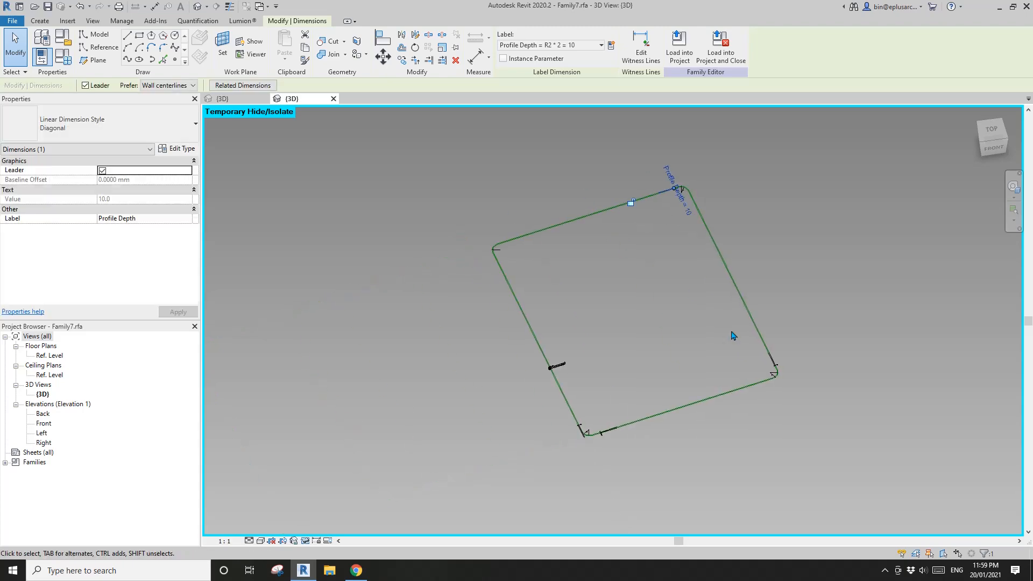
scroll(590, 431, up, 5)
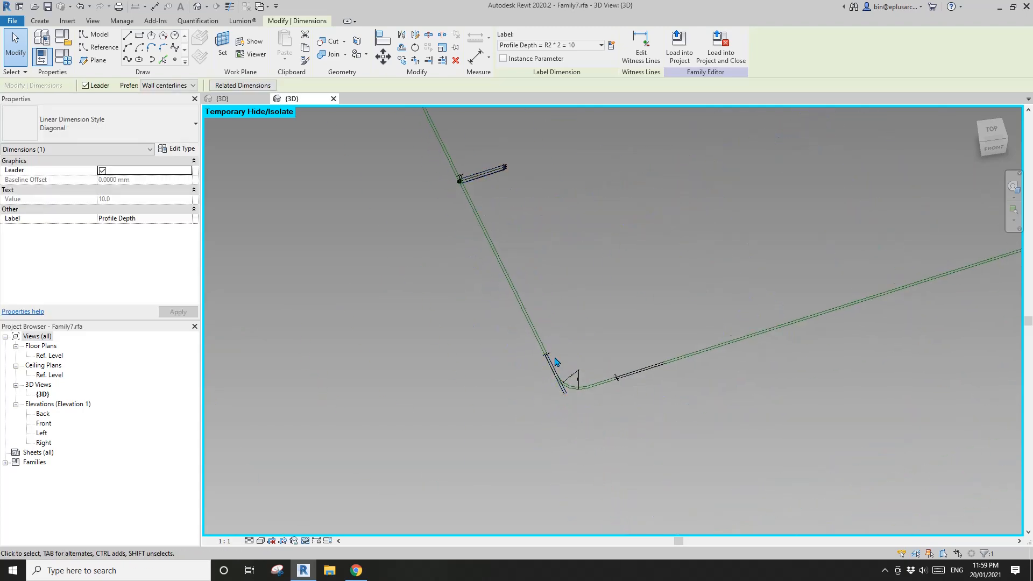
scroll(538, 322, down, 5)
scroll(534, 237, up, 6)
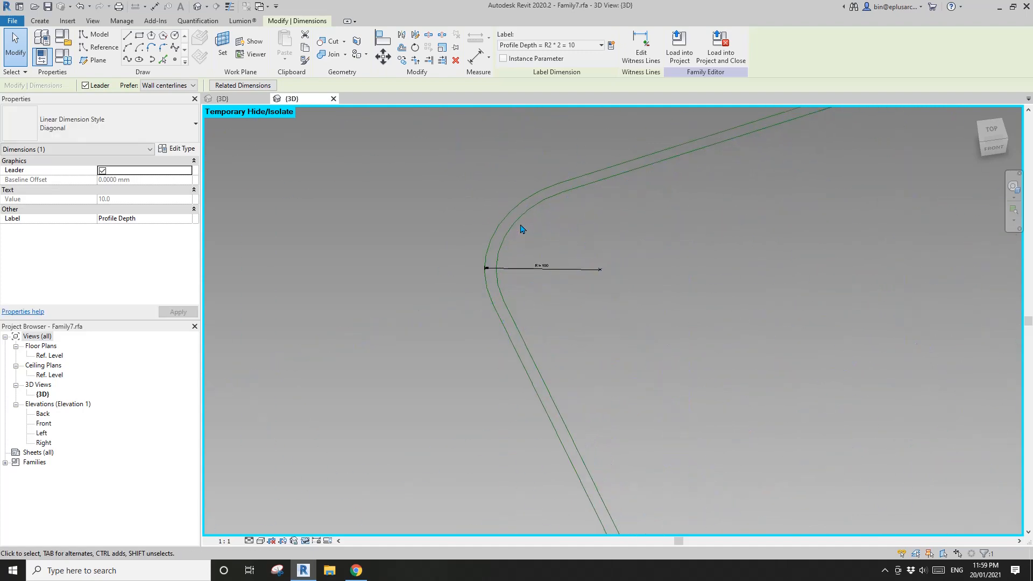
click(525, 224)
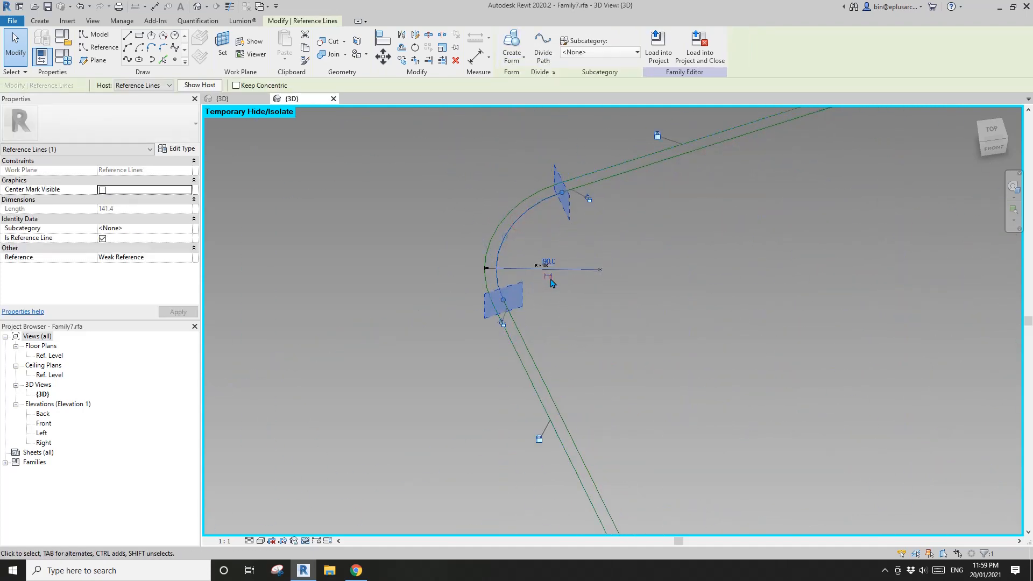
drag(525, 274, 548, 239)
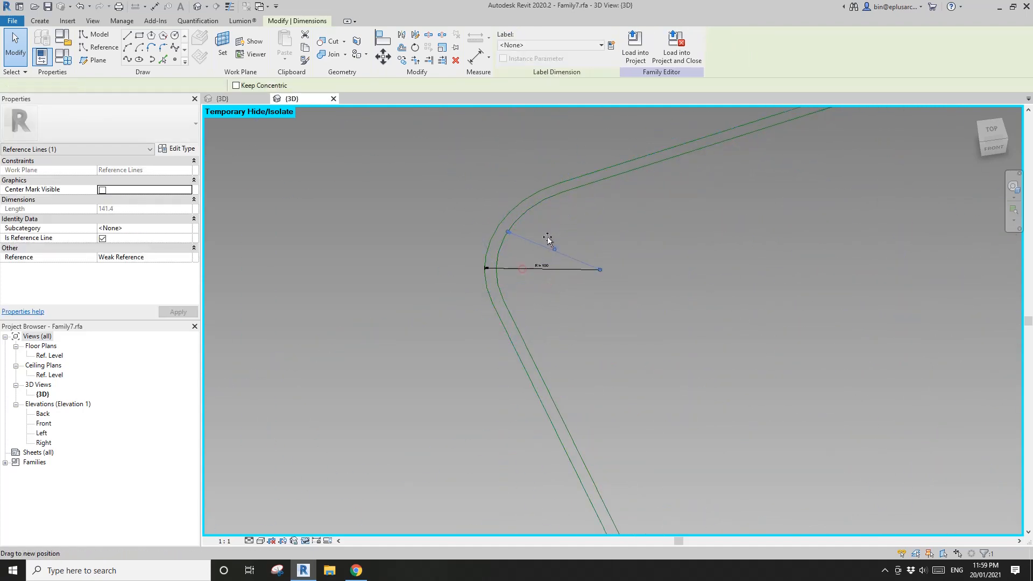
click(584, 45)
click(529, 143)
scroll(522, 232, up, 5)
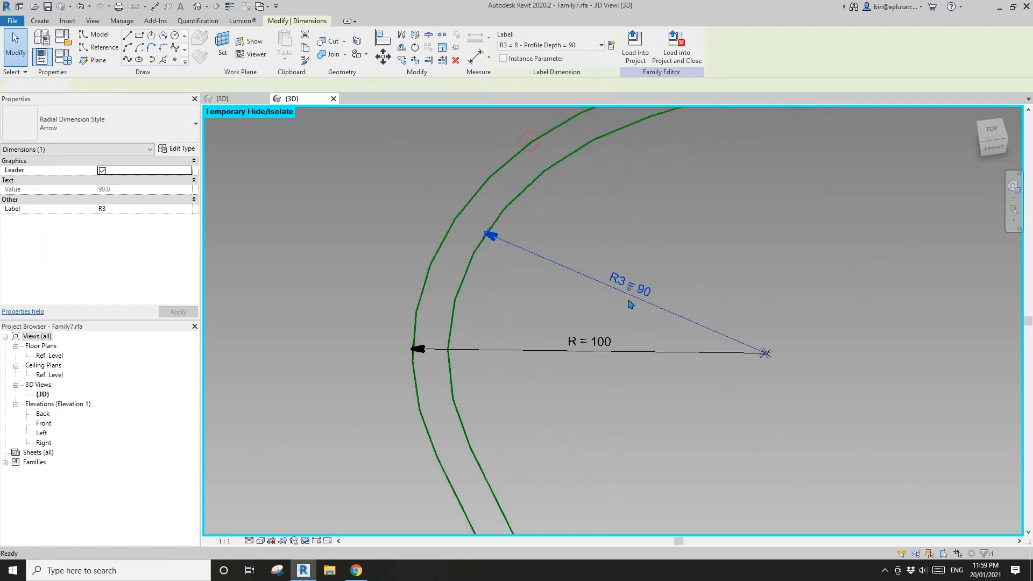
Select the whole inner outline chain, check the selection with the Filter, and create a solid form from it
click(629, 302)
scroll(597, 264, down, 7)
middle_drag(675, 237, 463, 208)
key(Tab)
click(510, 200)
scroll(480, 222, down, 6)
click(505, 192)
scroll(505, 192, up, 2)
key(Tab)
click(507, 171)
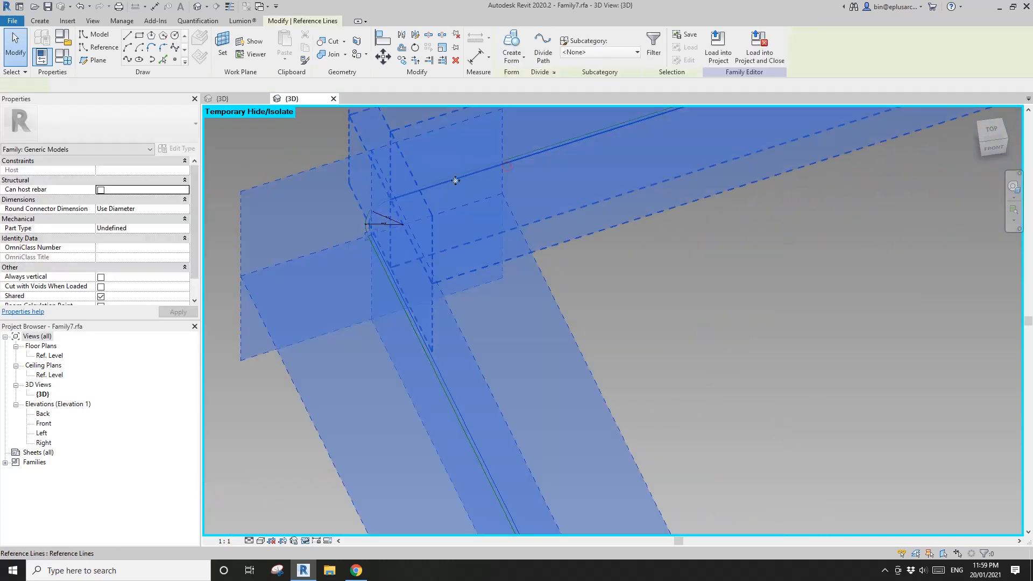
scroll(377, 242, down, 2)
middle_drag(454, 315, 396, 230)
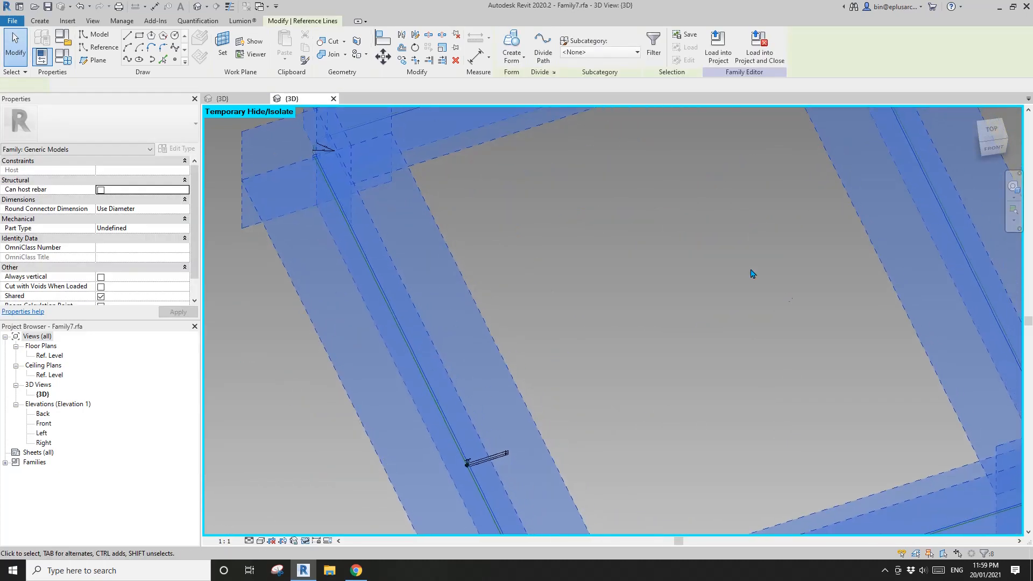
middle_drag(753, 273, 730, 334)
scroll(275, 202, up, 4)
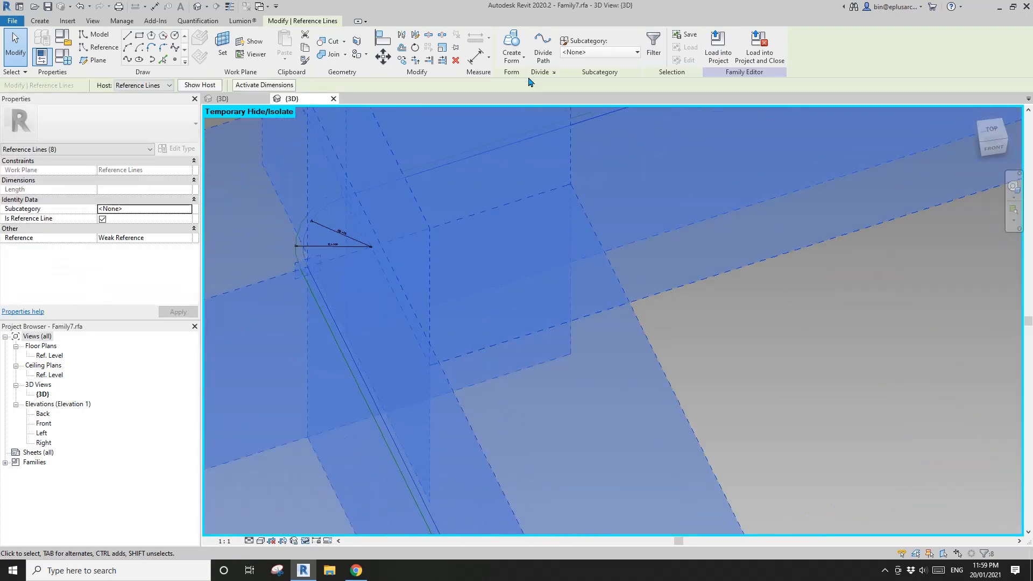
click(653, 48)
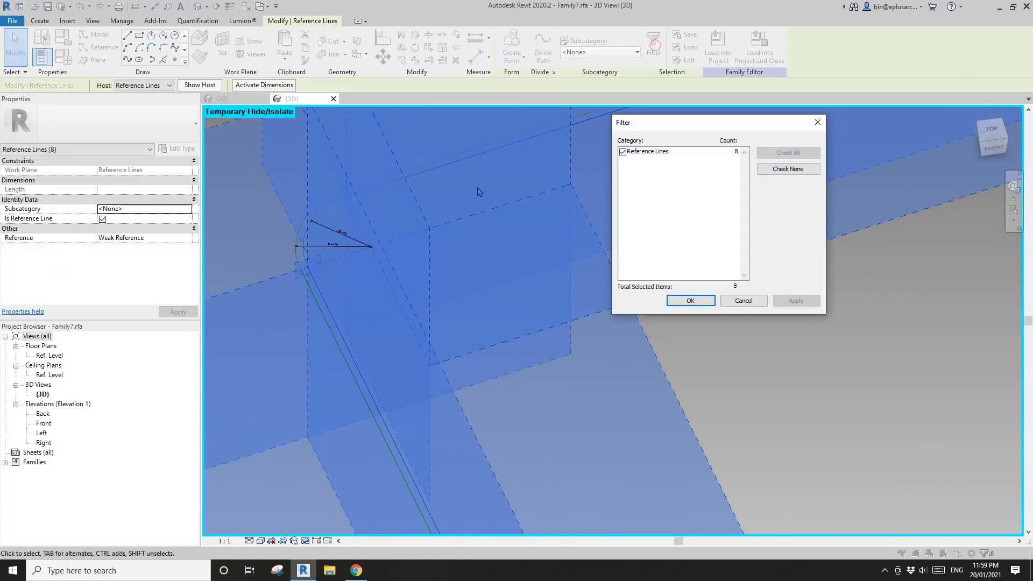
click(698, 302)
click(512, 38)
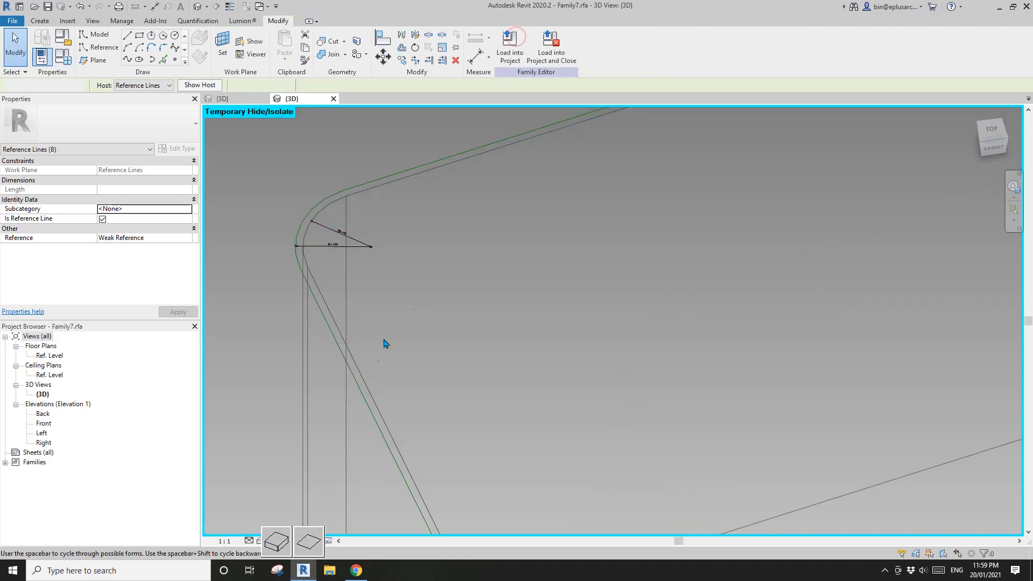
click(276, 540)
Associate the new solid's Positive Offset and Negative Offset with the HTH parameter
scroll(371, 355, down, 4)
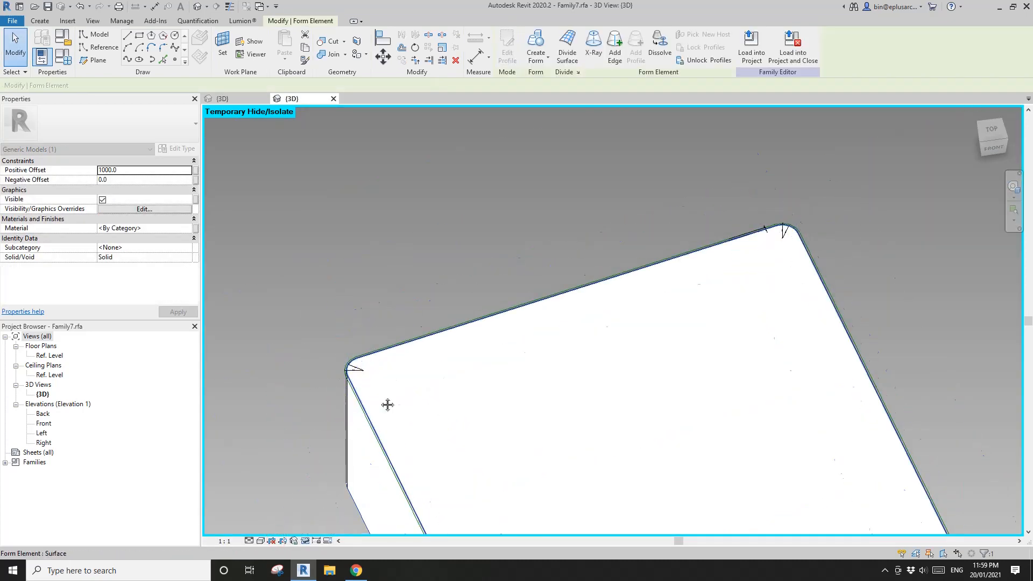
shift+middle_drag(388, 405, 484, 217)
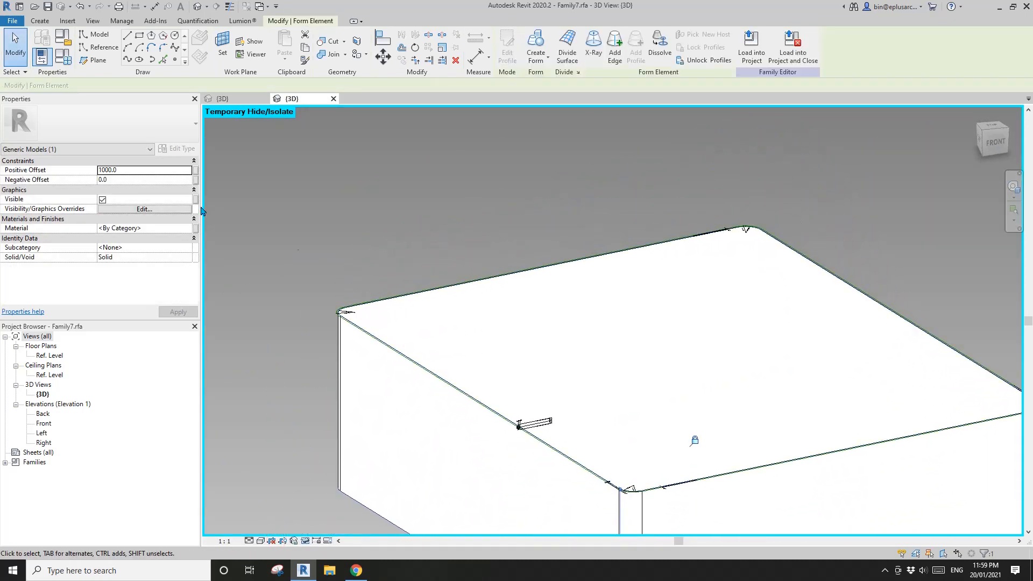
click(197, 172)
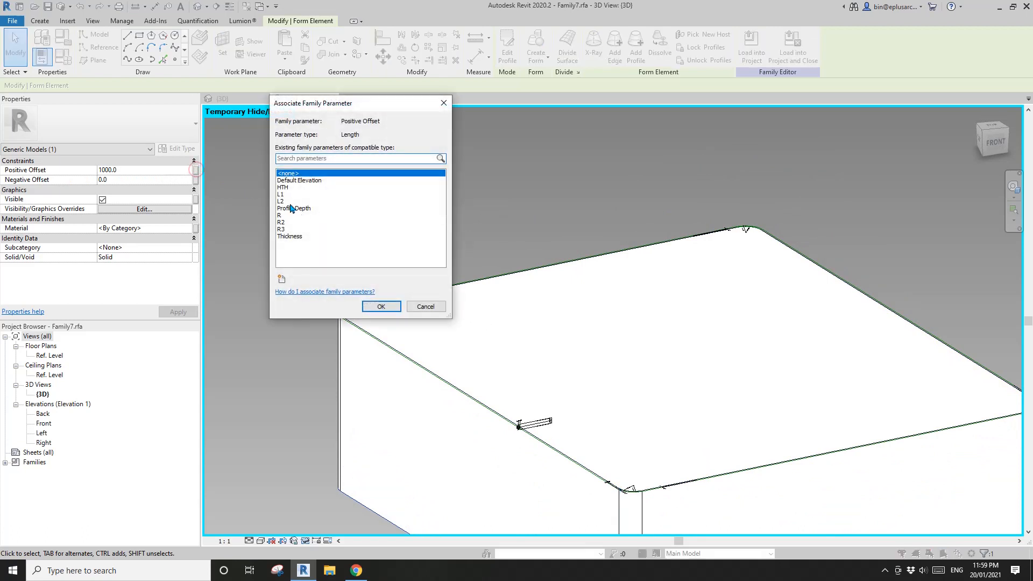
click(285, 187)
click(381, 306)
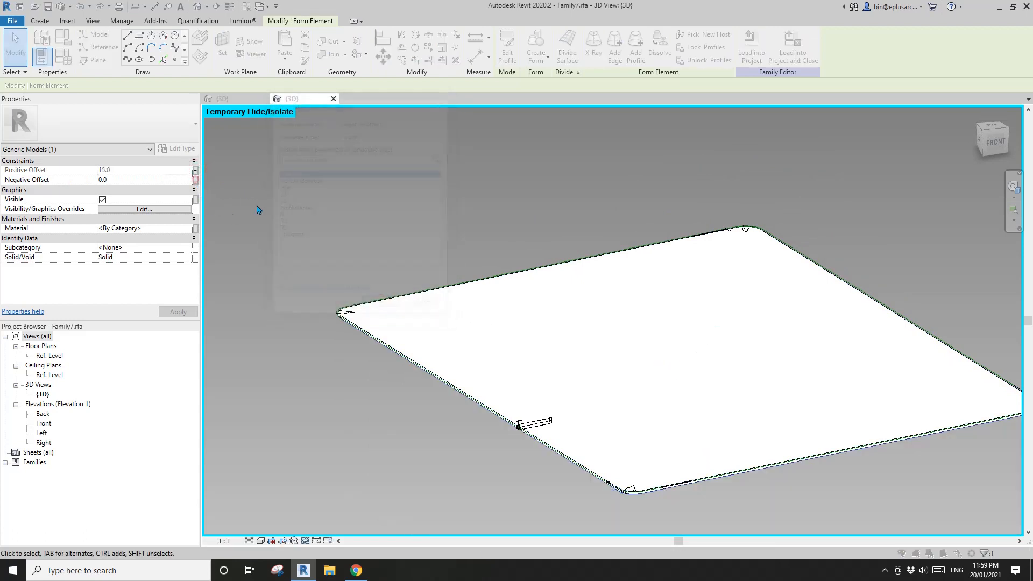
click(195, 180)
click(285, 187)
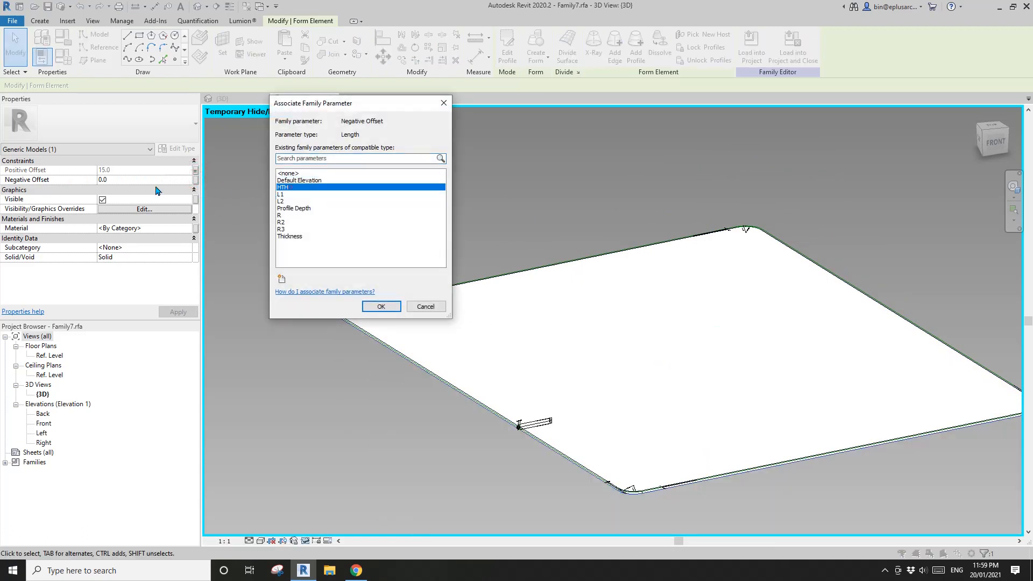
click(379, 306)
click(331, 317)
Reset the temporary hide/isolate and temporarily hide the original sharp-cornered solid
scroll(330, 317, up, 5)
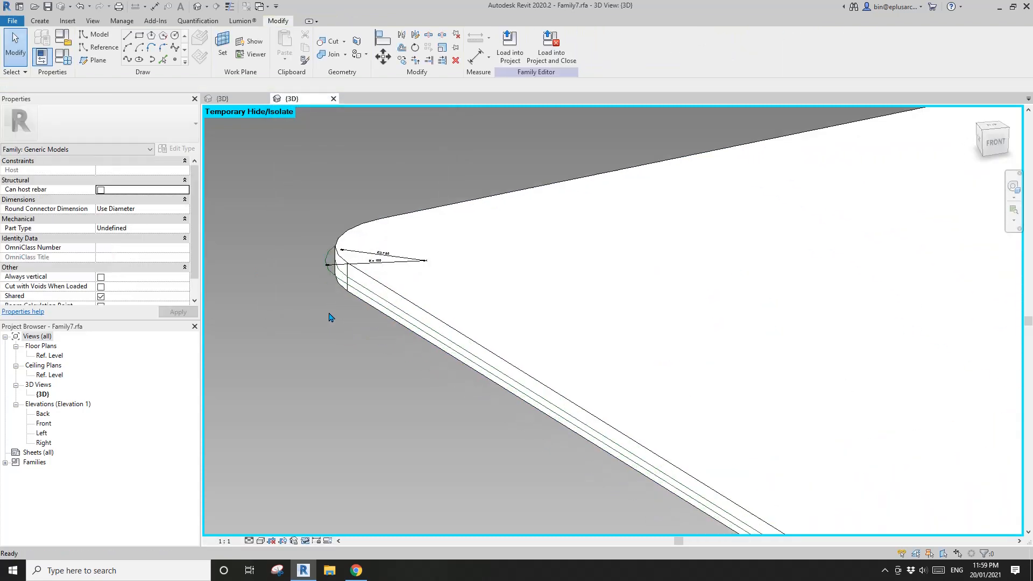
scroll(325, 317, down, 5)
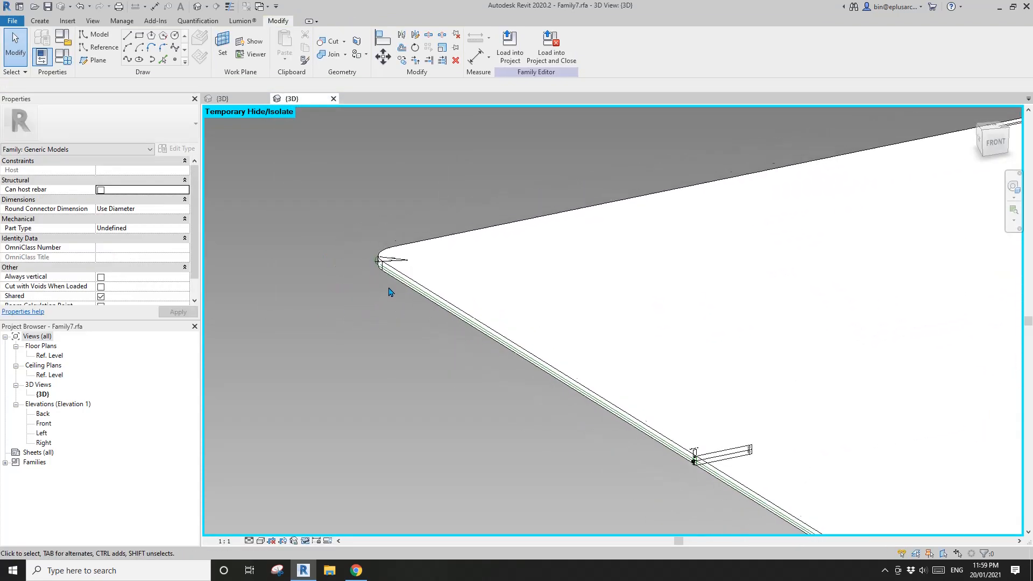
shift+middle_drag(391, 292, 383, 320)
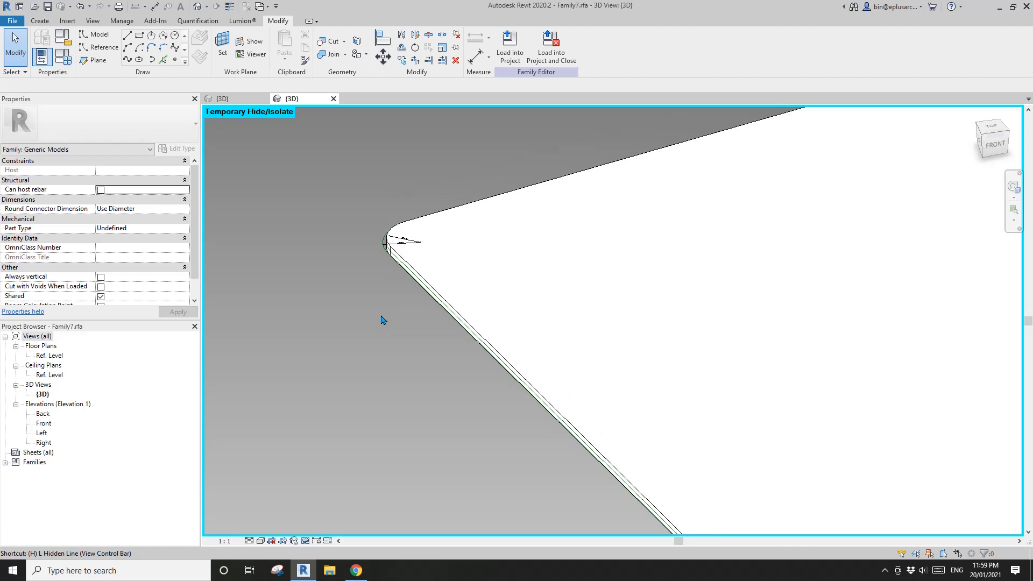
key(h)
key(r)
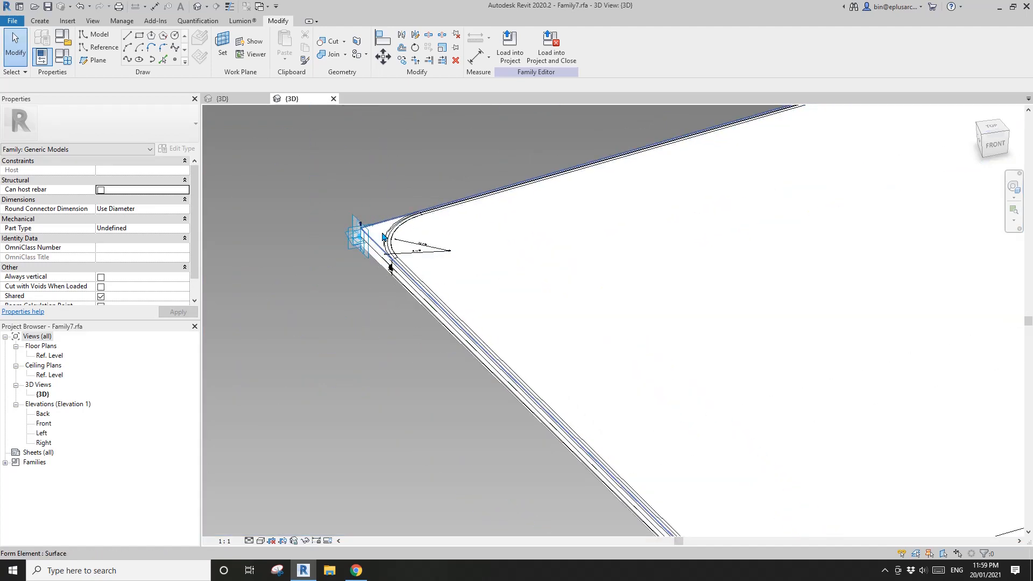
scroll(386, 241, up, 3)
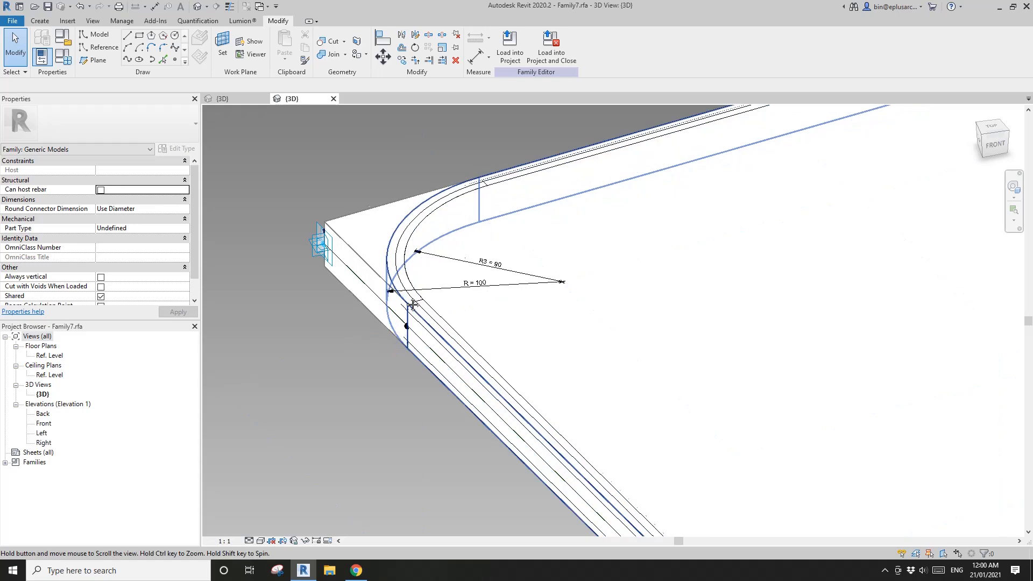
middle_drag(411, 302, 412, 287)
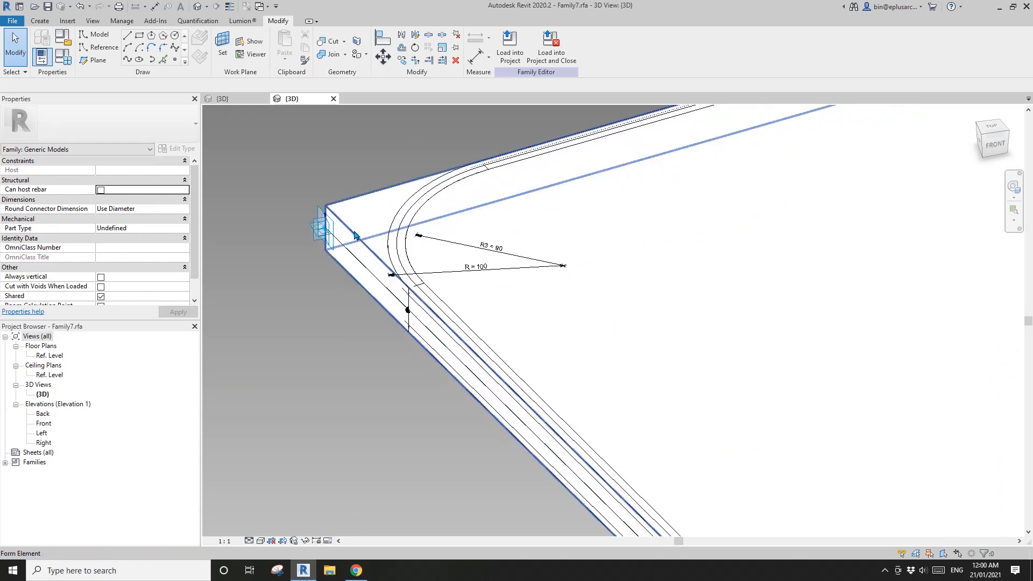
click(358, 230)
key(h)
key(h)
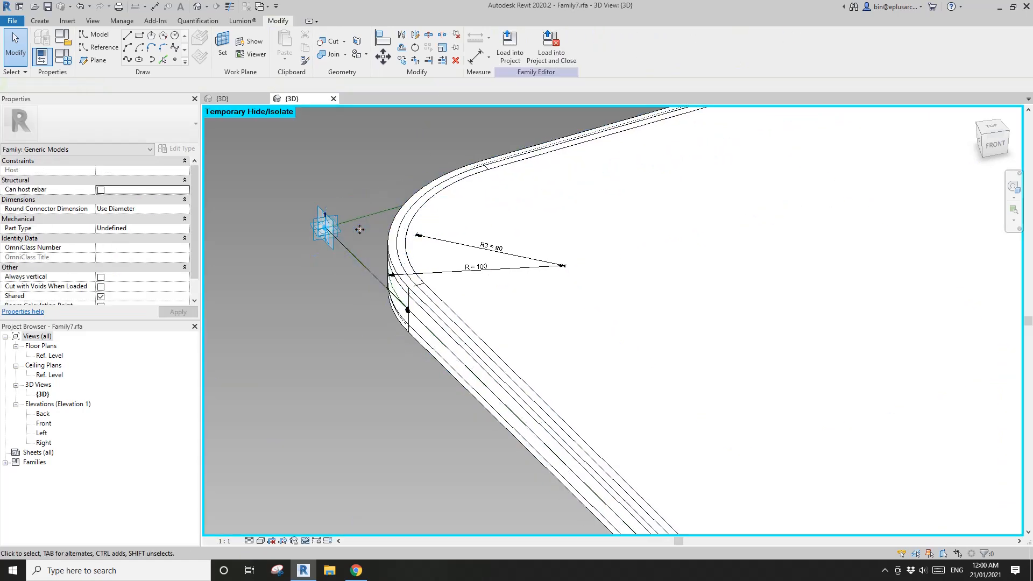
Examine the overlapping forms at the rounded corner by highlighting their edges and surfaces in turn
scroll(380, 248, up, 3)
key(Tab)
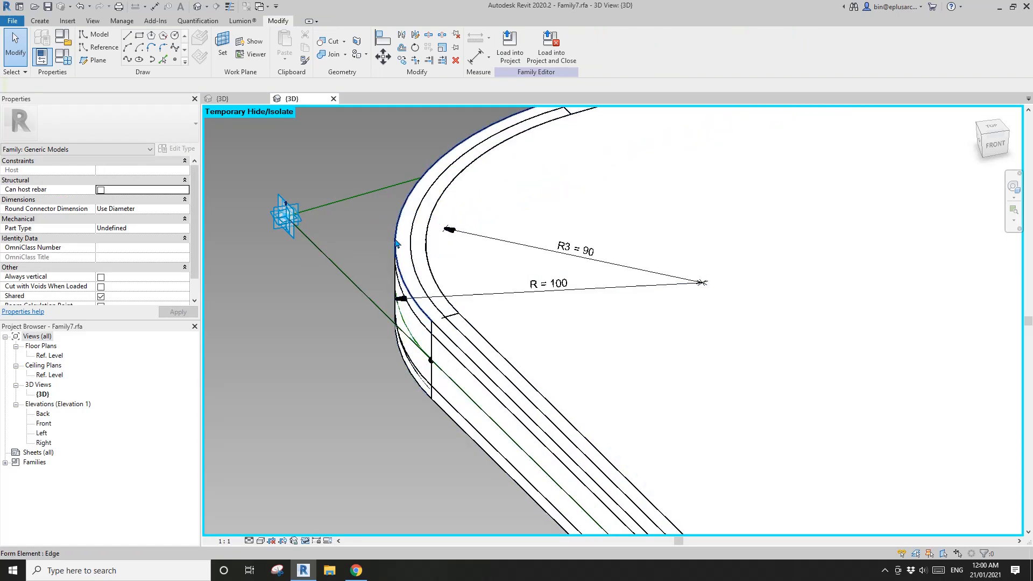
key(Tab)
scroll(398, 246, down, 4)
middle_drag(458, 367, 400, 271)
scroll(395, 273, up, 3)
middle_drag(365, 214, 464, 376)
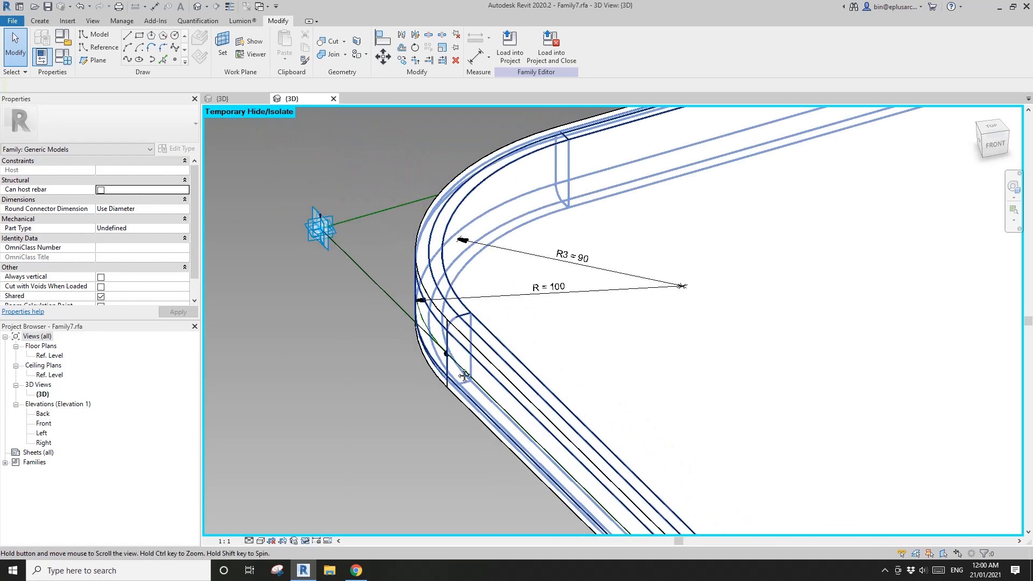
scroll(428, 303, up, 2)
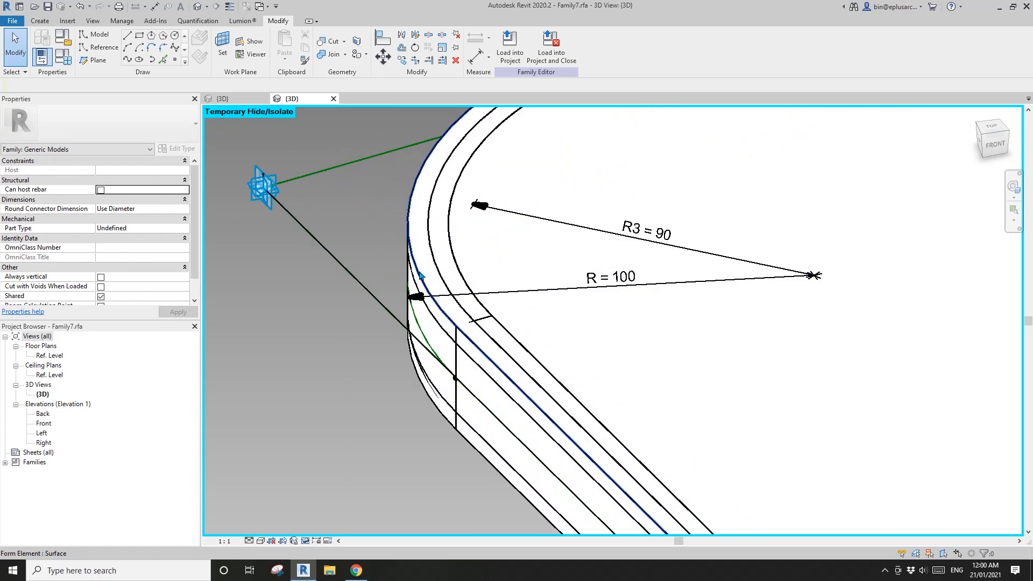
Check the rounded form's detail-level visibility settings and examine the neighbouring form at the rounded corner
key(Tab)
click(421, 275)
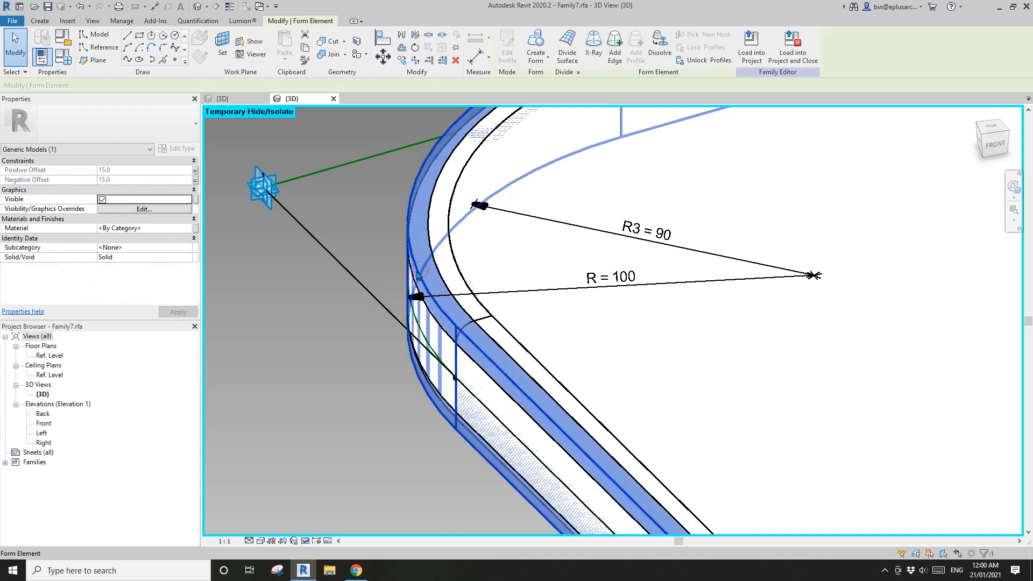
click(172, 213)
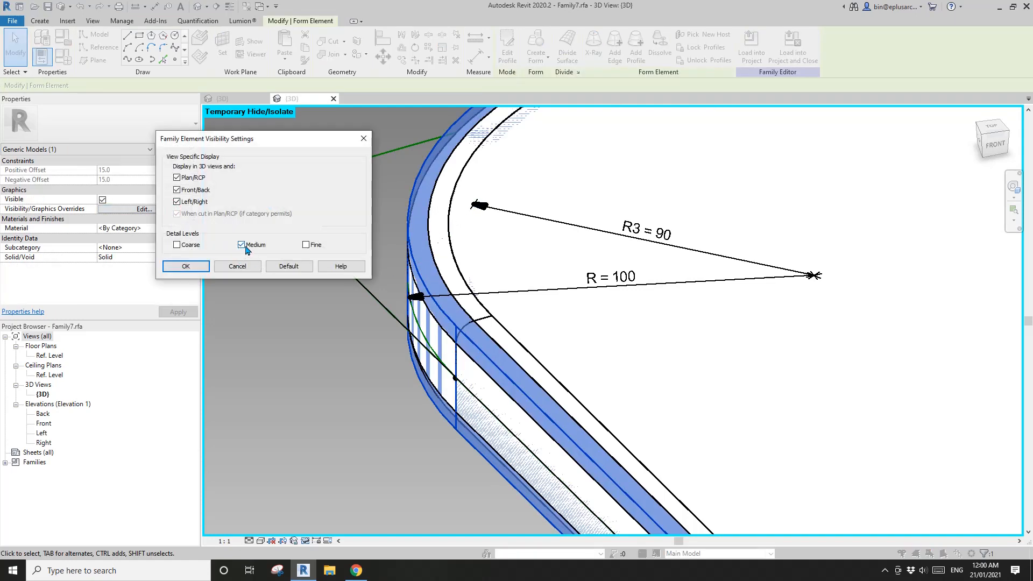
click(248, 266)
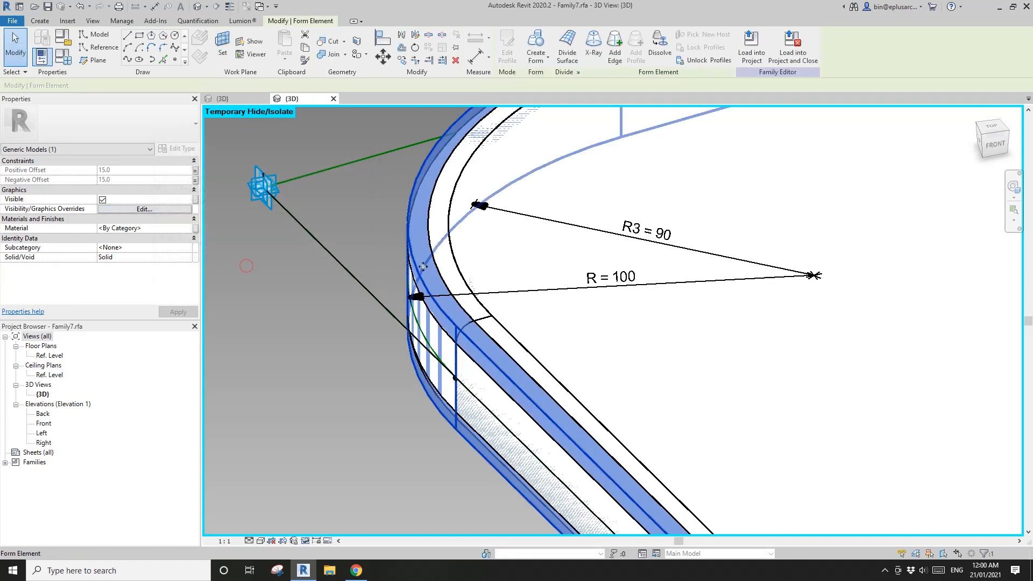
key(Escape)
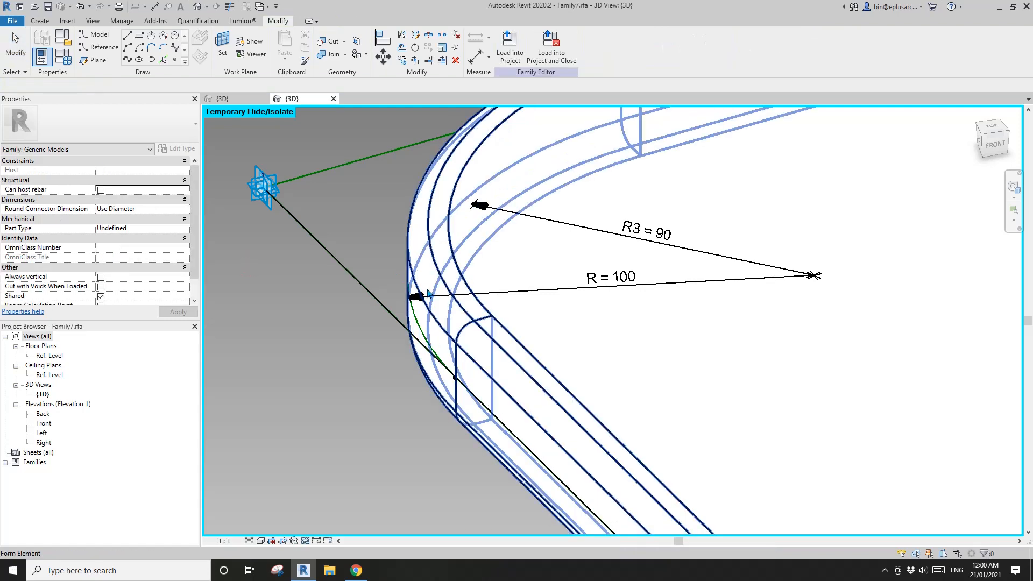
scroll(428, 293, down, 2)
click(364, 271)
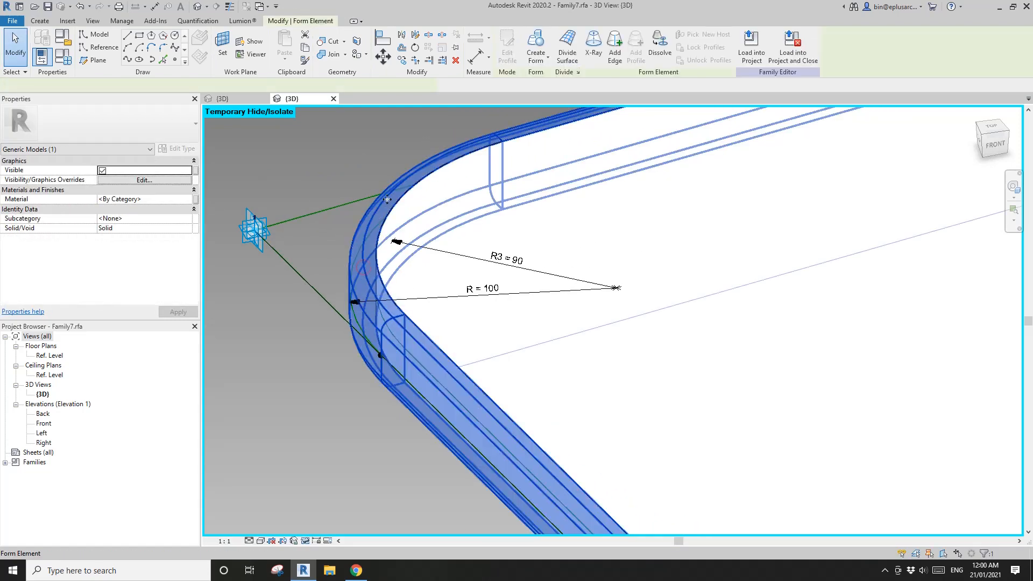
key(Escape)
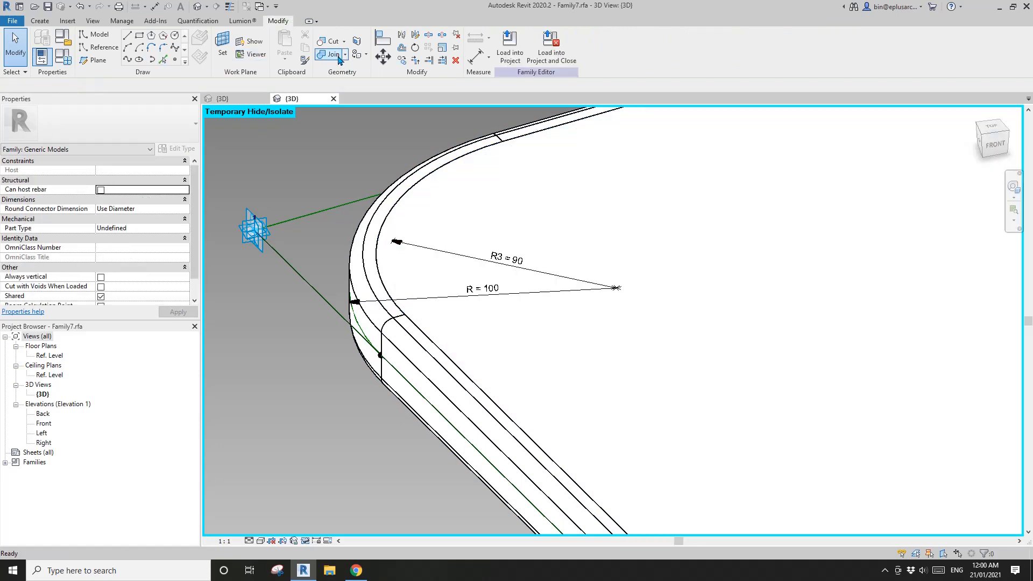
Join the inner solid with the filleted edge form and display the view shaded with edges
click(333, 54)
click(406, 276)
click(364, 265)
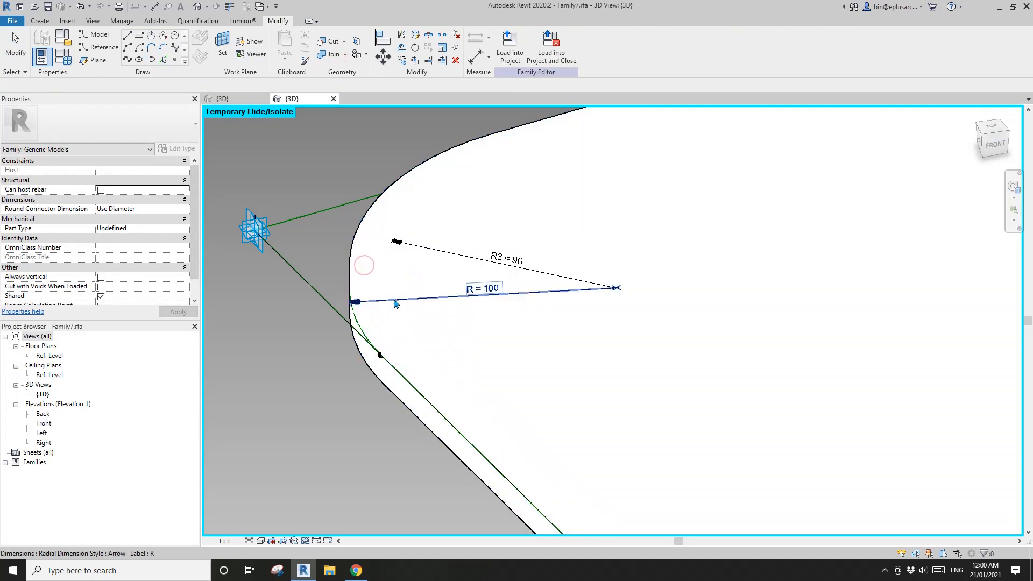
scroll(395, 304, down, 3)
key(Escape)
key(s)
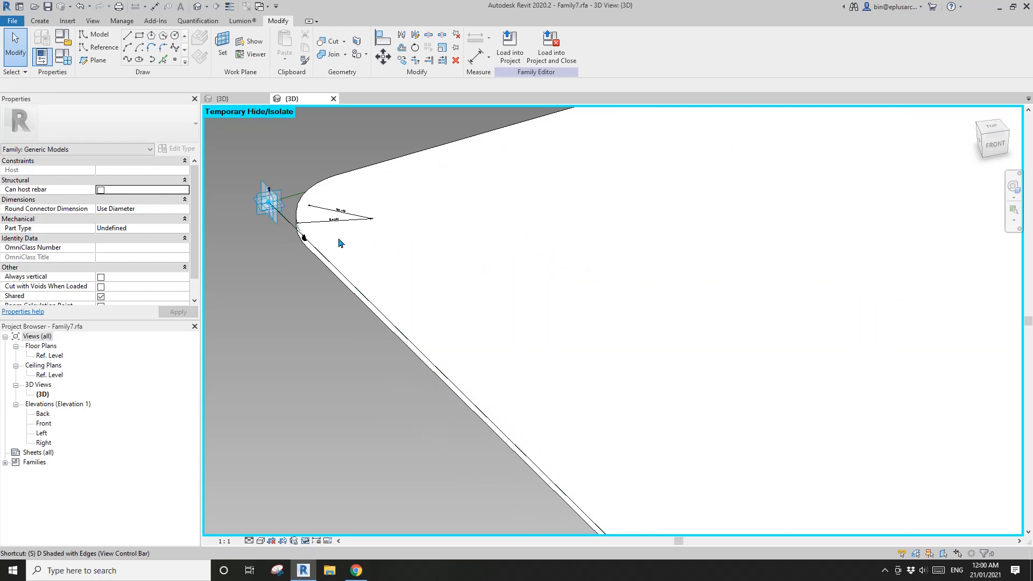
key(d)
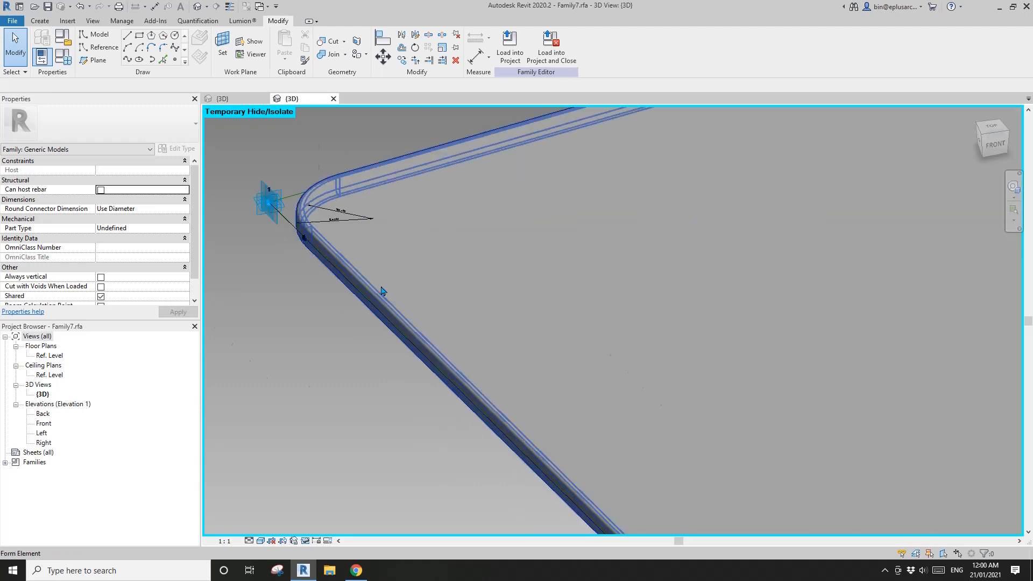
Restrict the joined solid's visibility to the Fine detail level, with Coarse and Medium switched off
scroll(416, 315, down, 3)
middle_drag(601, 435, 456, 314)
middle_drag(649, 489, 516, 299)
scroll(522, 366, up, 4)
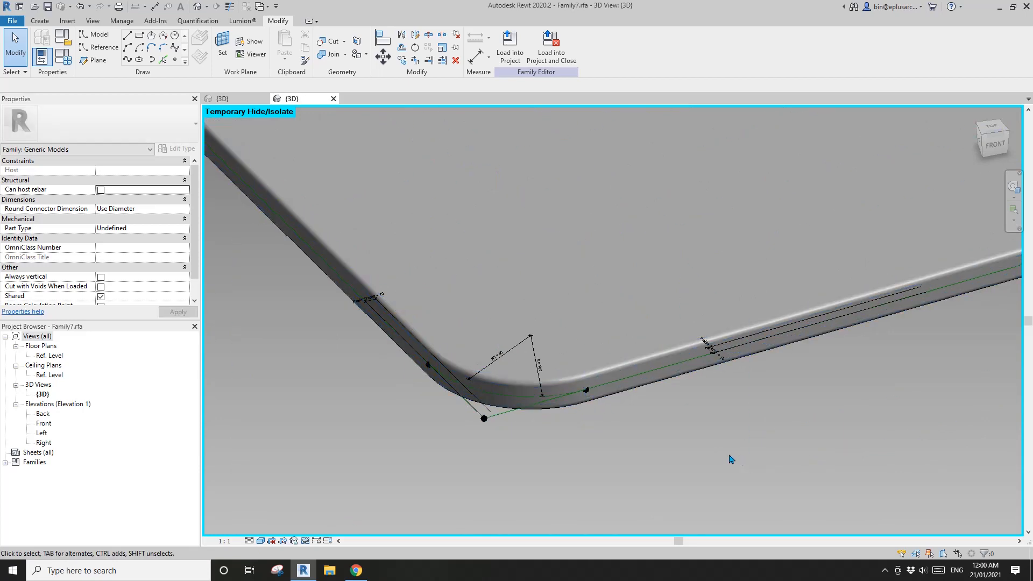
scroll(731, 459, down, 3)
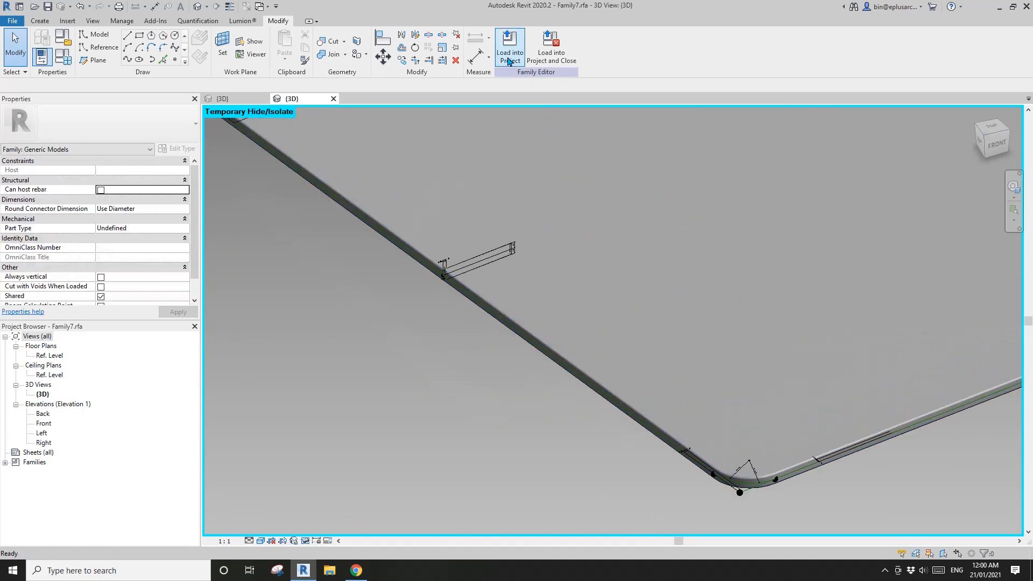
middle_drag(700, 467, 617, 404)
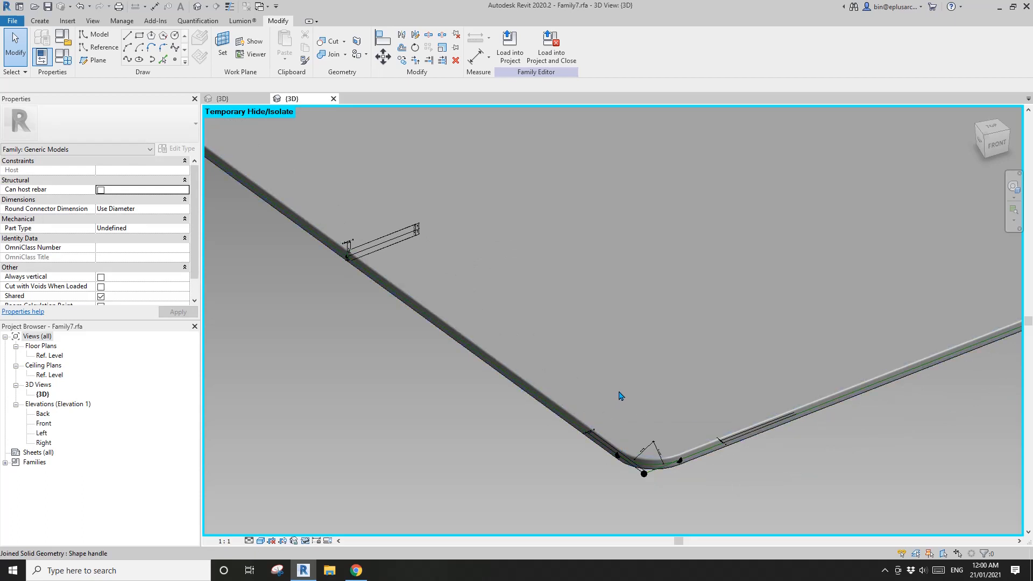
click(619, 392)
shift+middle_drag(648, 402, 654, 376)
key(Tab)
click(660, 341)
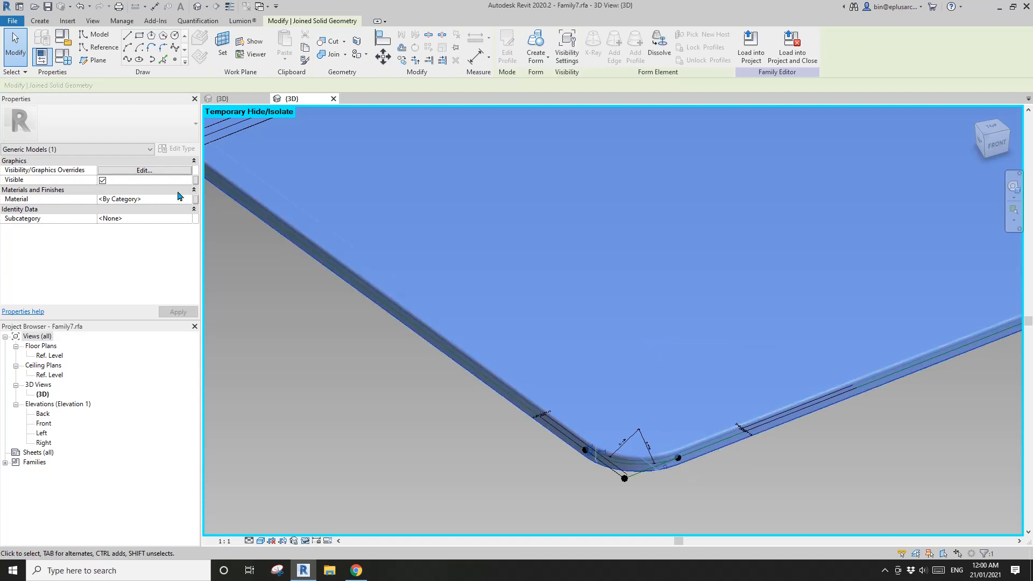
click(141, 171)
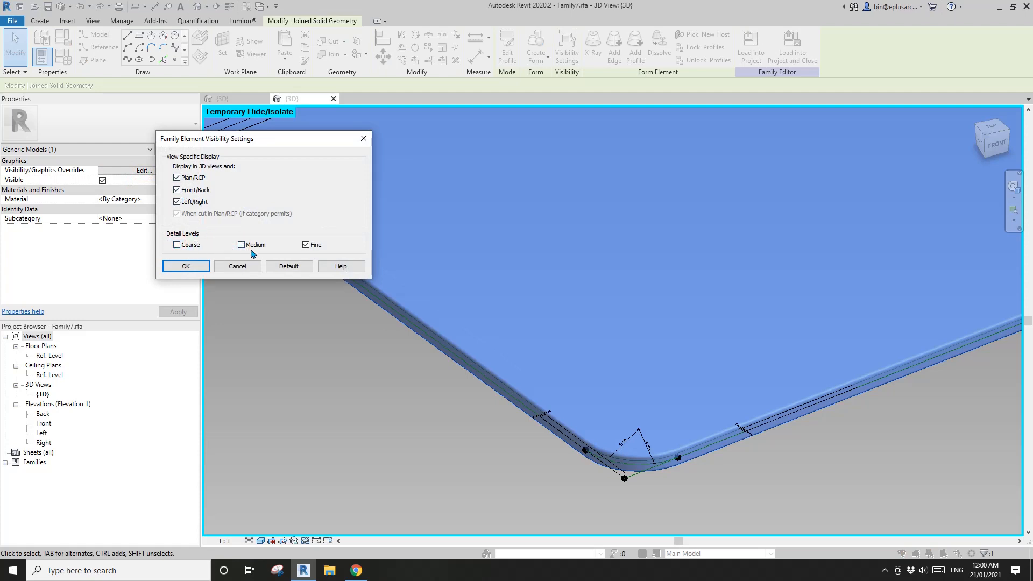
click(202, 266)
Load the updated slat family into the bench family and bring the whole bench into view
click(748, 47)
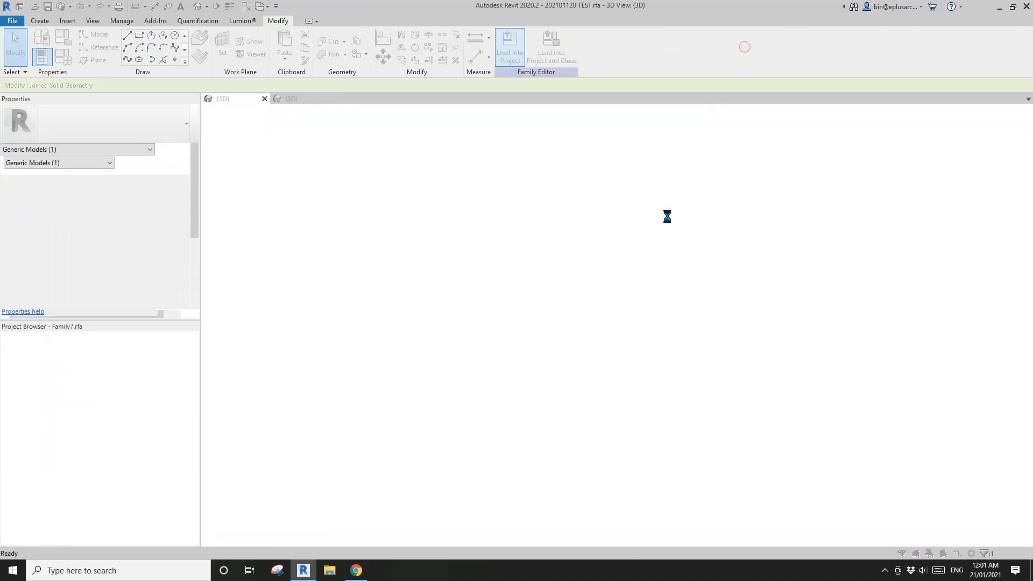
click(491, 281)
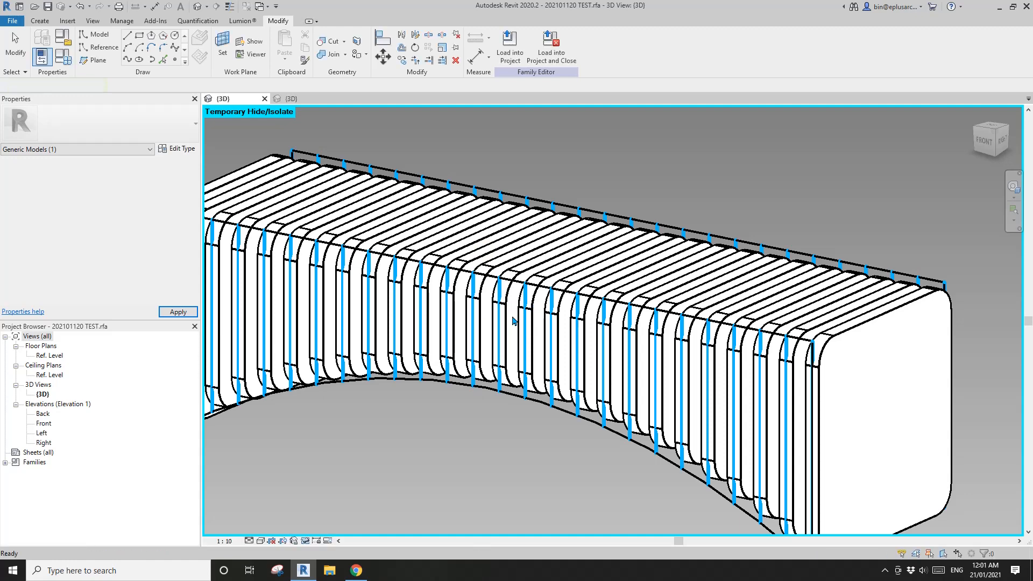
scroll(735, 336, down, 2)
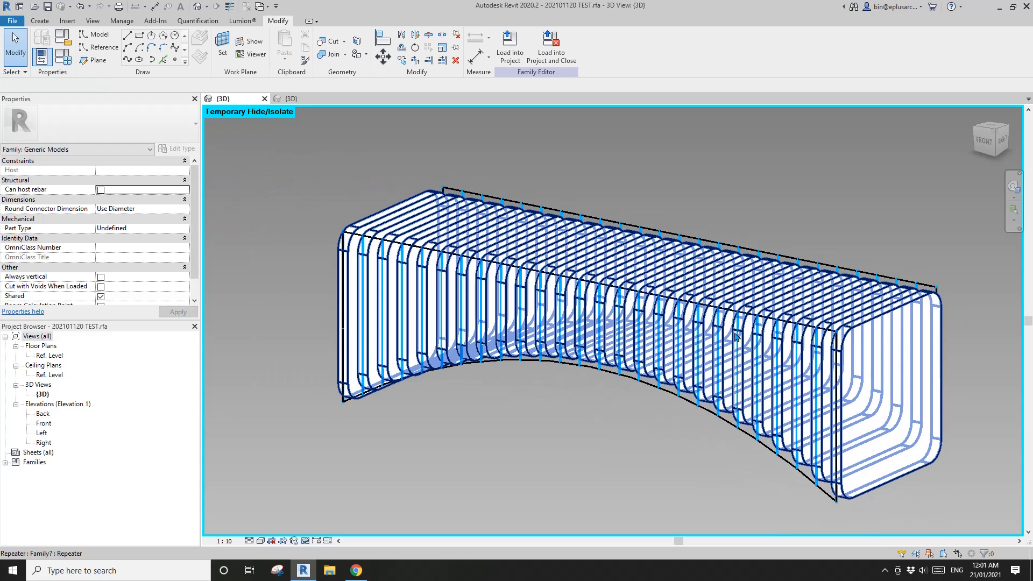
scroll(622, 322, up, 1)
middle_drag(623, 322, 595, 325)
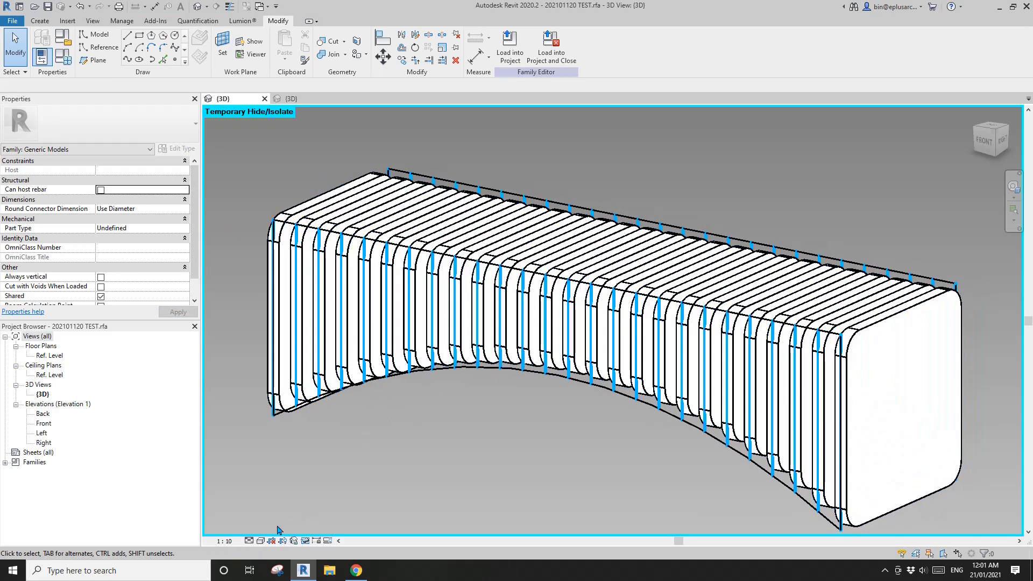
Set the bench view to Fine detail, shaded with edges, and examine the rounded slats from both ends
click(250, 542)
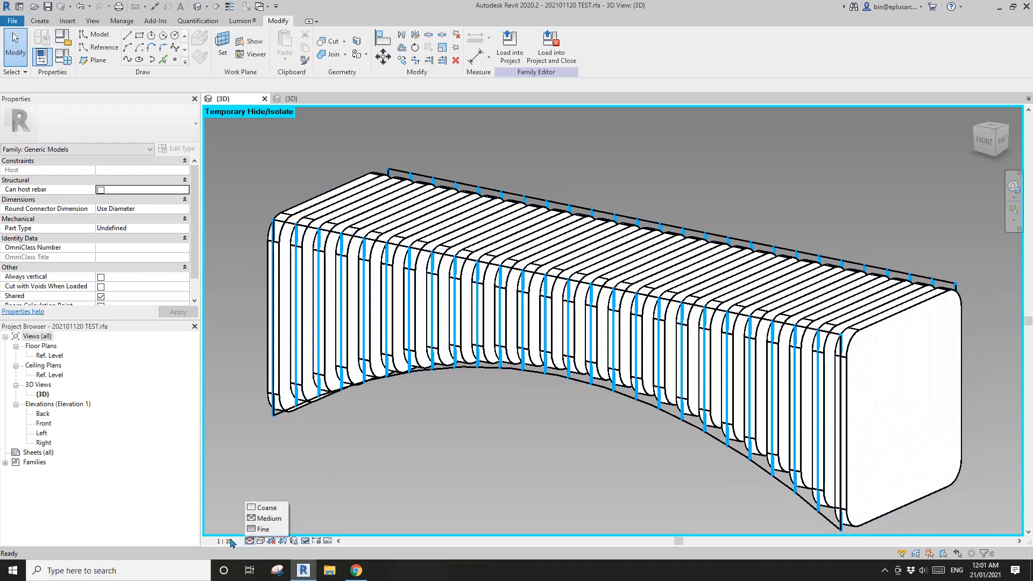
click(265, 529)
middle_drag(697, 398, 601, 377)
key(d)
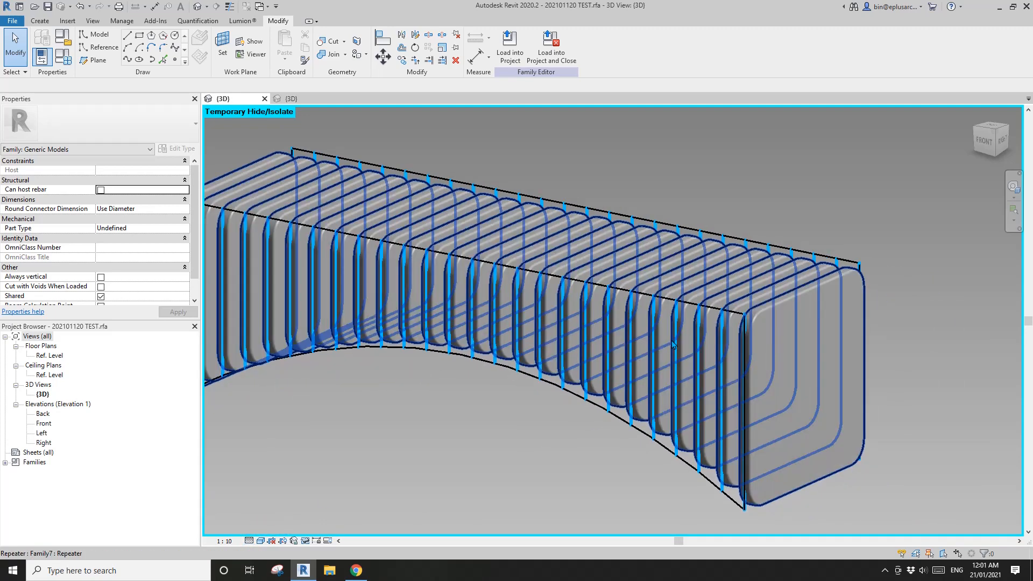
scroll(670, 355, down, 1)
mouse_move(669, 370)
shift+middle_down()
mouse_move(731, 369)
mouse_move(607, 361)
mouse_move(791, 353)
mouse_move(666, 353)
mouse_move(692, 341)
shift+middle_up()
click(606, 361)
click(696, 374)
scroll(697, 375, up, 2)
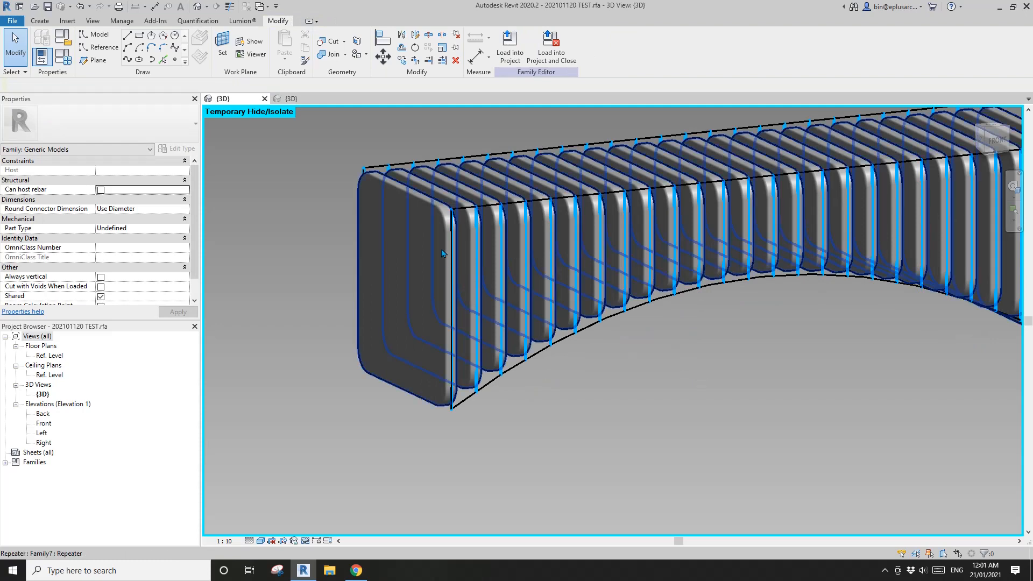
Compare the bench slats at the Coarse, Medium and Fine detail levels, finishing on Fine
scroll(672, 379, down, 4)
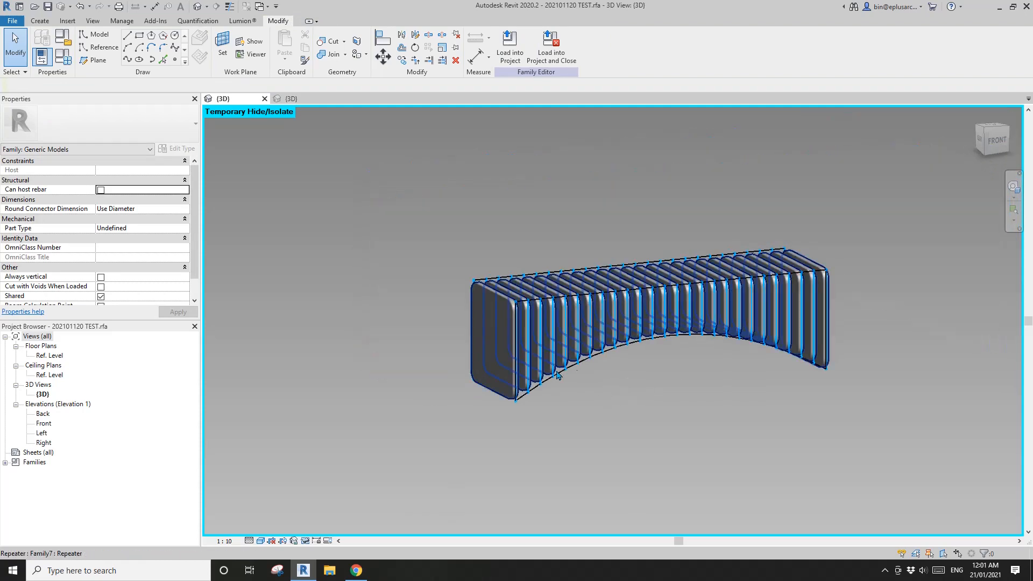
scroll(586, 360, up, 2)
click(251, 540)
click(261, 508)
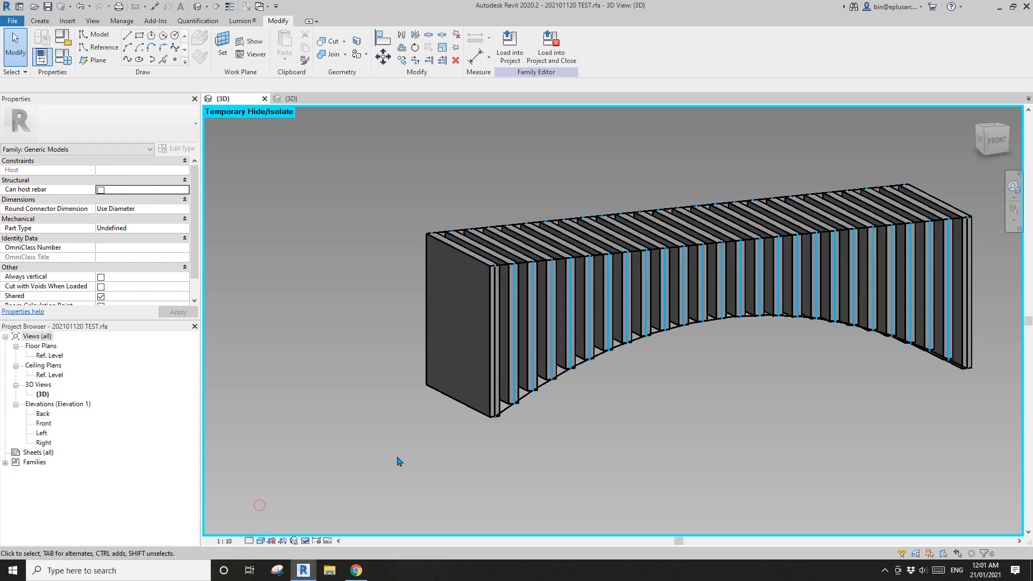
click(250, 541)
click(264, 520)
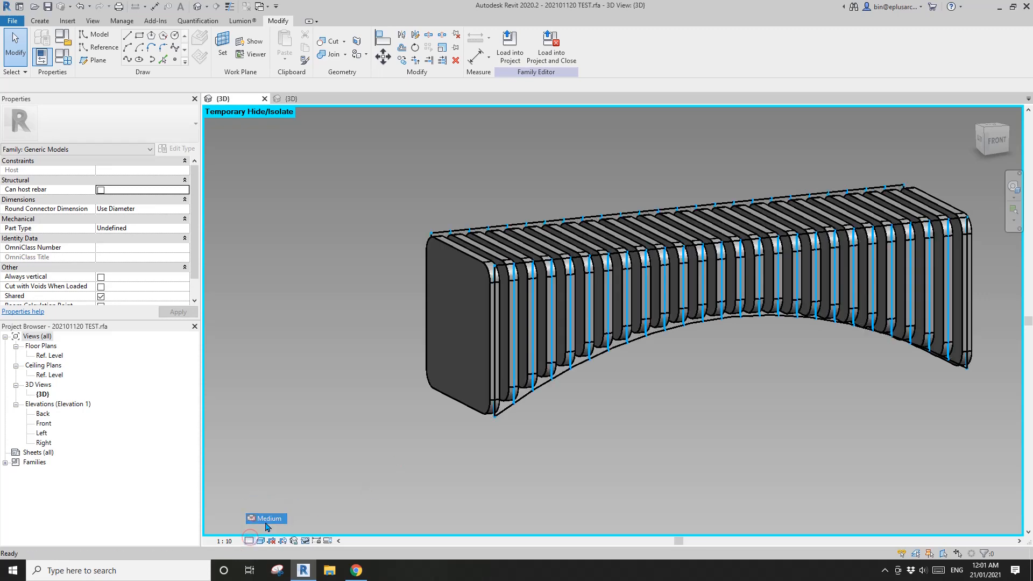
click(240, 543)
click(249, 542)
click(255, 529)
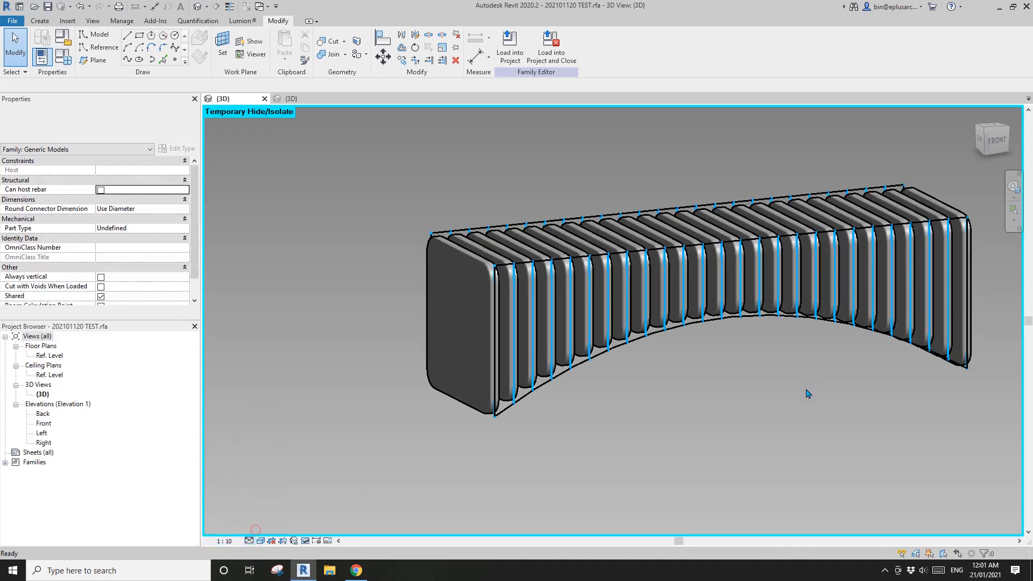
middle_drag(852, 407, 741, 400)
scroll(699, 398, down, 3)
shift+middle_drag(662, 397, 574, 406)
scroll(563, 362, up, 3)
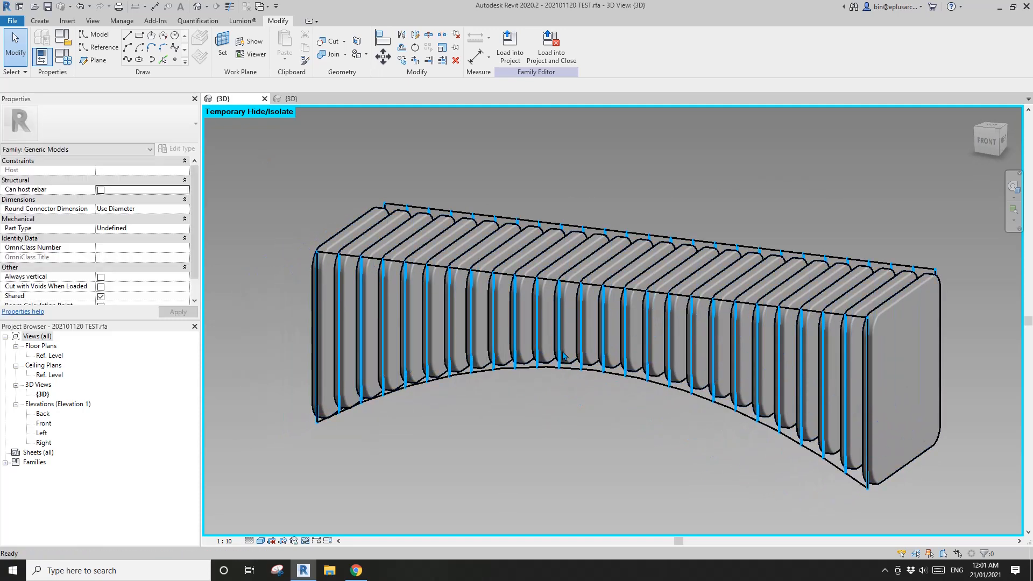
click(885, 571)
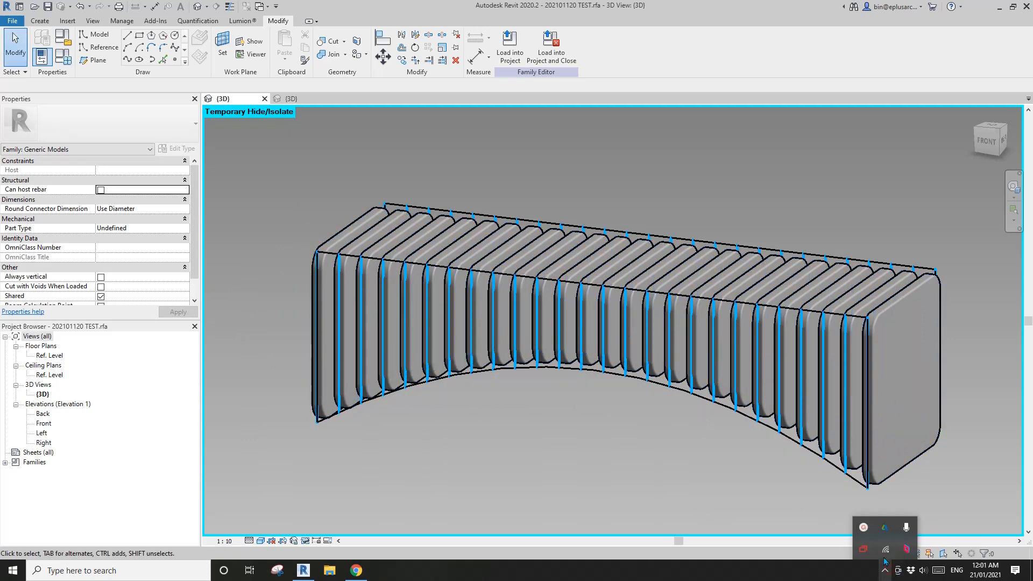
click(864, 528)
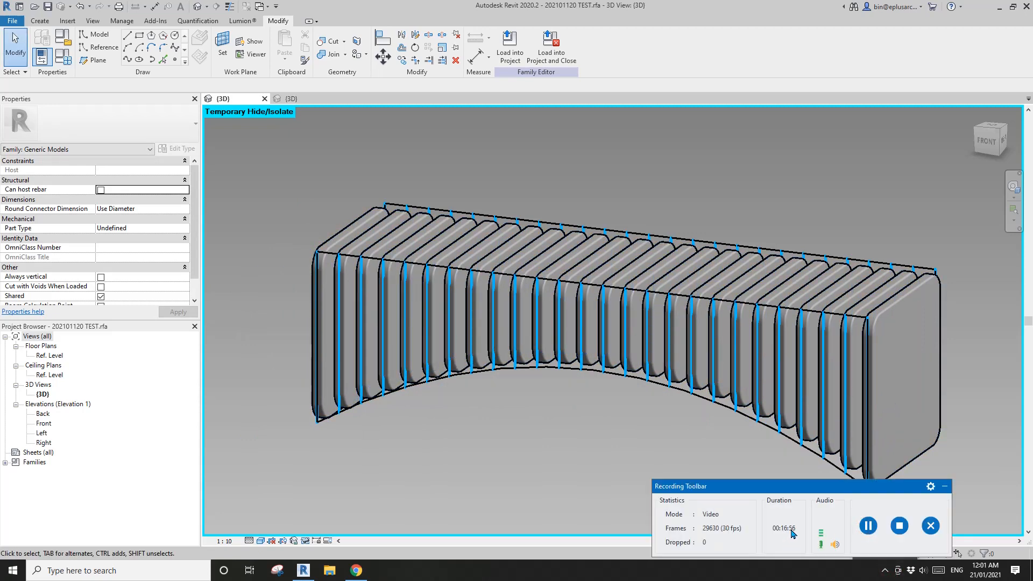
scroll(555, 440, down, 2)
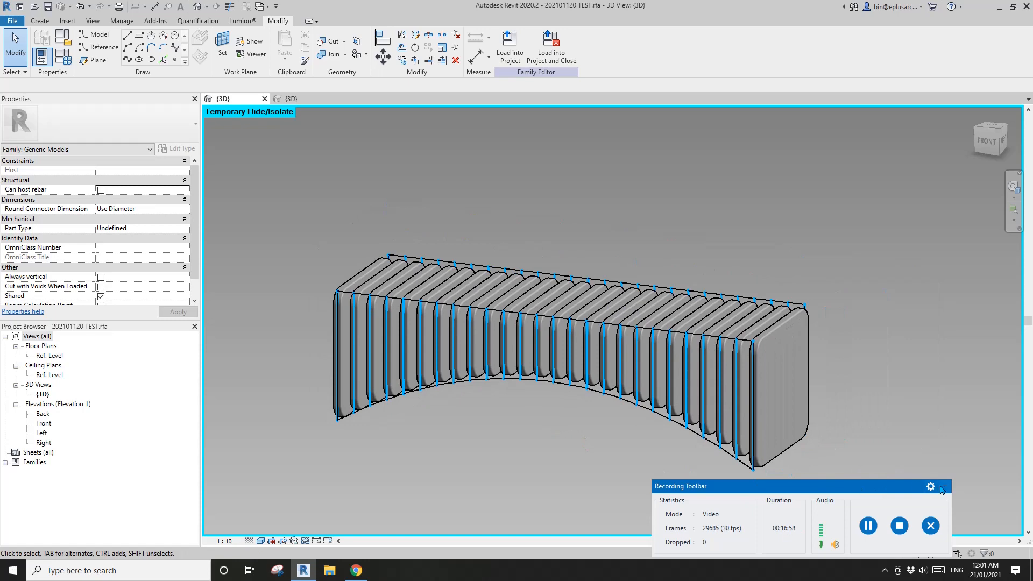
shift+middle_drag(587, 454, 460, 438)
Switch to Chrome to view the slatted bench reference photo, and return to Revit to compare the model with it
click(356, 570)
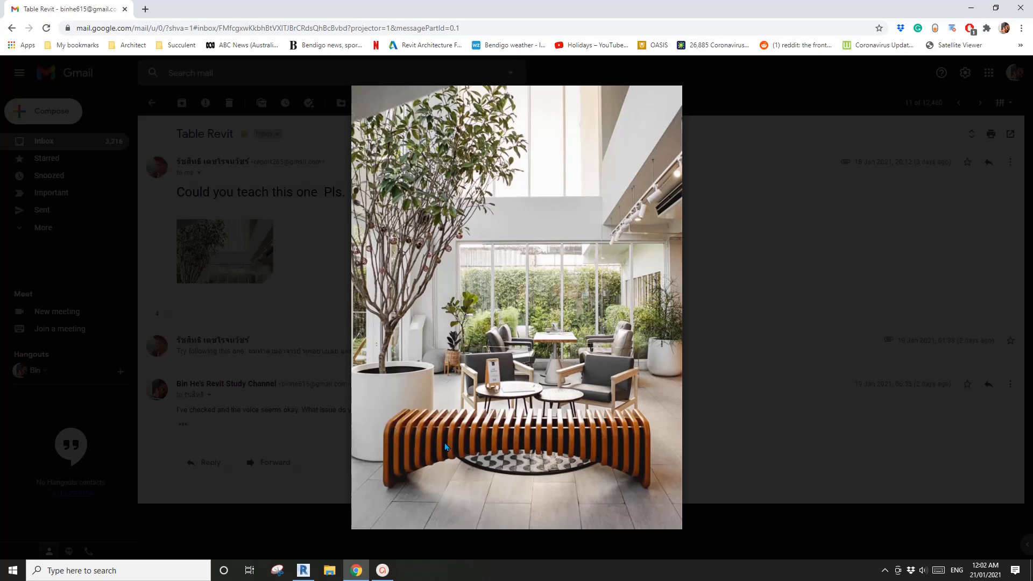
click(304, 570)
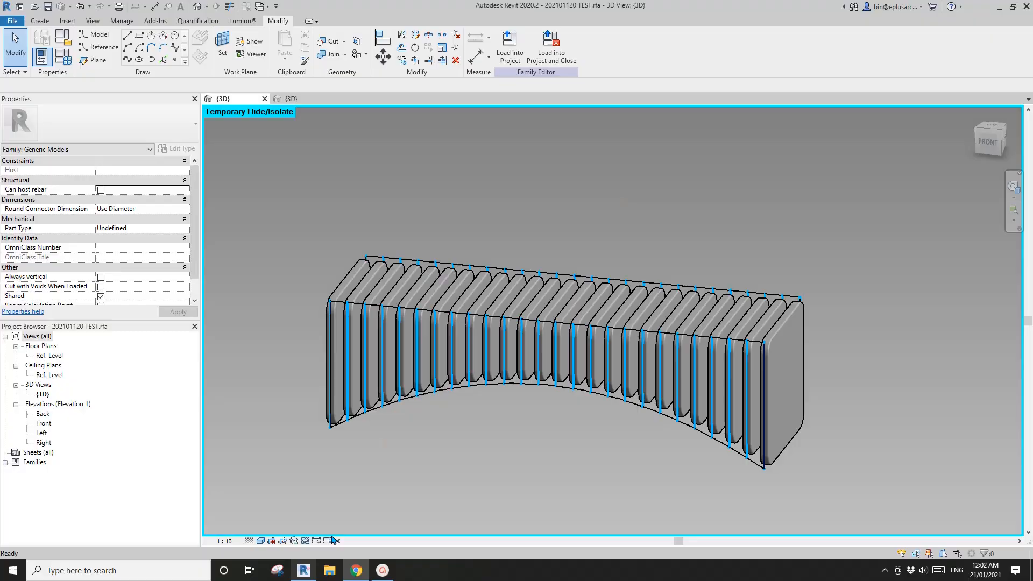
shift+middle_drag(474, 392, 731, 336)
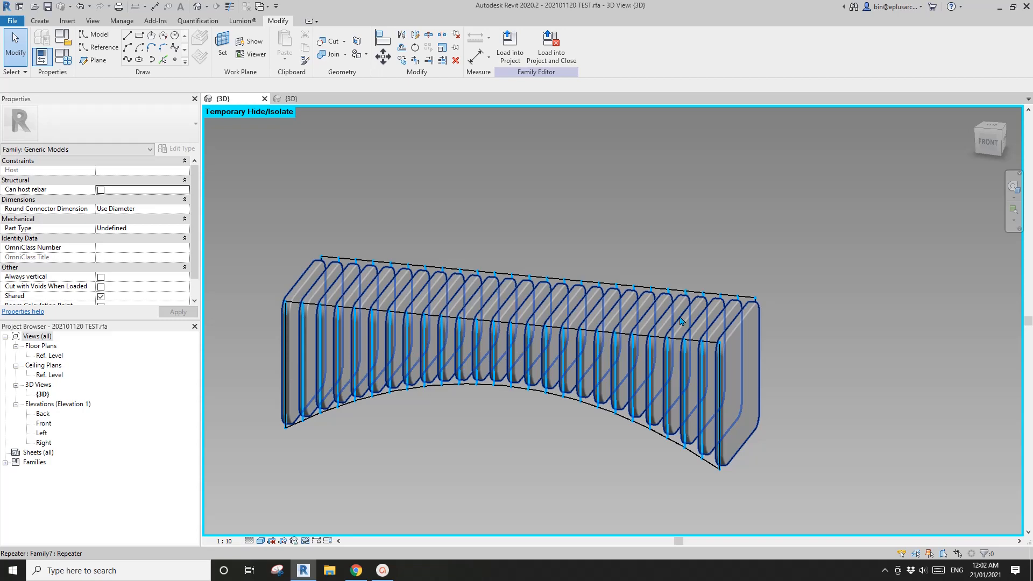
middle_drag(576, 392, 577, 384)
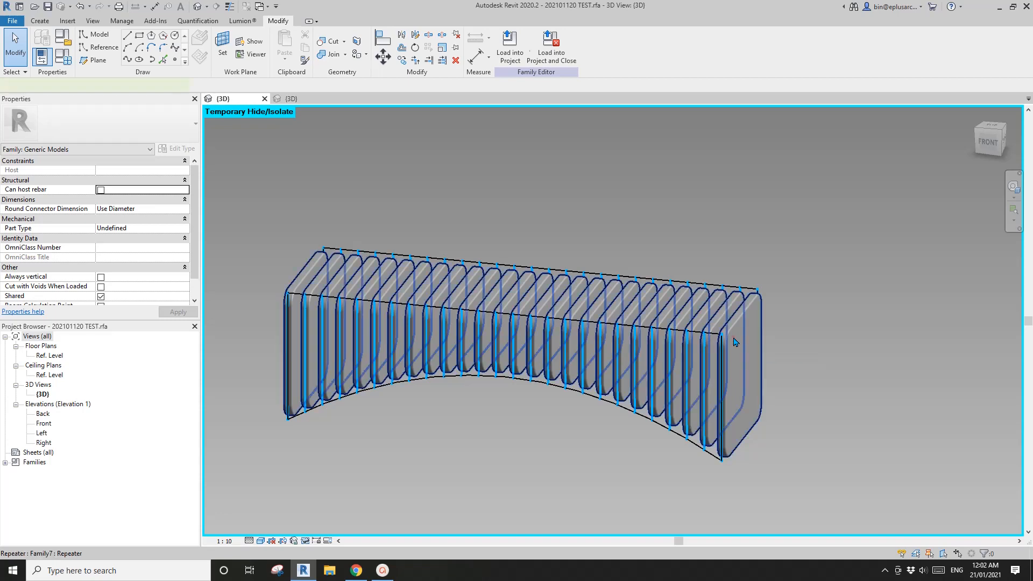
Select the repeater that forms the bench's slats
click(735, 342)
key(Escape)
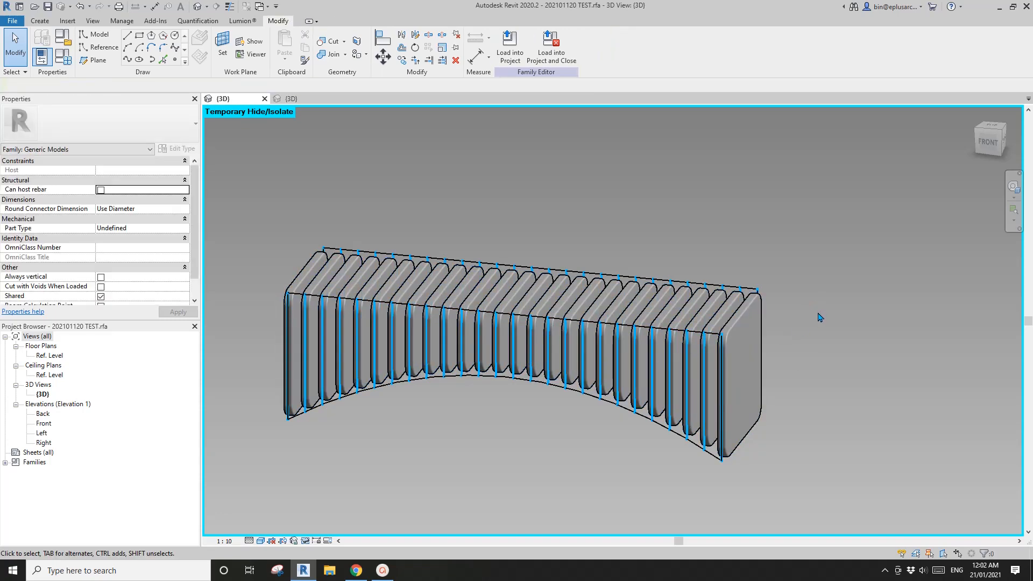
scroll(576, 407, down, 3)
click(610, 349)
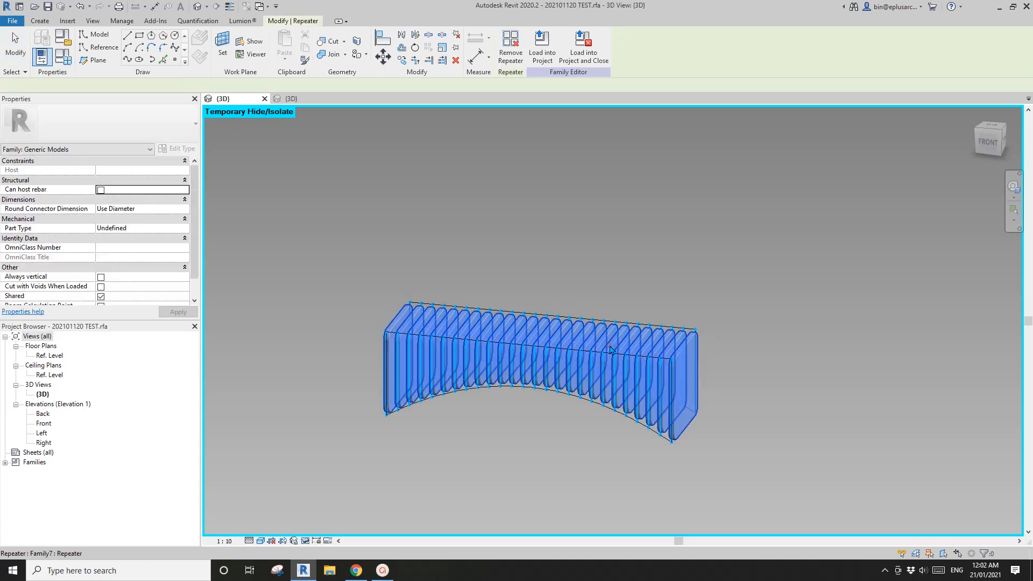
Examine the bench's rounded slats from both ends, with the slat repeater selected and deselected
mouse_move(611, 349)
shift+middle_down()
mouse_move(588, 351)
mouse_move(787, 361)
mouse_move(611, 340)
shift+middle_up()
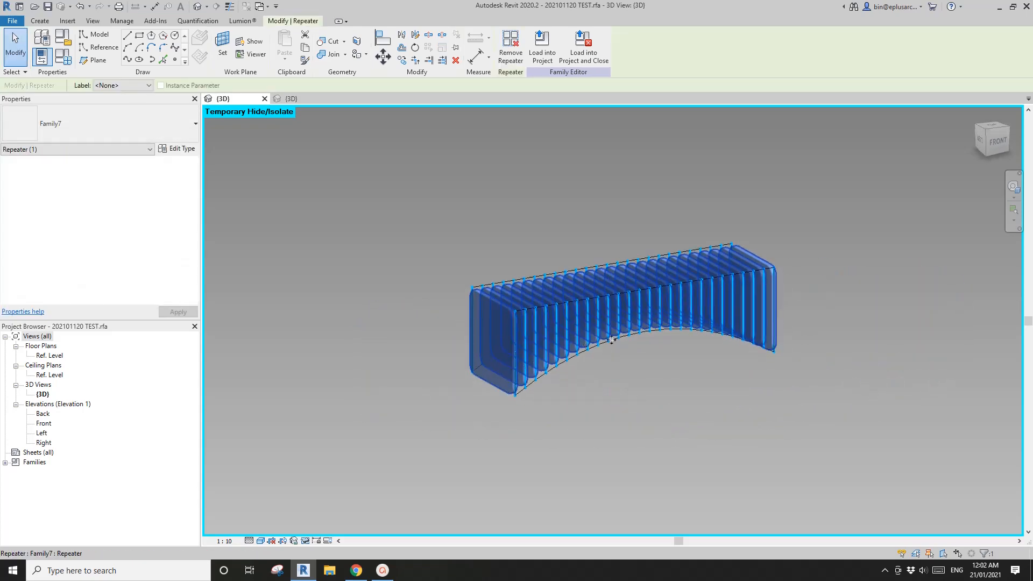
scroll(611, 340, up, 2)
key(Escape)
scroll(670, 268, down, 2)
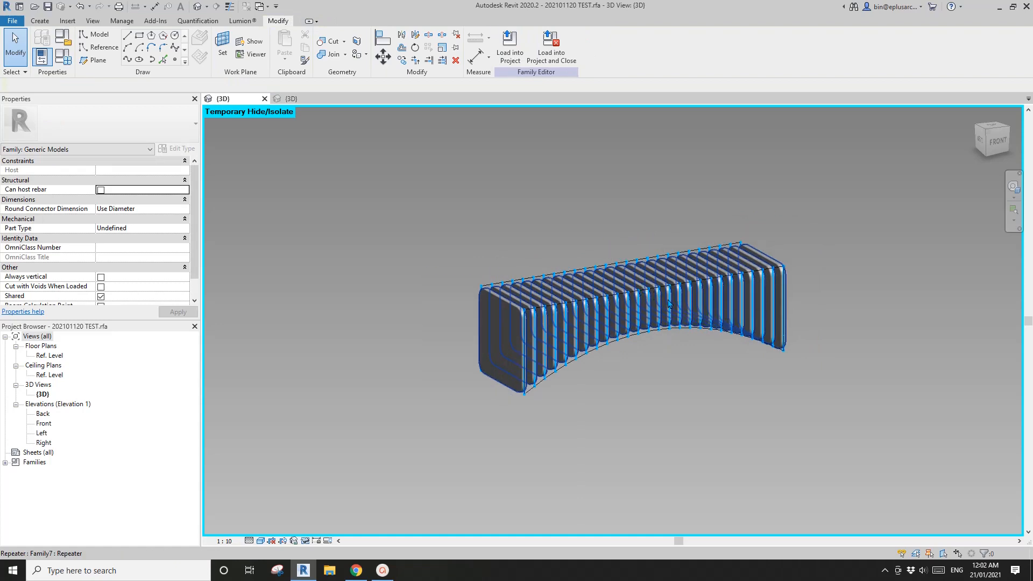
scroll(678, 317, up, 2)
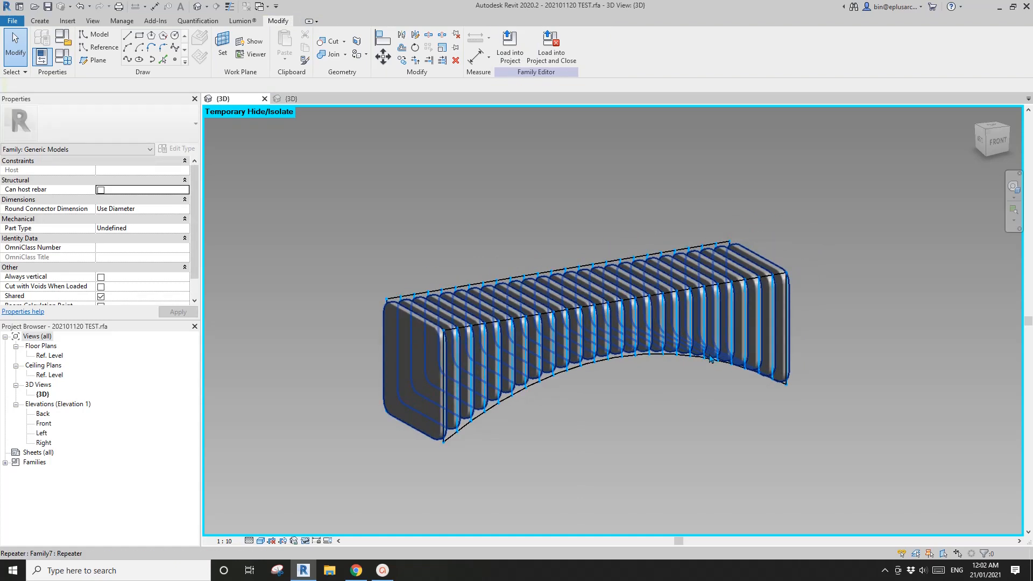
shift+middle_drag(706, 359, 667, 370)
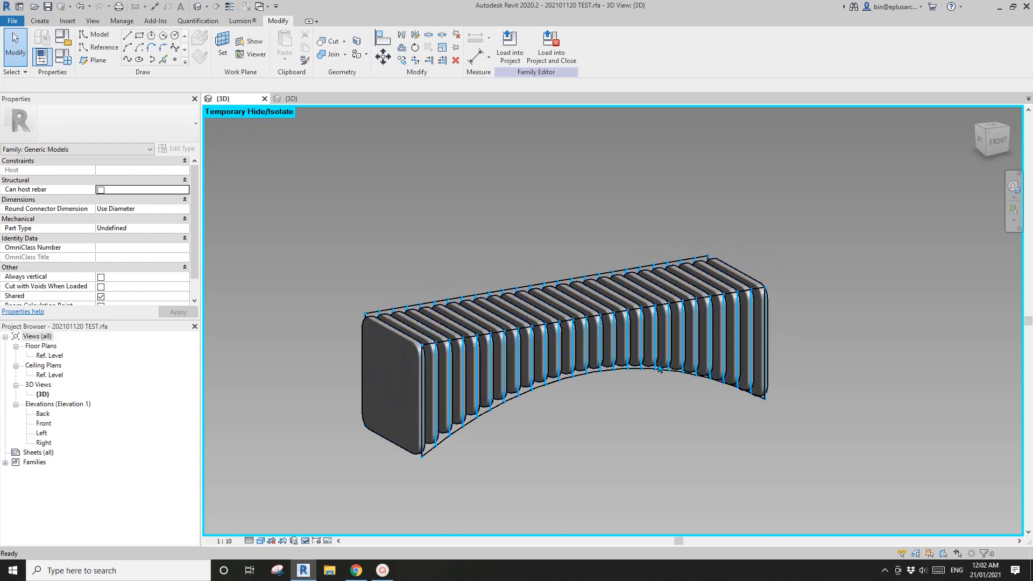
click(707, 355)
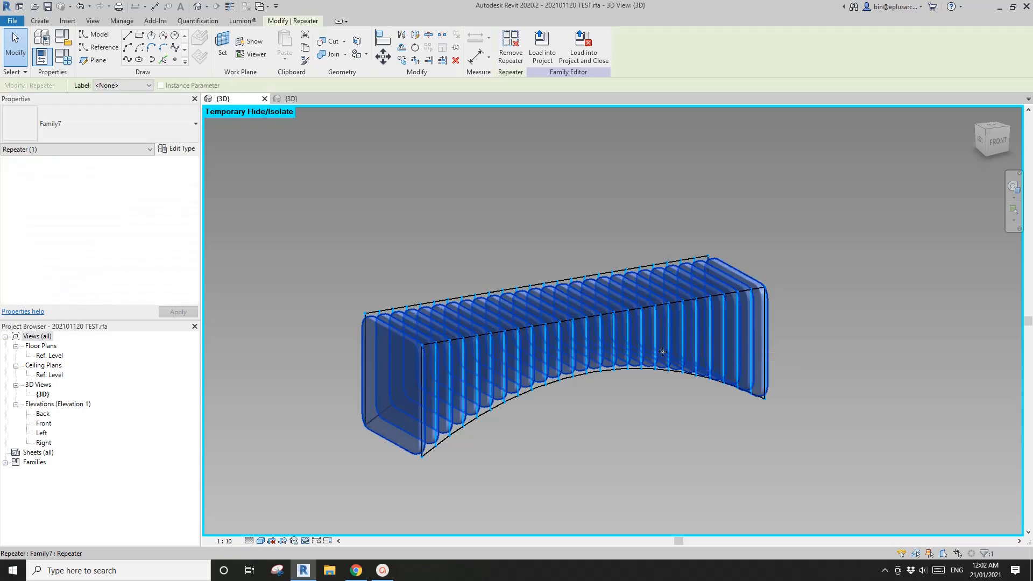
scroll(622, 401, down, 2)
shift+middle_drag(622, 401, 698, 377)
shift+middle_drag(699, 377, 587, 384)
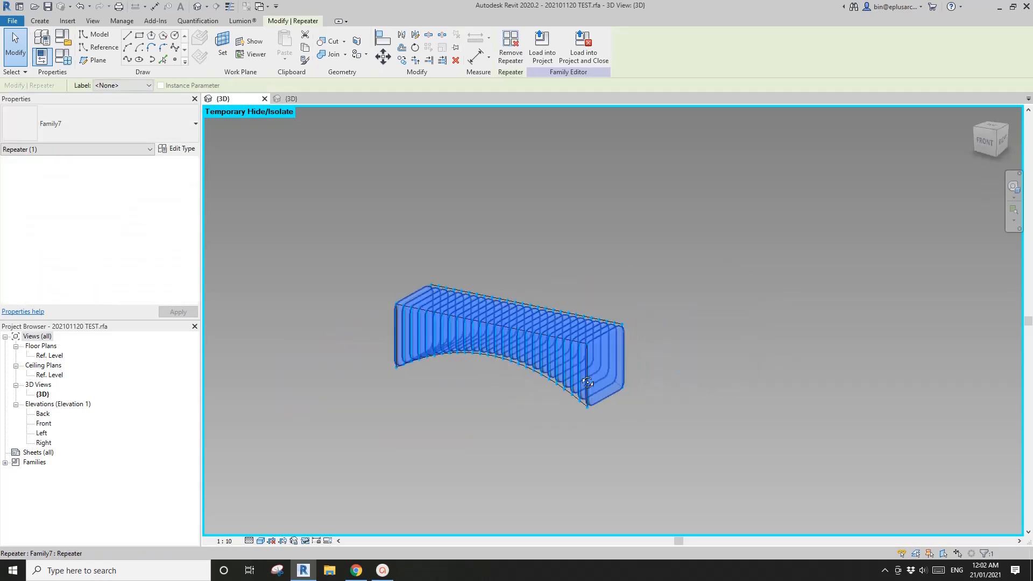
scroll(536, 356, up, 2)
middle_drag(537, 356, 594, 370)
scroll(594, 370, up, 2)
key(Escape)
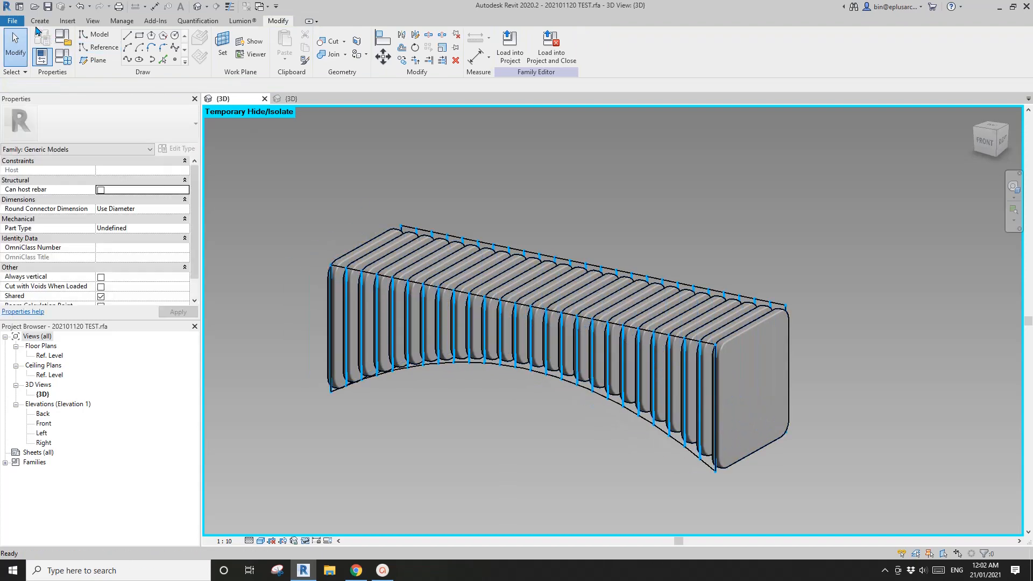
Create a new project from the Architectural Template
click(14, 19)
mouse_move(65, 67)
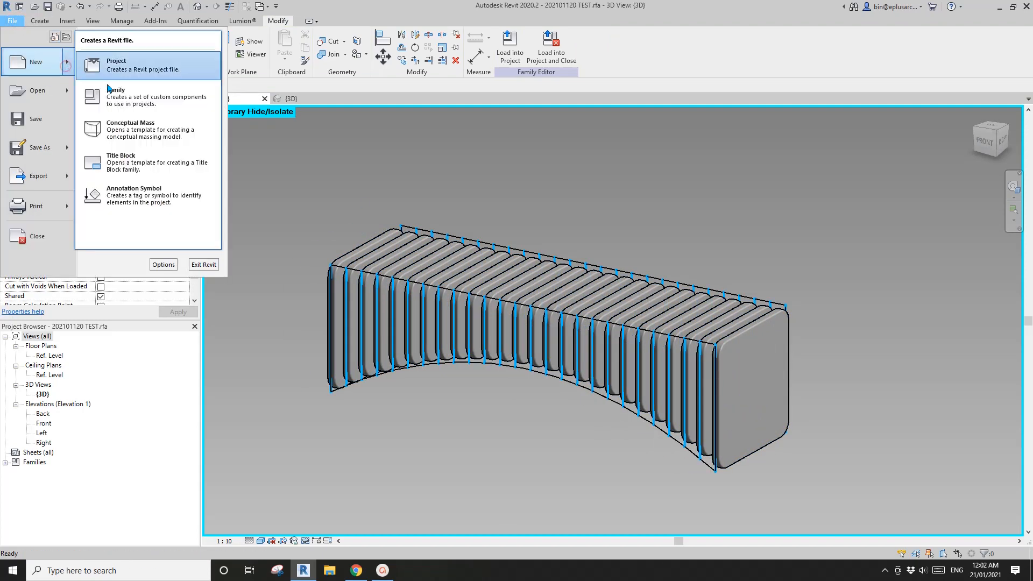
click(124, 72)
click(333, 179)
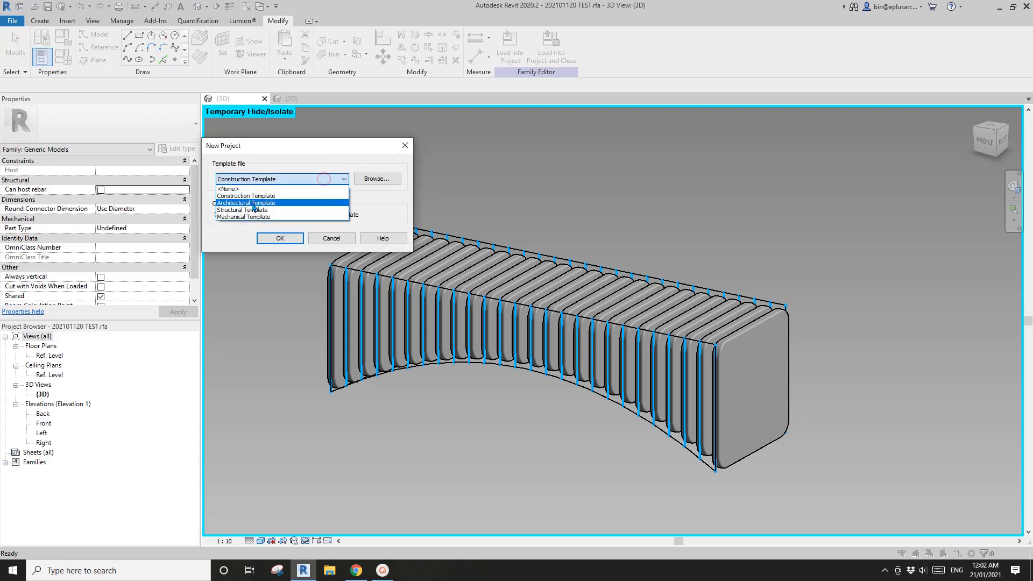
click(322, 198)
click(283, 237)
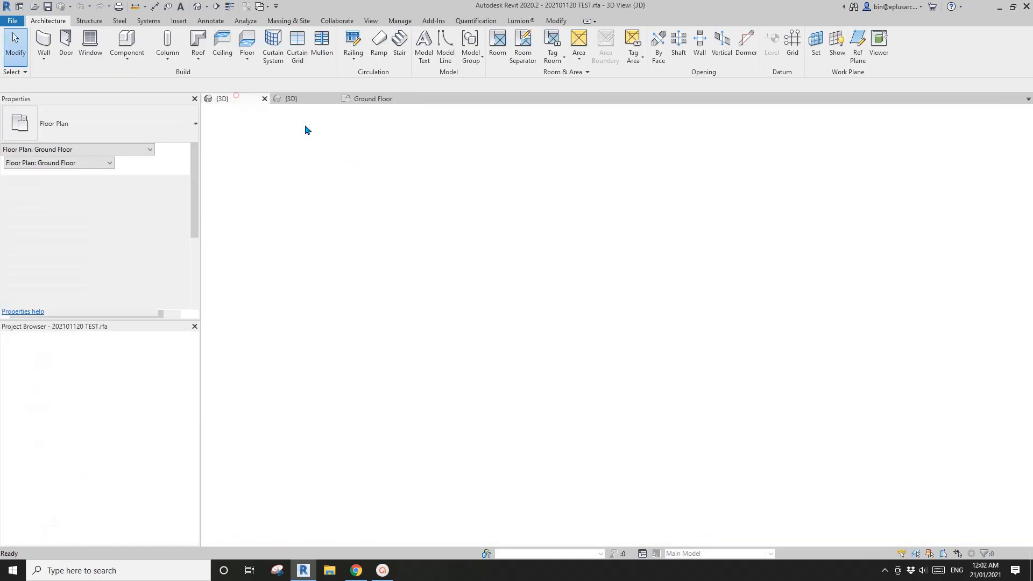
Return to the bench family's 3D view and load the family into Project1
click(236, 97)
click(510, 44)
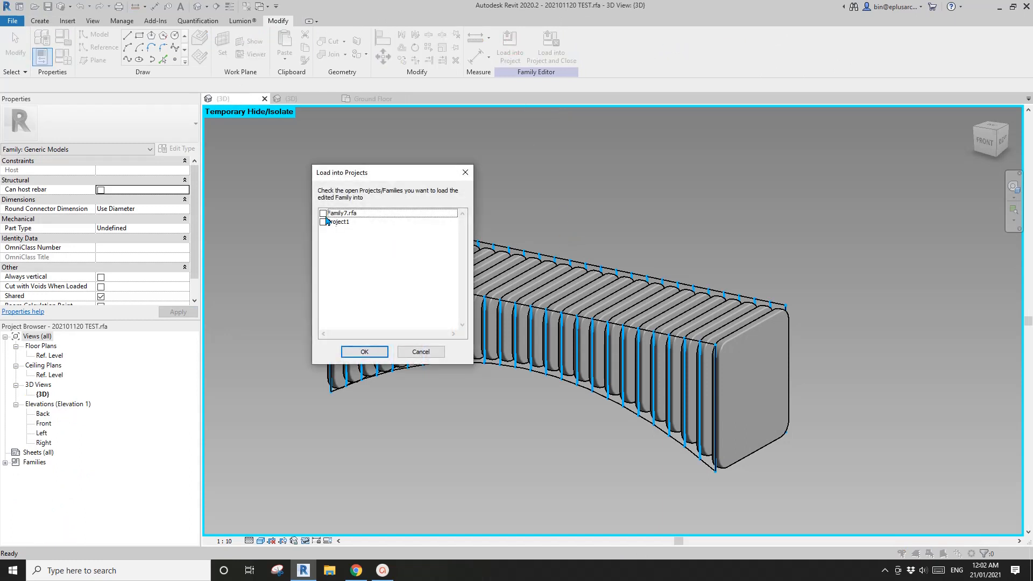
click(324, 221)
click(364, 351)
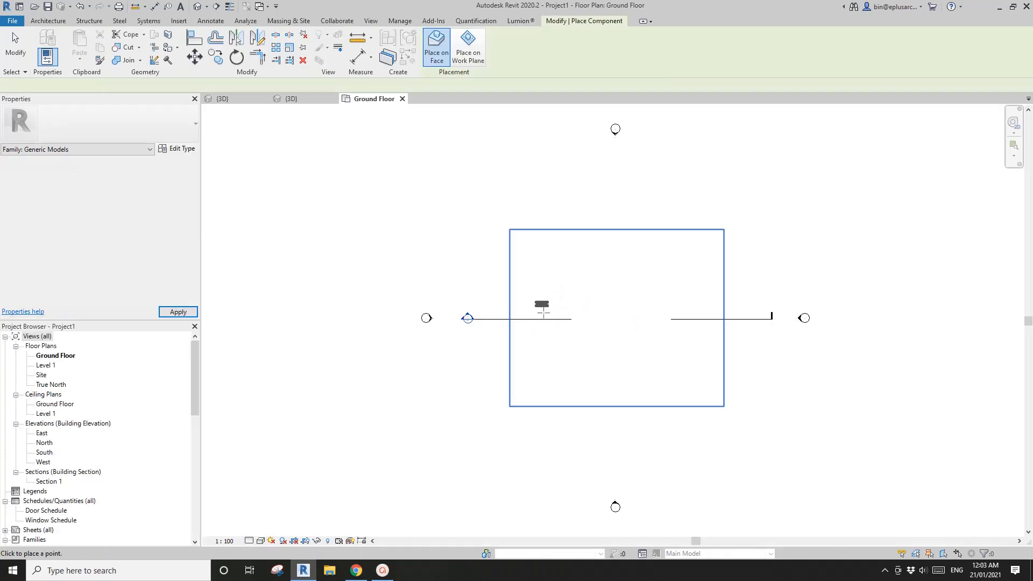
Place one bench near the middle of the Ground Floor plan and inspect it in the default 3D view
click(606, 319)
key(Escape)
key(Escape)
click(198, 7)
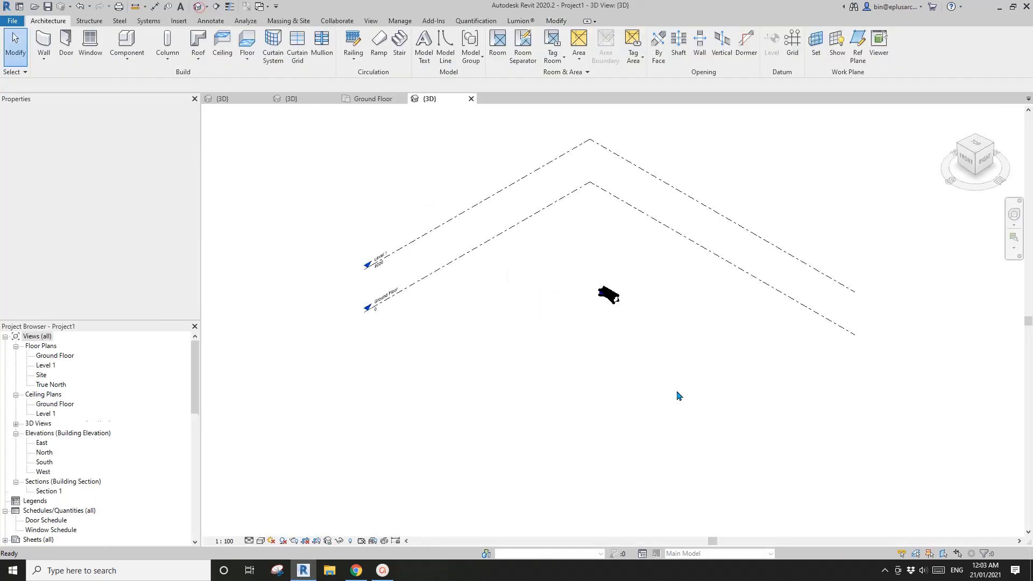
scroll(609, 280, up, 2)
scroll(620, 349, up, 8)
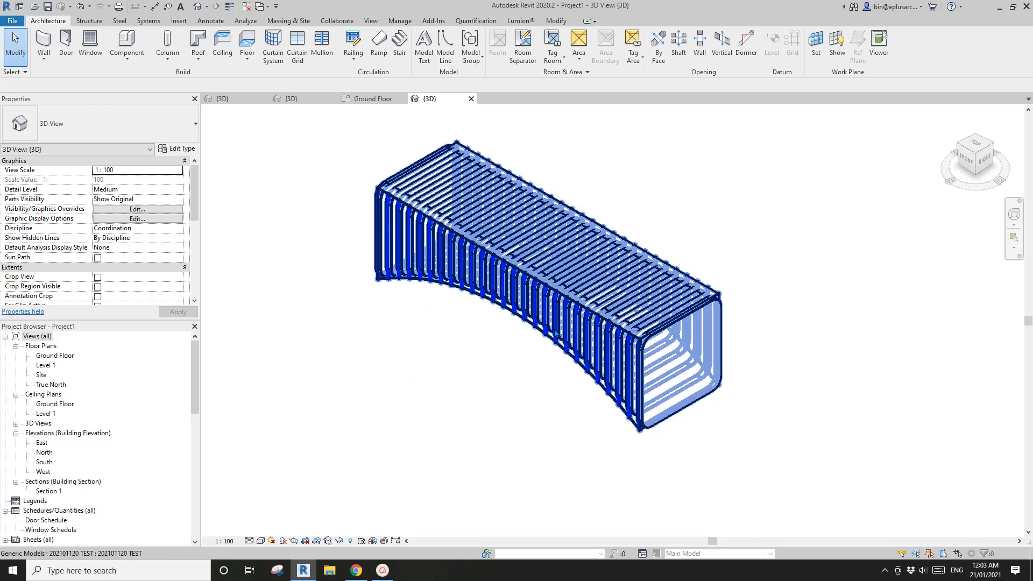
click(557, 321)
mouse_move(557, 343)
middle_down()
mouse_move(516, 383)
mouse_move(555, 333)
middle_up()
key(Escape)
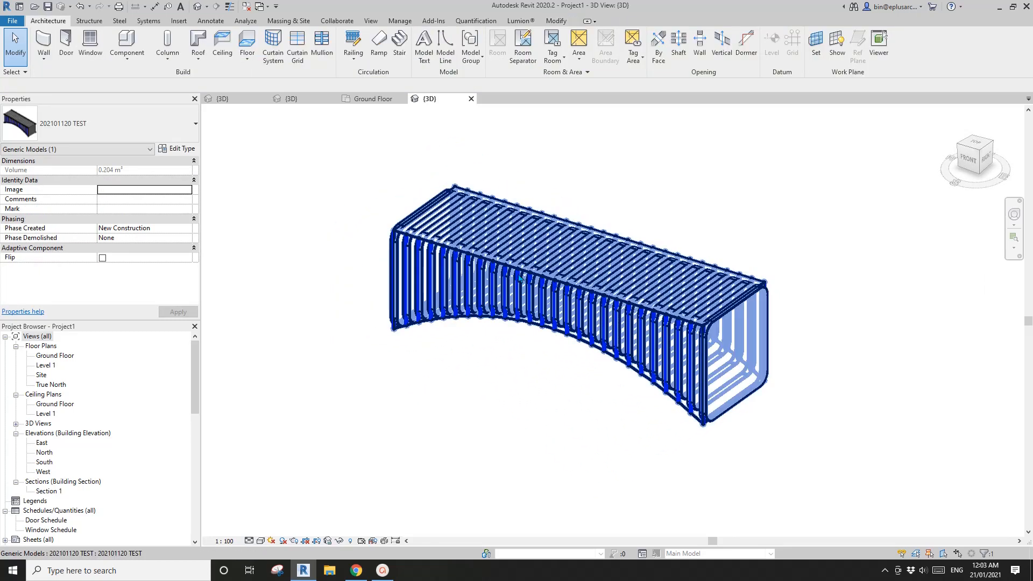
scroll(574, 293, up, 2)
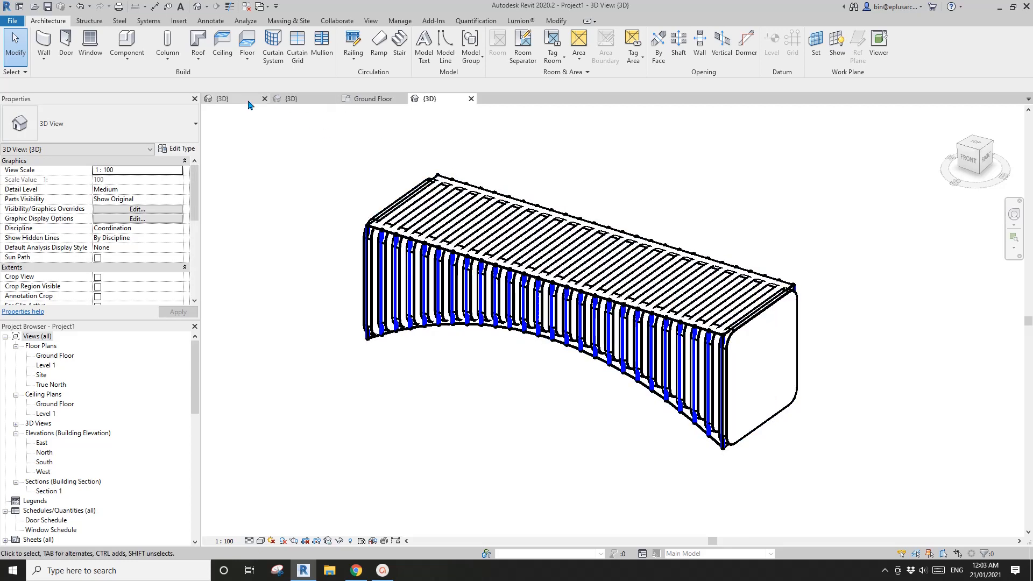
Set the project's 3D view scale to 1:25 and compare the bench at Coarse, Medium and Fine detail, finishing on Fine
click(225, 541)
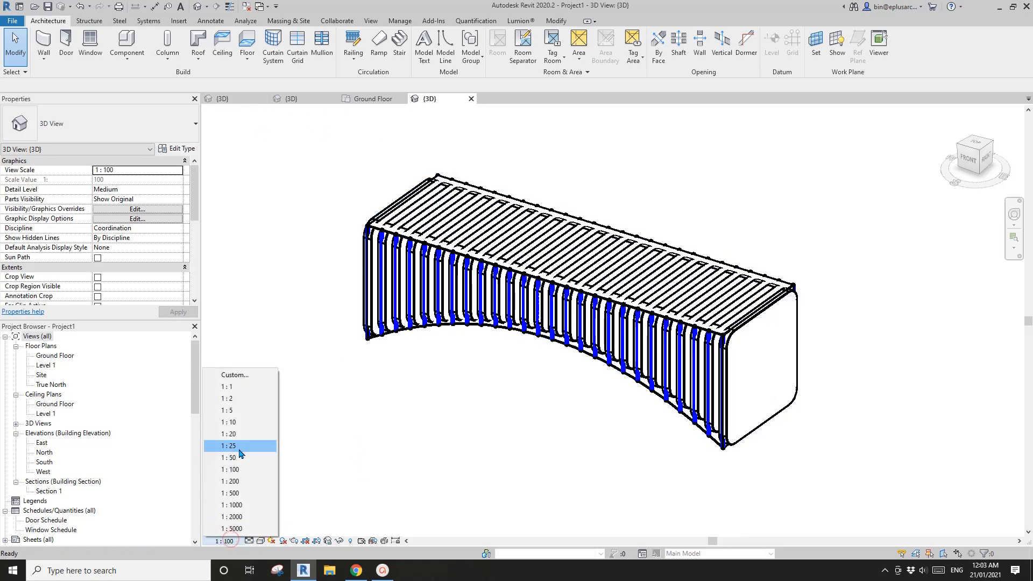
click(239, 446)
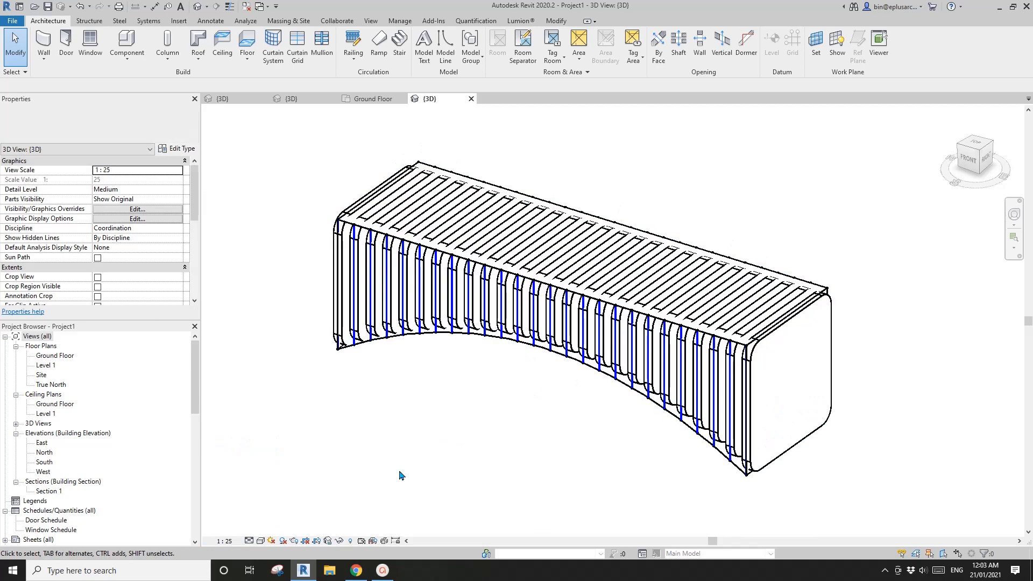
click(250, 541)
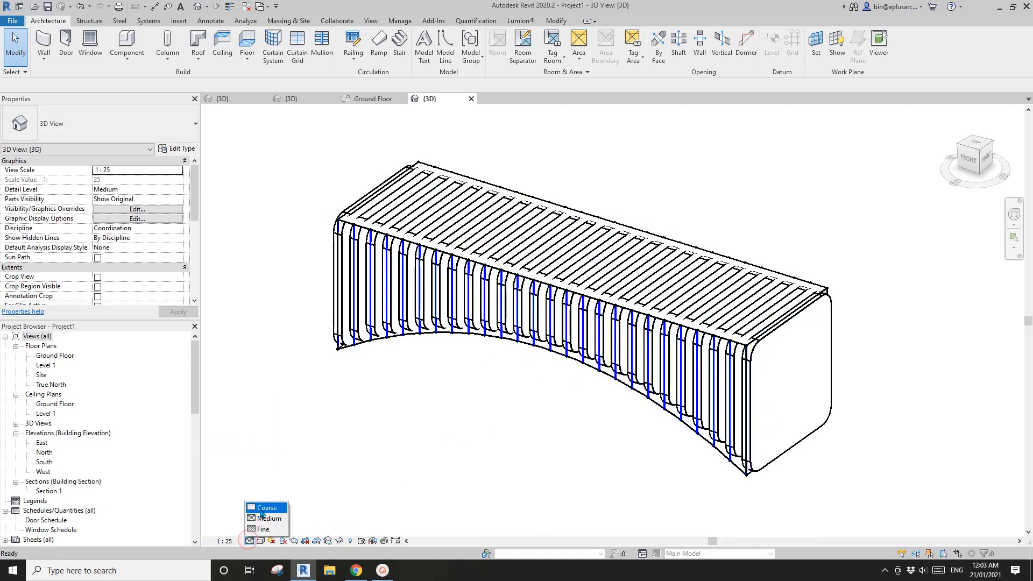
click(264, 508)
click(250, 541)
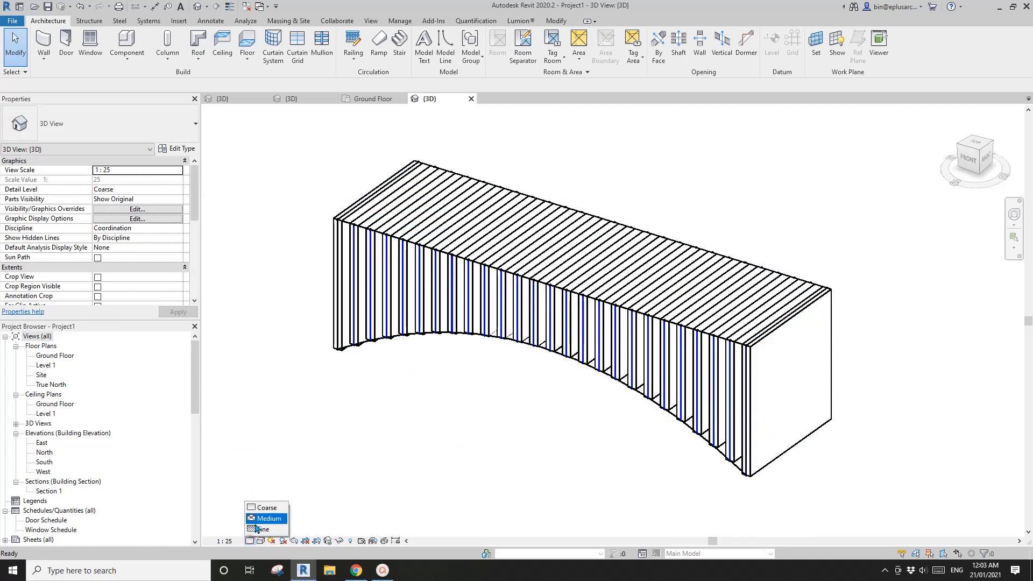
click(257, 520)
click(249, 541)
click(262, 531)
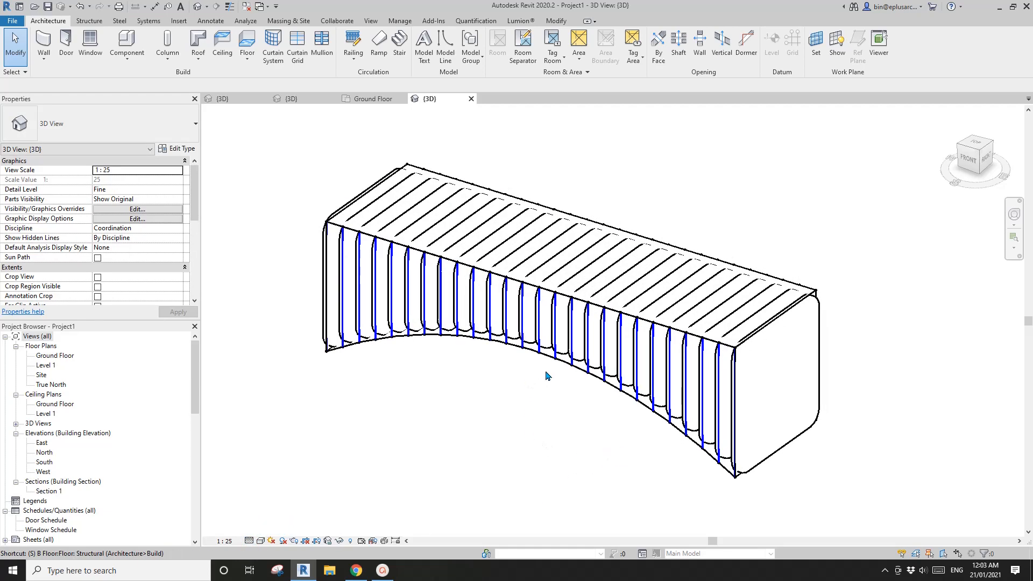
Go back to the bench family's 3D view and reset the temporary hide/isolate
double_click(778, 347)
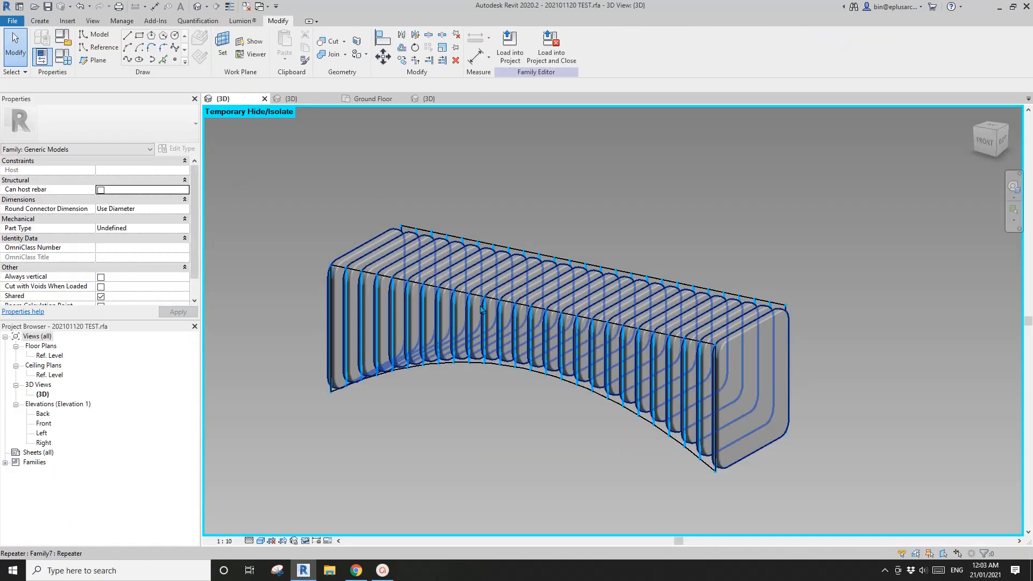
scroll(654, 303, up, 3)
middle_drag(470, 237, 537, 208)
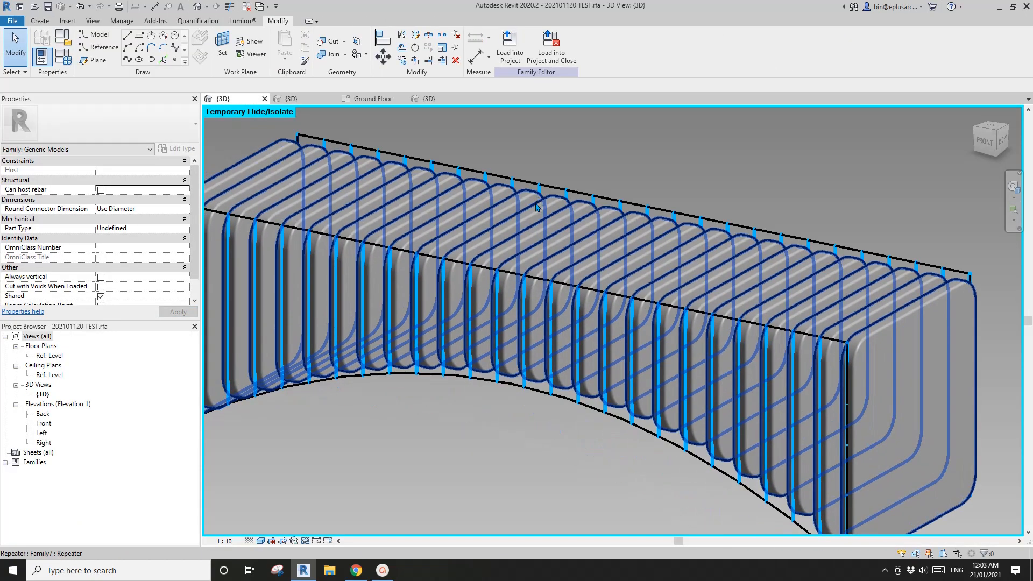
key(h)
key(r)
scroll(562, 228, down, 3)
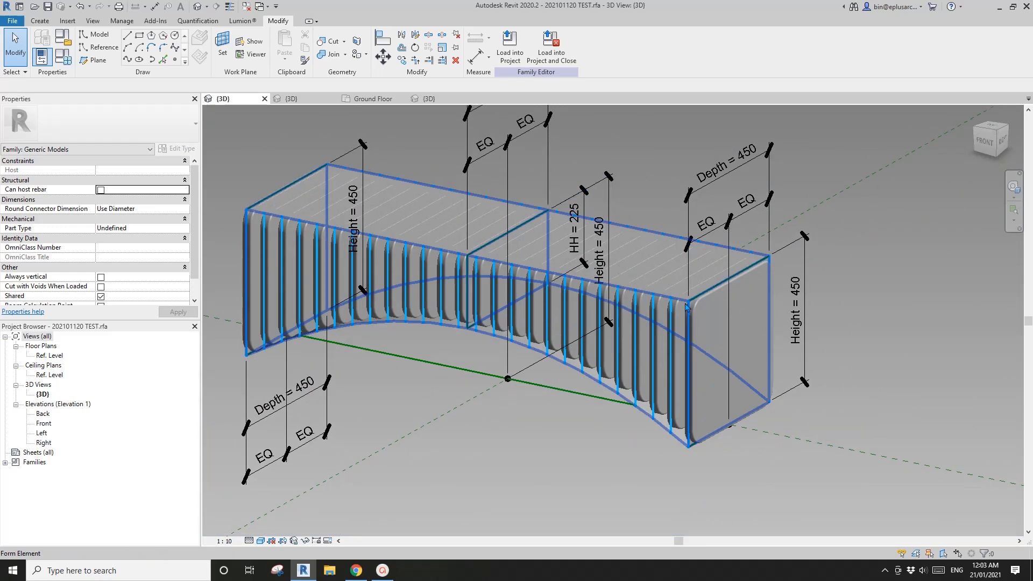
Turn off the Visible property of the solid form enclosing the slats
scroll(742, 263, up, 3)
click(745, 259)
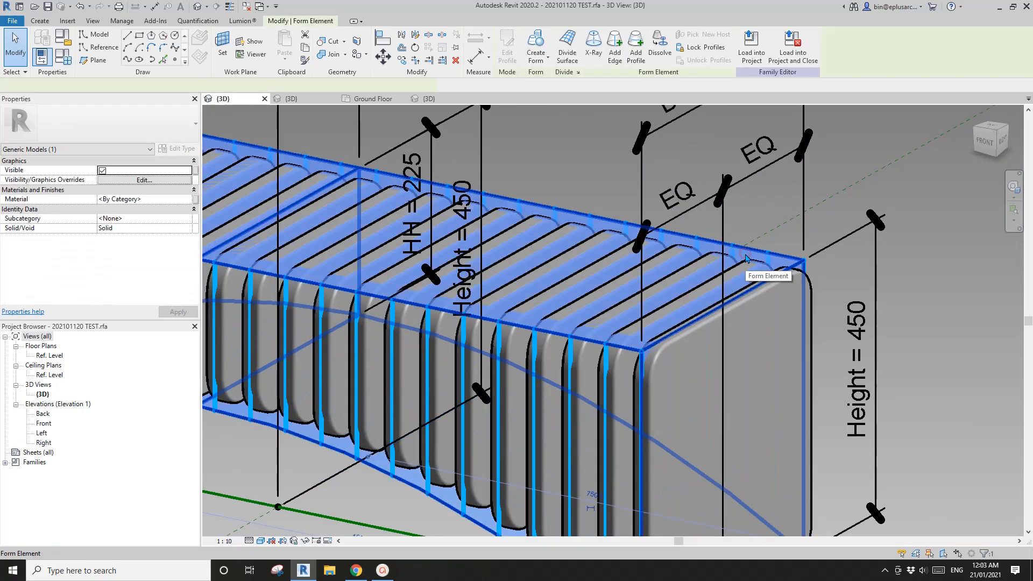
click(102, 170)
scroll(633, 240, down, 2)
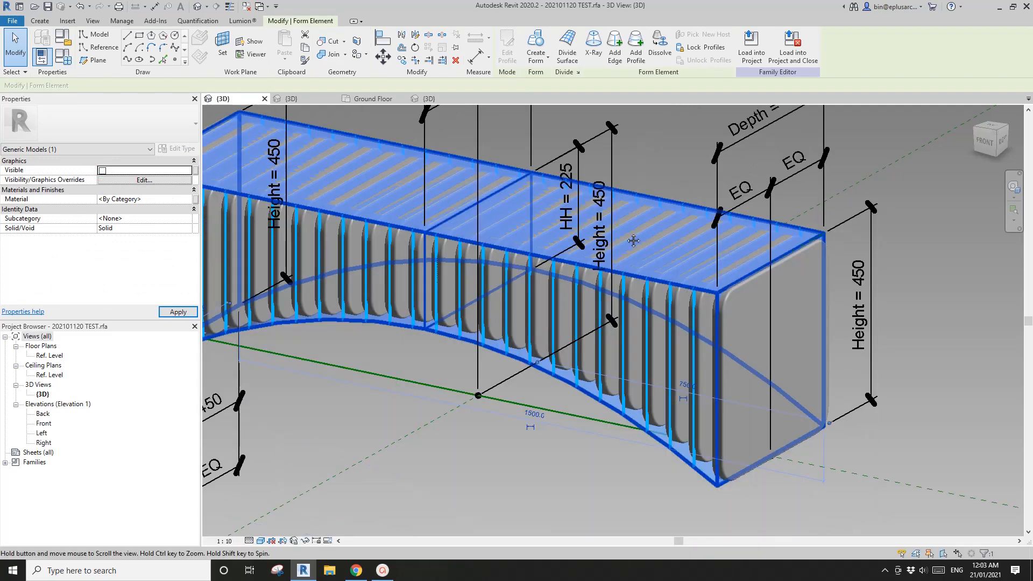
middle_drag(633, 241, 643, 240)
key(Escape)
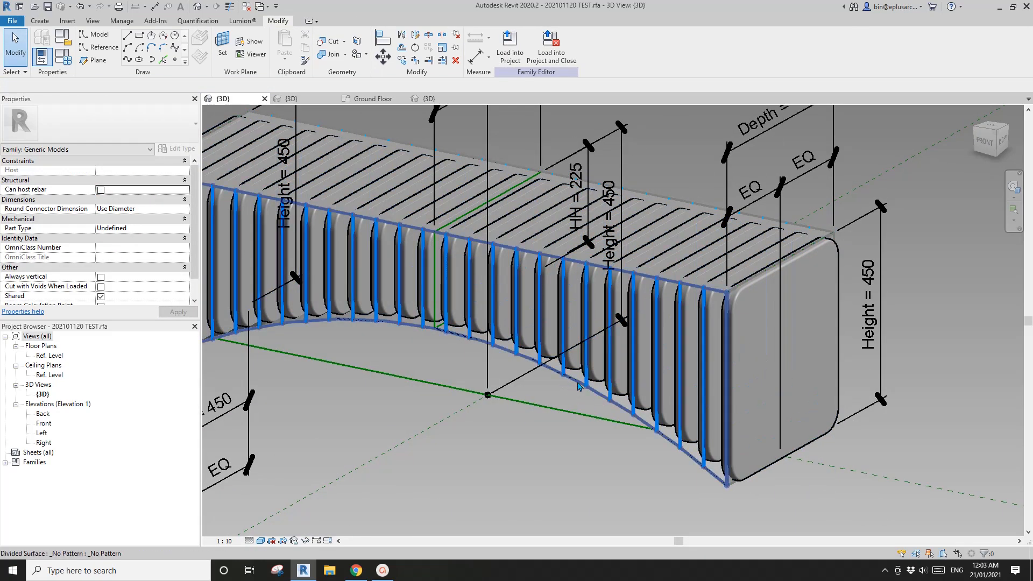
Adjust the node display in the Surface Representation settings of the divided surface on the bench's front face
click(579, 386)
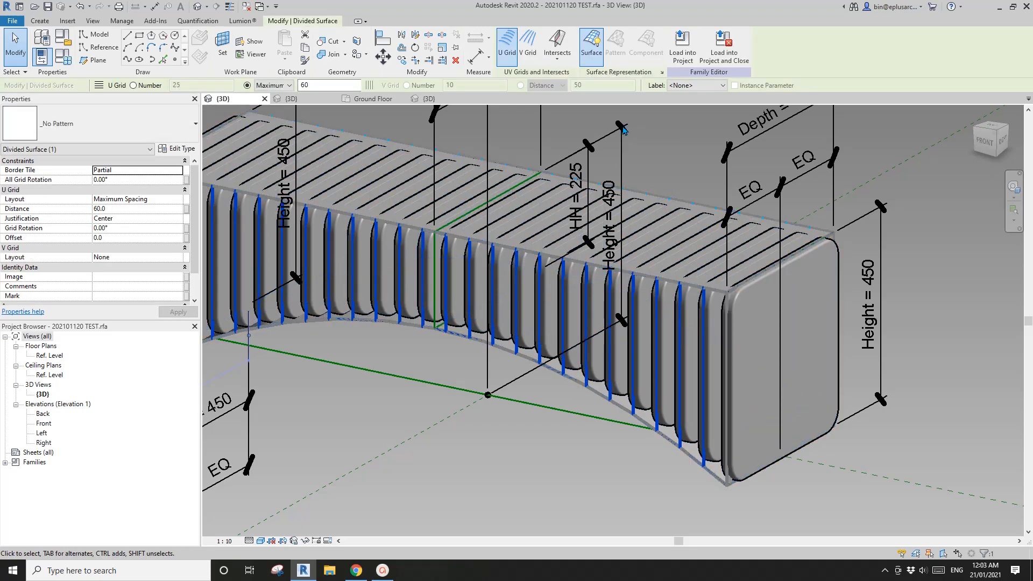
click(662, 73)
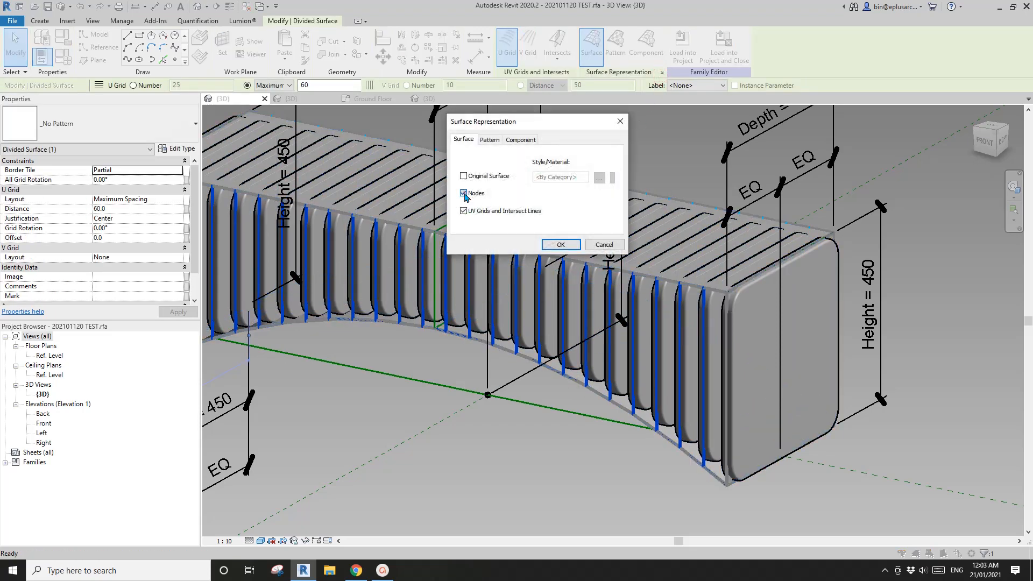
click(560, 245)
scroll(561, 248, down, 6)
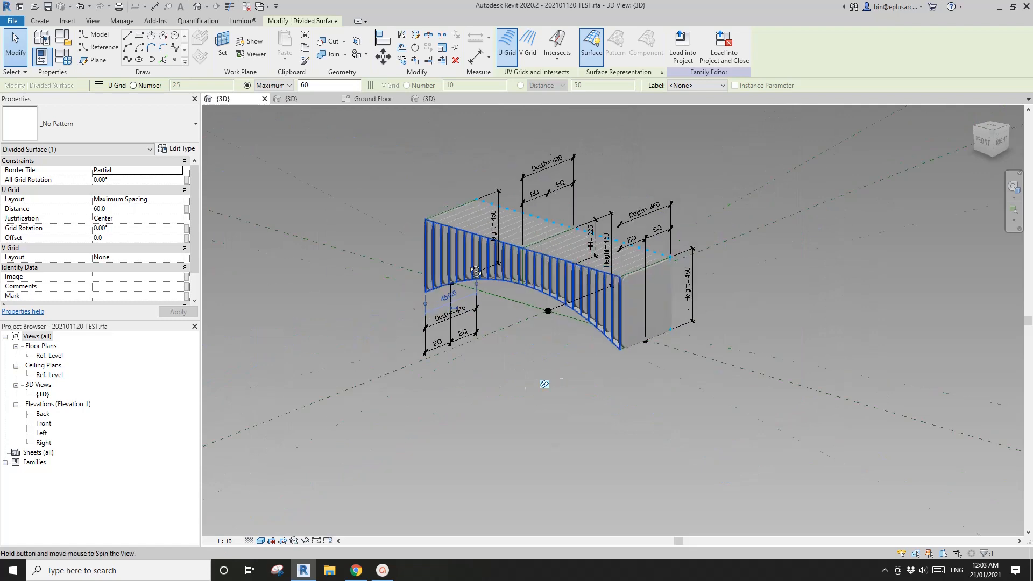
shift+middle_drag(544, 383, 426, 295)
scroll(544, 310, up, 5)
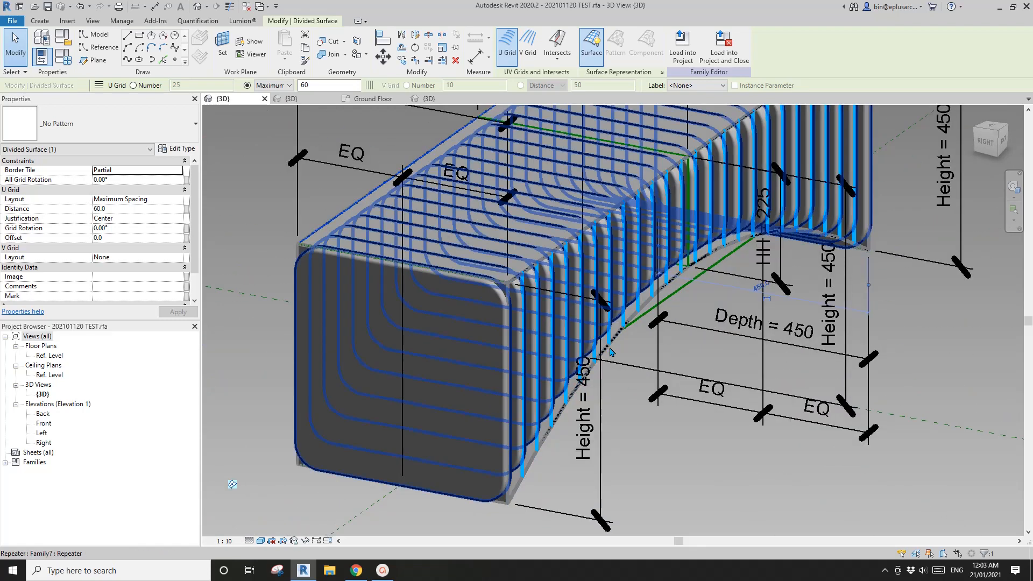
click(661, 73)
click(565, 248)
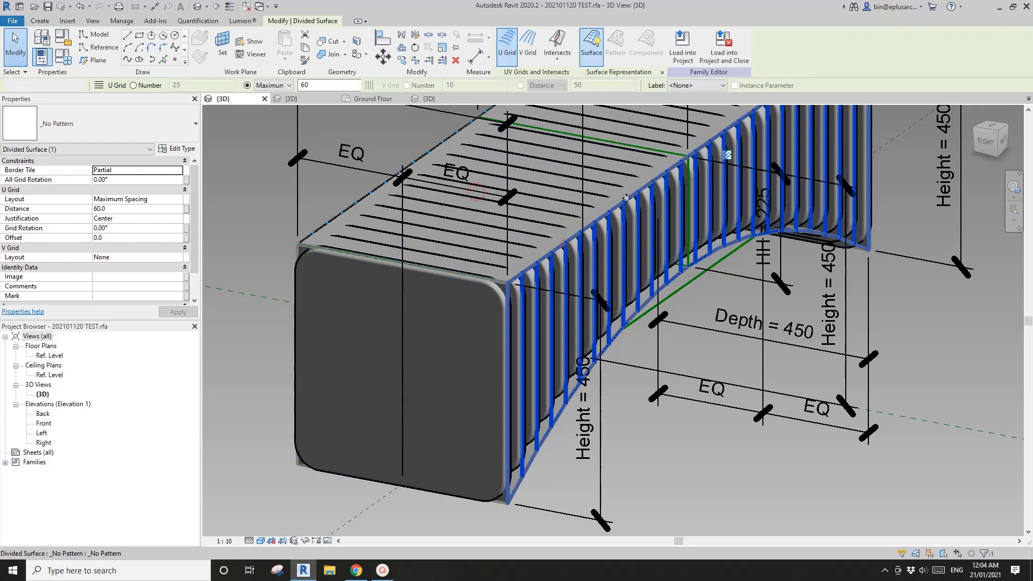
click(640, 392)
shift+middle_drag(640, 393, 796, 377)
Reload the bench family into Project1, overwriting the existing version without its parameter values
click(514, 44)
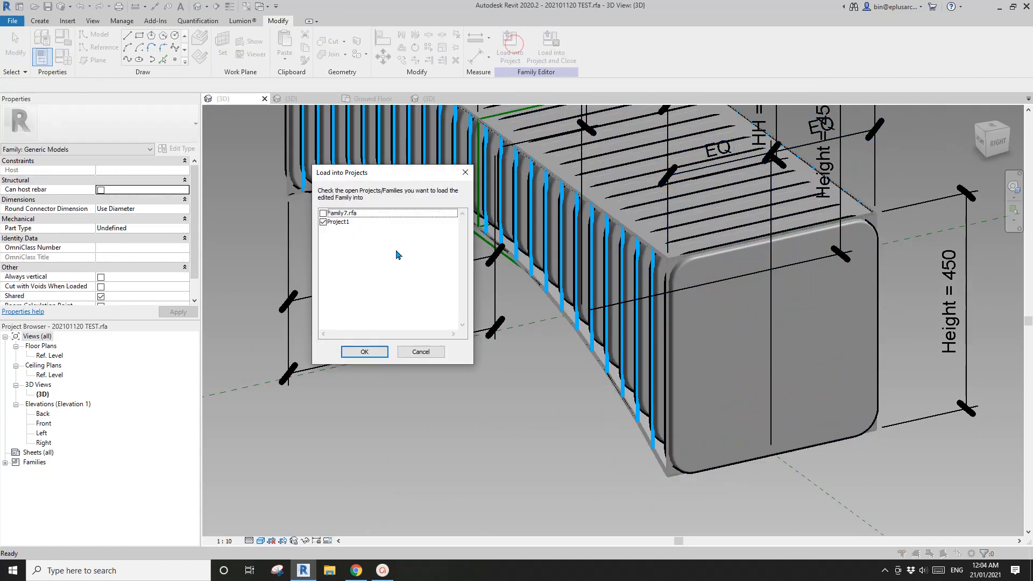
click(365, 351)
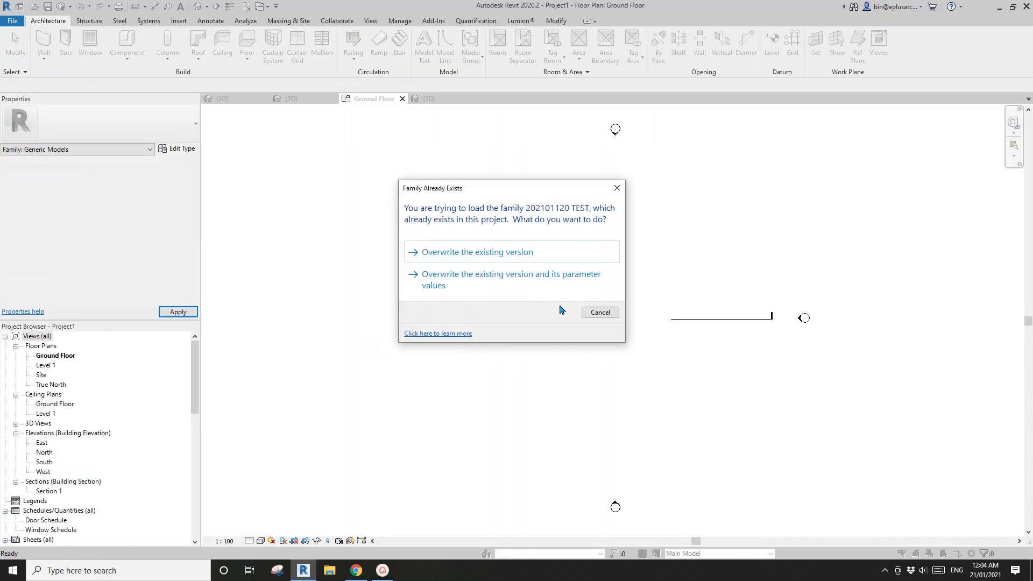
click(477, 253)
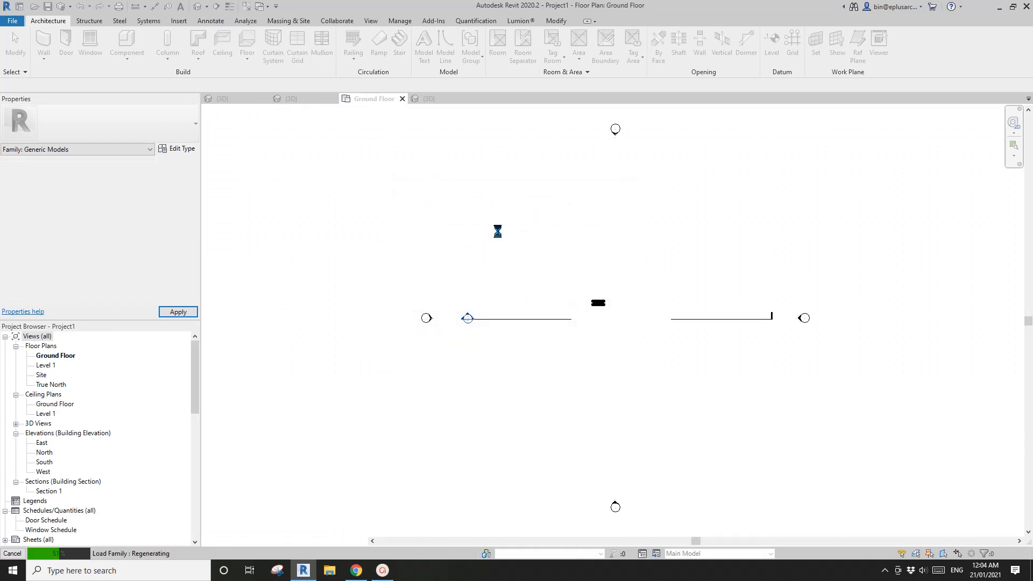
Open Project1's 3D view and examine the reloaded bench for leftover construction lines around its slats
scroll(574, 293, up, 1)
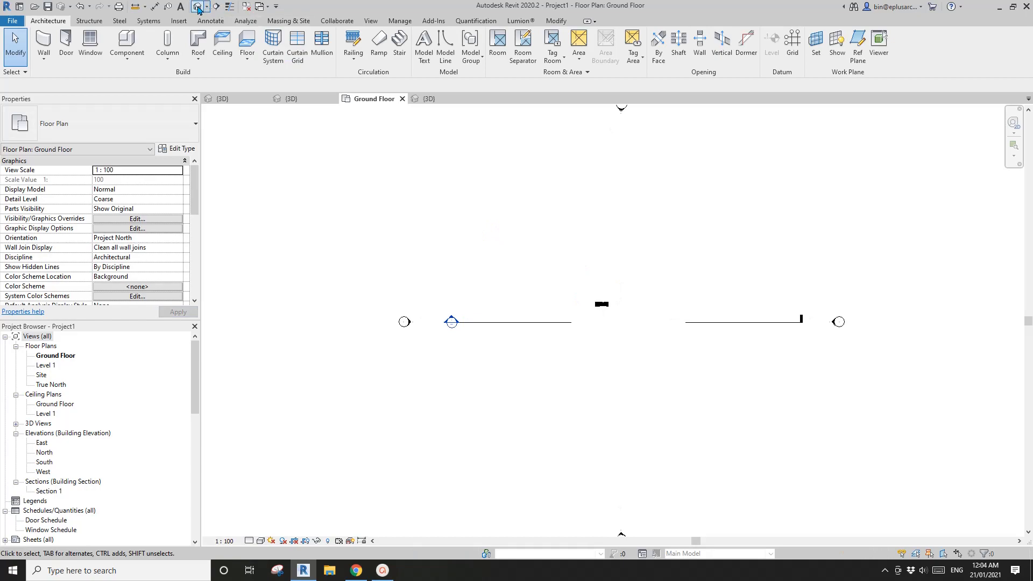
click(198, 8)
scroll(618, 298, up, 3)
middle_drag(653, 300, 636, 242)
scroll(645, 291, down, 1)
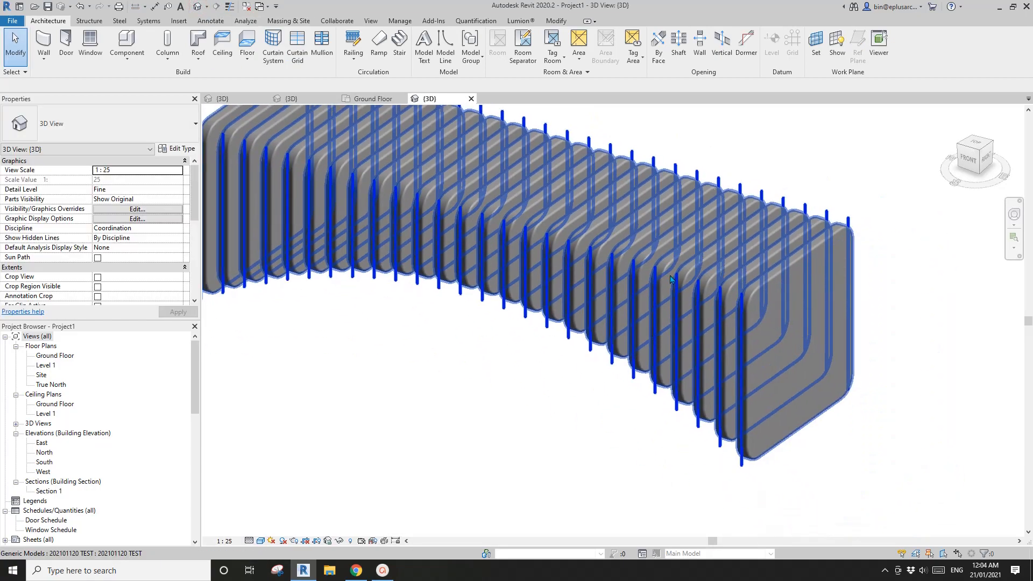
scroll(671, 280, down, 2)
click(664, 310)
shift+middle_drag(635, 345, 668, 357)
middle_drag(591, 346, 607, 347)
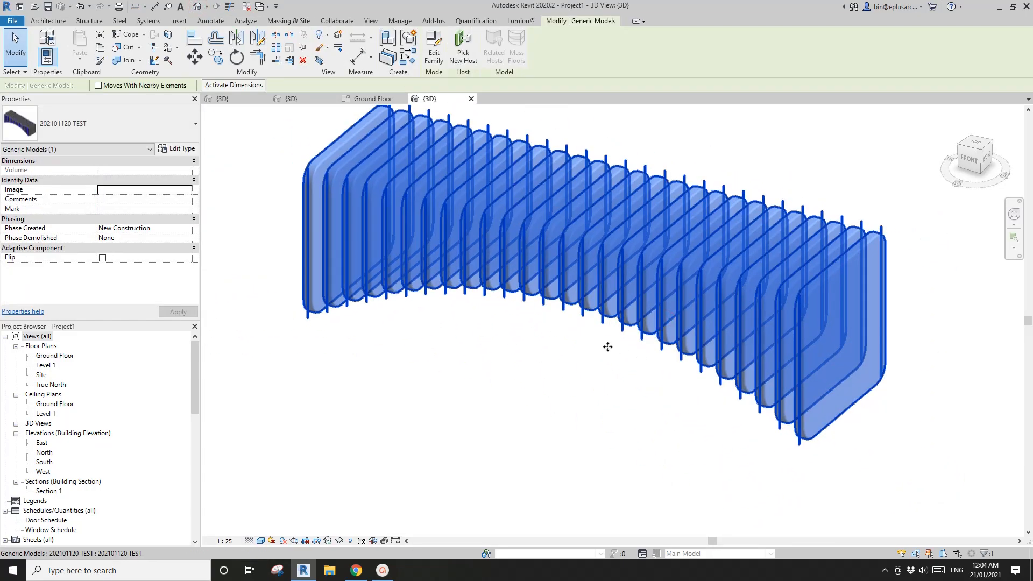
In the 3D view's visibility/graphic overrides, show the Mass category and hide its Gridlines subcategory
key(v)
key(g)
click(349, 311)
click(324, 345)
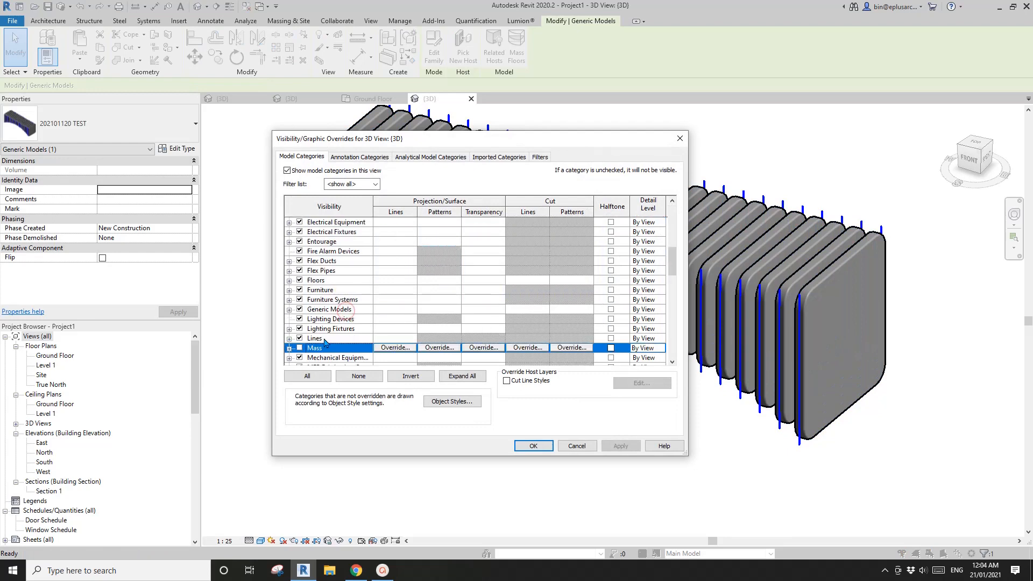
click(289, 348)
scroll(301, 301, down, 4)
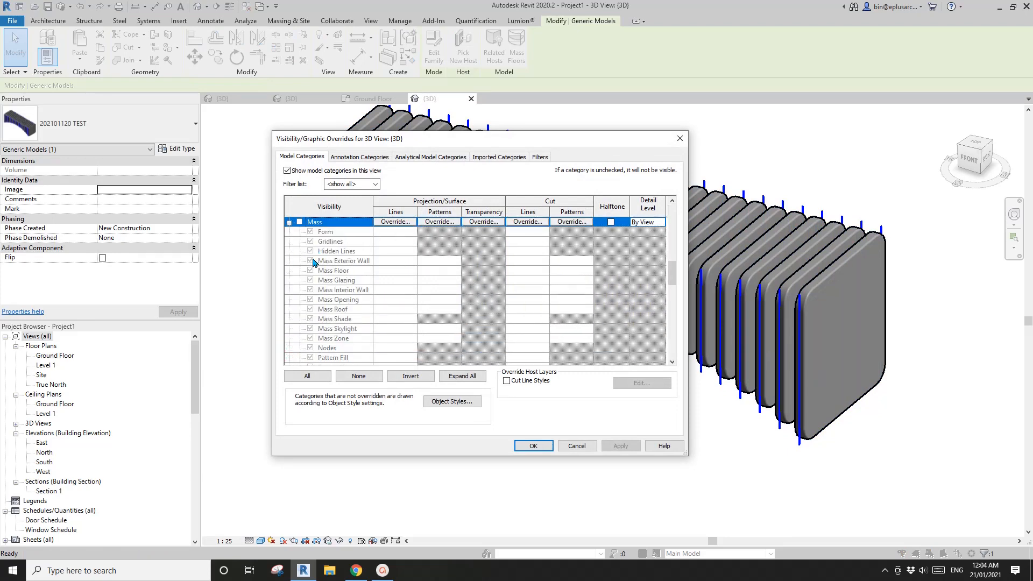
click(300, 231)
click(310, 251)
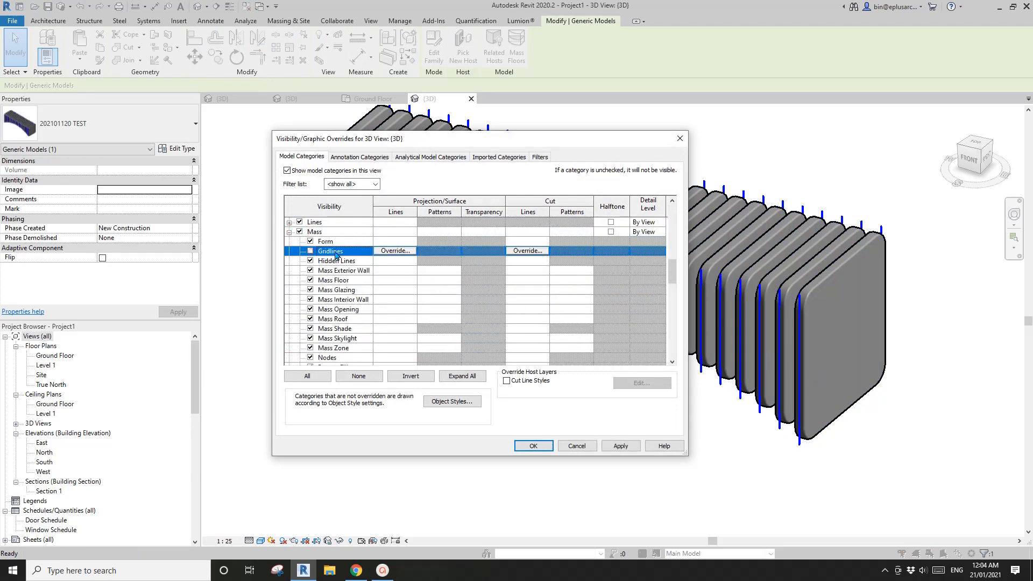
click(535, 445)
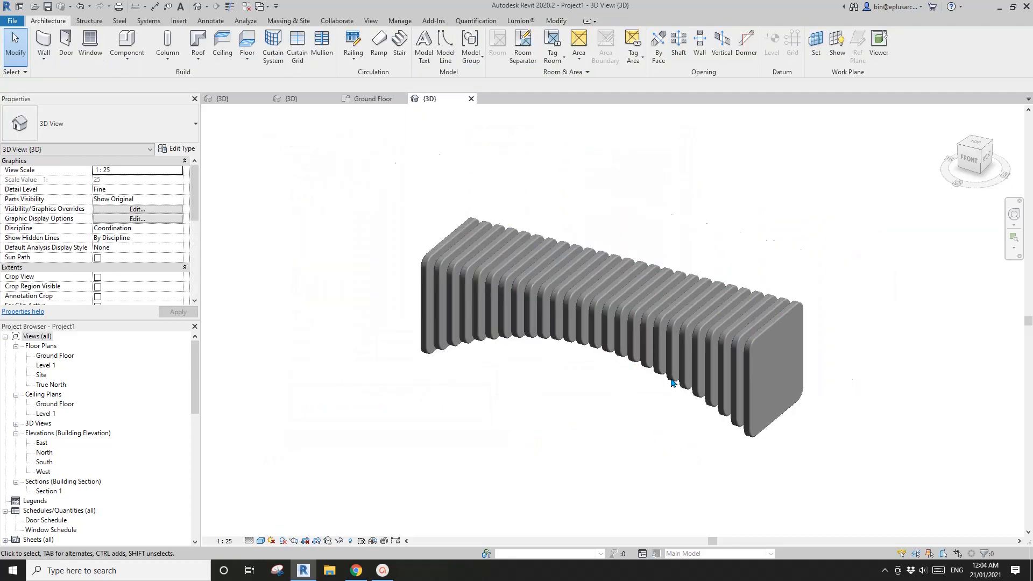
Set the bench's Depth type parameter to 600 and apply it
mouse_move(621, 345)
shift+middle_down()
mouse_move(572, 376)
mouse_move(613, 349)
shift+middle_up()
click(615, 339)
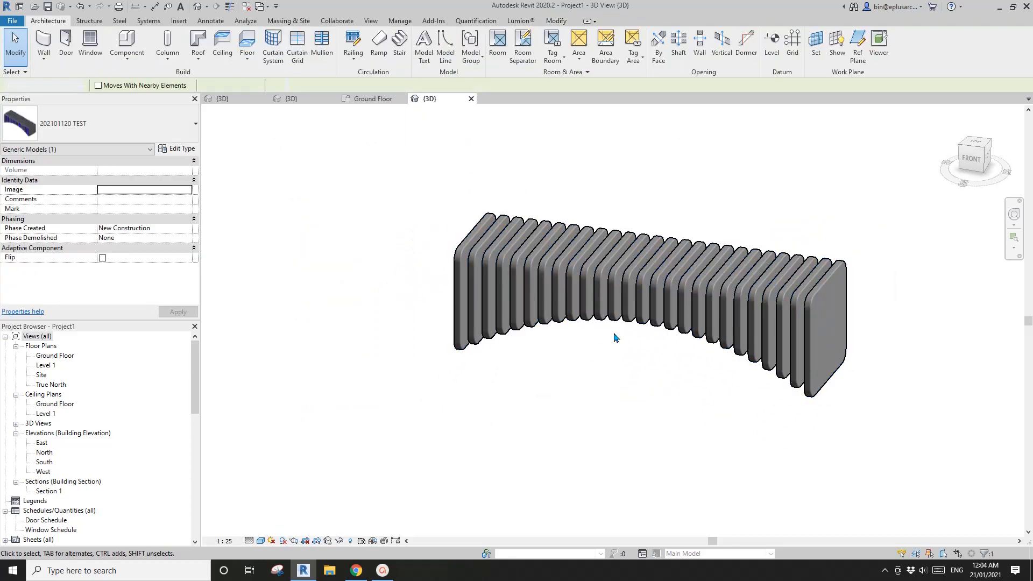
scroll(615, 337, up, 1)
click(531, 323)
middle_drag(529, 328, 555, 340)
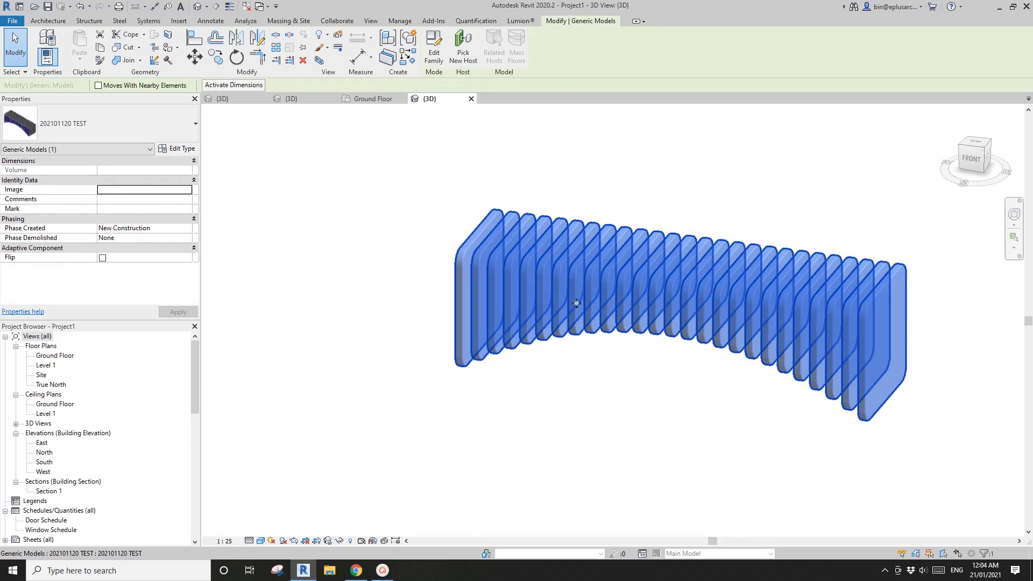
click(181, 147)
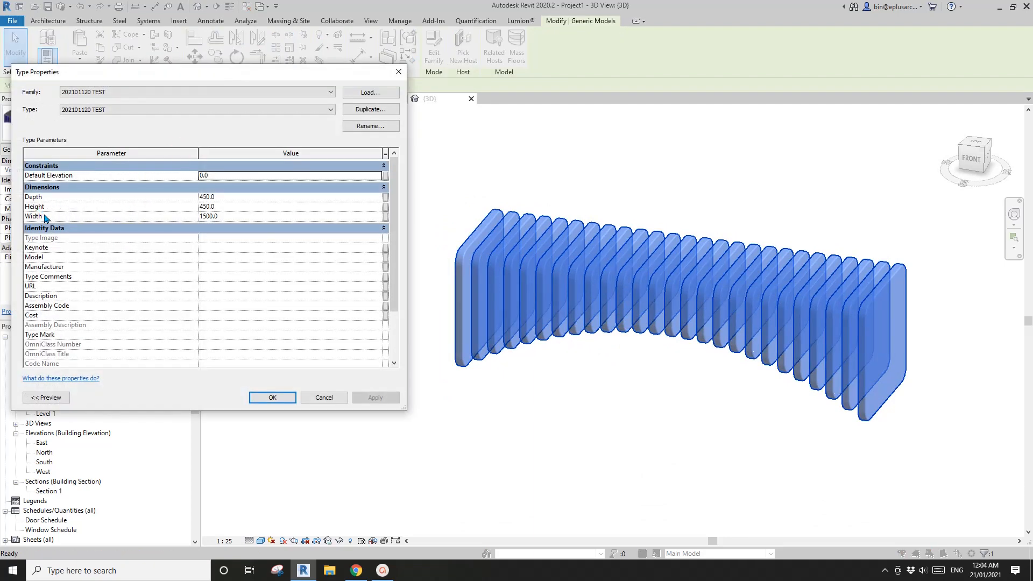
scroll(396, 210, down, 3)
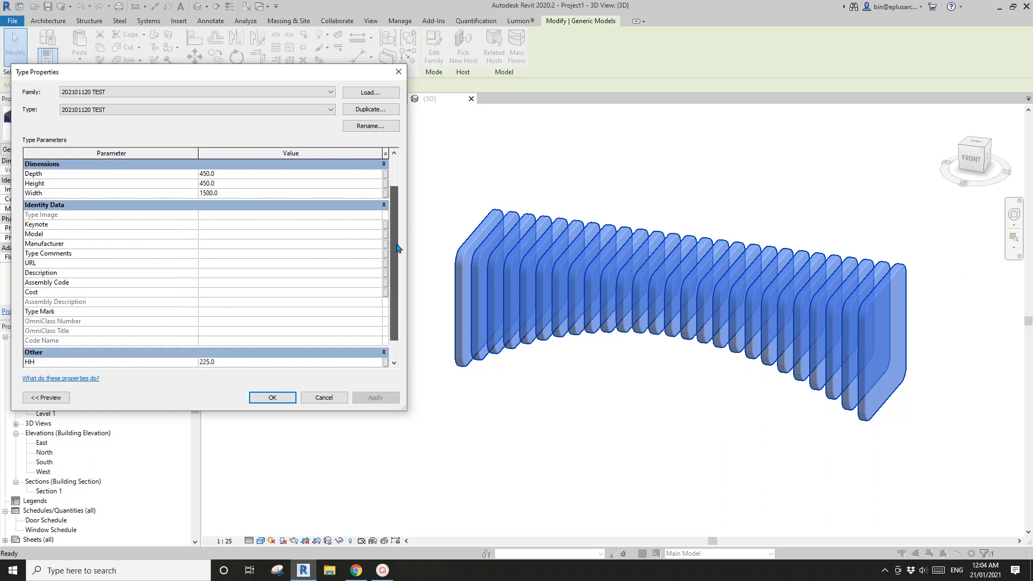
scroll(396, 211, up, 3)
click(249, 198)
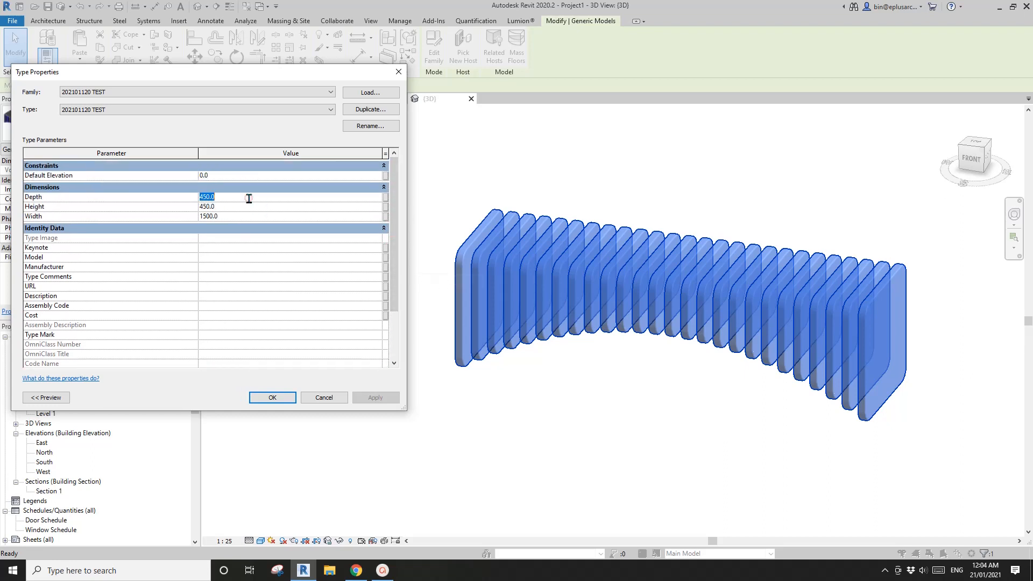
text(600)
click(379, 398)
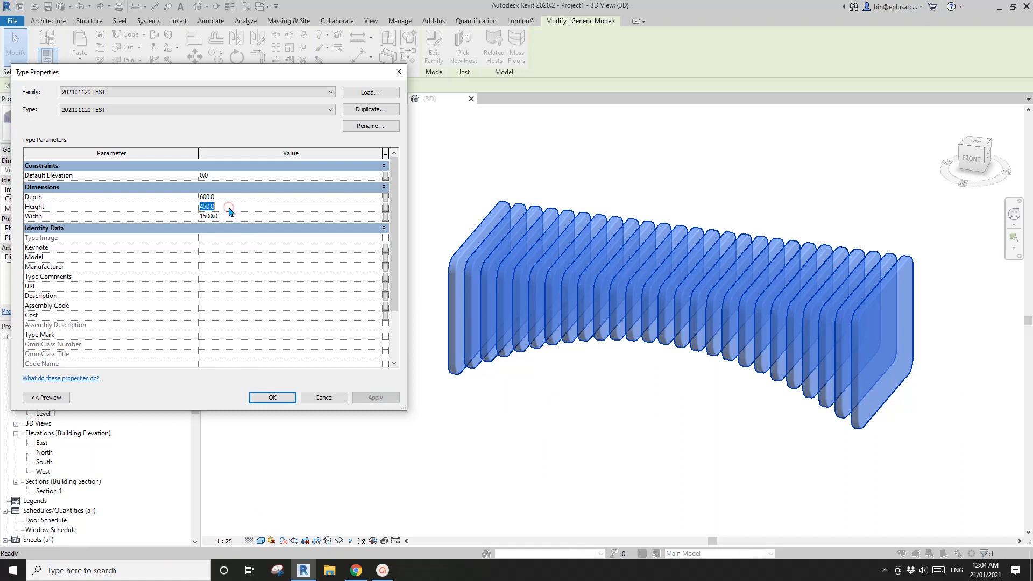
Set the bench type's Height to 600 and its Width to 1200, and accept the type properties
text(00)
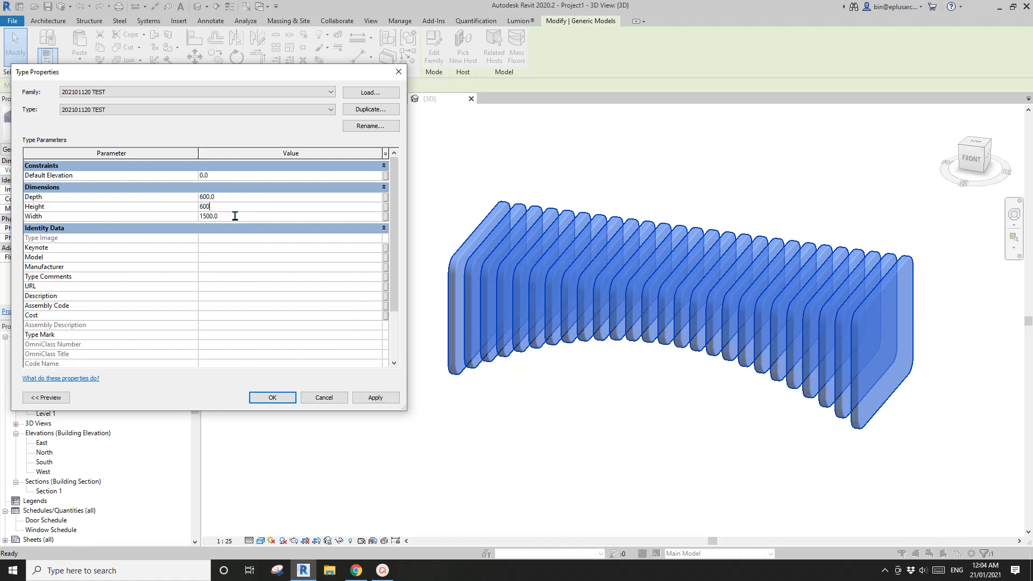
click(376, 401)
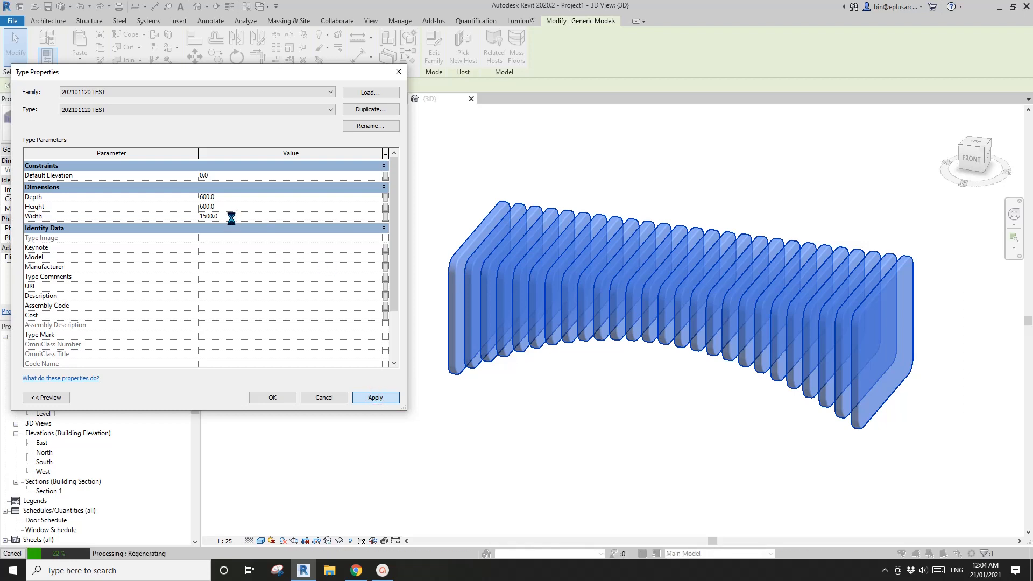
text(12)
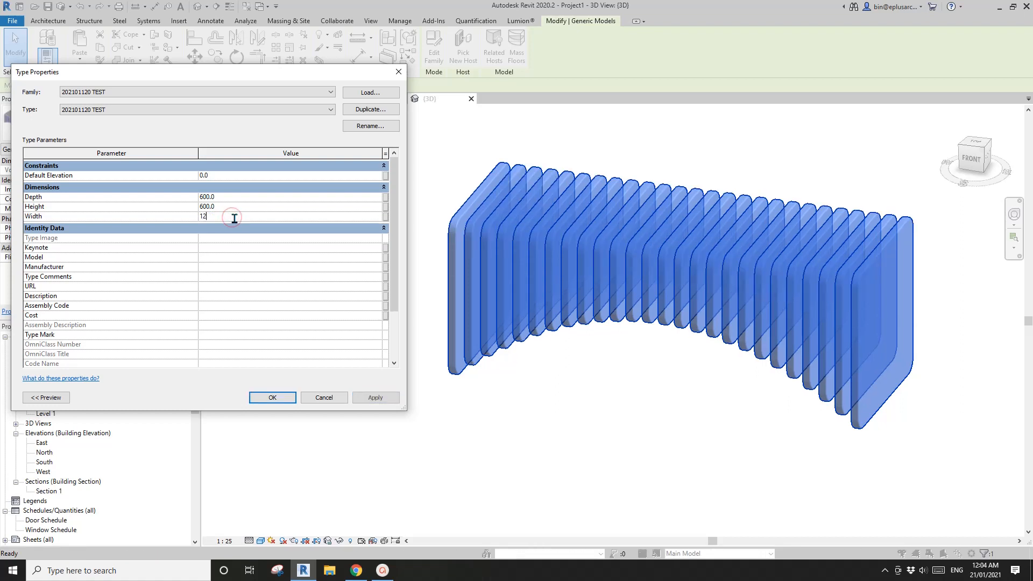
click(380, 398)
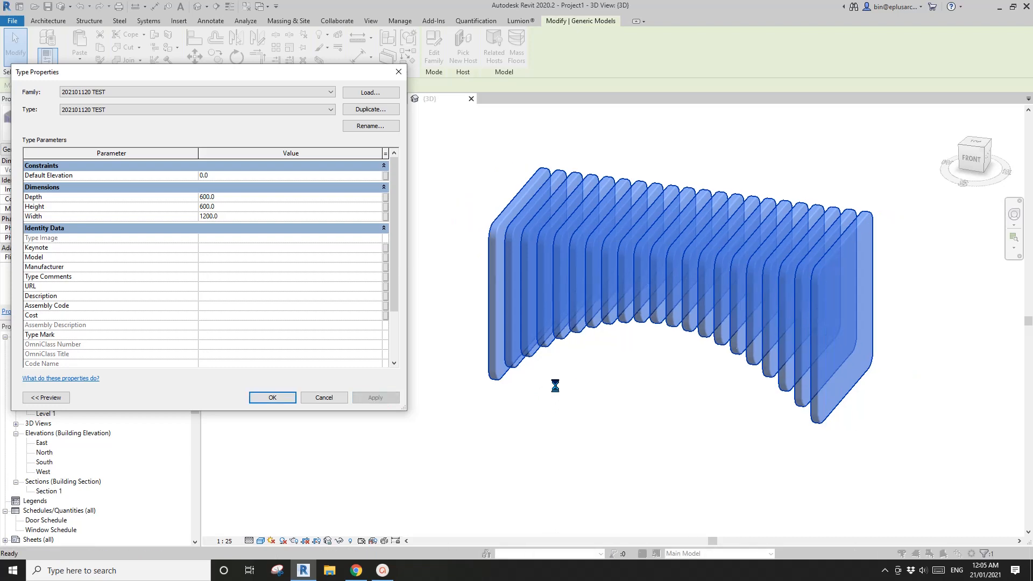
click(294, 399)
Inspect the resized bench and its slats from several angles in the 3D view
shift+middle_drag(613, 397, 661, 386)
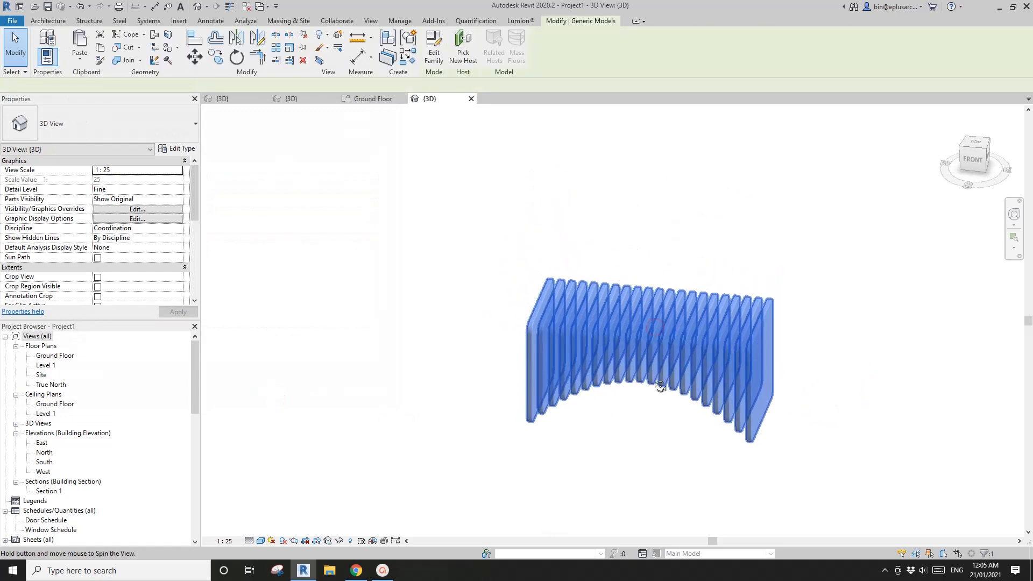
key(Escape)
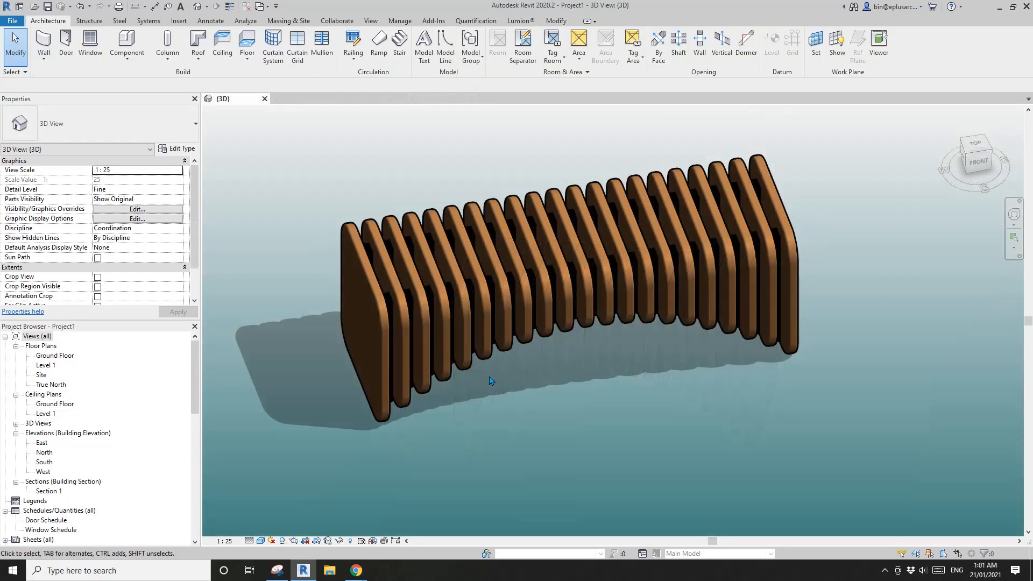
click(528, 315)
shift+middle_drag(528, 315, 657, 458)
key(Escape)
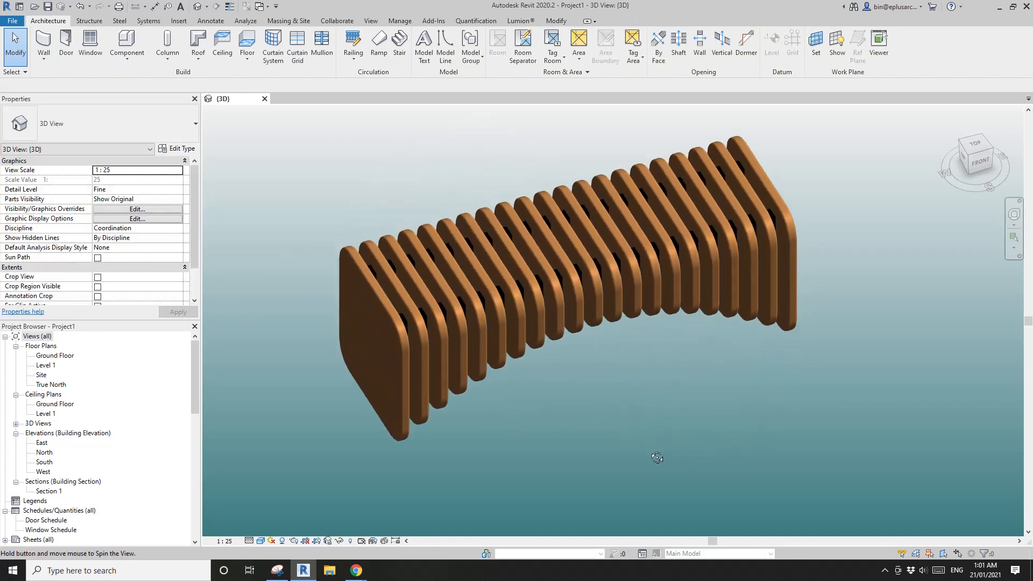
shift+middle_drag(694, 361, 633, 415)
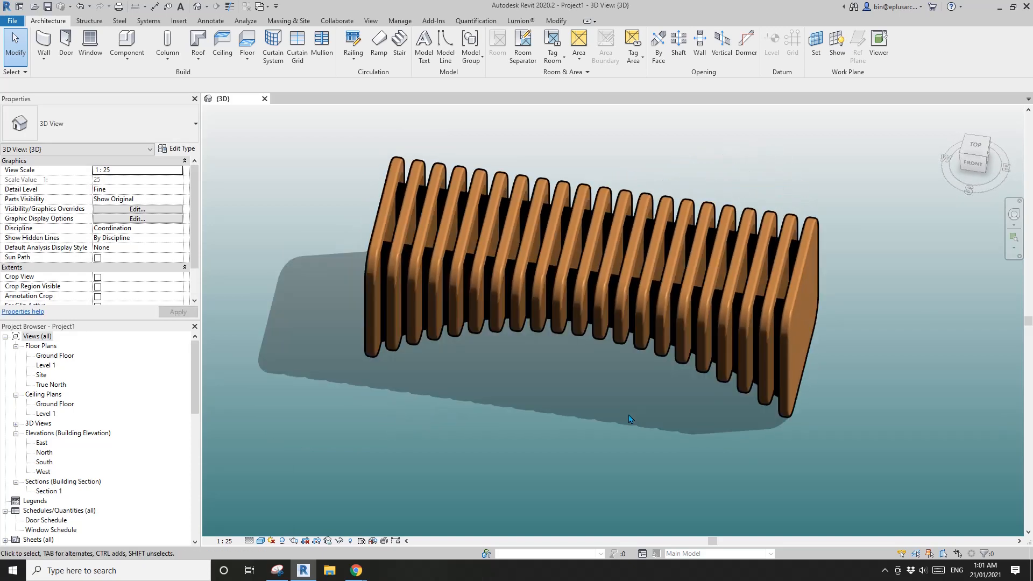